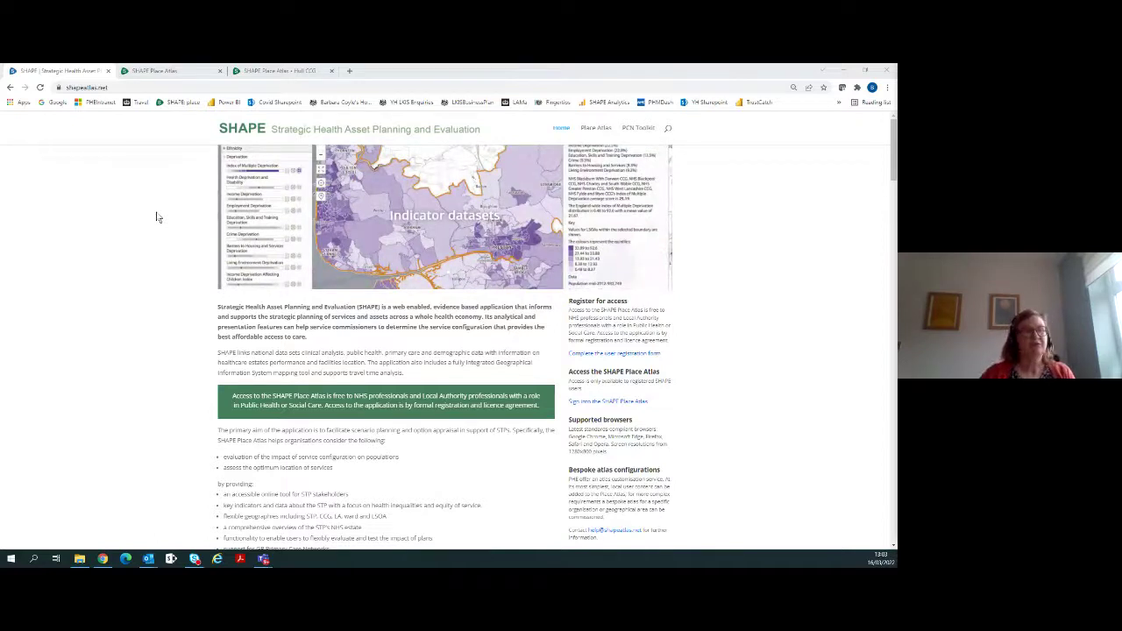
Switch to the blank SHAPE Place Atlas map and select NHS North Yorkshire CCG within Humber, Coast and Vale as the area
click(155, 75)
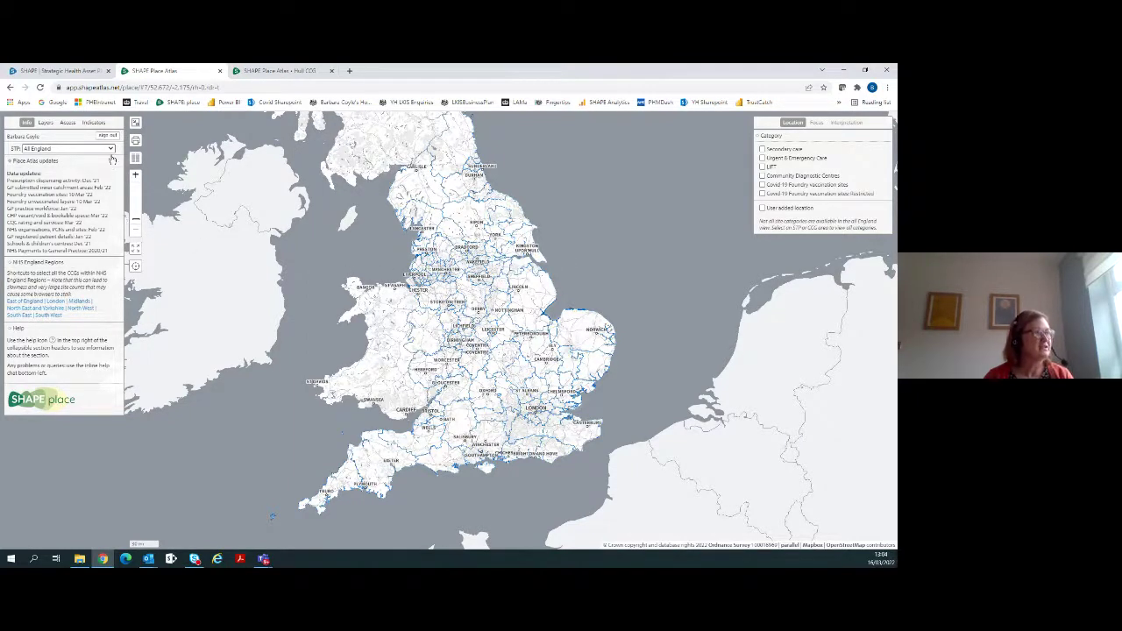
mouse_move(472, 220)
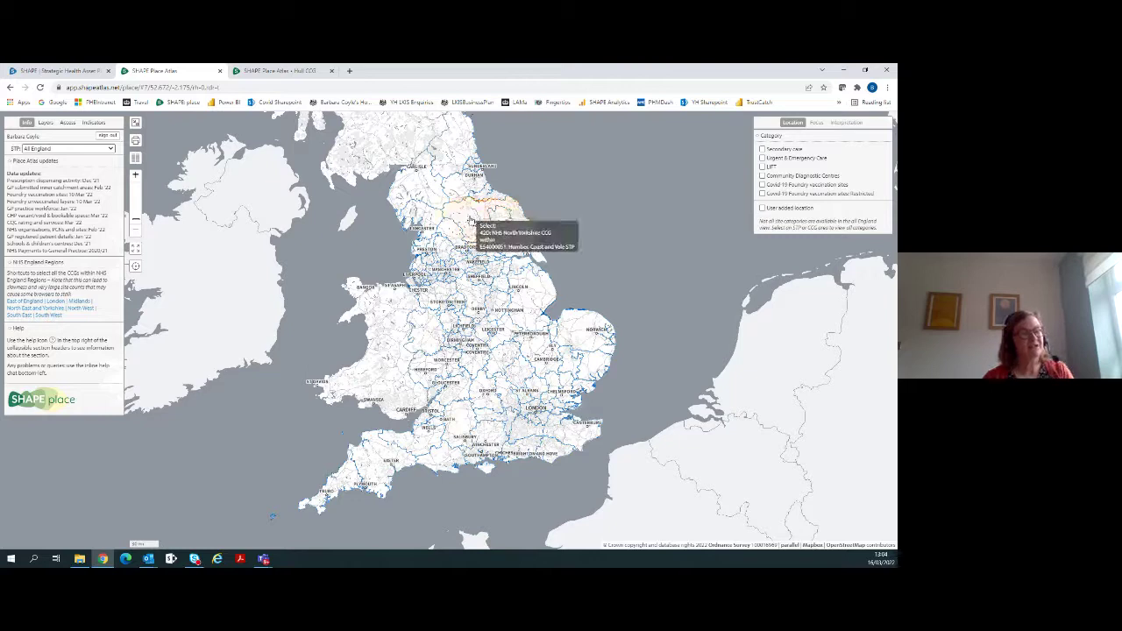
click(111, 149)
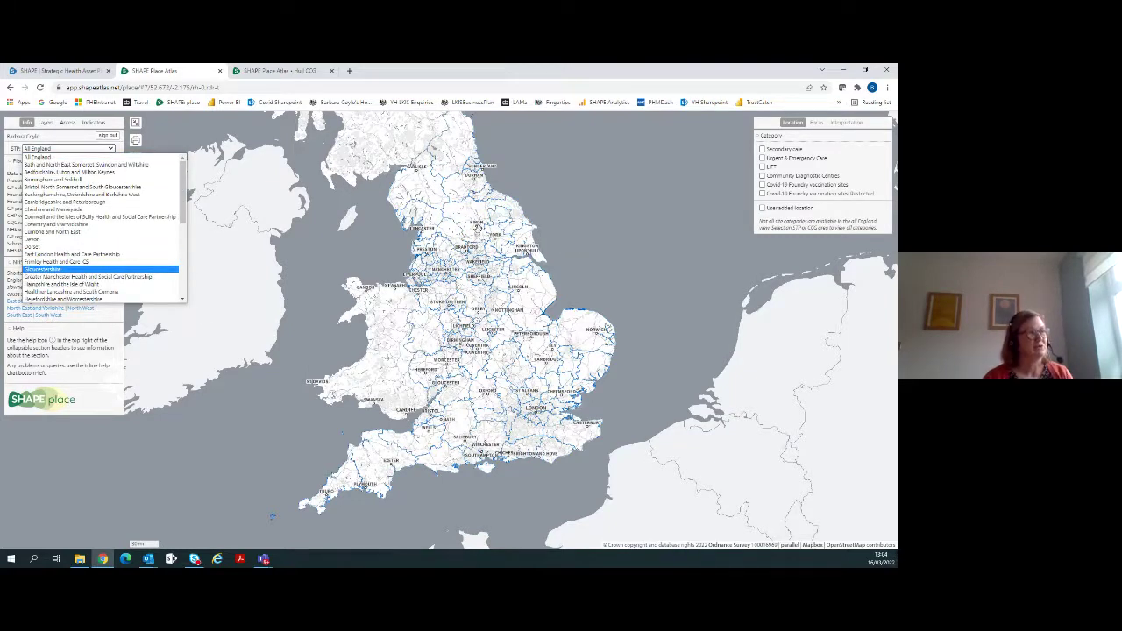
mouse_move(477, 237)
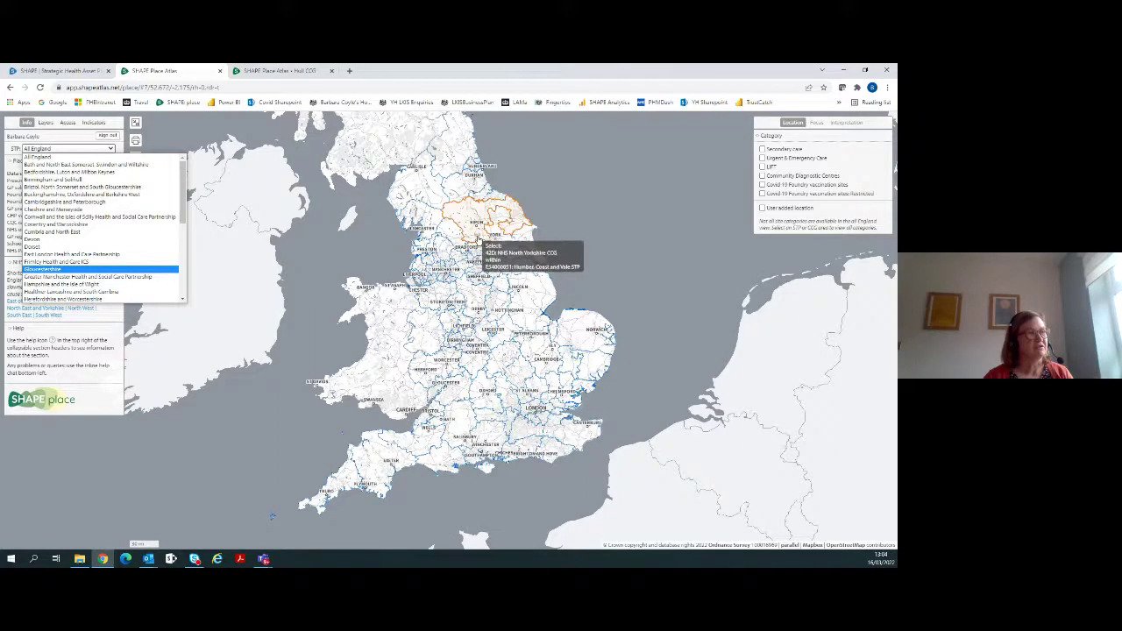
click(478, 238)
click(478, 238)
click(447, 223)
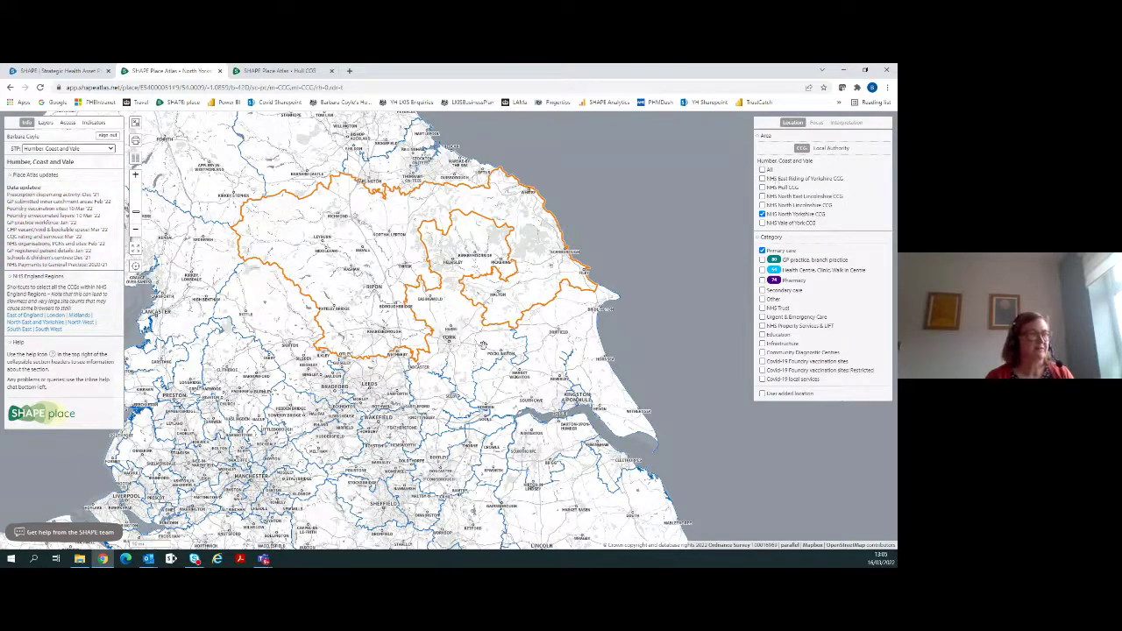
Add NHS Bradford District and Craven CCG and NHS North Lincolnshire CCG to the selected areas, keeping the area type on CCG
click(263, 304)
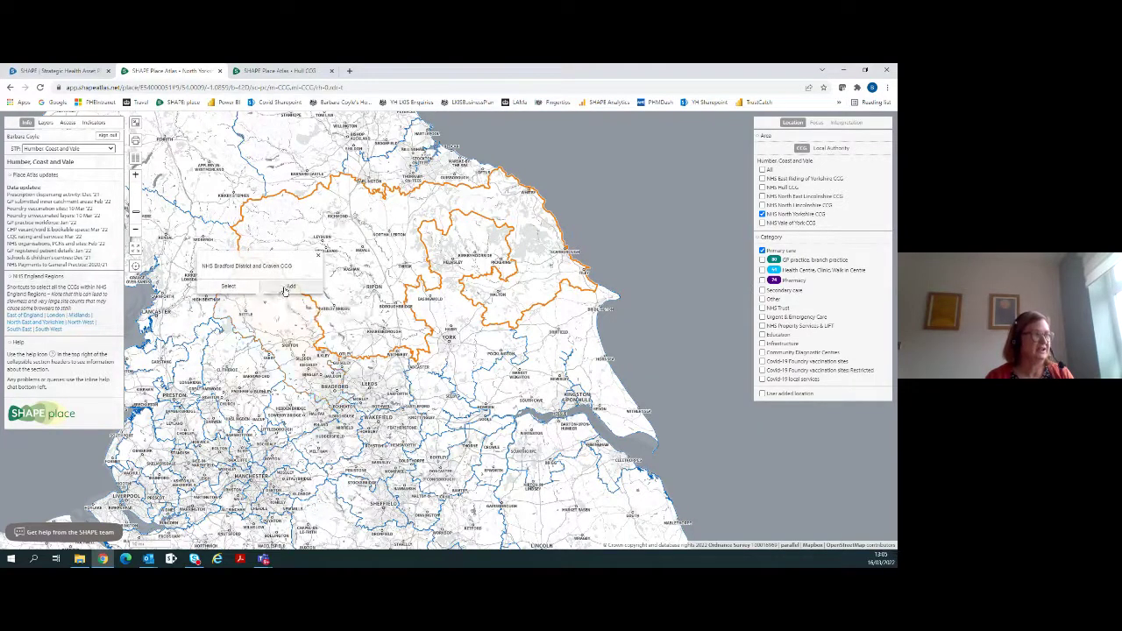
click(290, 287)
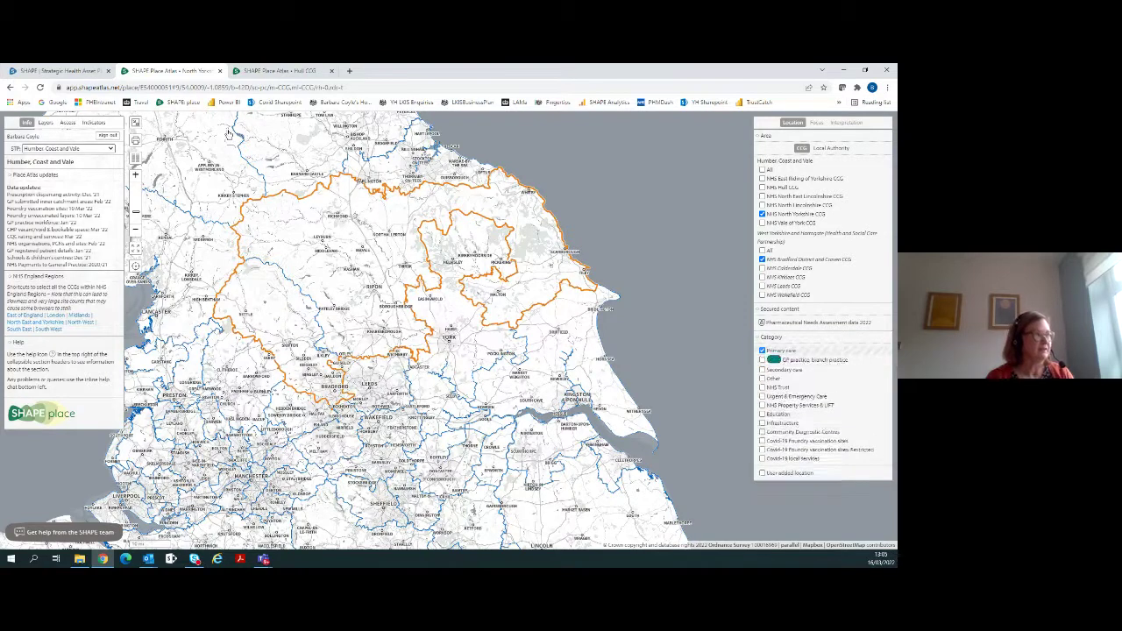
click(526, 473)
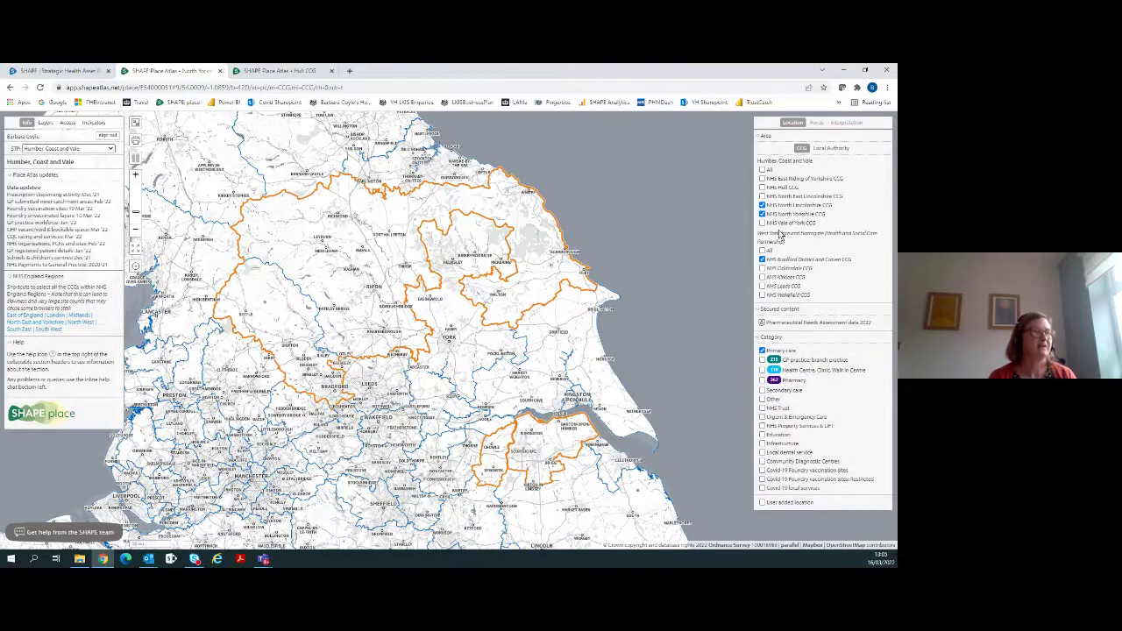
click(828, 149)
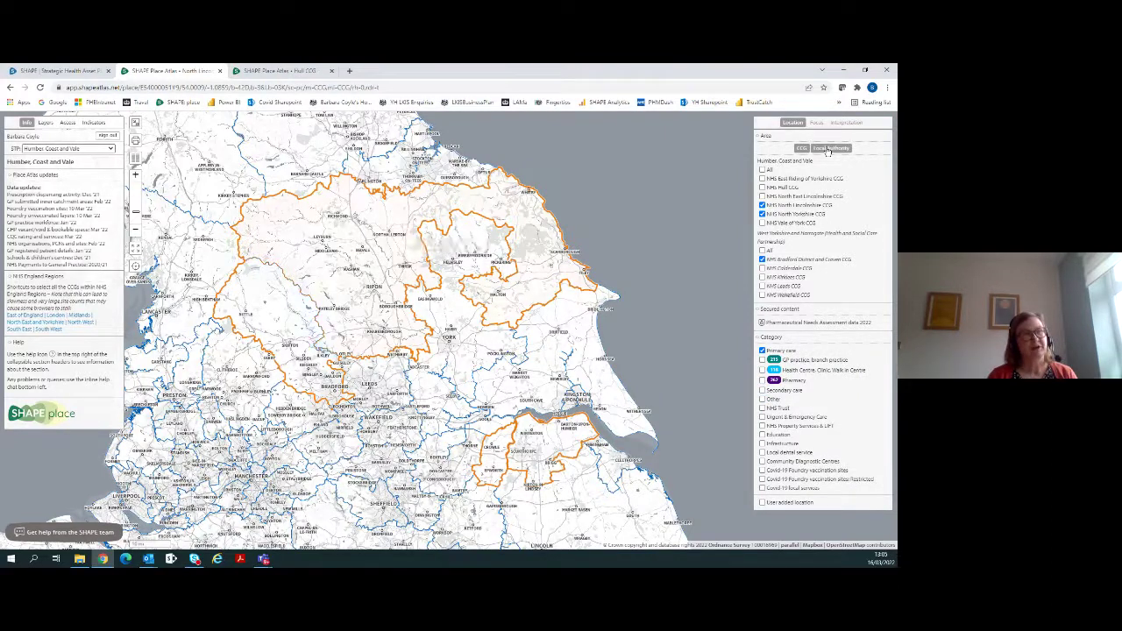
click(802, 149)
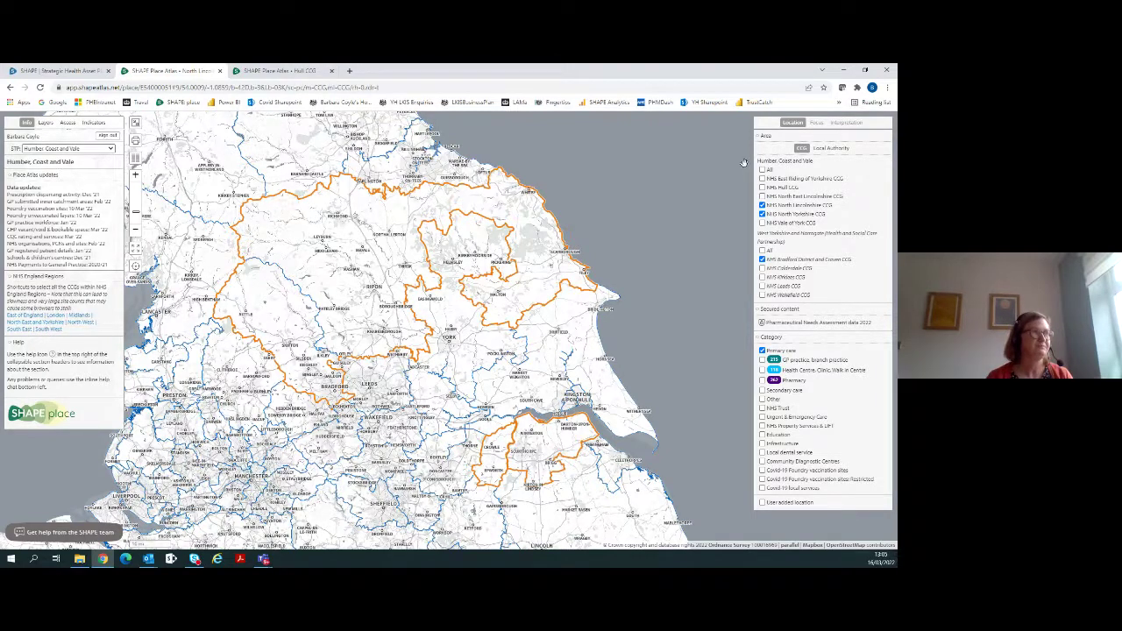
Switch to the Hull CCG atlas and expand the Secondary care and Other site categories
click(280, 70)
scroll(631, 289, down, 2)
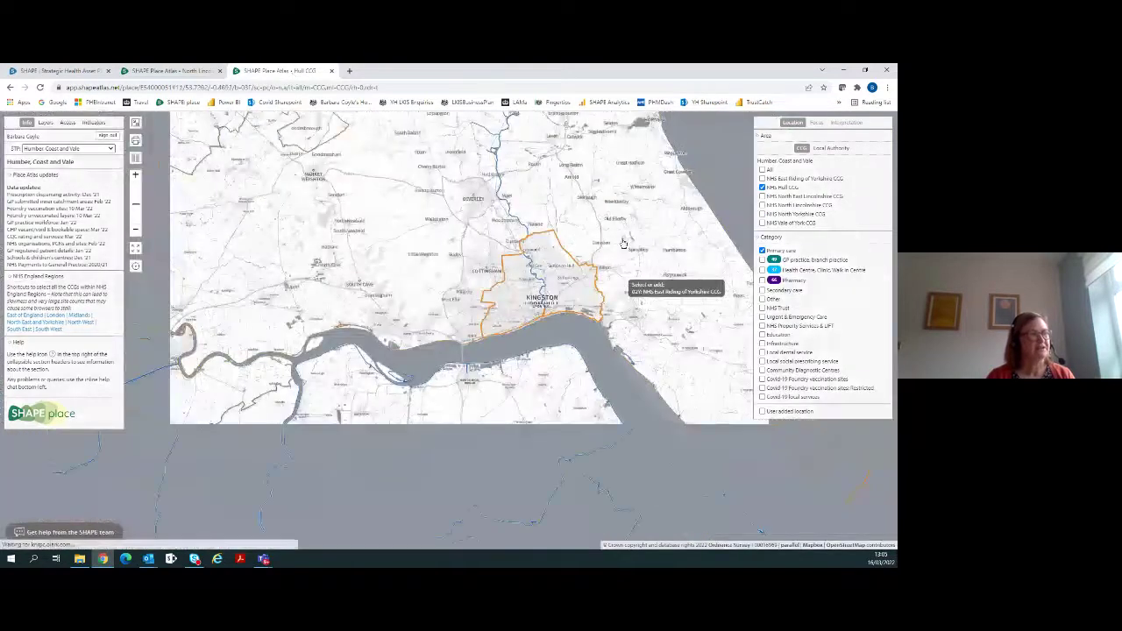
scroll(608, 299, up, 2)
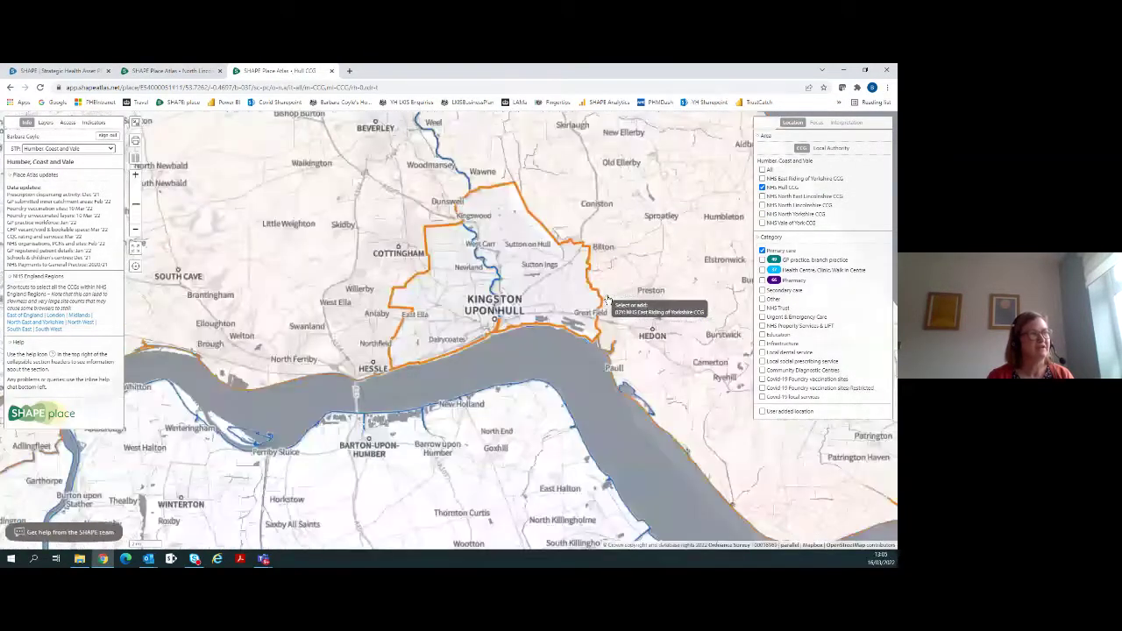
scroll(607, 299, up, 1)
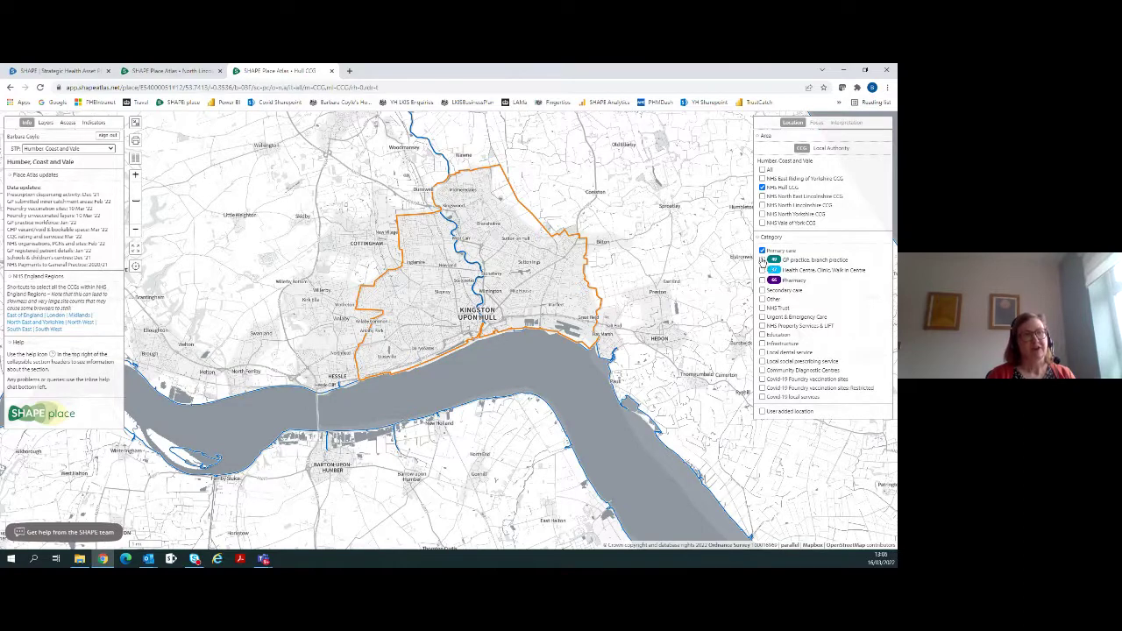
click(764, 292)
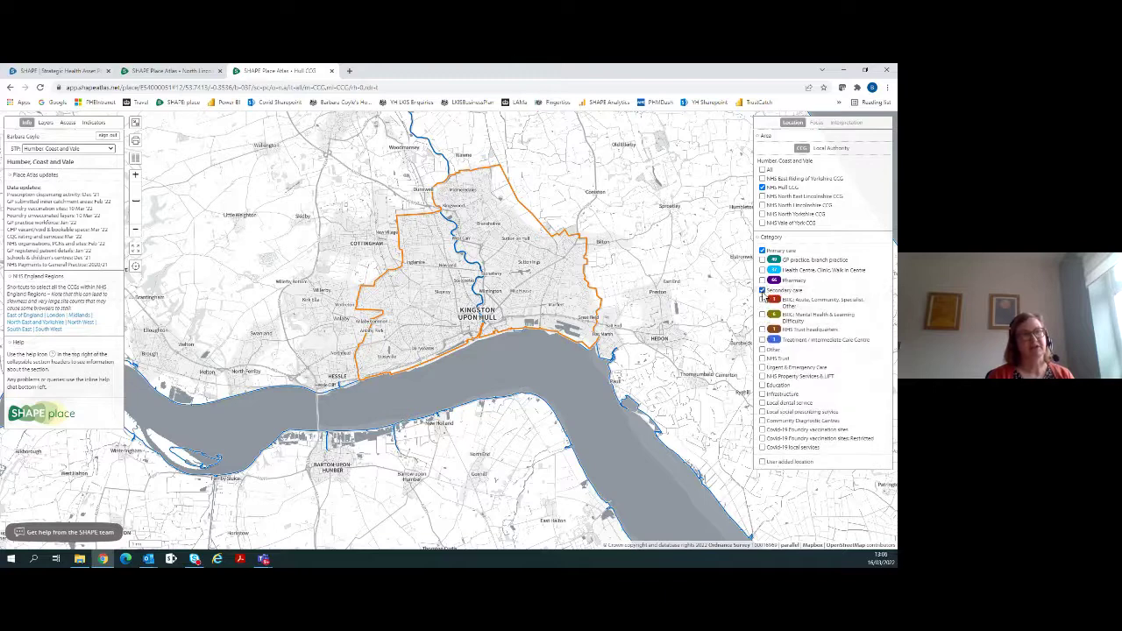
click(762, 349)
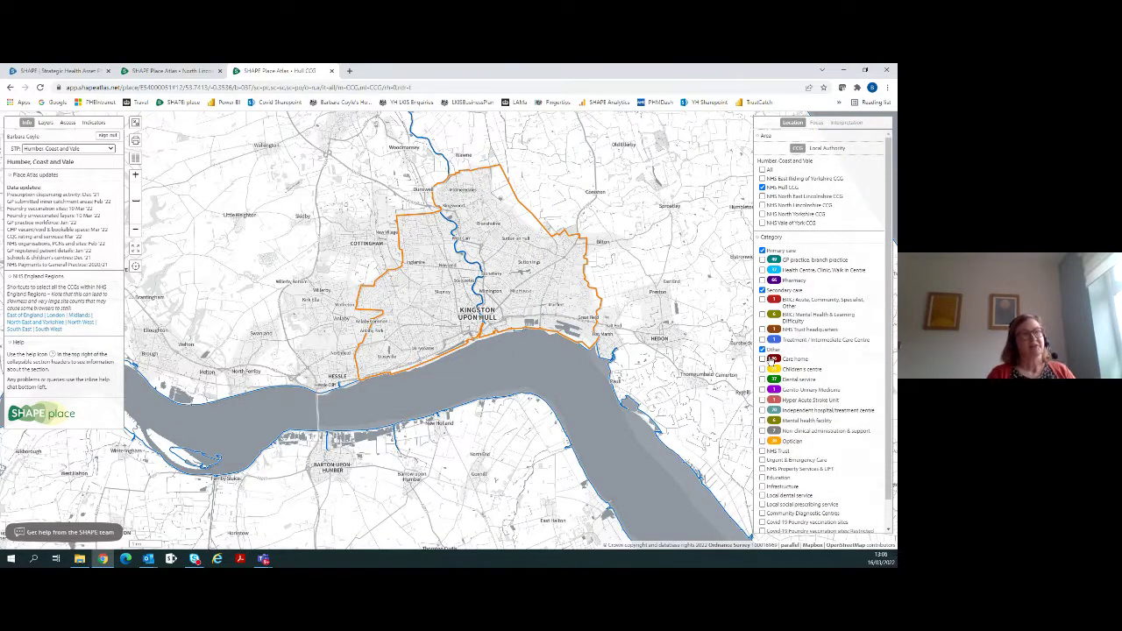
Show Hull's GP and branch practices on the map, and toggle the mental health facility sites on and off
click(763, 262)
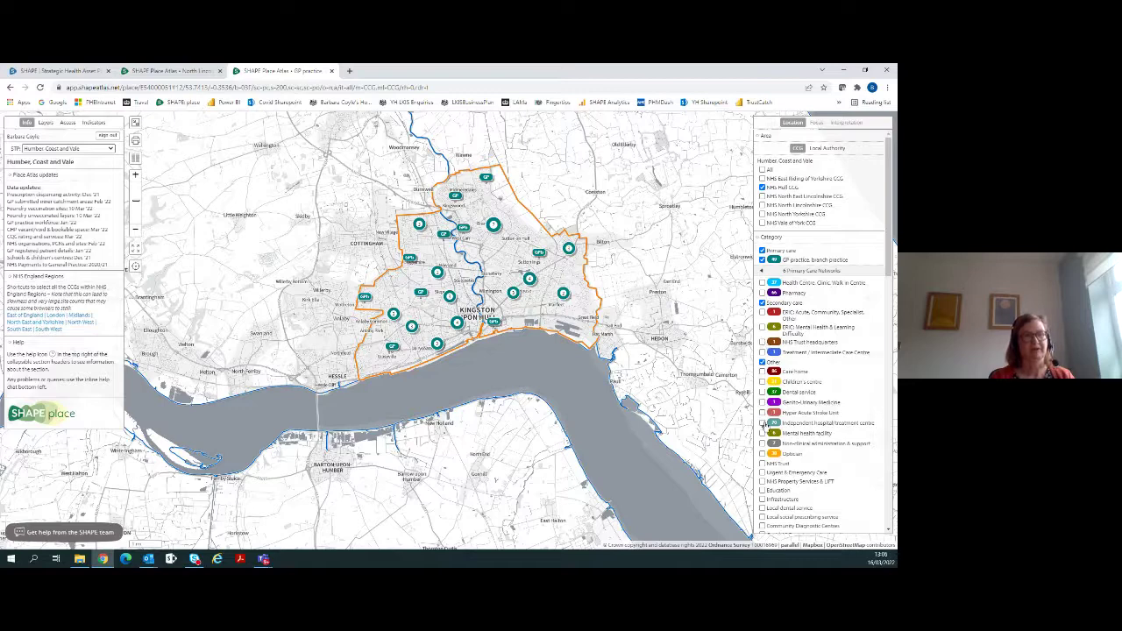
click(762, 433)
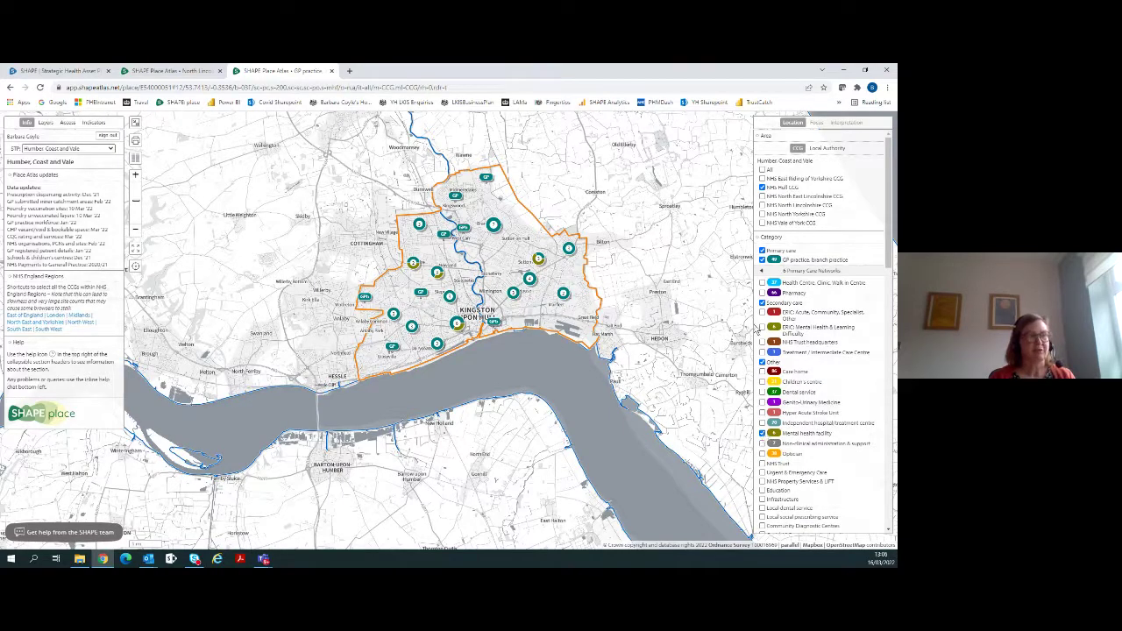
click(763, 260)
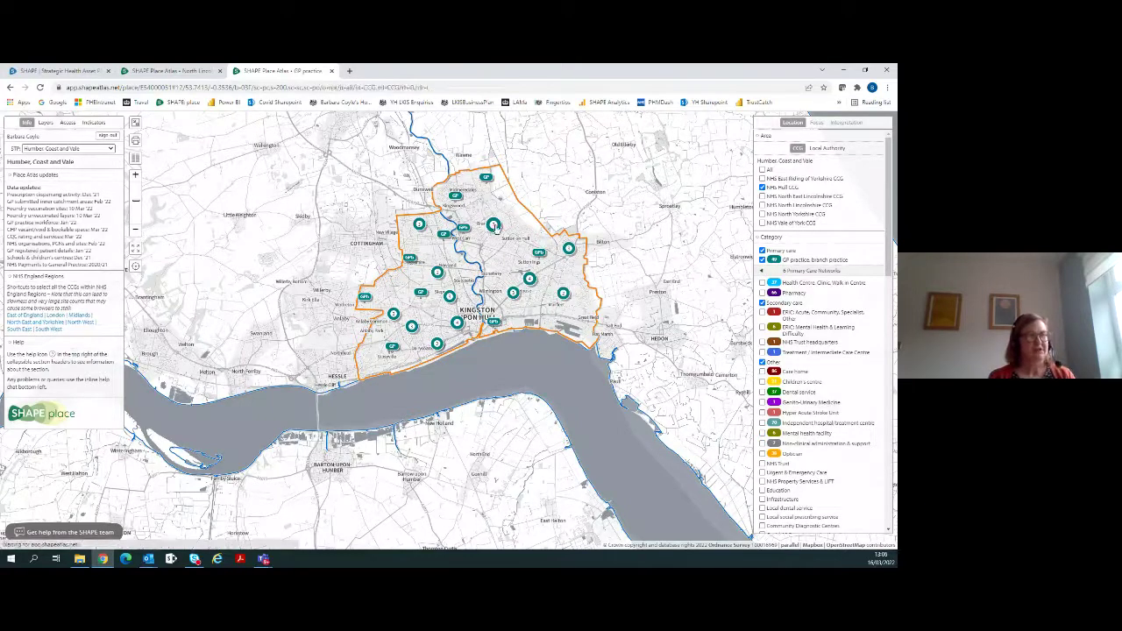
Examine the practices in the clustered Bransholme marker, return to the whole Hull area and hide the GP practice layer
mouse_move(494, 226)
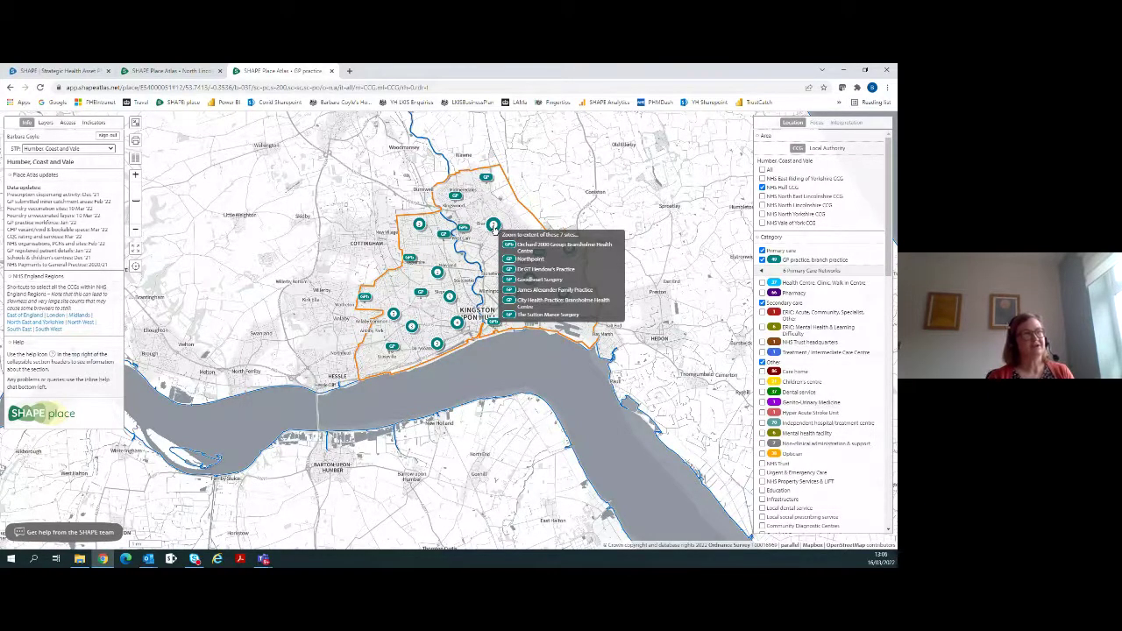
click(494, 226)
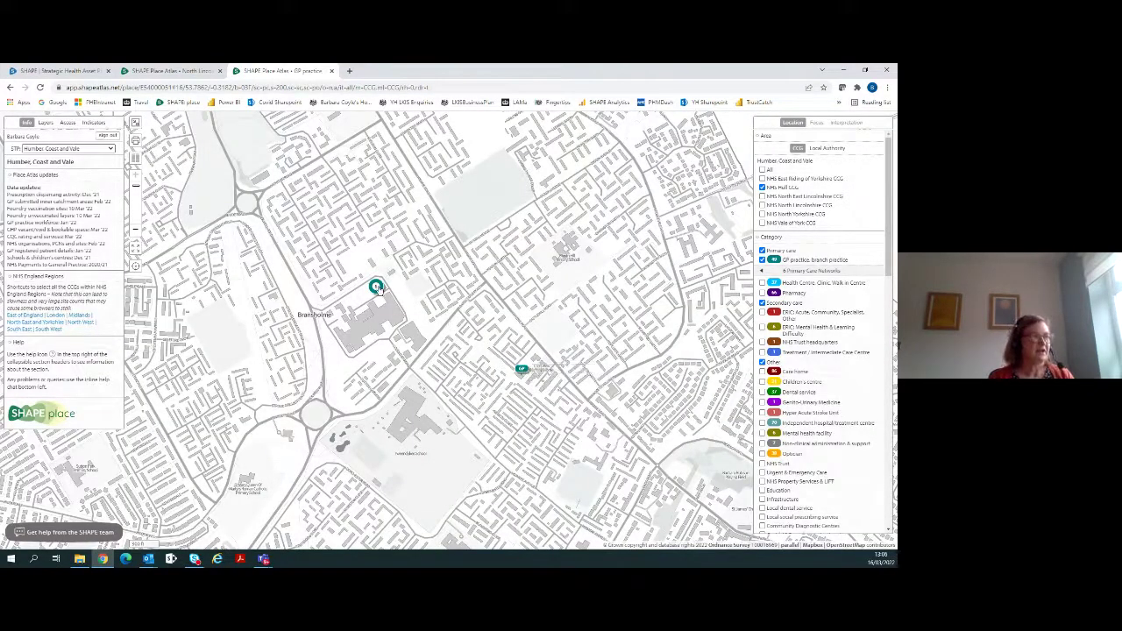
mouse_move(376, 288)
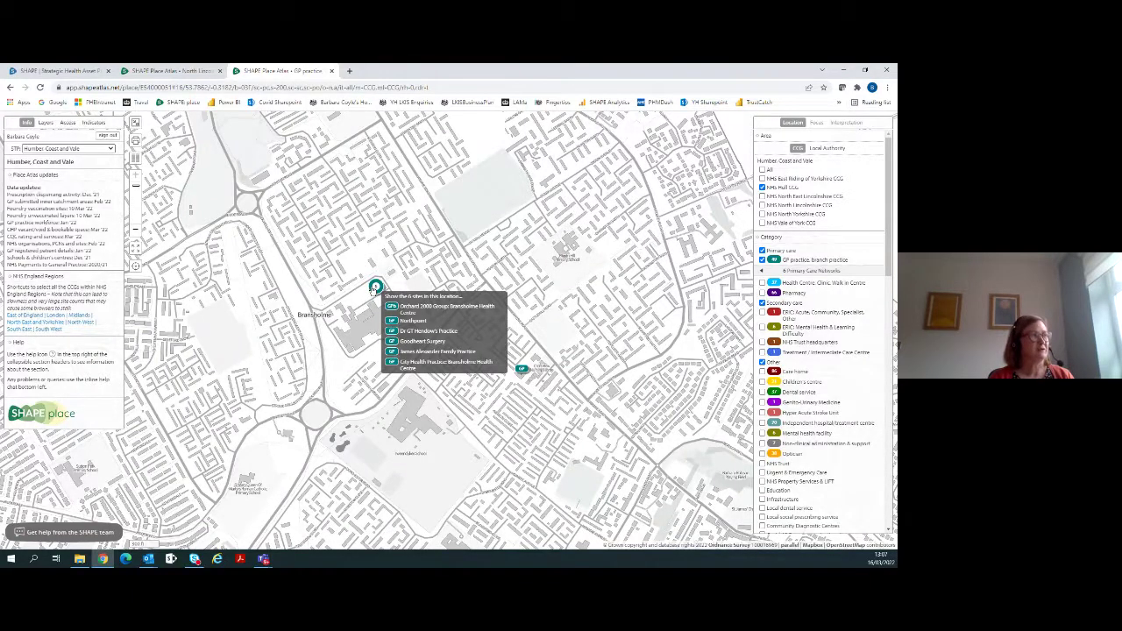
scroll(375, 289, down, 5)
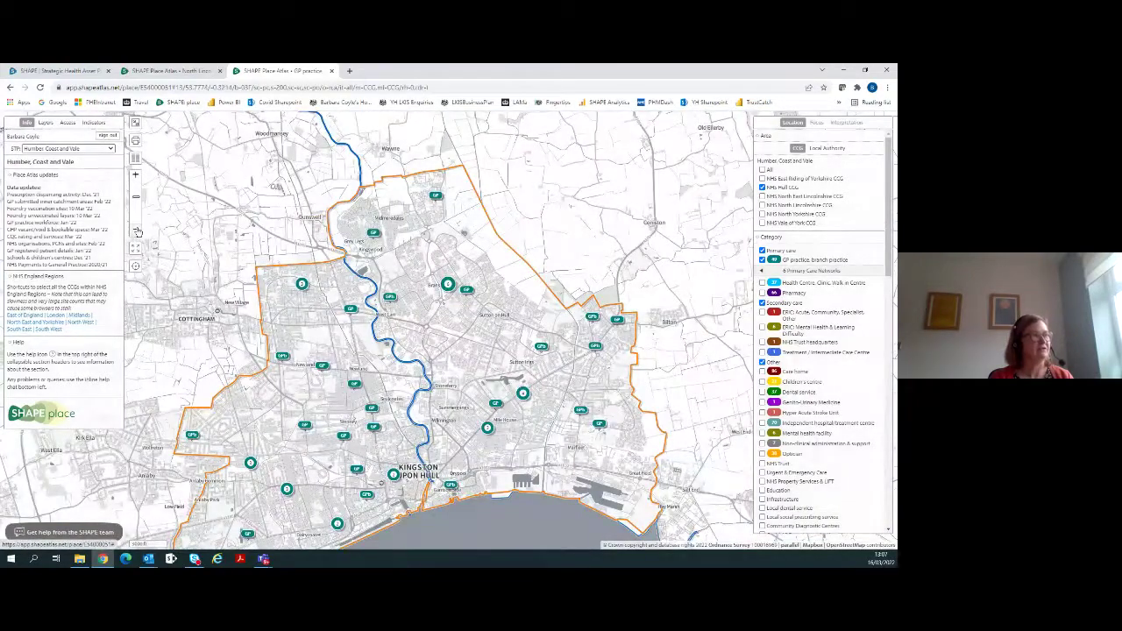
click(137, 194)
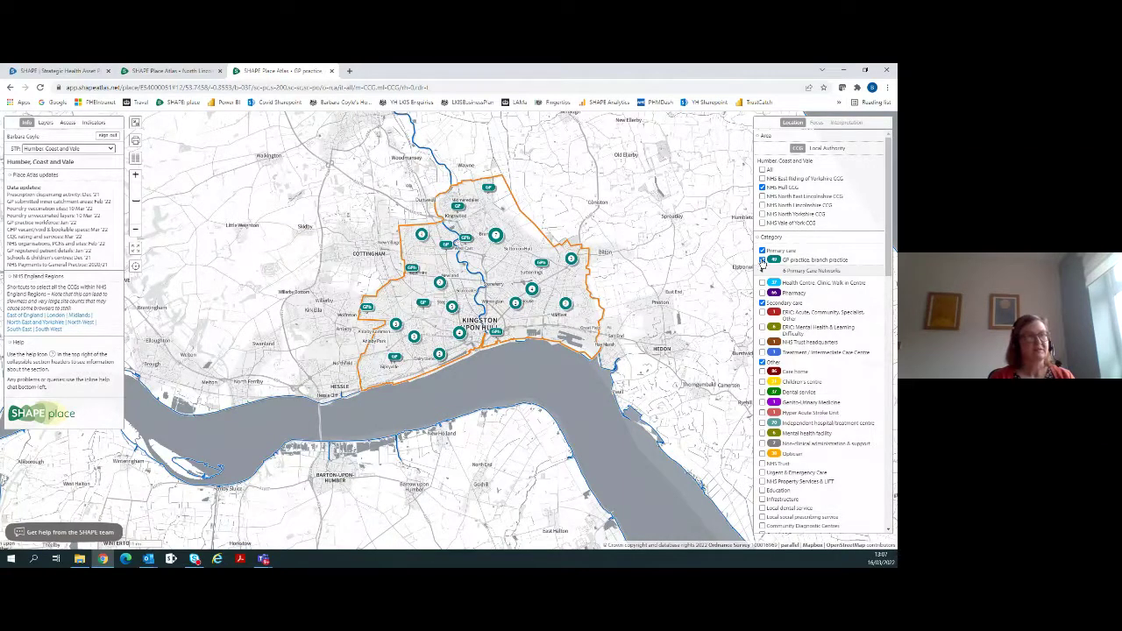
click(762, 260)
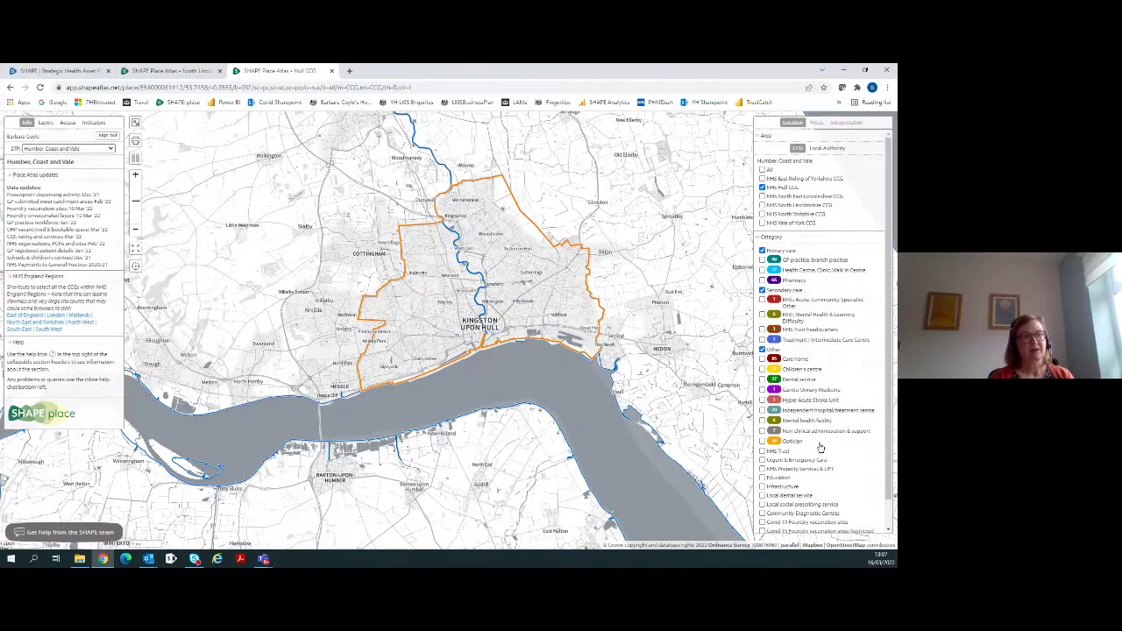
Expand the Covid-19 Foundry vaccination sites category, review its site types and collapse the category again
scroll(820, 447, down, 1)
click(762, 494)
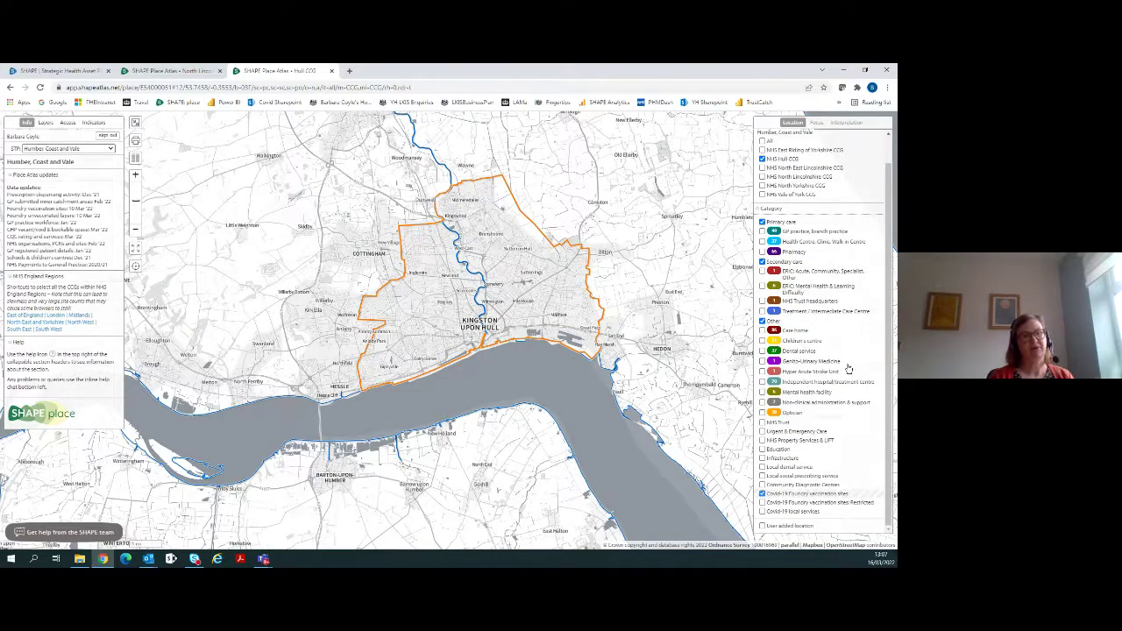
scroll(843, 405, down, 3)
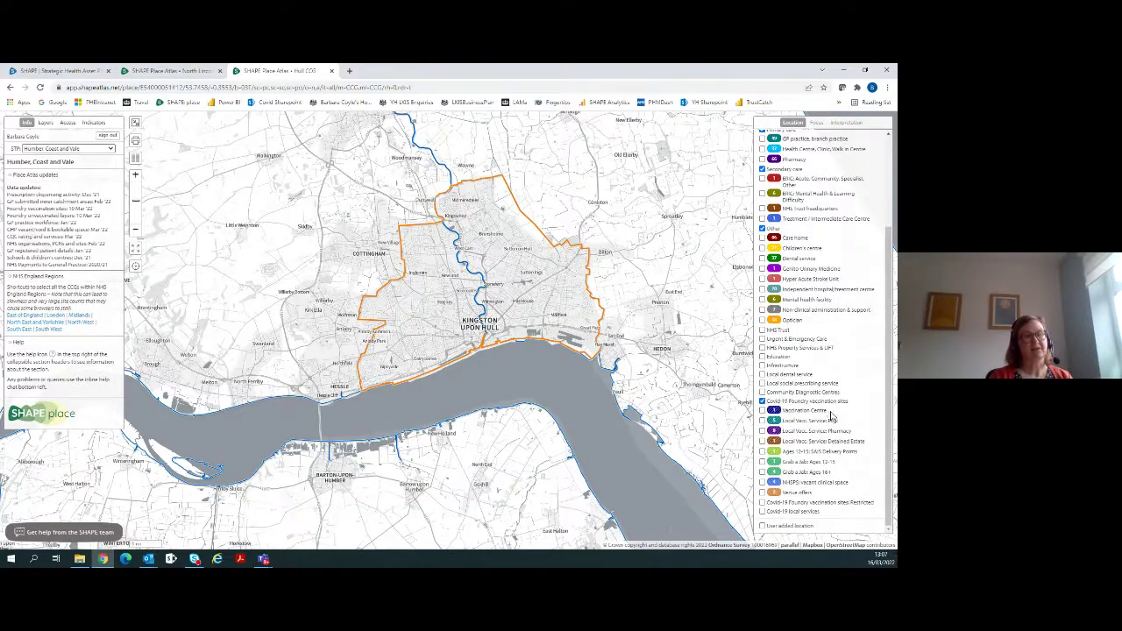
scroll(821, 283, up, 4)
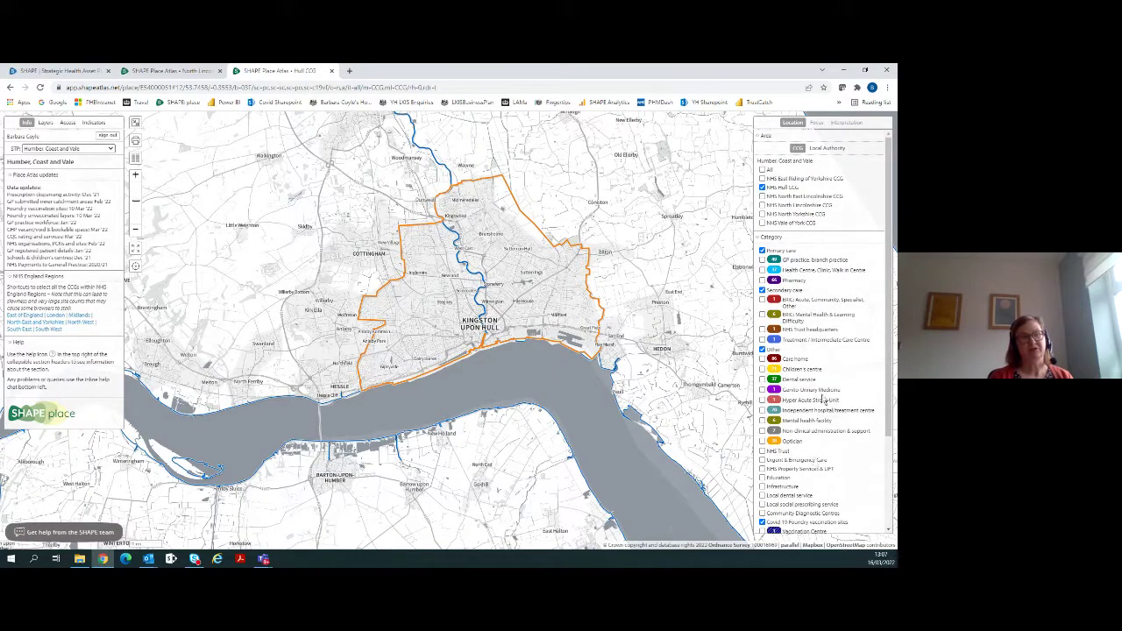
scroll(820, 349, down, 3)
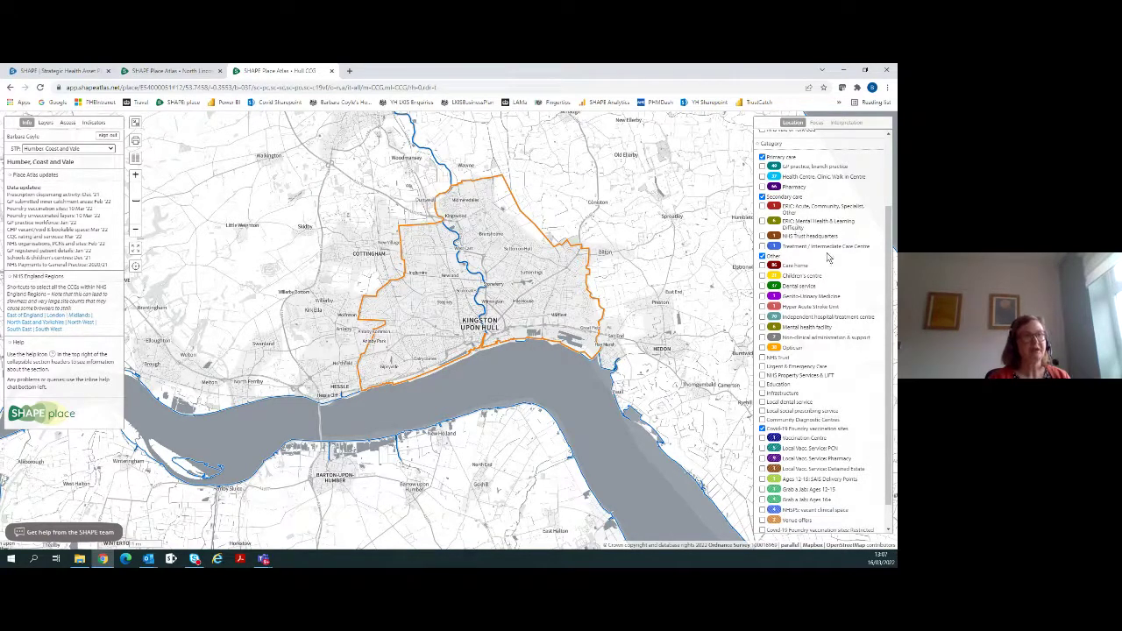
click(762, 430)
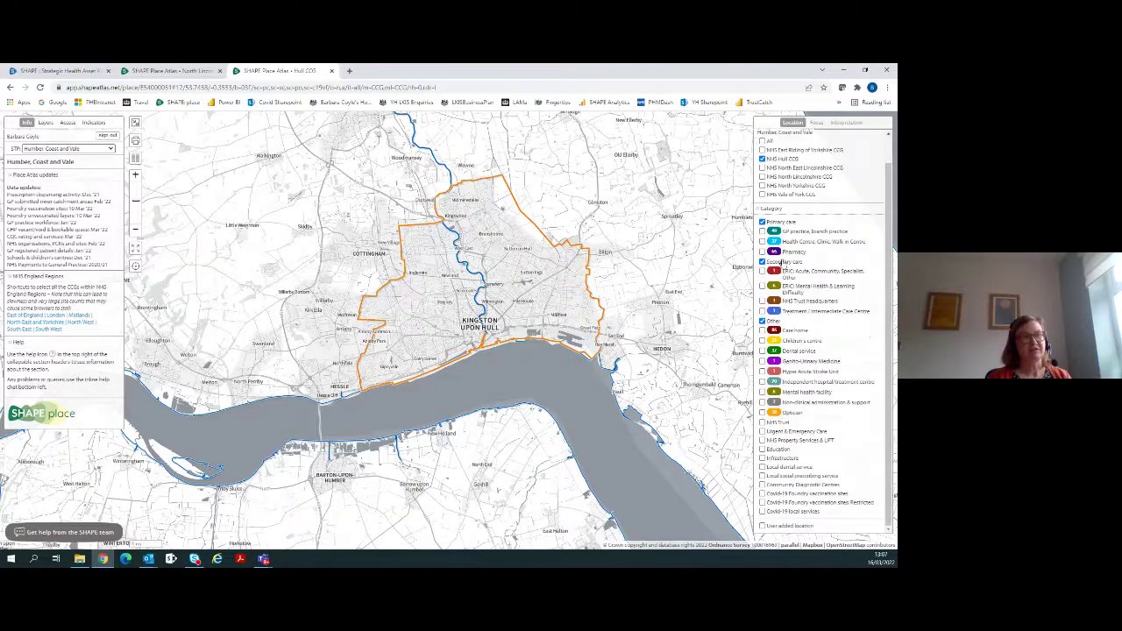
Display the GP and branch practices on the Hull map and bring the list of individual sites into view
click(762, 231)
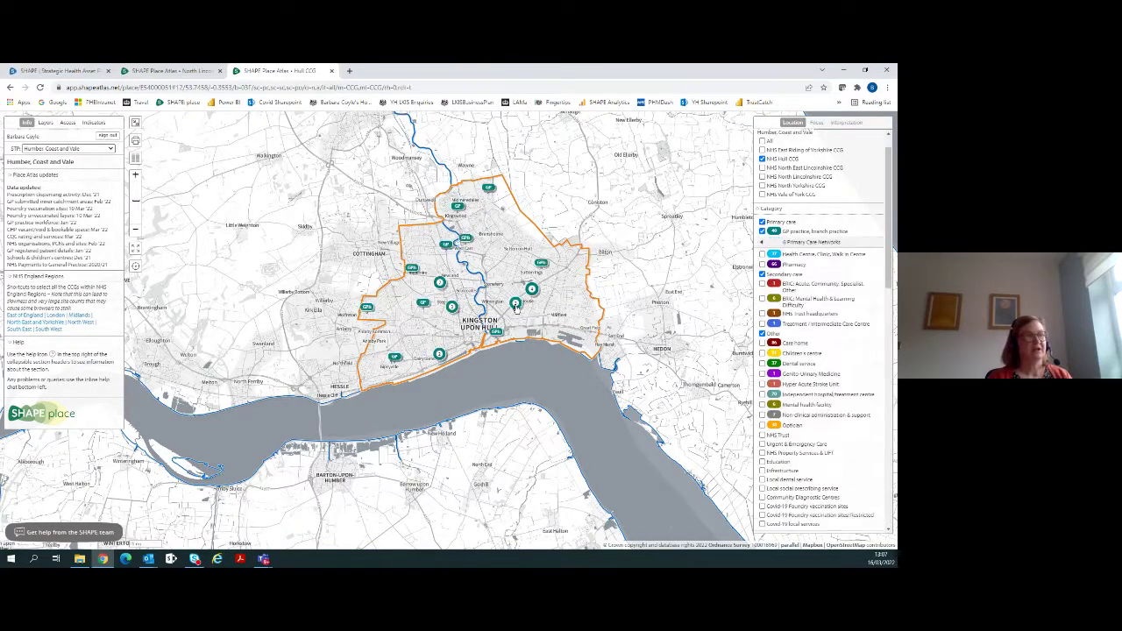
scroll(848, 369, down, 5)
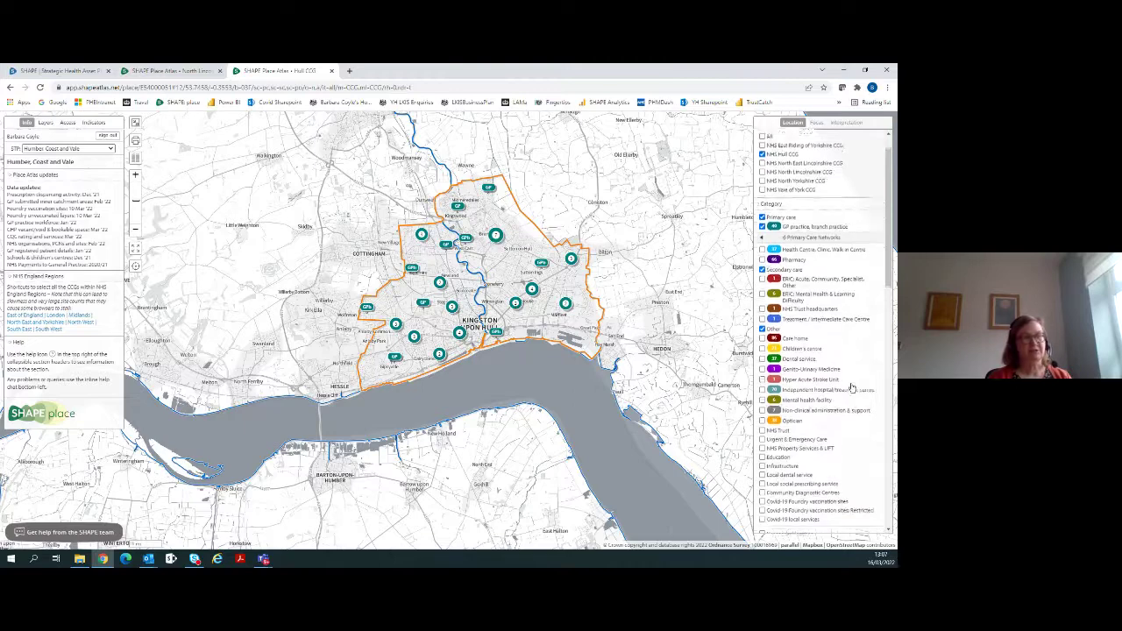
scroll(849, 368, down, 5)
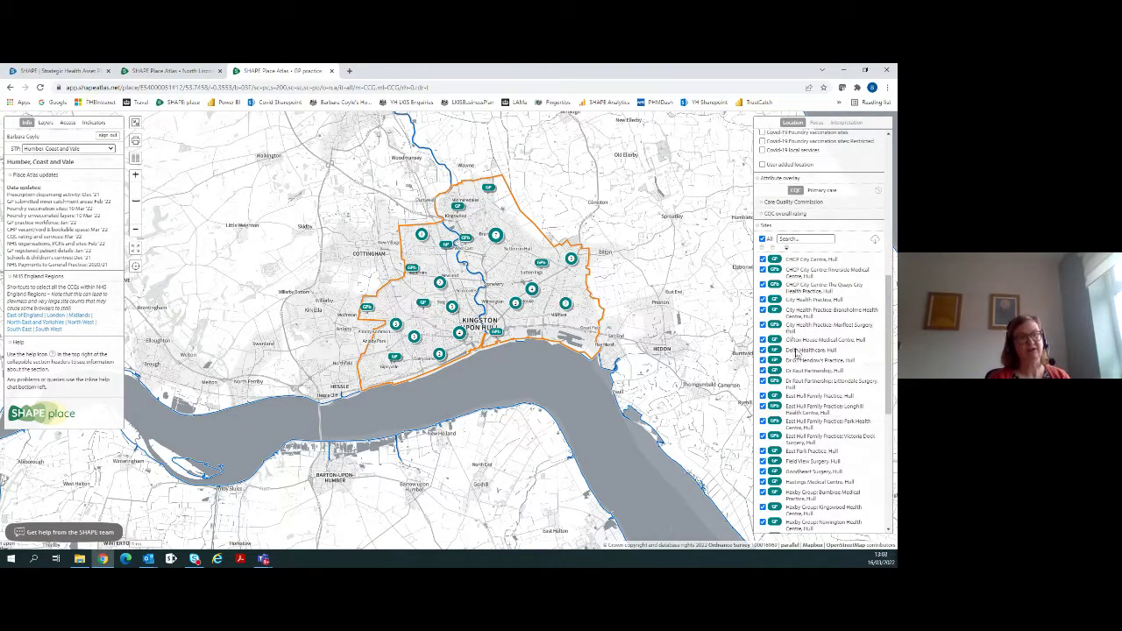
Hide the first five listed practices, from CHCP City Centre to City Health Practice Bransholme Health Centre, and reselect all sites
click(762, 260)
click(763, 270)
click(763, 285)
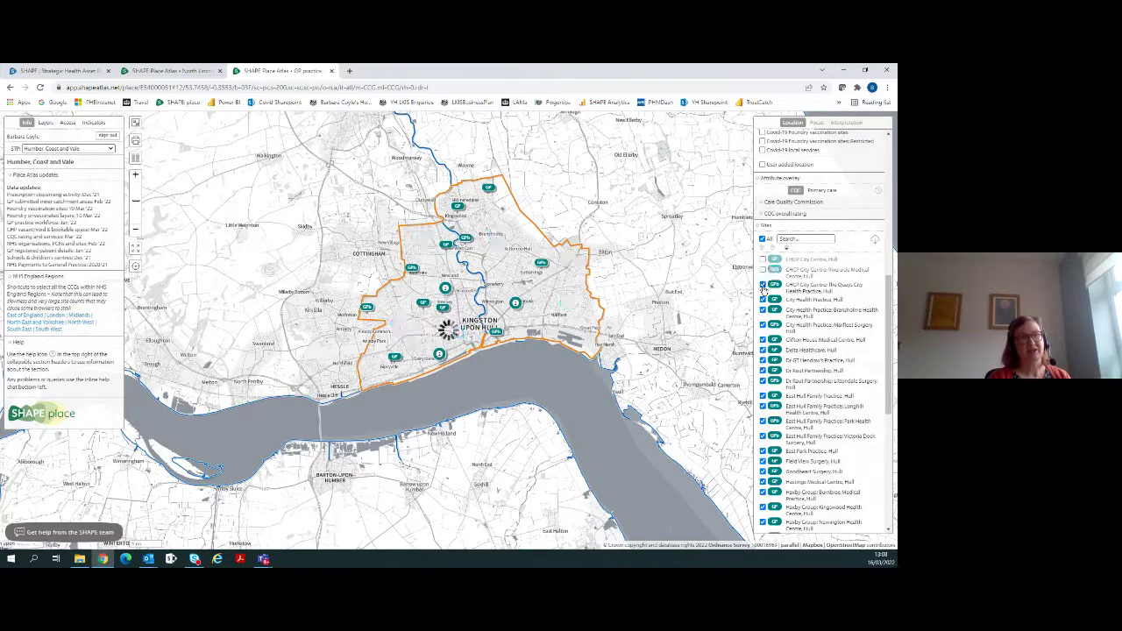
click(763, 299)
click(762, 309)
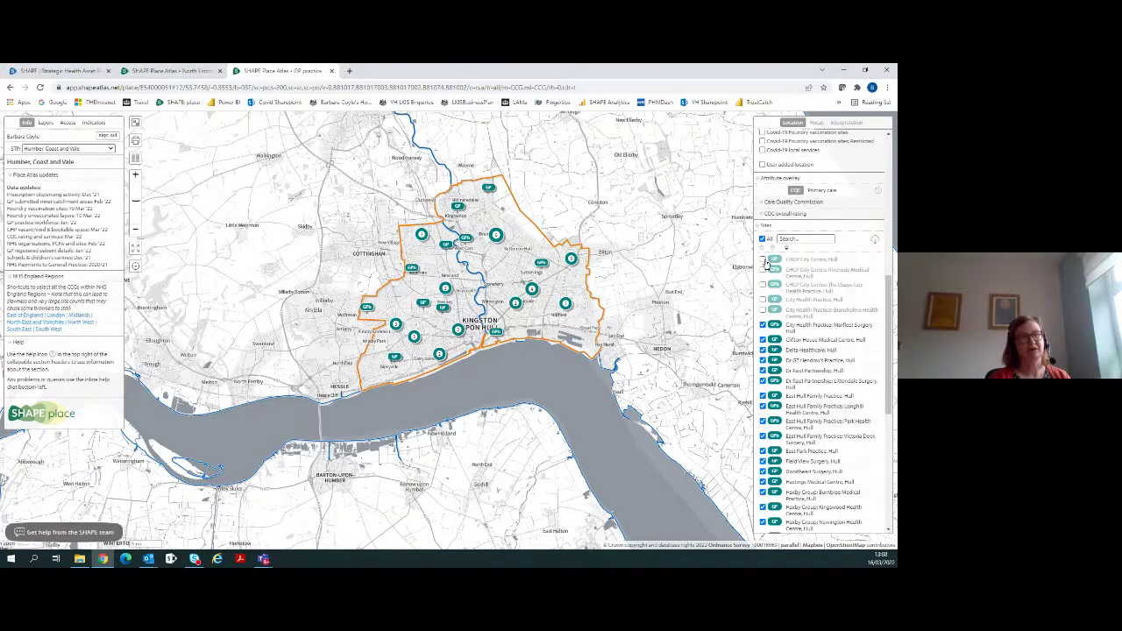
click(762, 240)
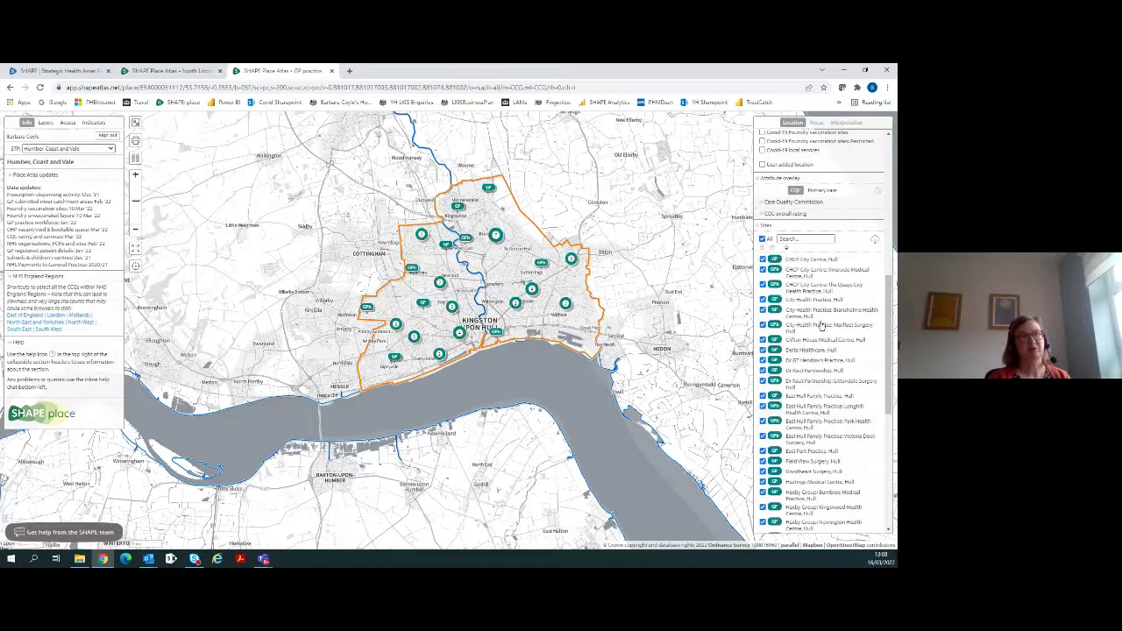
Expand the Covid-19 Foundry vaccination sites category again and review its available site types
scroll(847, 399, up, 5)
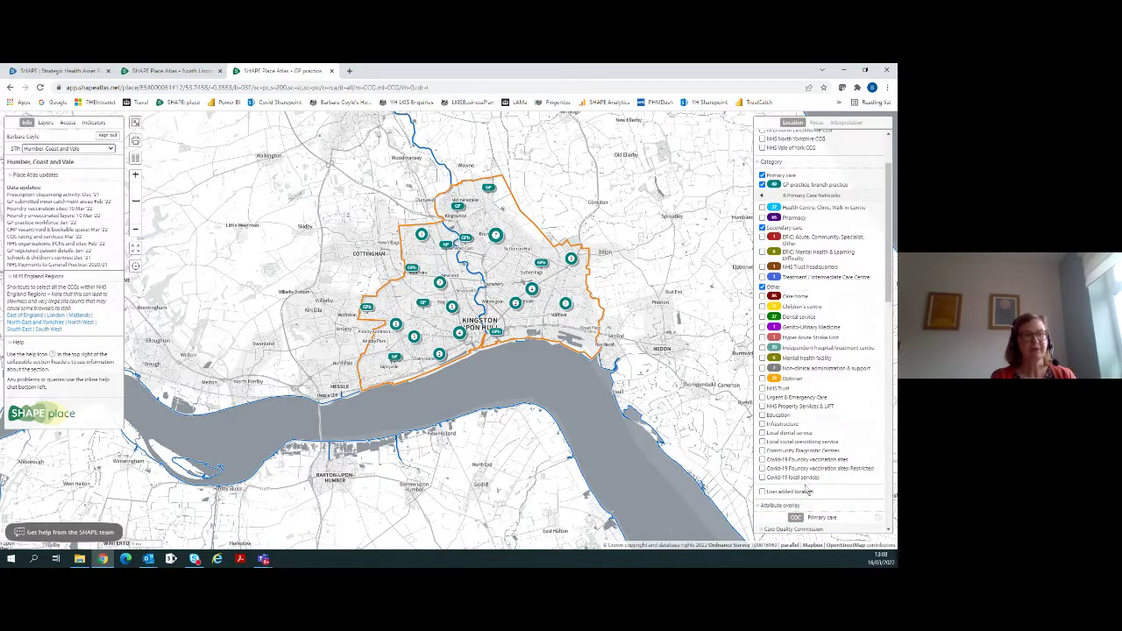
click(763, 461)
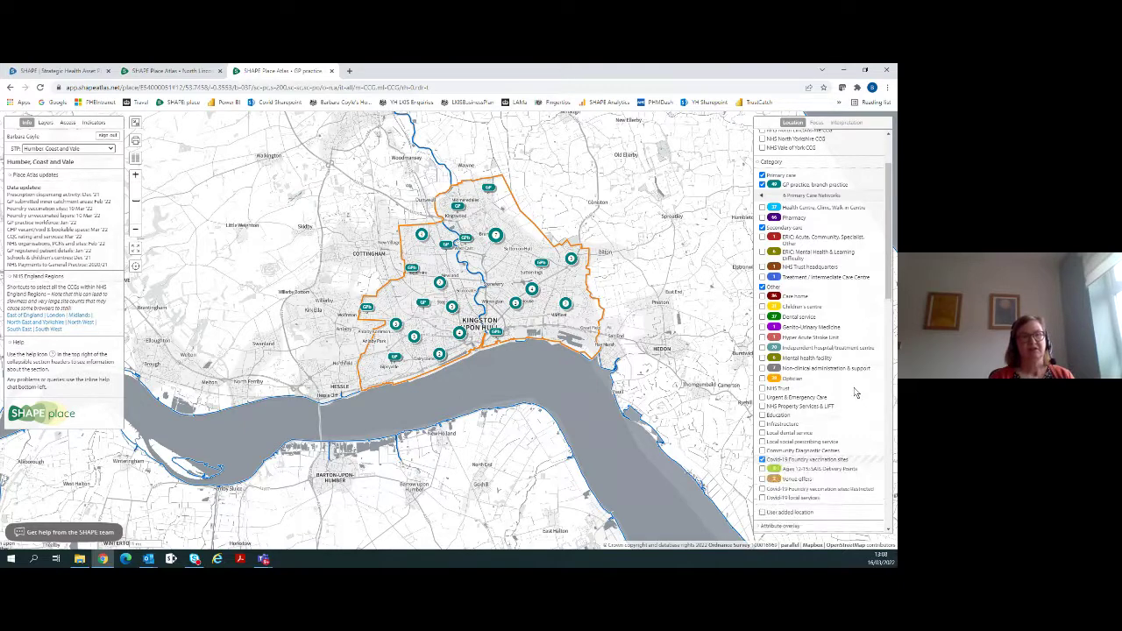
scroll(859, 376, down, 3)
scroll(832, 316, down, 1)
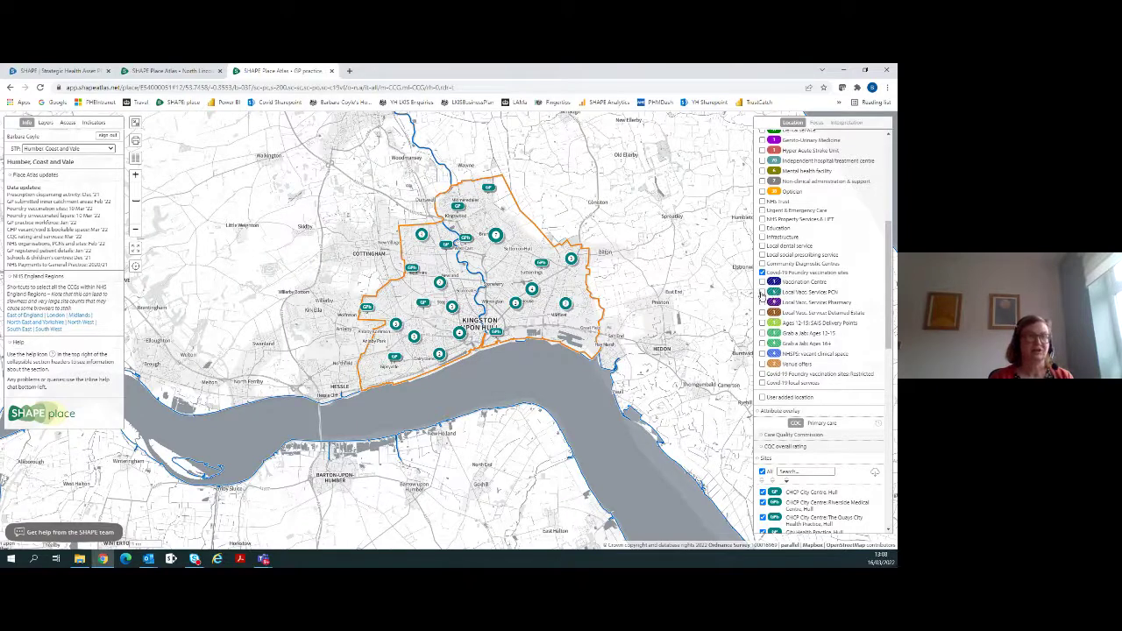
scroll(762, 295, up, 2)
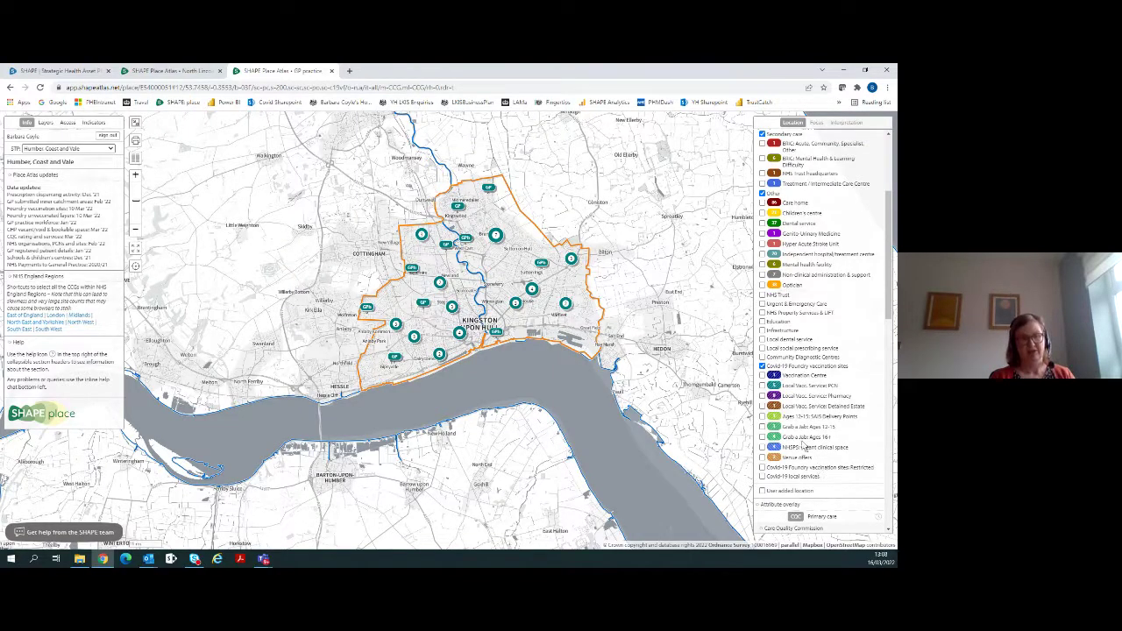
Hide the GP and branch practices from the Hull map and display them again
scroll(809, 415, up, 4)
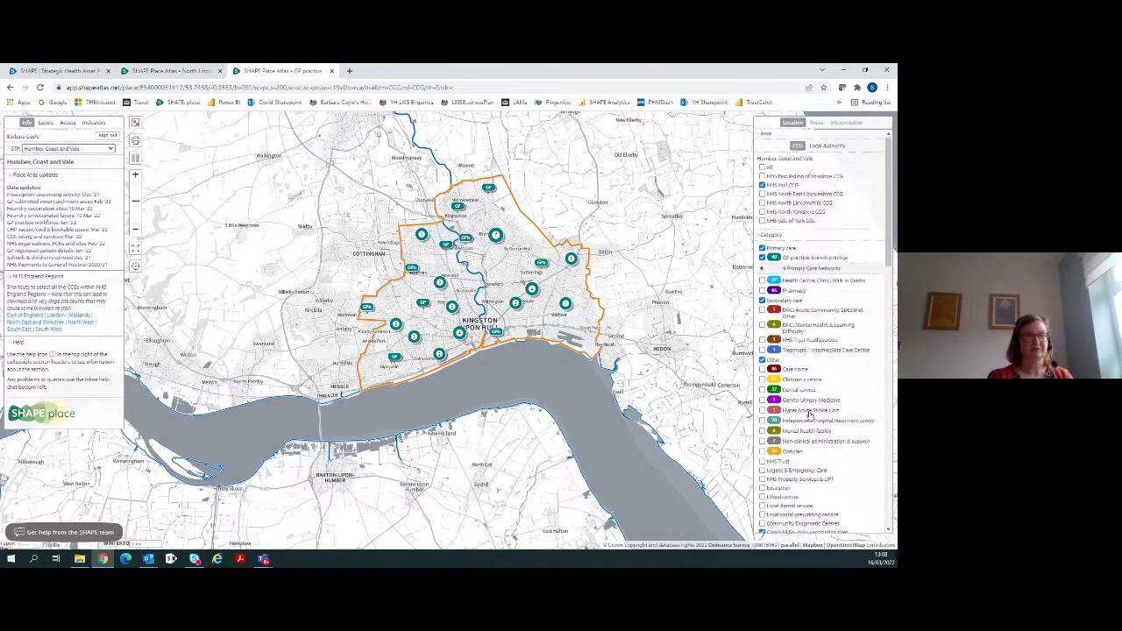
click(763, 261)
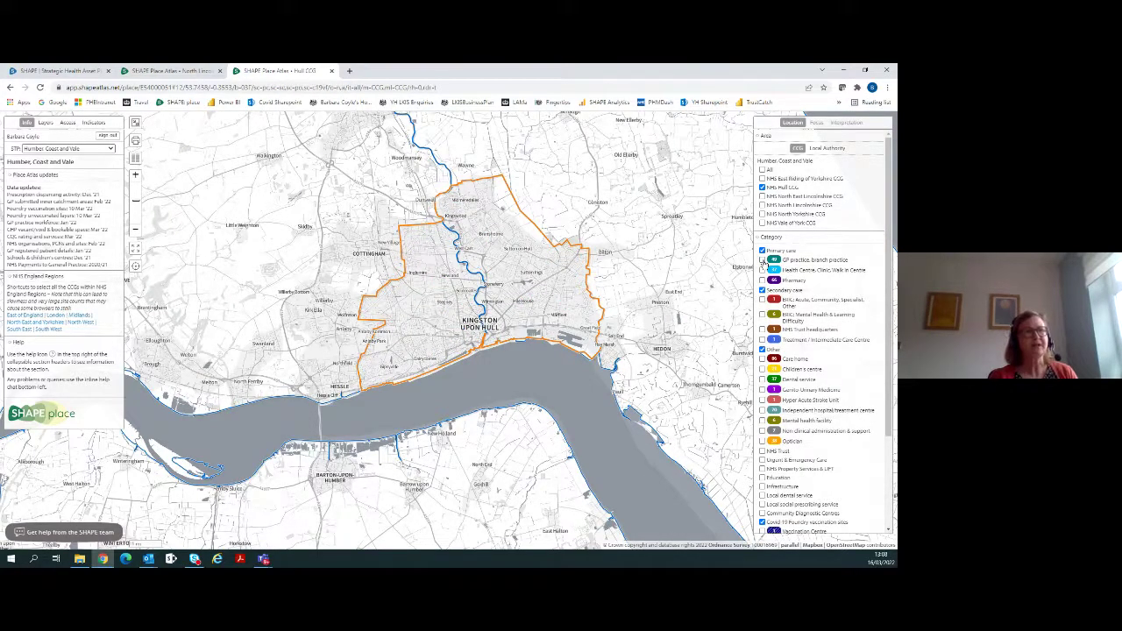
click(763, 260)
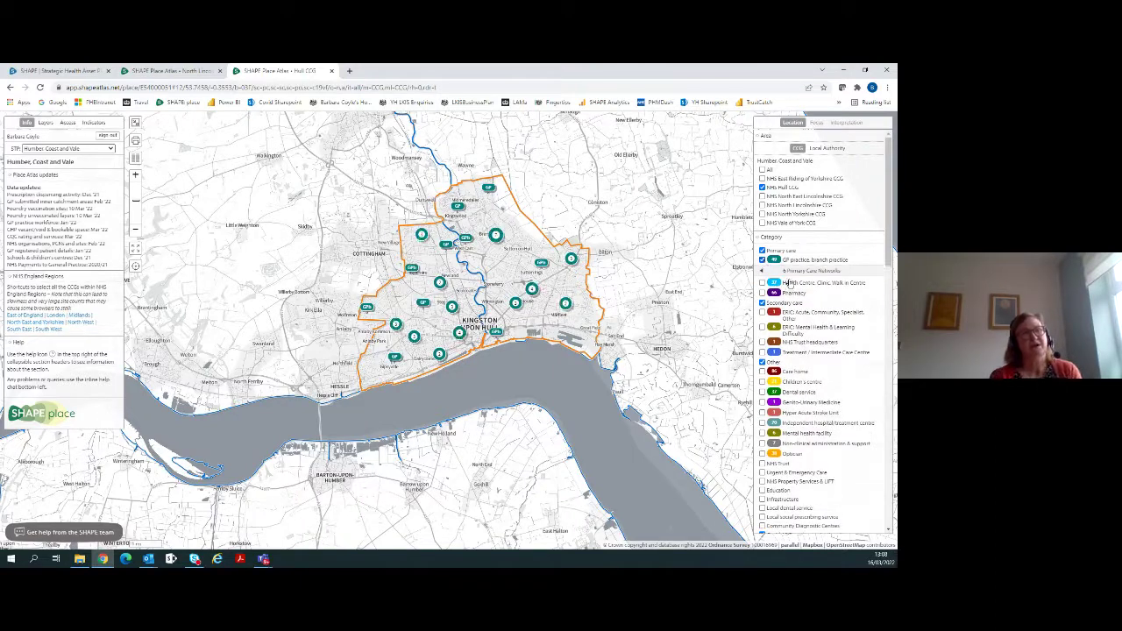
Display the HASP and Hull Nexus primary care network areas on the Hull map and remove both again
click(799, 274)
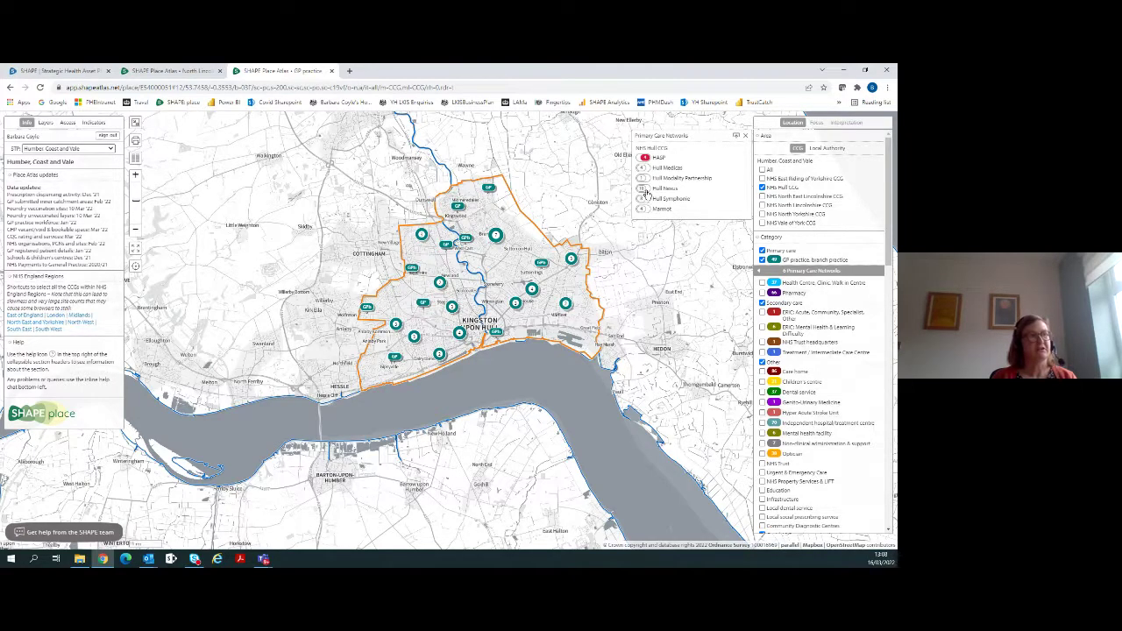
click(646, 189)
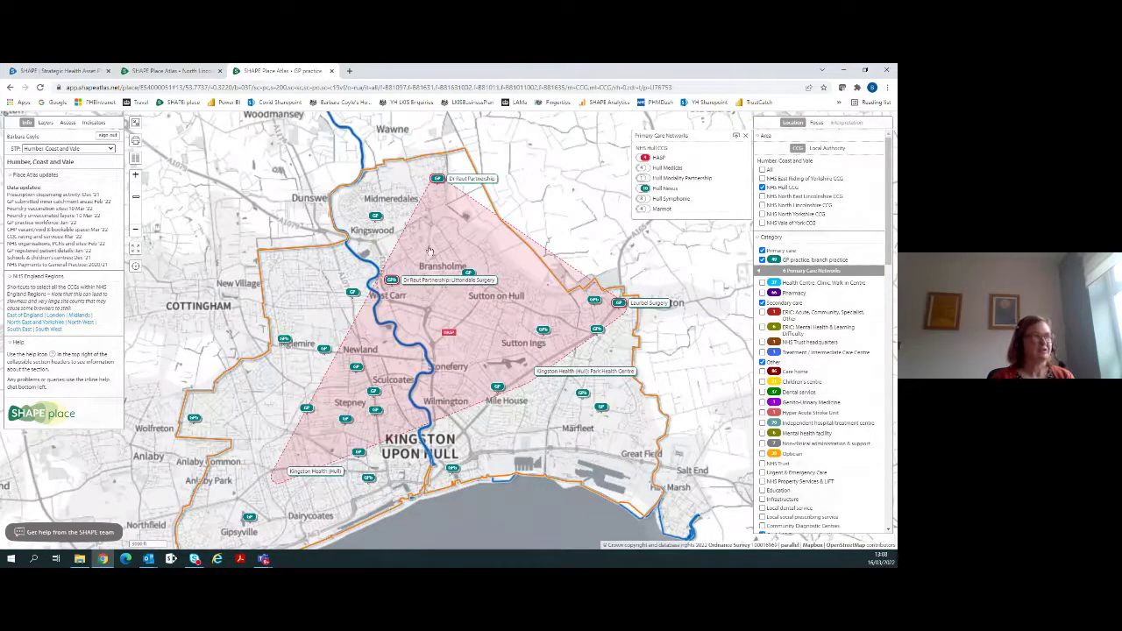
click(454, 195)
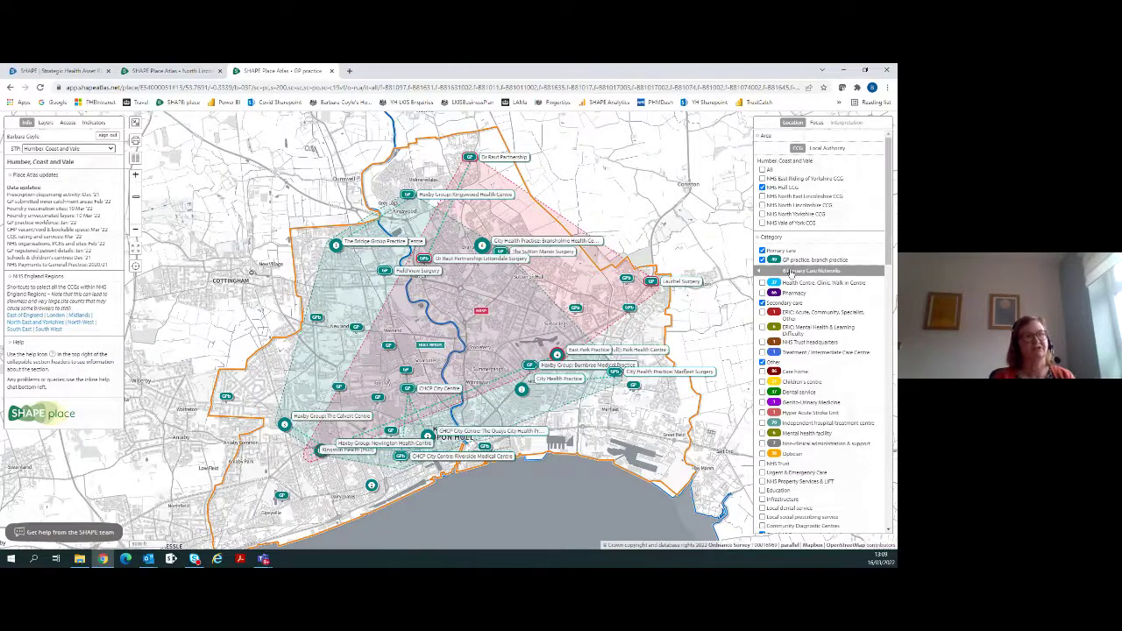
click(761, 271)
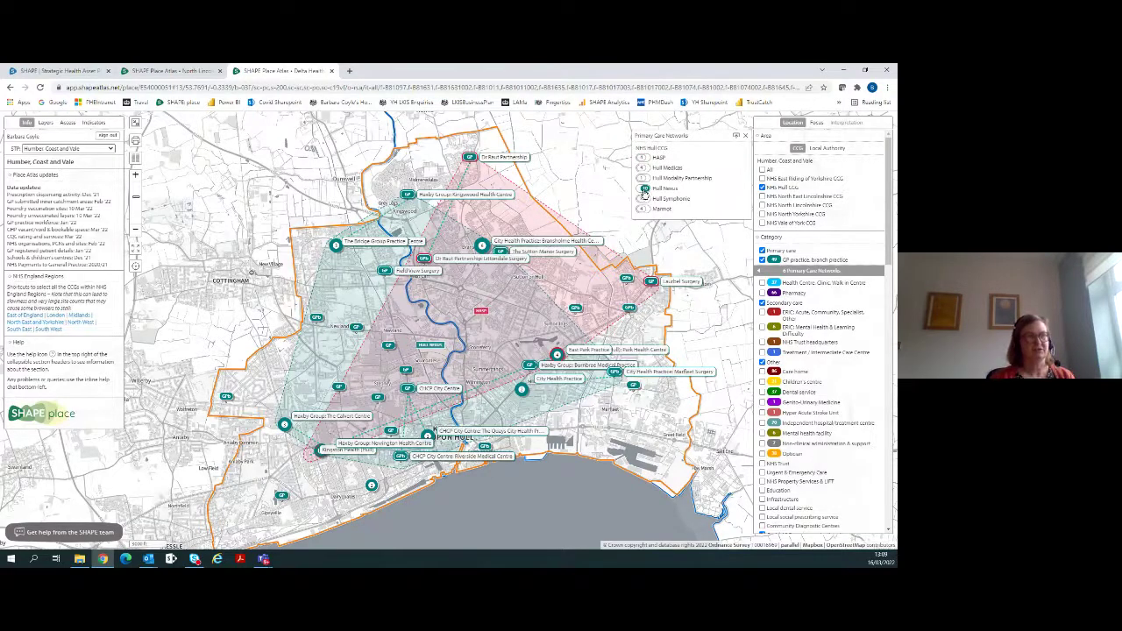
click(737, 137)
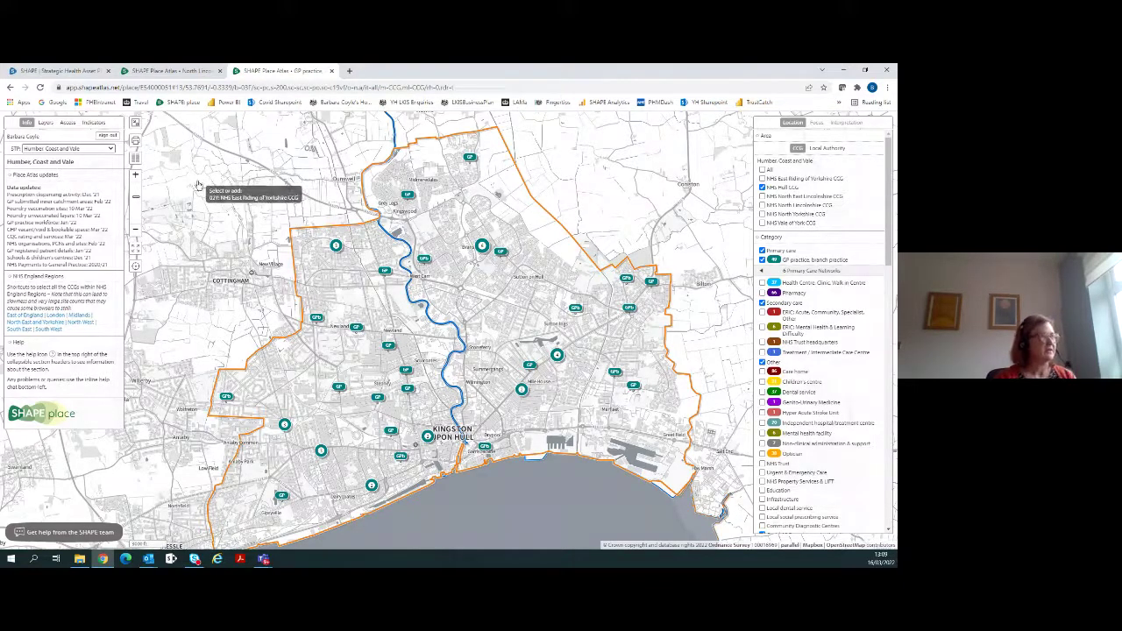
Expand the age profile (mid-year 2020), Deprivation and QOF recorded prevalence 2020-21 sections of the core SHAPE indicators
click(96, 126)
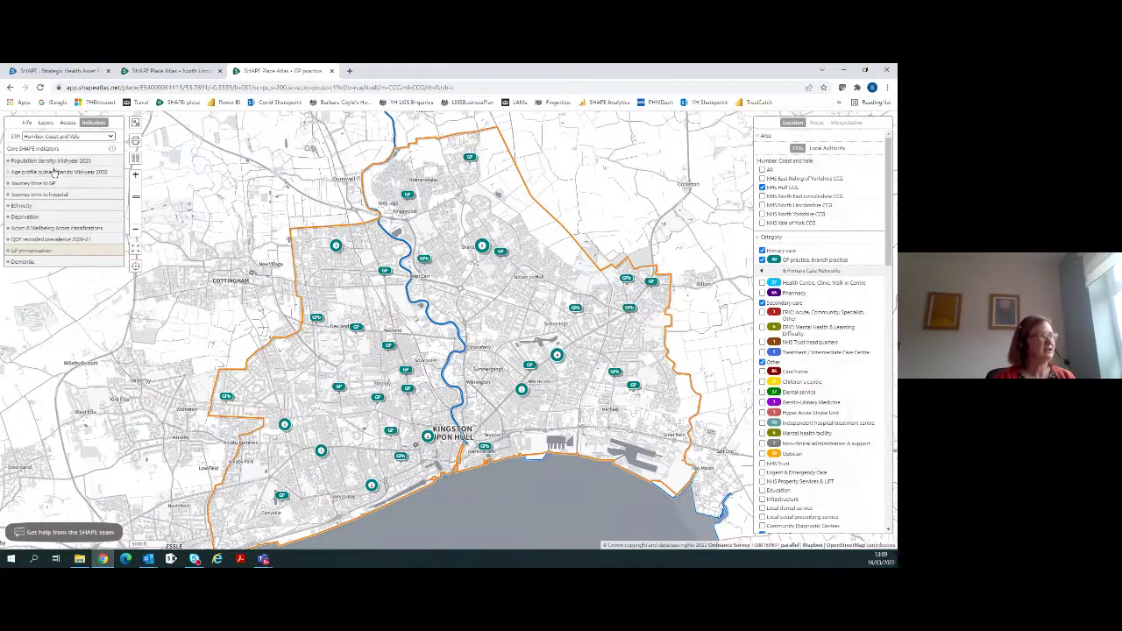
click(52, 173)
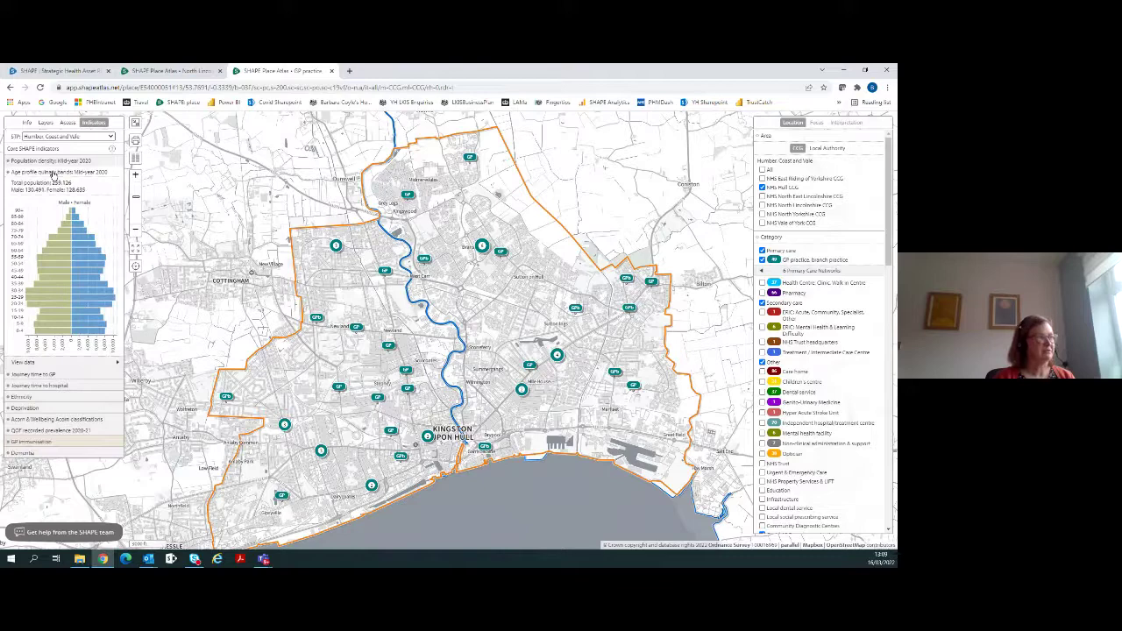
click(26, 407)
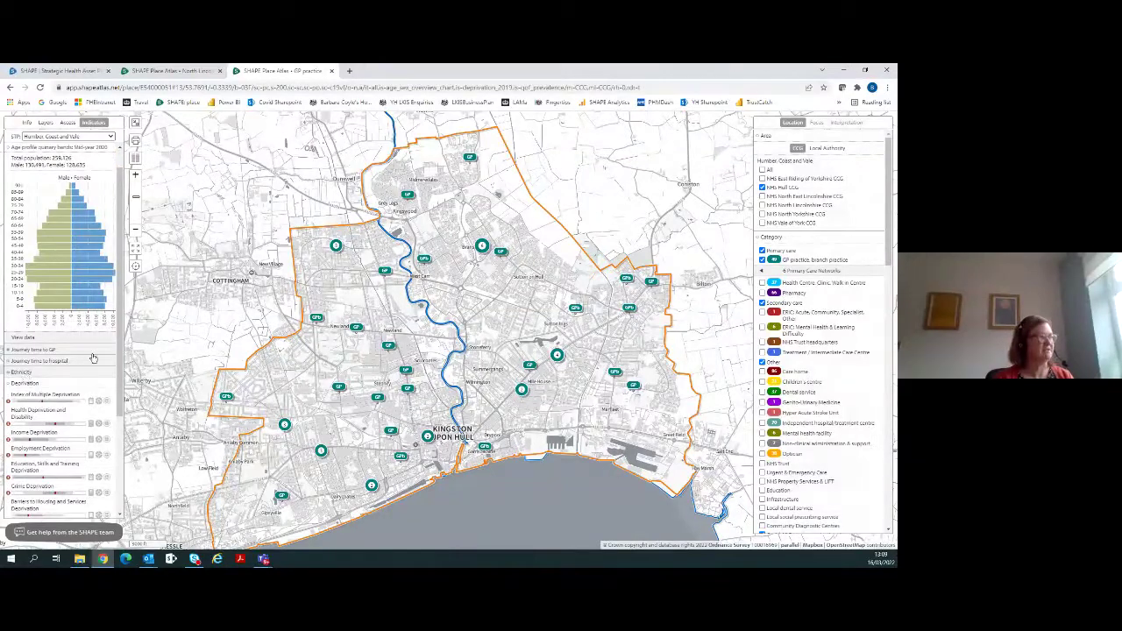
scroll(90, 362, up, 1)
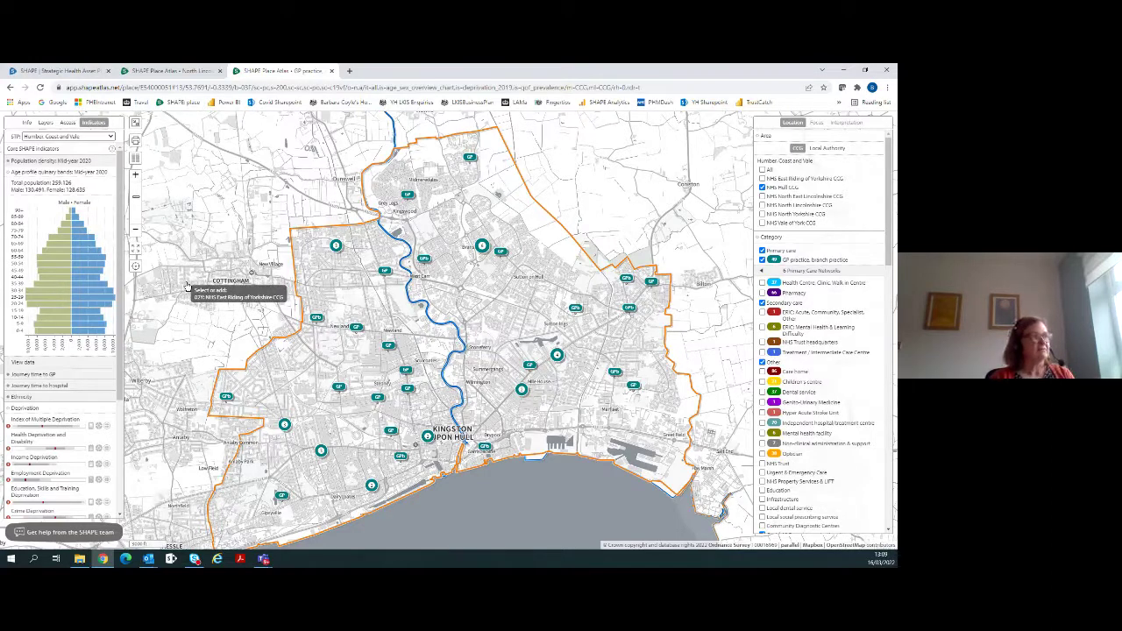
Map the Hull population aged 65-69, examine the quintiles and distribution chart, and extend the selection to ages 65-84
click(79, 250)
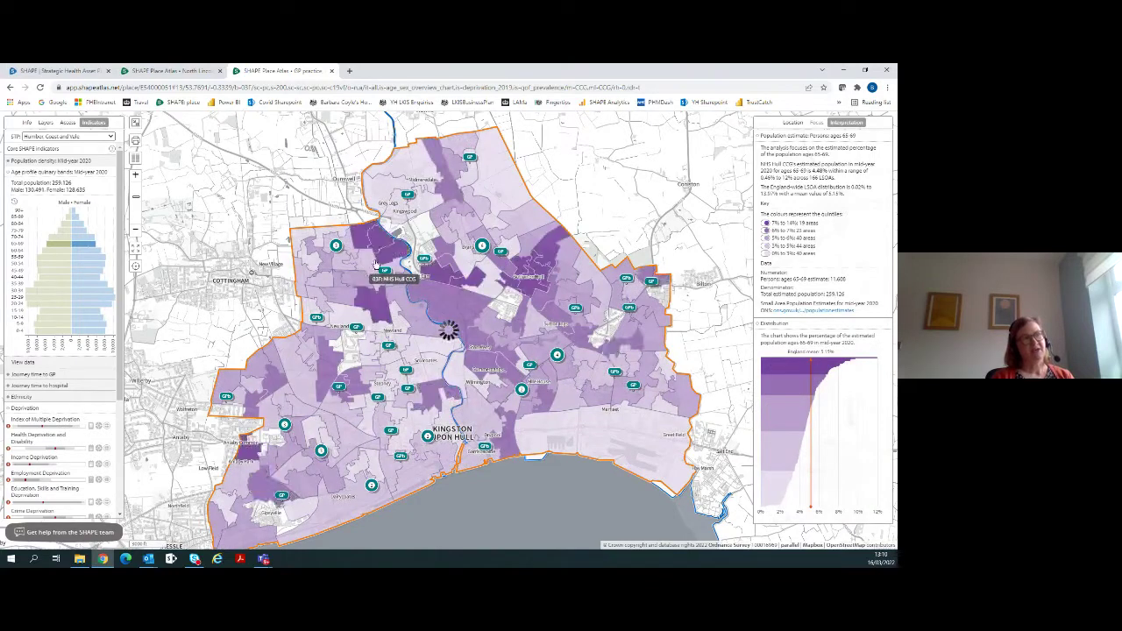
mouse_move(446, 166)
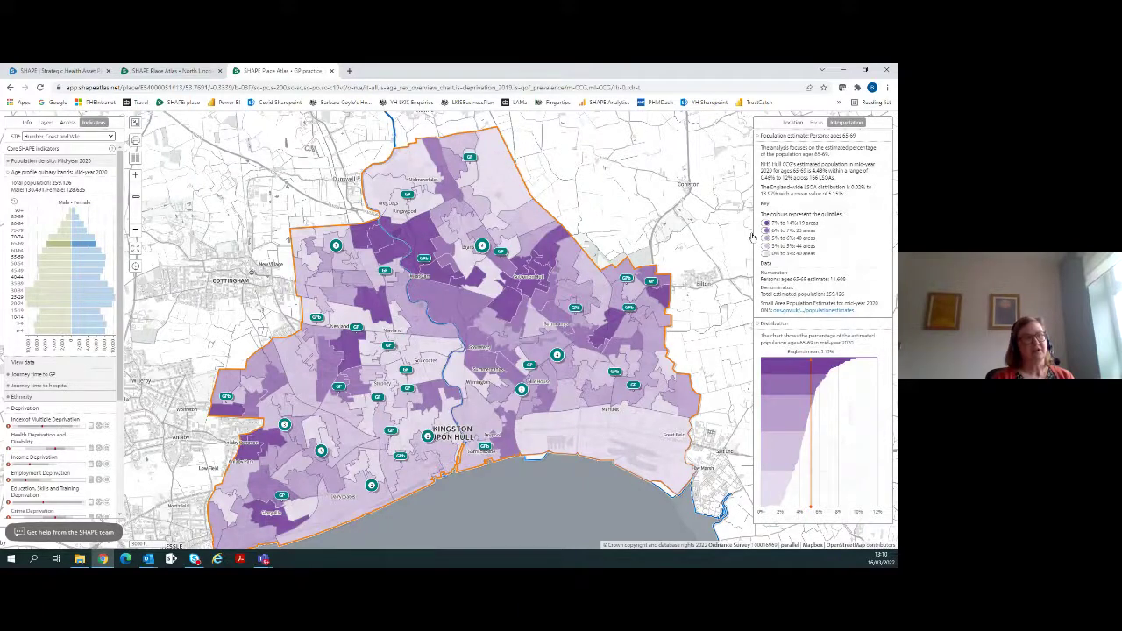
mouse_move(41, 249)
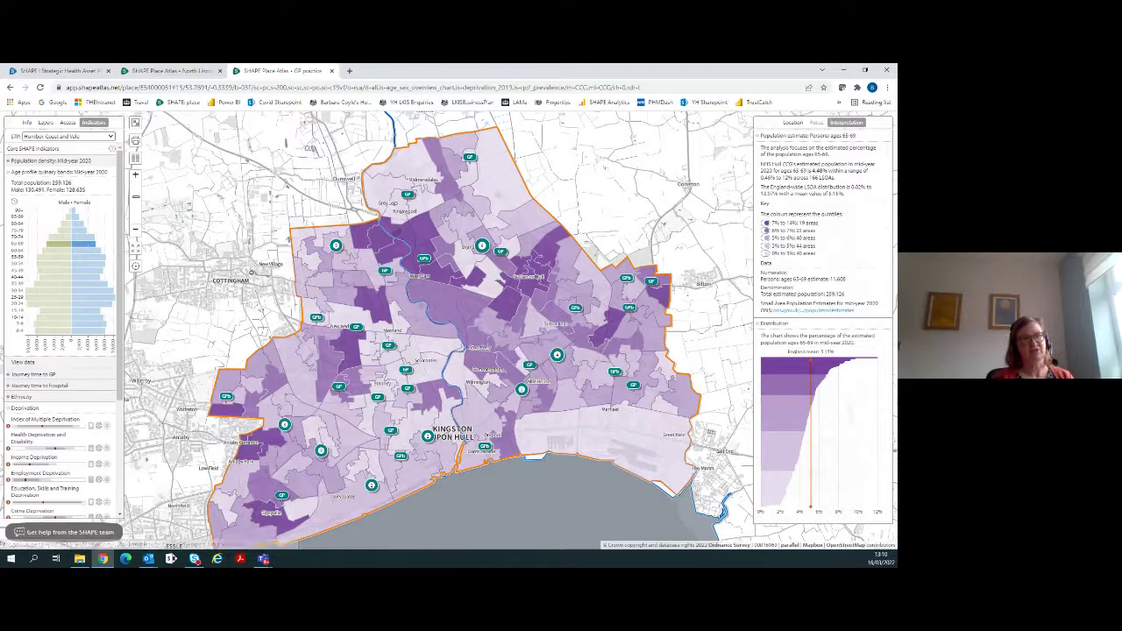
mouse_move(820, 368)
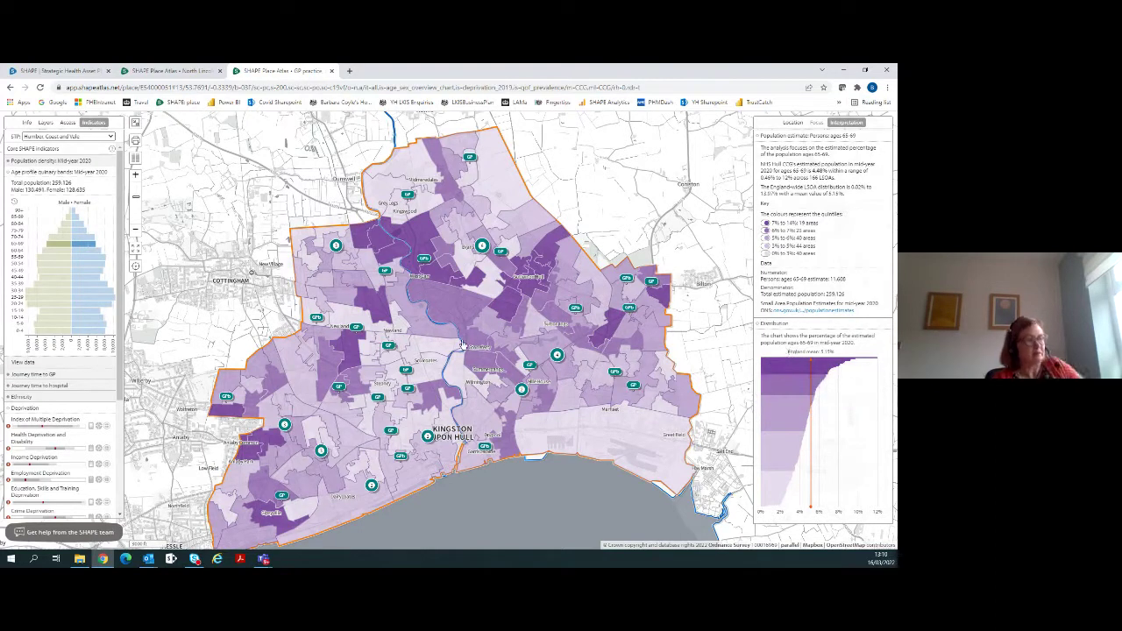
mouse_move(79, 242)
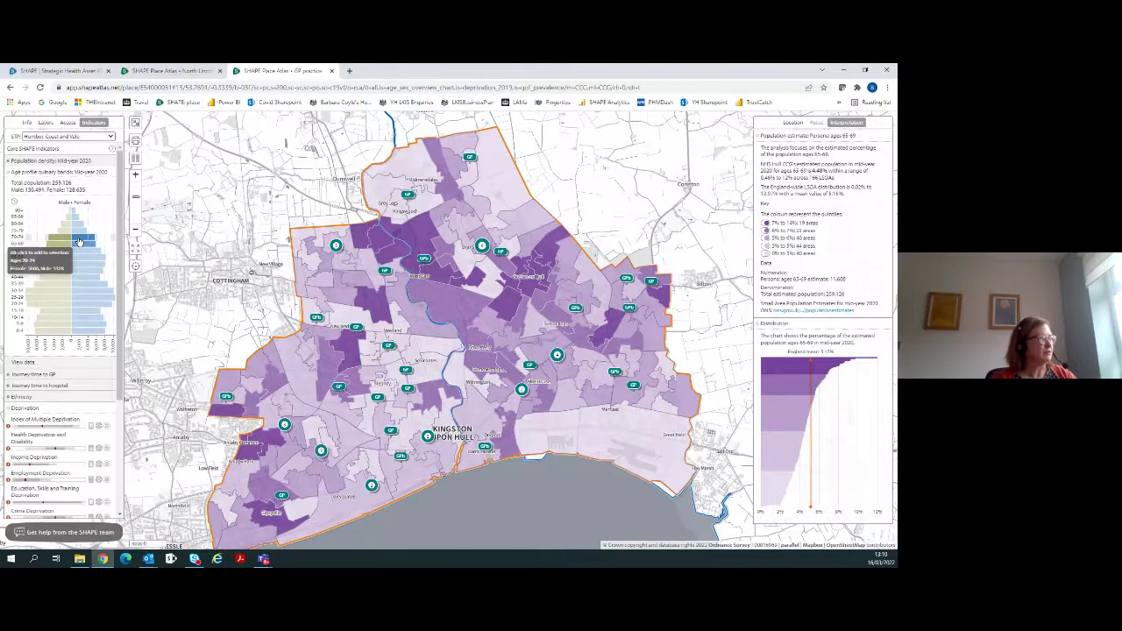
click(77, 230)
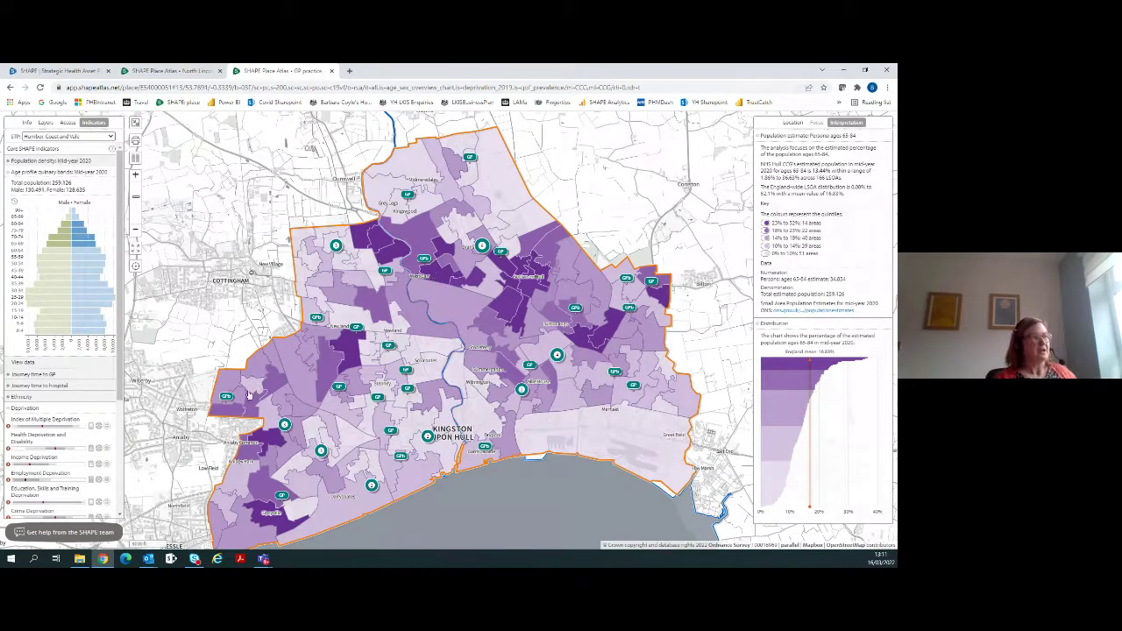
Review the age profile data table by age and sex, close it and clear the age band selection from the map
click(23, 364)
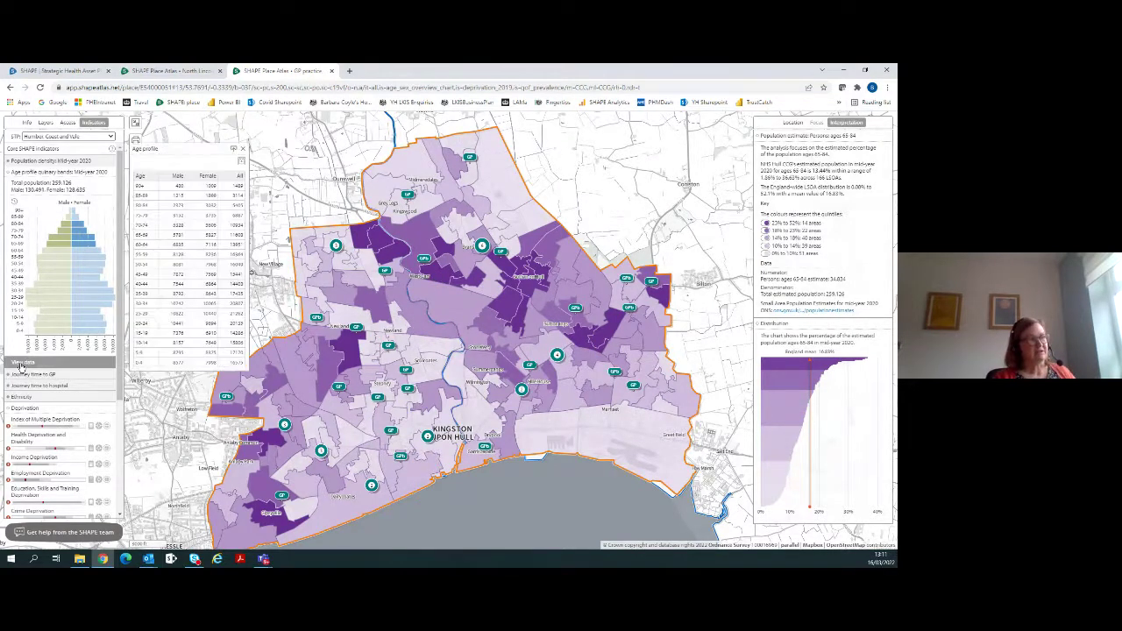
click(243, 150)
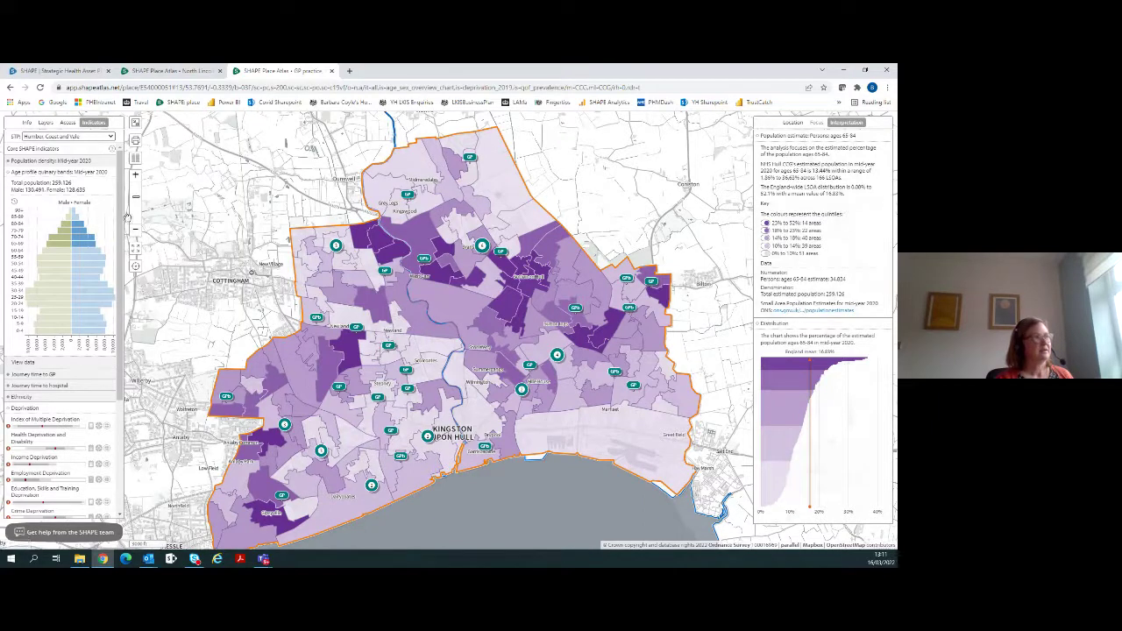
click(15, 205)
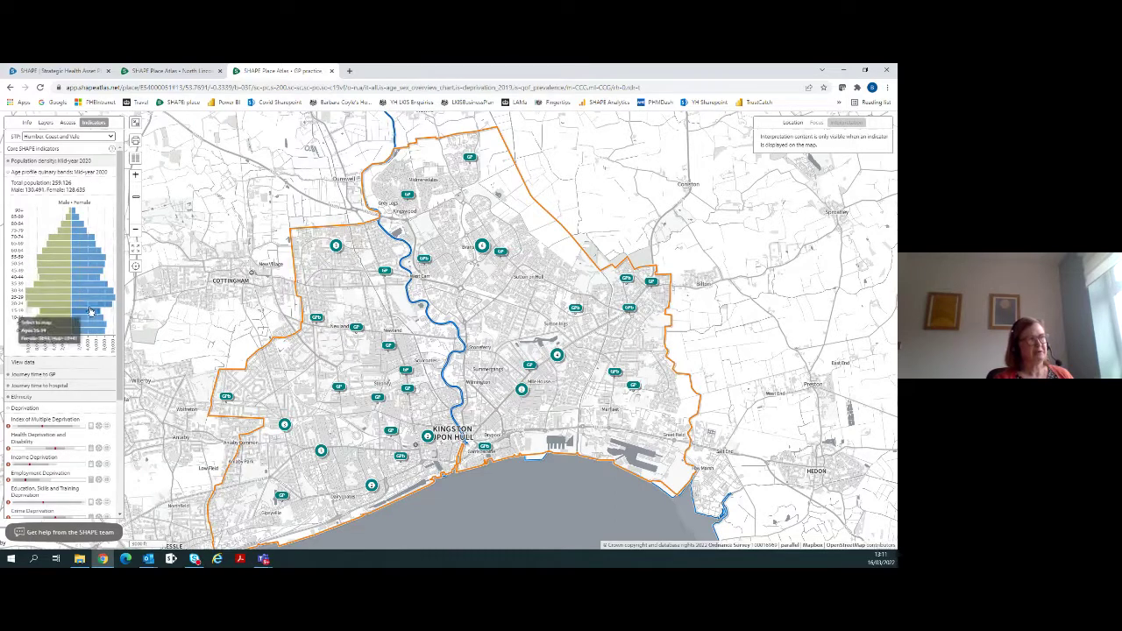
Map the Index of Multiple Deprivation across Hull and examine its interpretation text, quintile key and distribution chart
scroll(86, 404, down, 1)
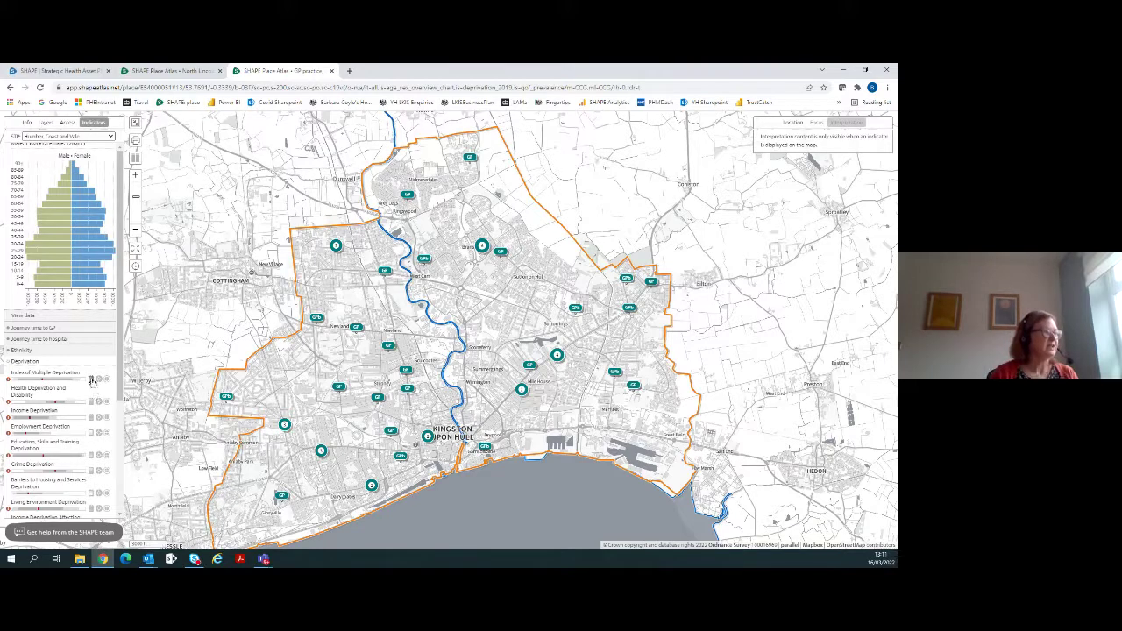
mouse_move(92, 383)
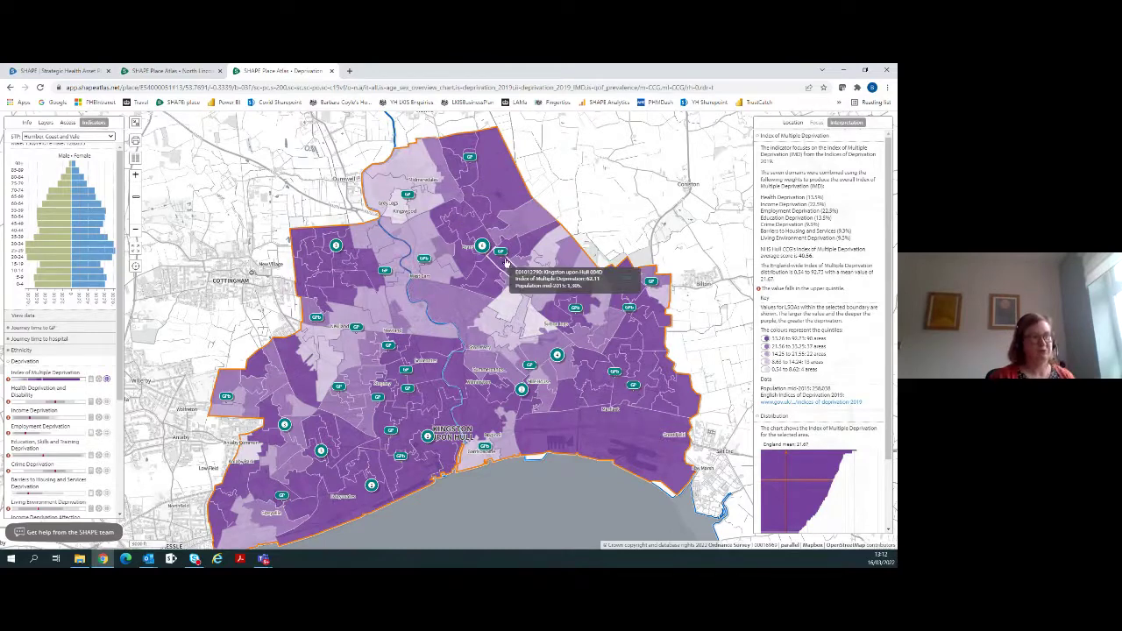
scroll(894, 446, down, 2)
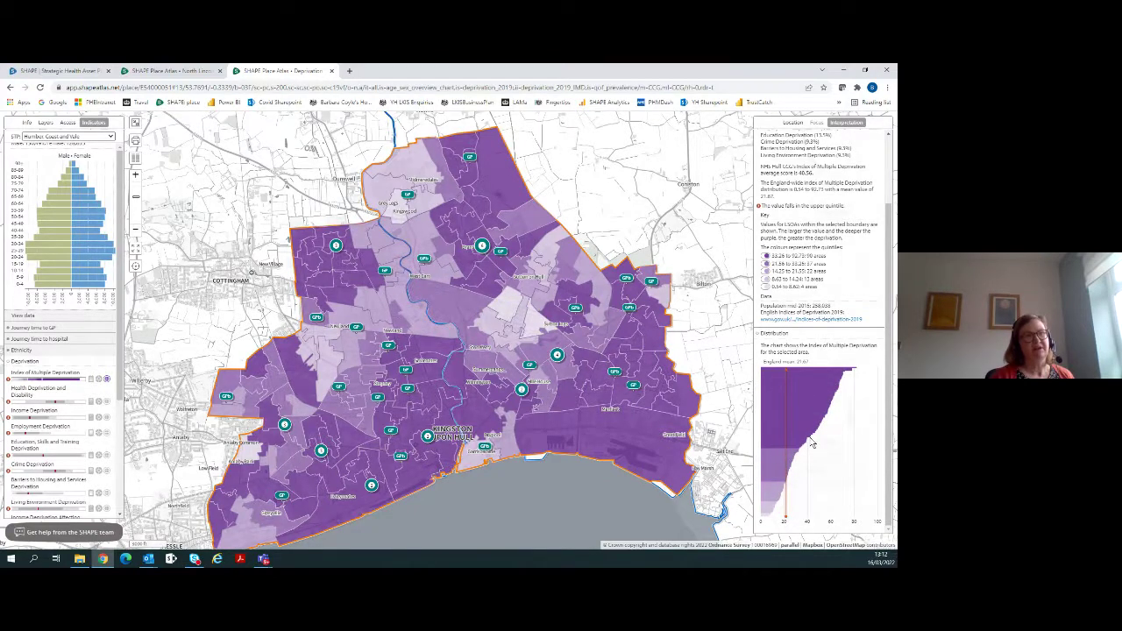
scroll(819, 394, up, 2)
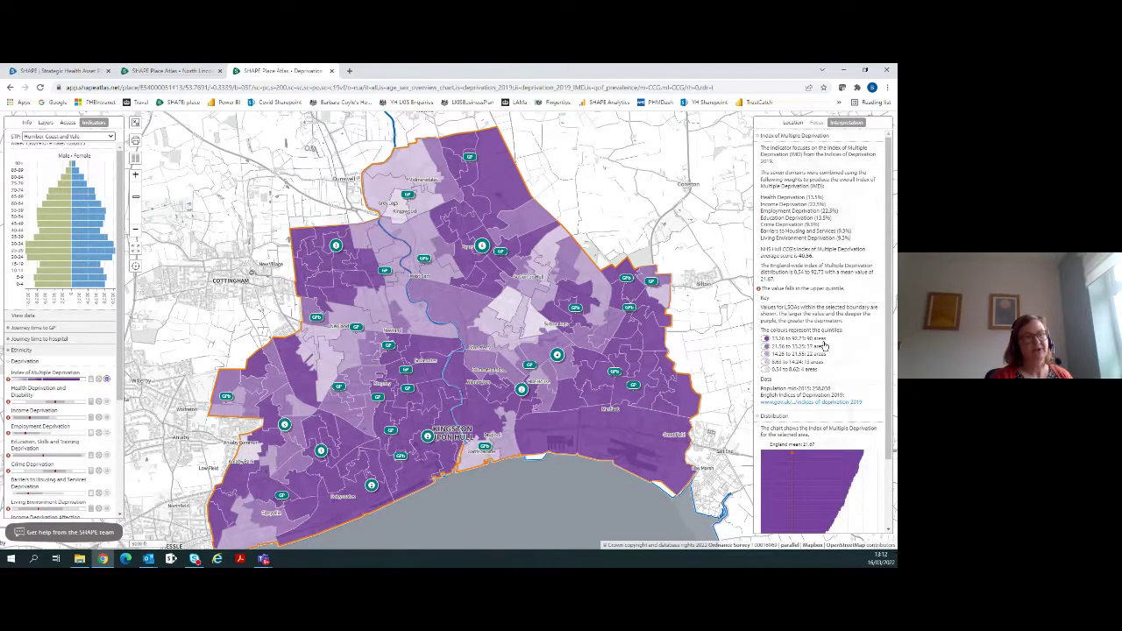
Hide the four less deprived quintiles, leaving only the most deprived areas mapped, and examine an area in north-east Hull
click(767, 346)
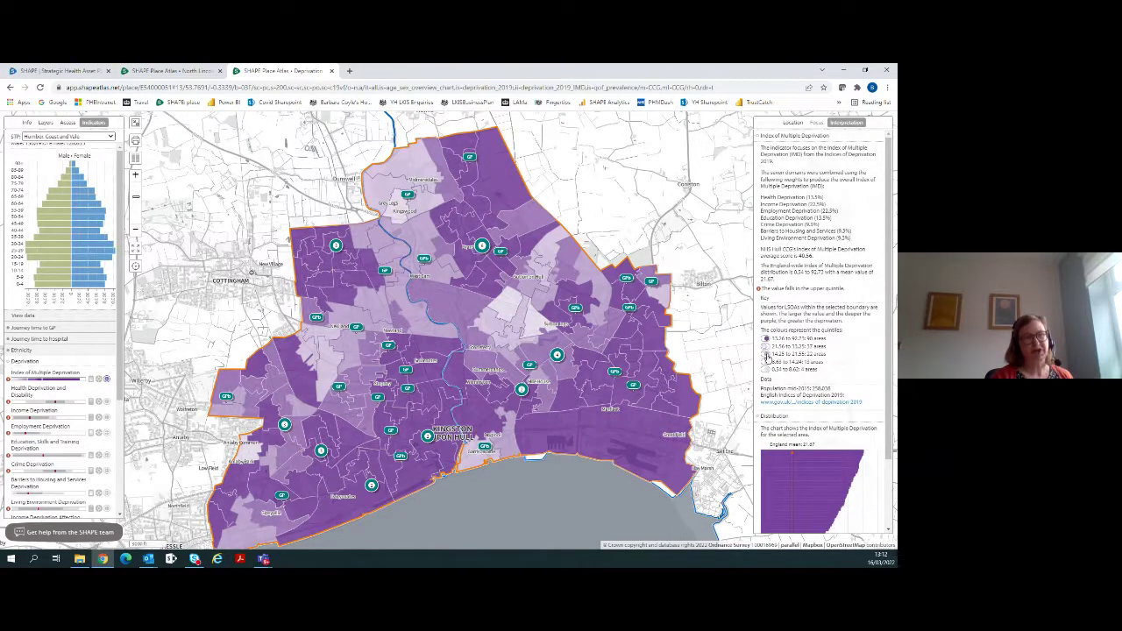
click(766, 354)
click(767, 361)
click(767, 369)
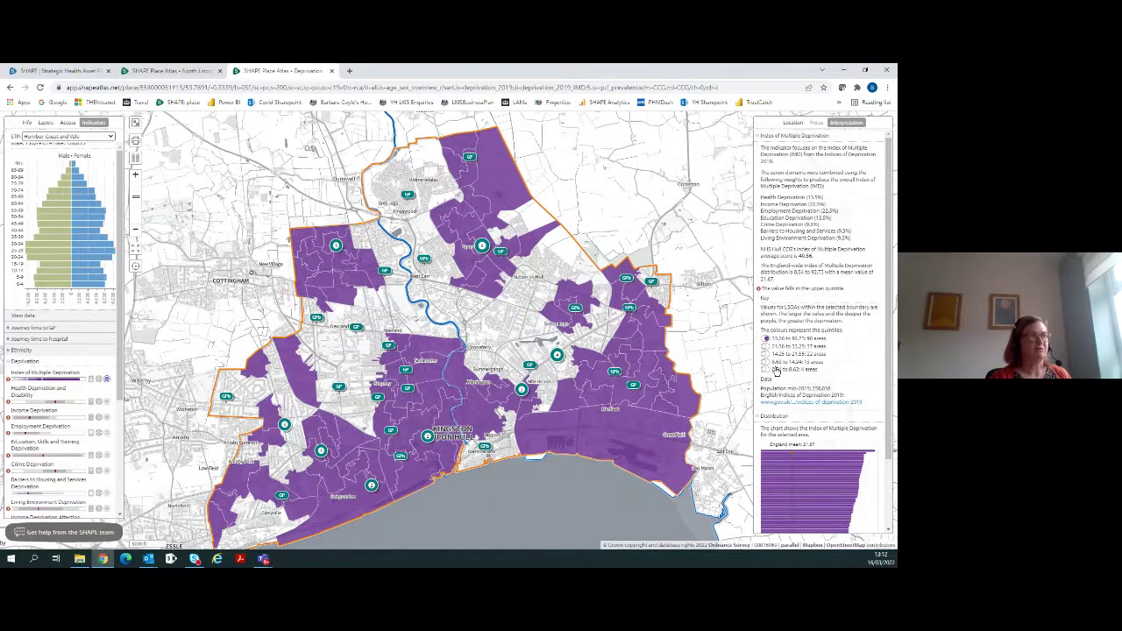
mouse_move(515, 203)
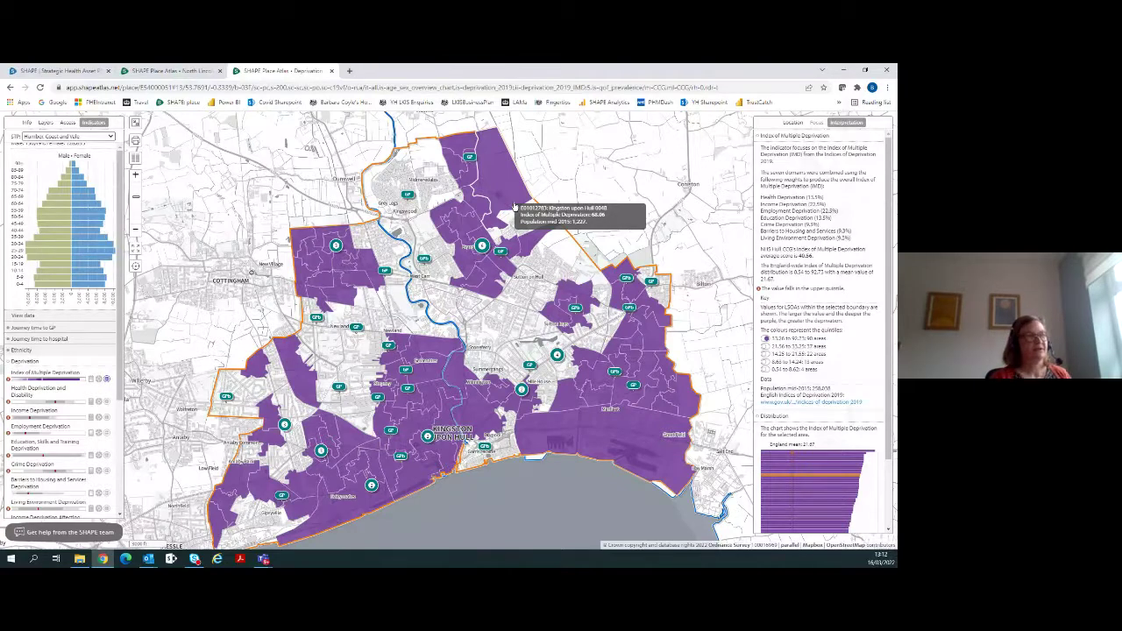
Redisplay all deprivation quintiles, then collapse the Deprivation section and bring the QOF recorded prevalence 2020-21 indicators into view
click(860, 341)
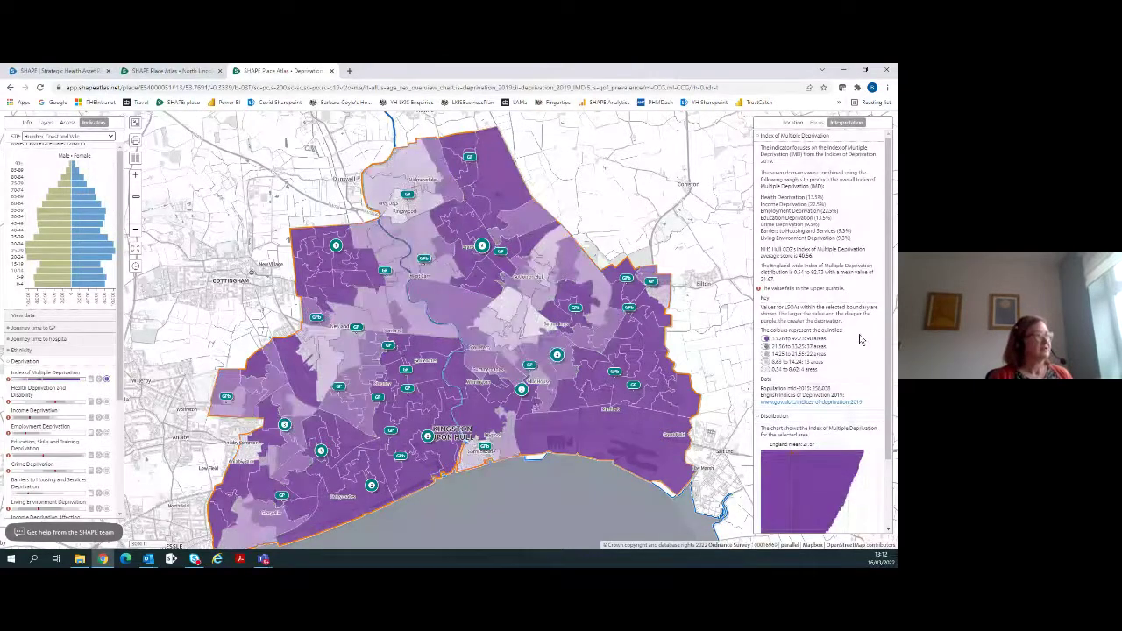
scroll(860, 341, down, 1)
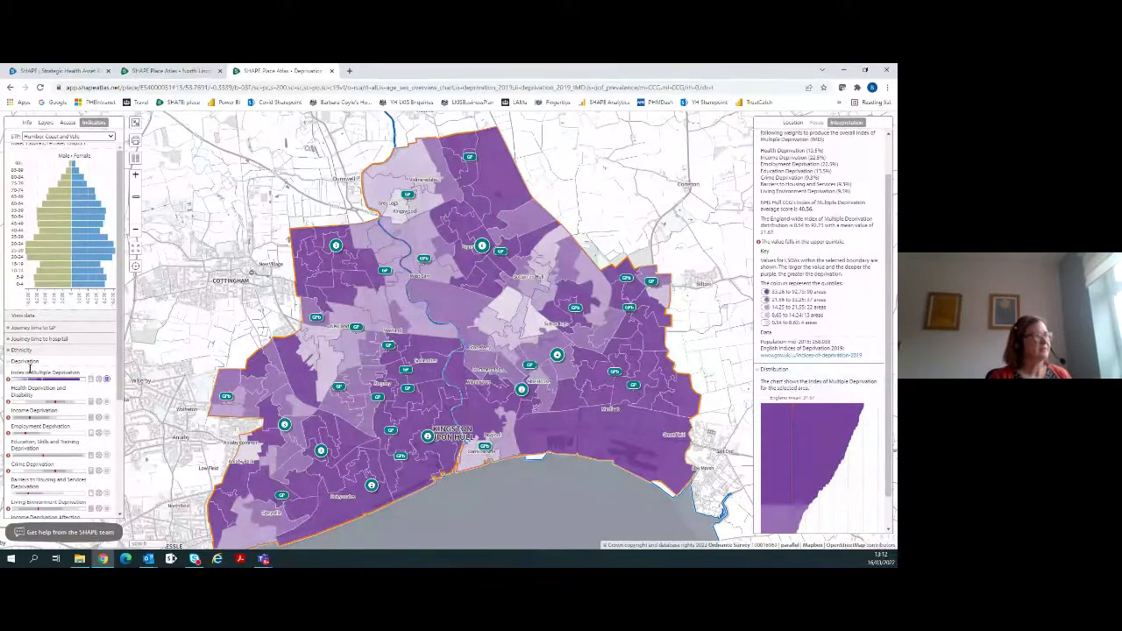
click(29, 369)
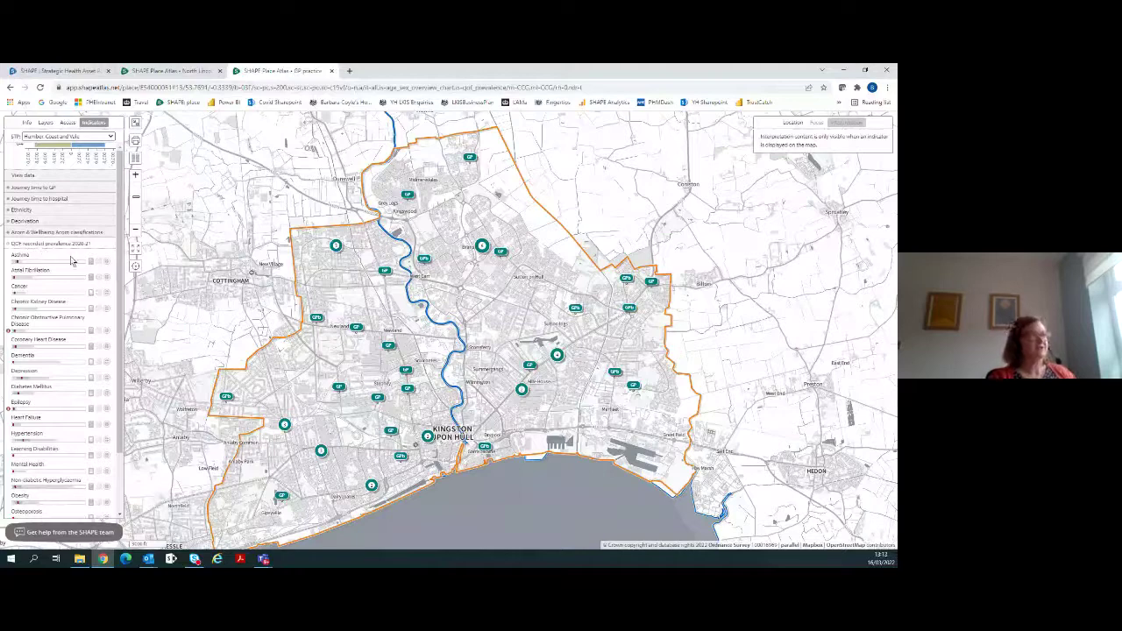
Map the QOF recorded prevalence of Chronic Obstructive Pulmonary Disease by GP practice and leave only the upper quintile displayed
click(106, 331)
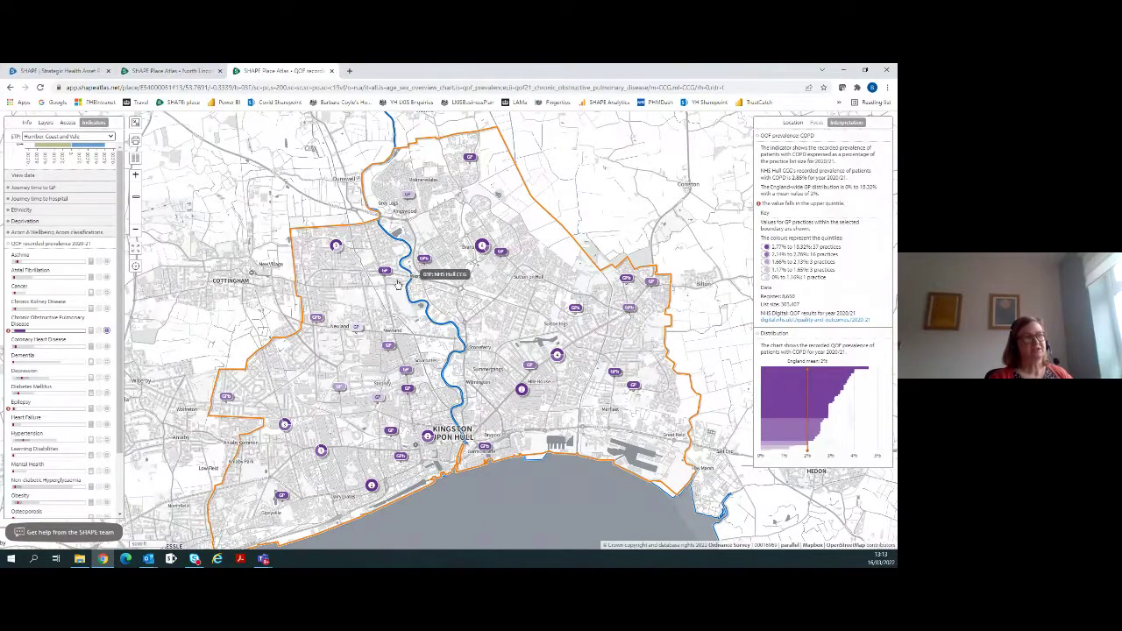
mouse_move(385, 277)
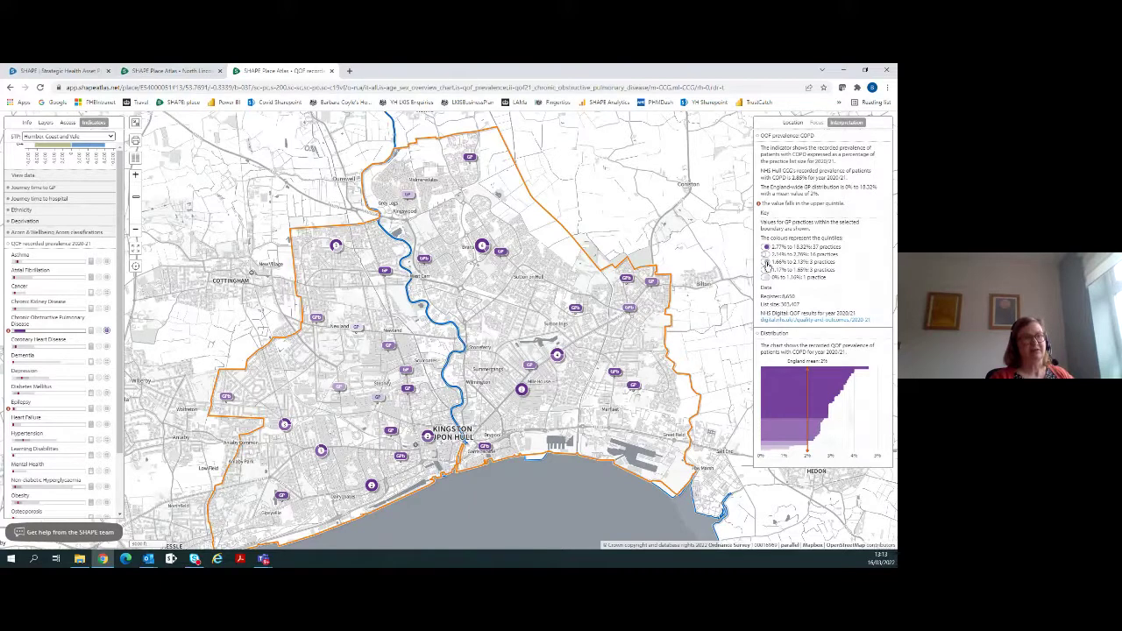
click(767, 263)
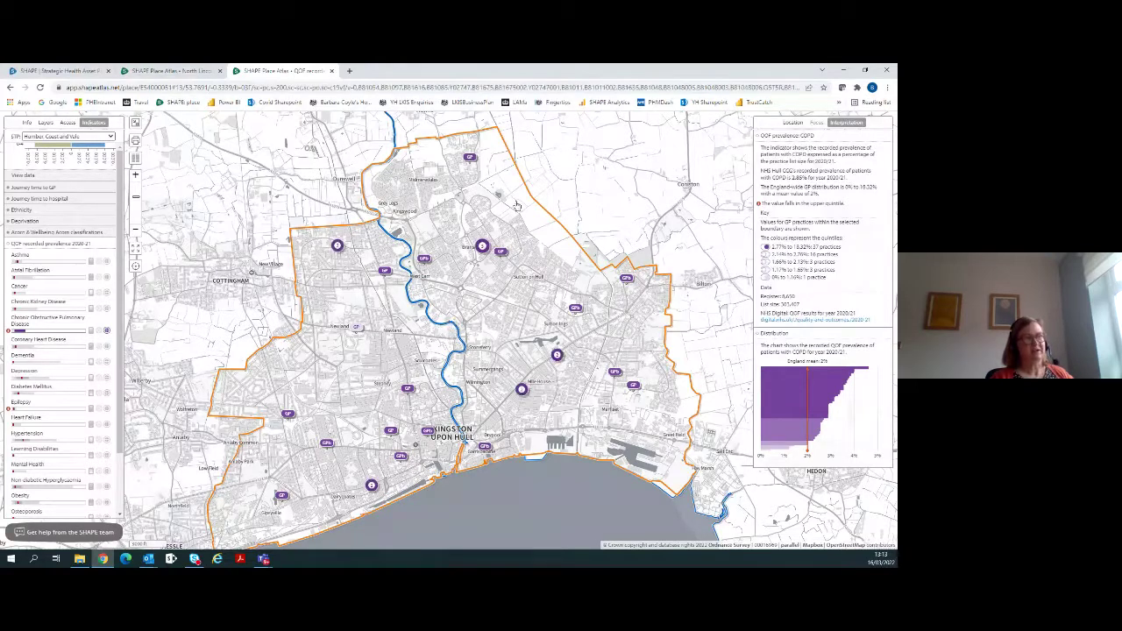
Redisplay the hidden COPD prevalence quintiles so that GP practices in all five are mapped
click(767, 254)
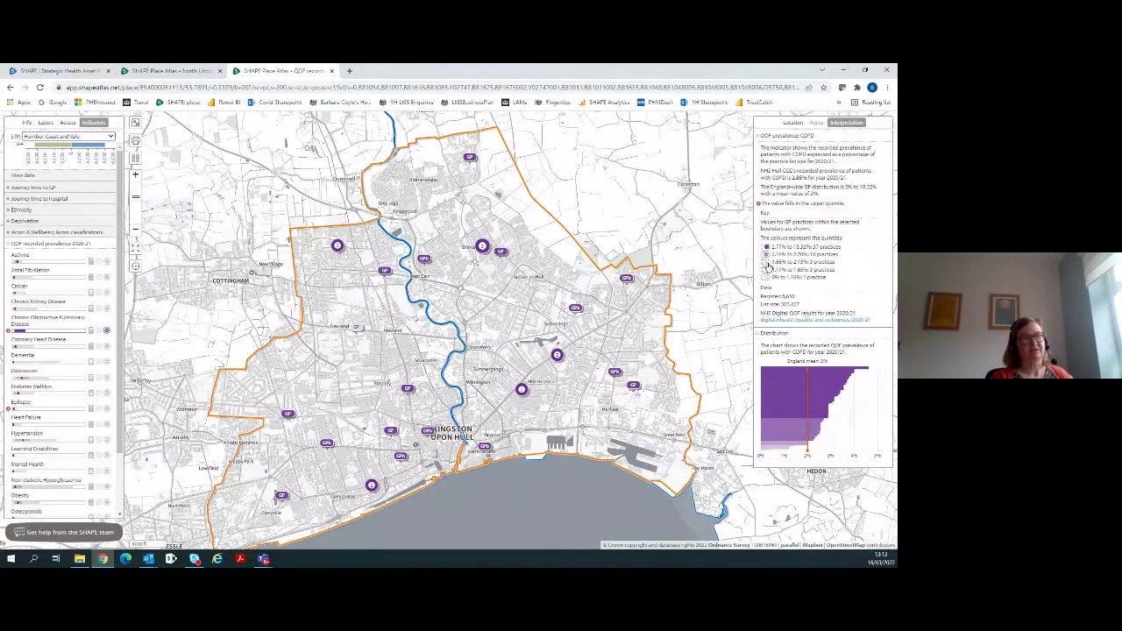
click(767, 277)
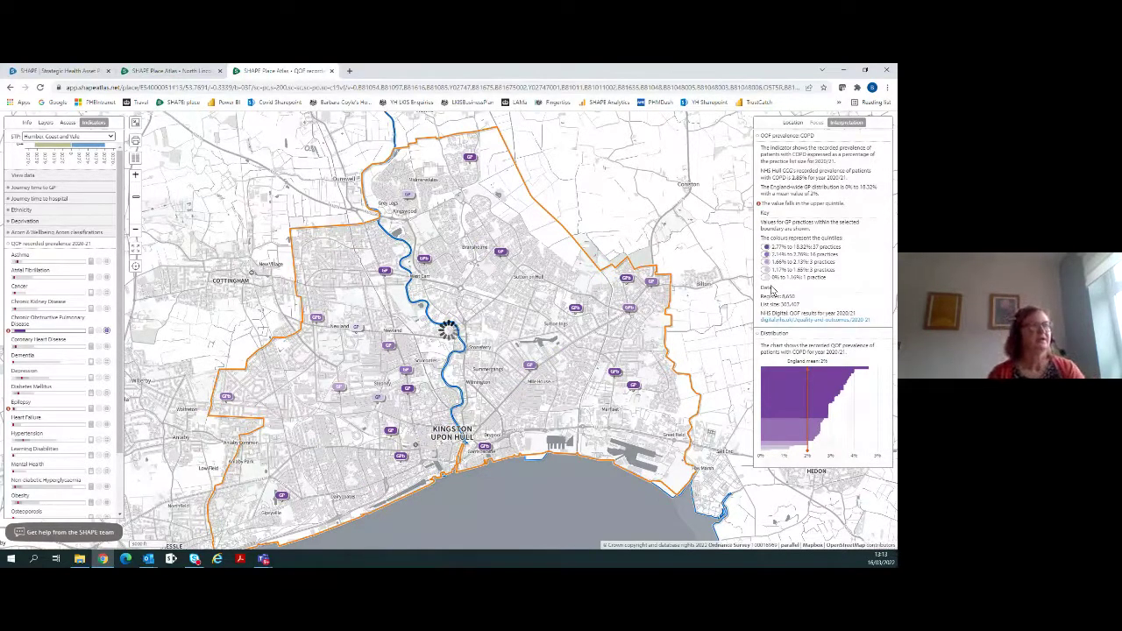
mouse_move(500, 254)
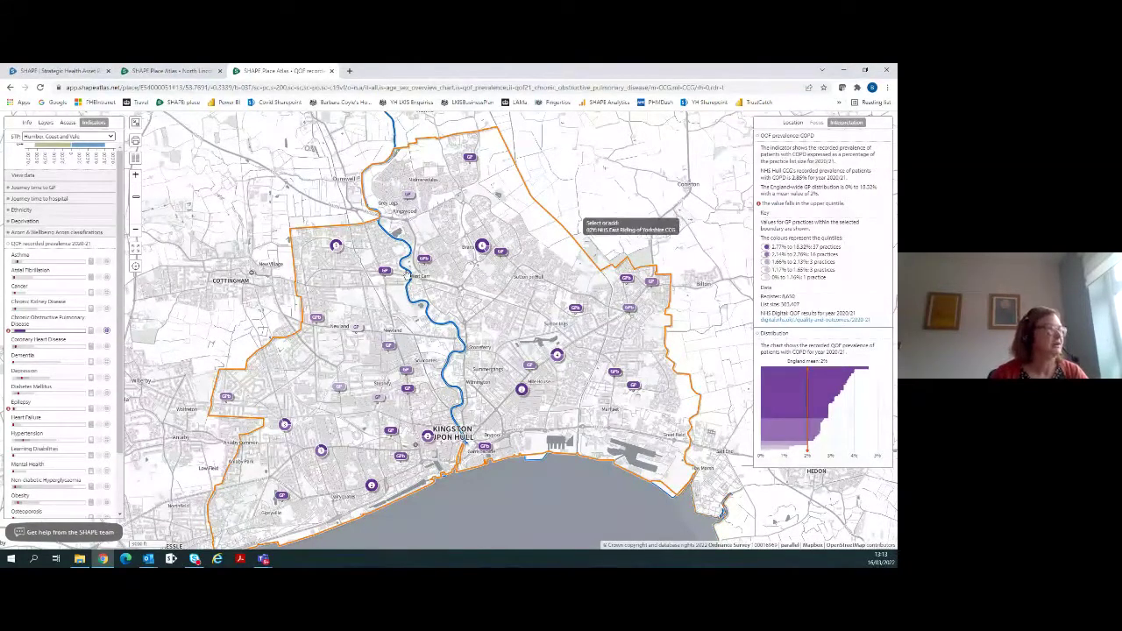
Remove the COPD prevalence indicator from the map and collapse the QOF recorded prevalence 2020-21 section
click(107, 333)
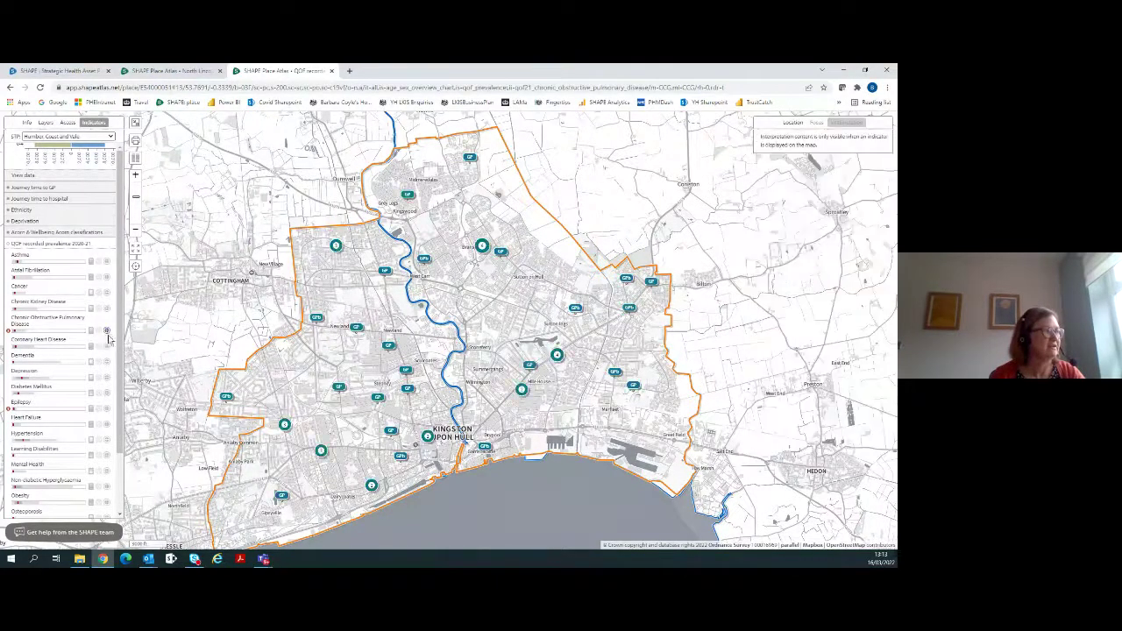
mouse_move(94, 332)
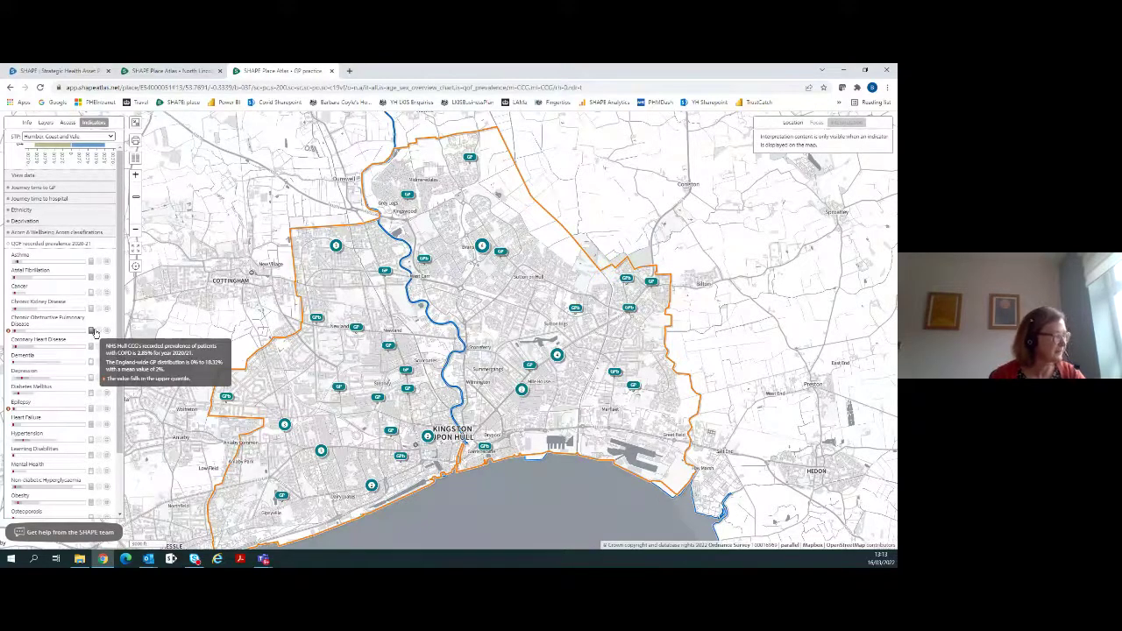
click(21, 245)
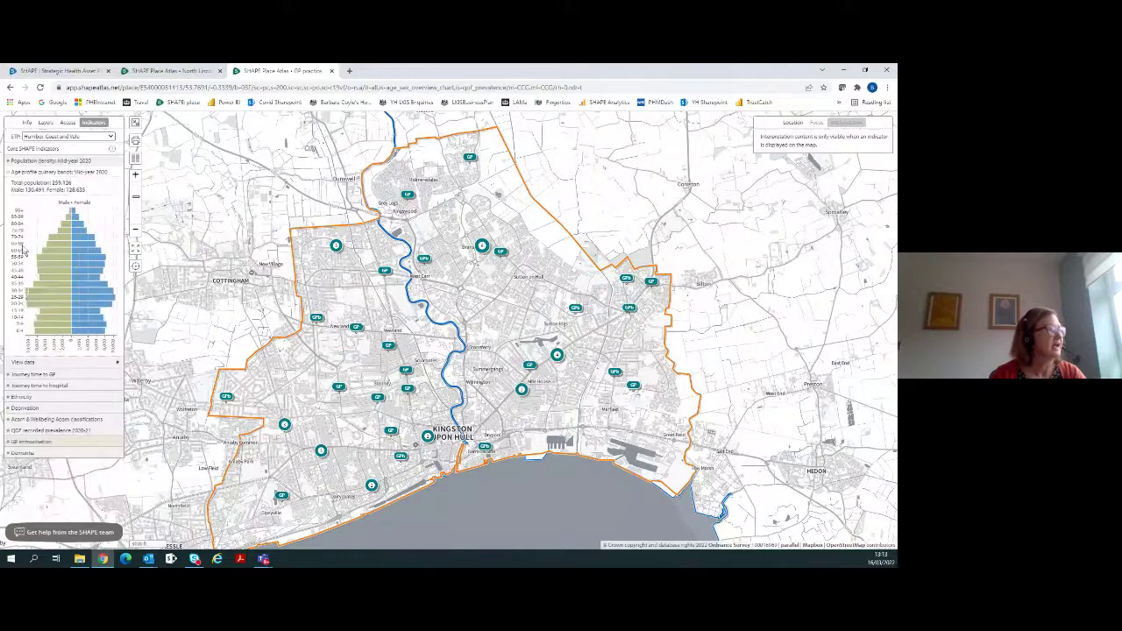
Expand the Acorn & Wellbeing Acorn classifications, map the Urban Adversity category and examine the breakdown for an area in south-east Hull
click(47, 421)
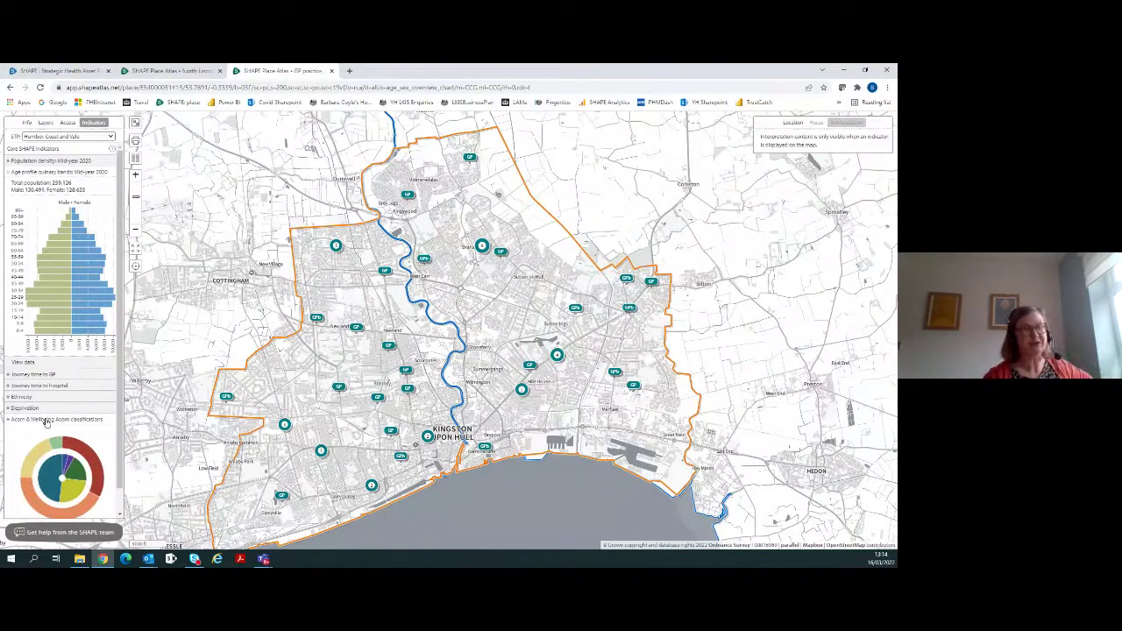
scroll(115, 355, down, 2)
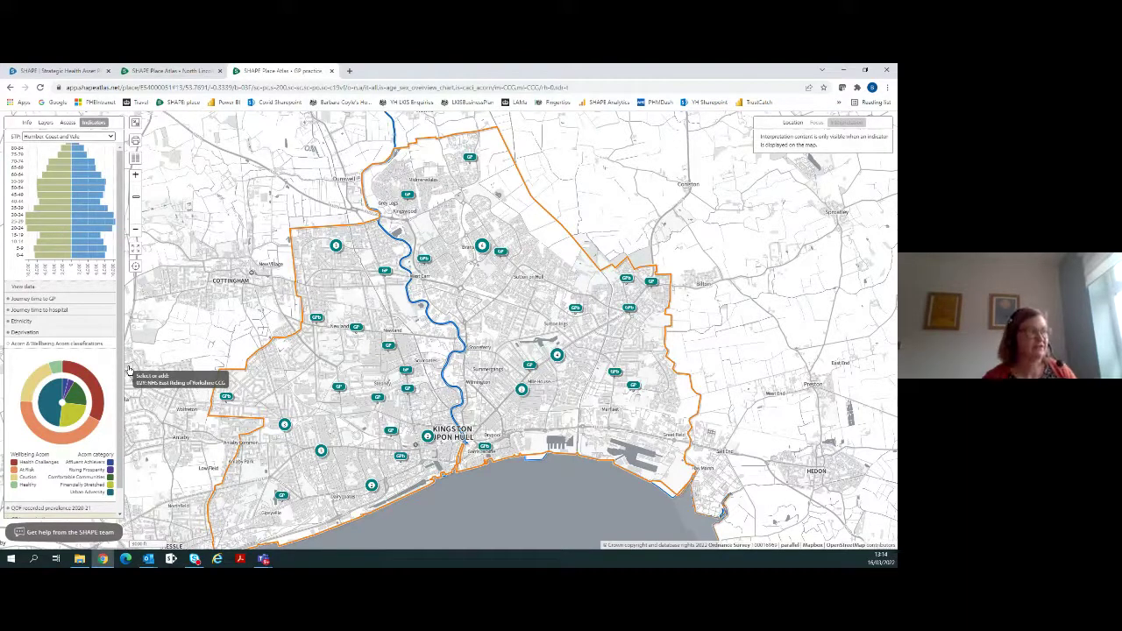
mouse_move(91, 377)
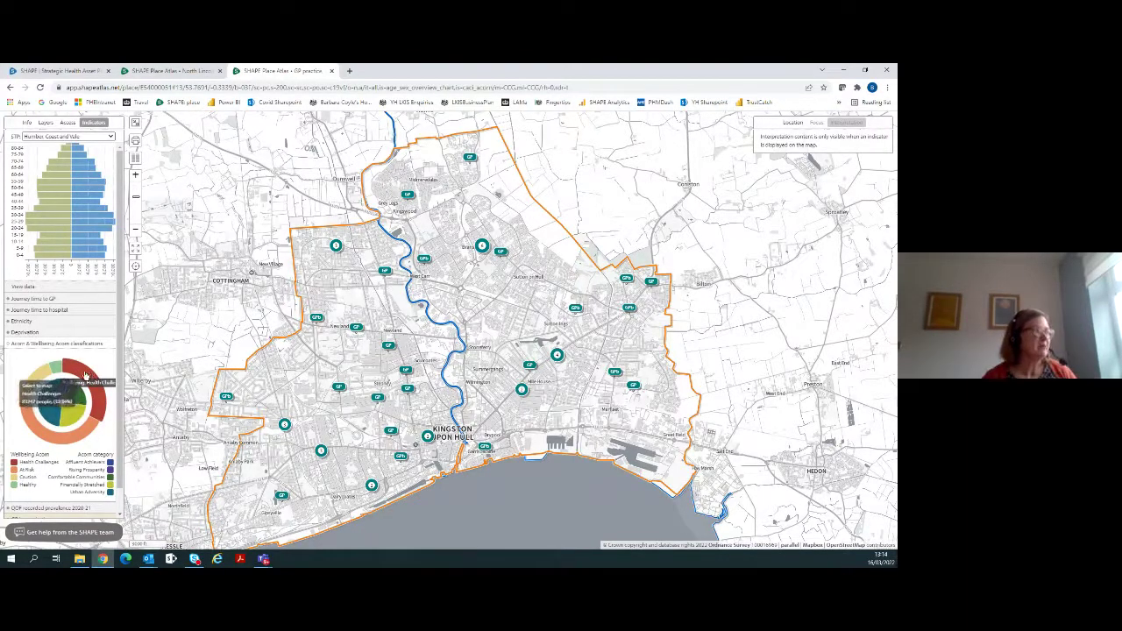
scroll(81, 431, down, 1)
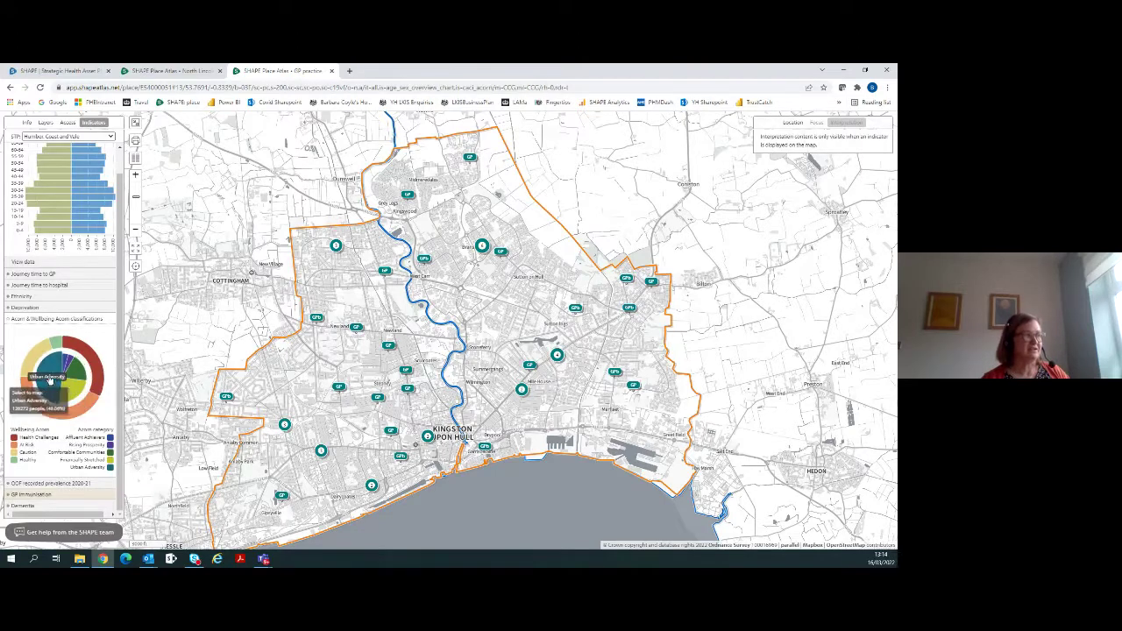
click(50, 372)
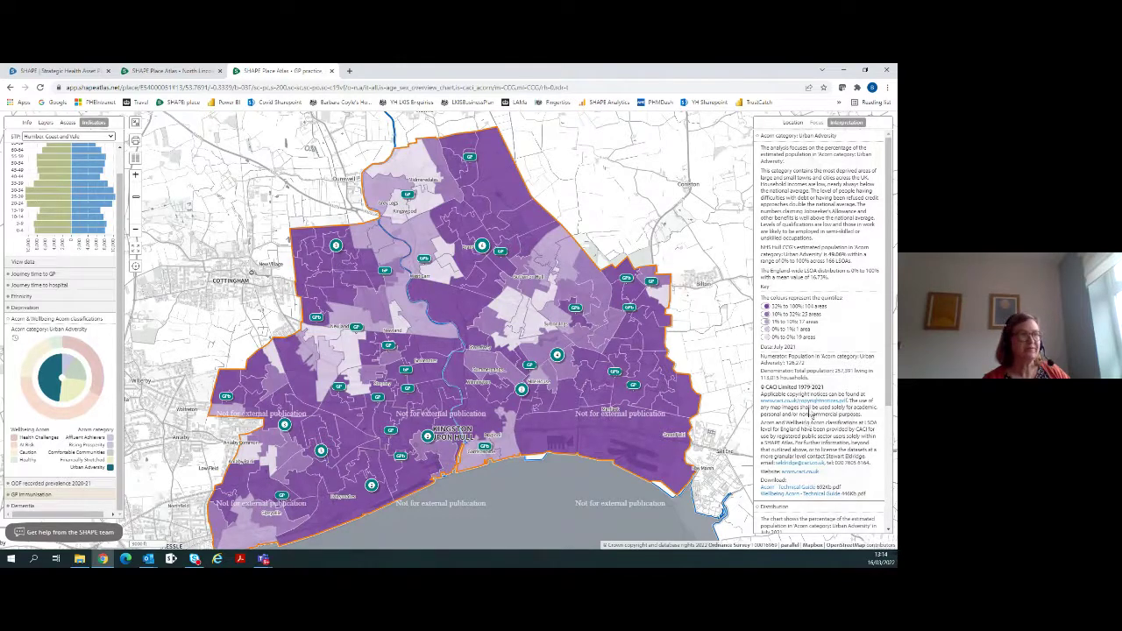
mouse_move(622, 426)
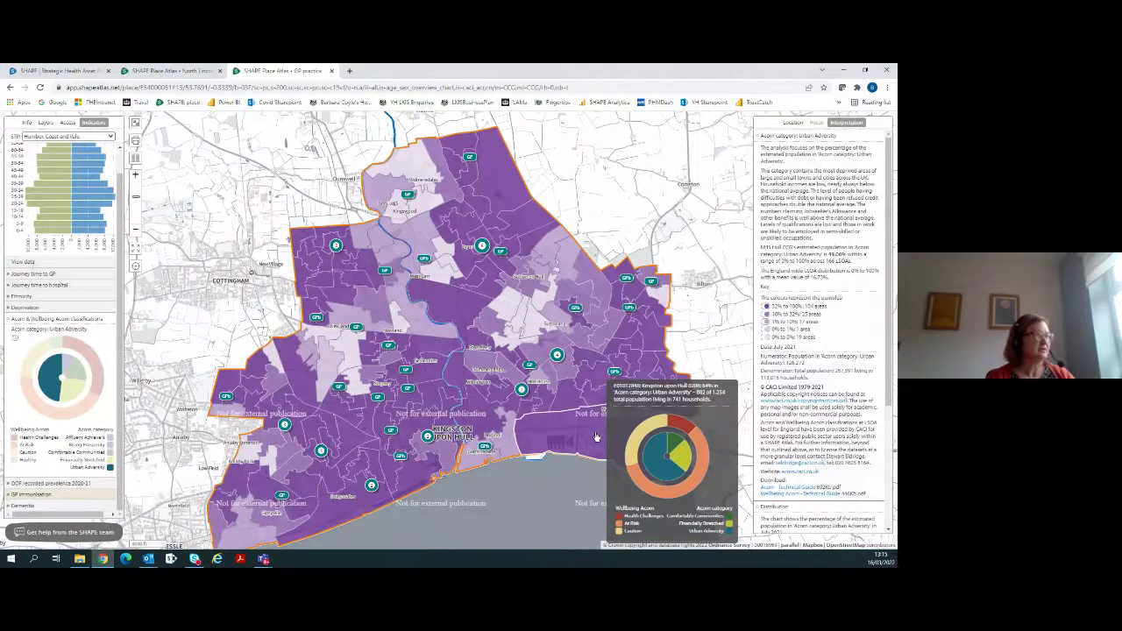
Clear the Urban Adversity category from the map and collapse the Acorn & Wellbeing Acorn classifications section
click(22, 371)
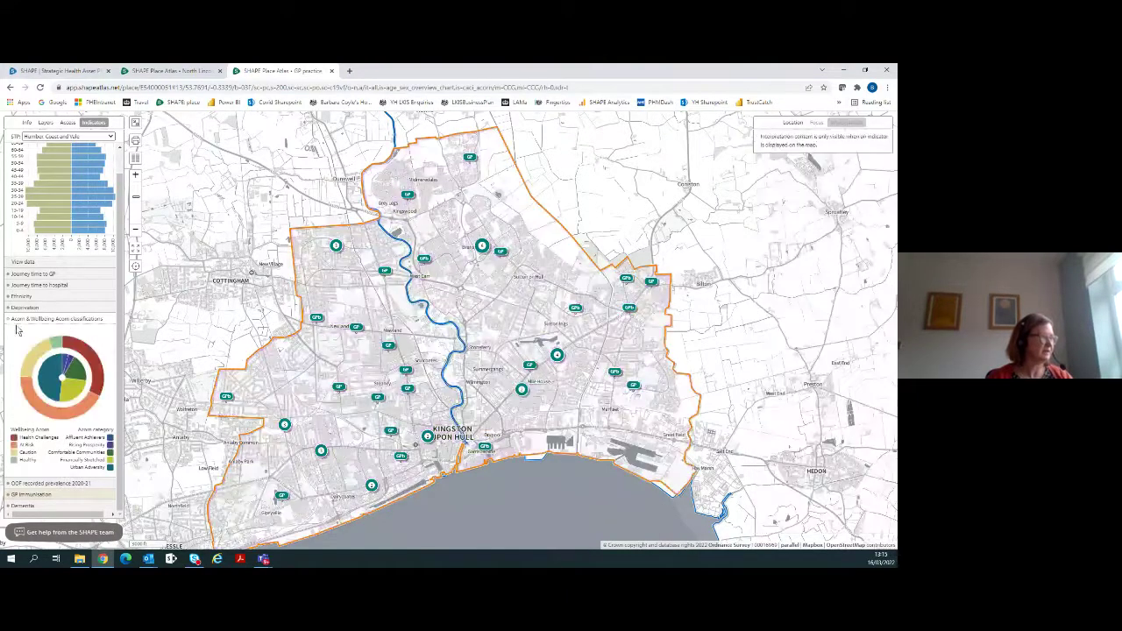
scroll(18, 323, up, 1)
scroll(17, 323, up, 1)
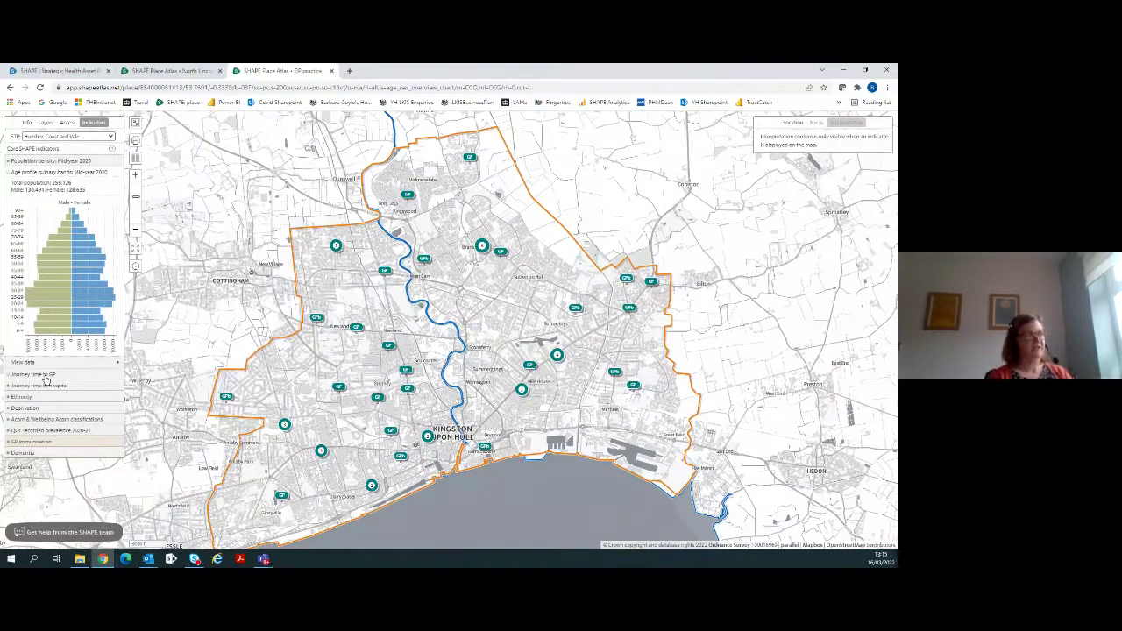
Display the Rural-Urban Classification layer and examine it across Hull and the surrounding Humber area
click(45, 123)
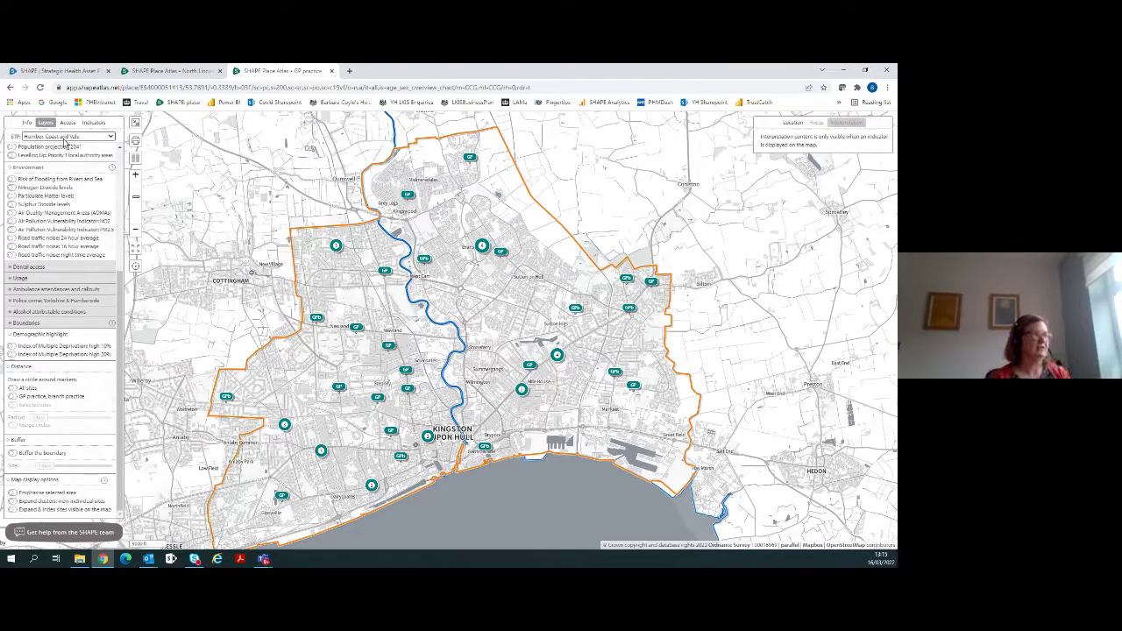
click(138, 234)
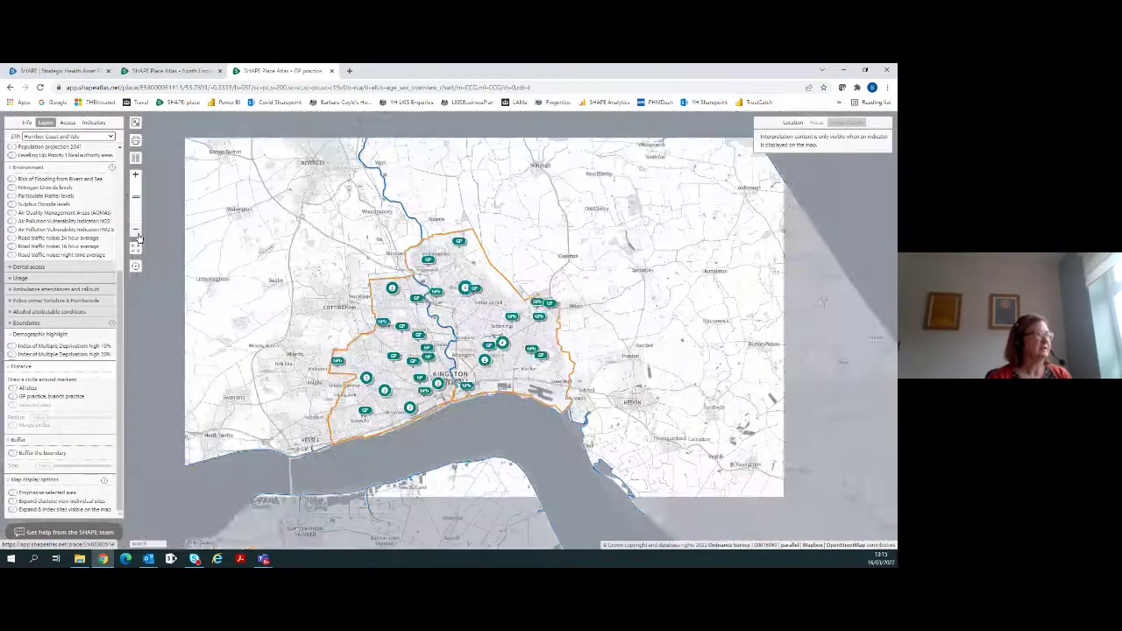
scroll(80, 230, up, 3)
scroll(80, 230, up, 2)
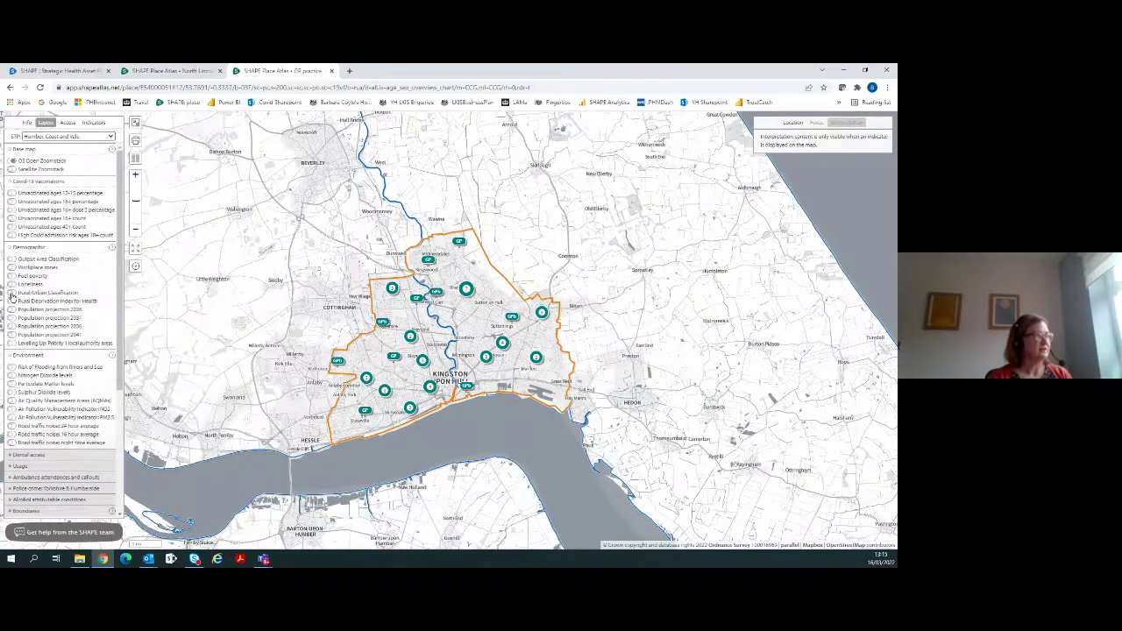
click(12, 293)
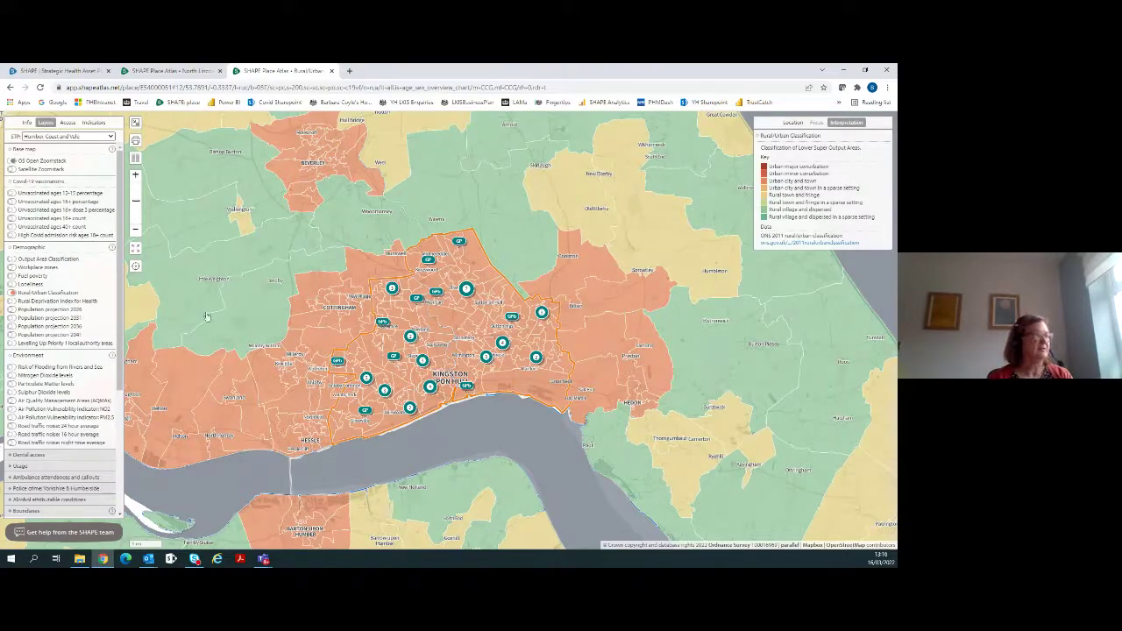
drag(207, 317, 222, 292)
scroll(200, 290, down, 1)
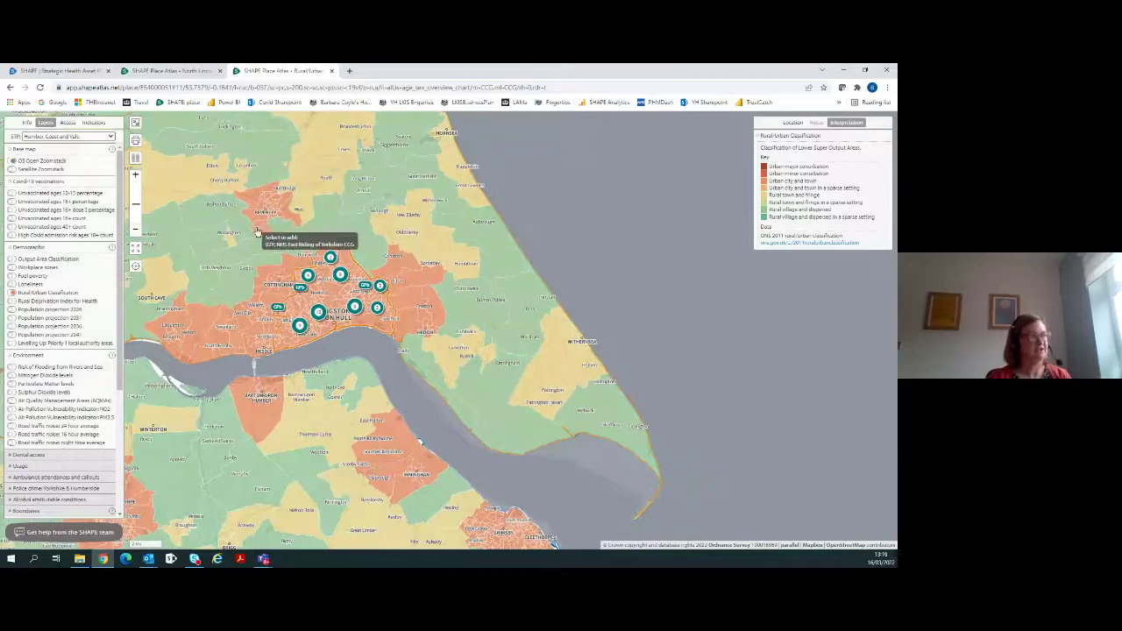
Turn off the Rural-Urban Classification layer, then view the 2041 population projection and remove it from the map
click(11, 294)
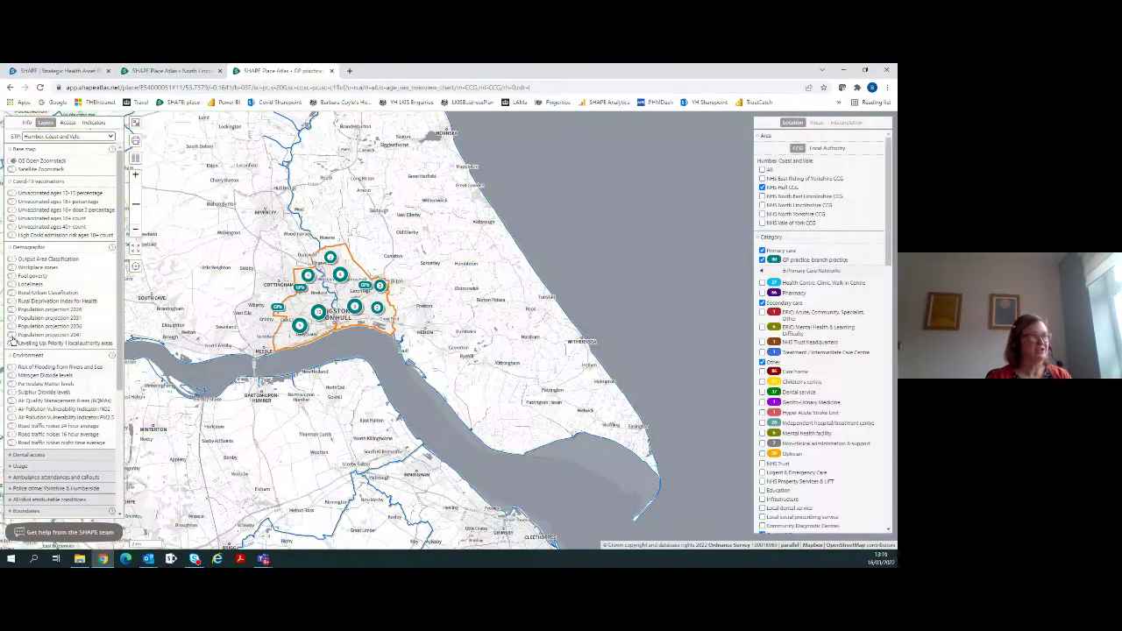
click(13, 336)
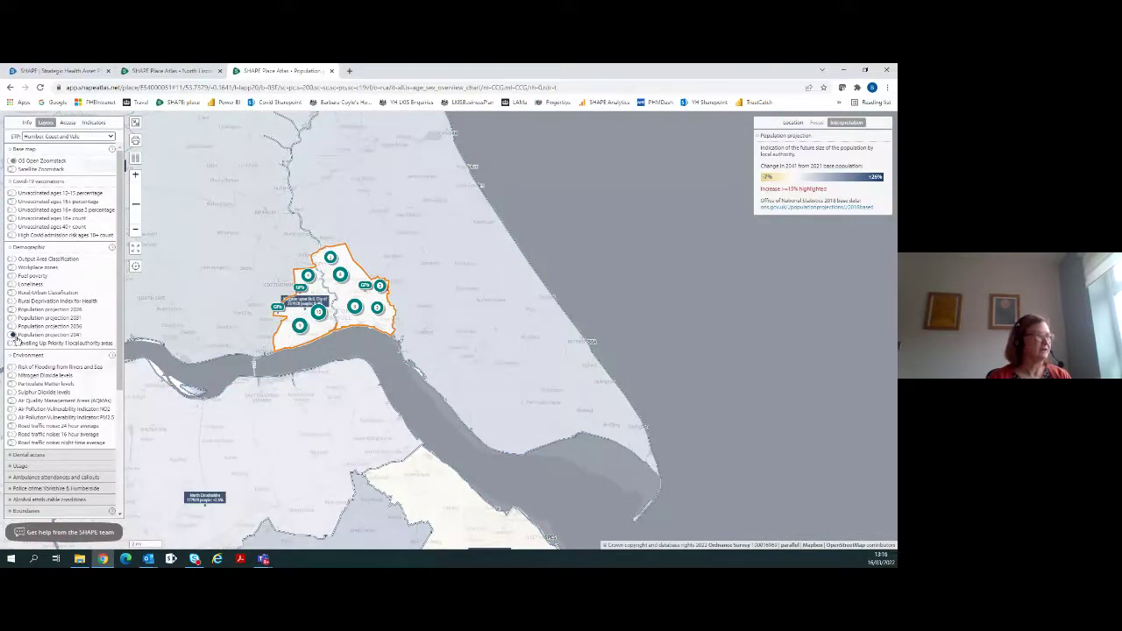
click(12, 336)
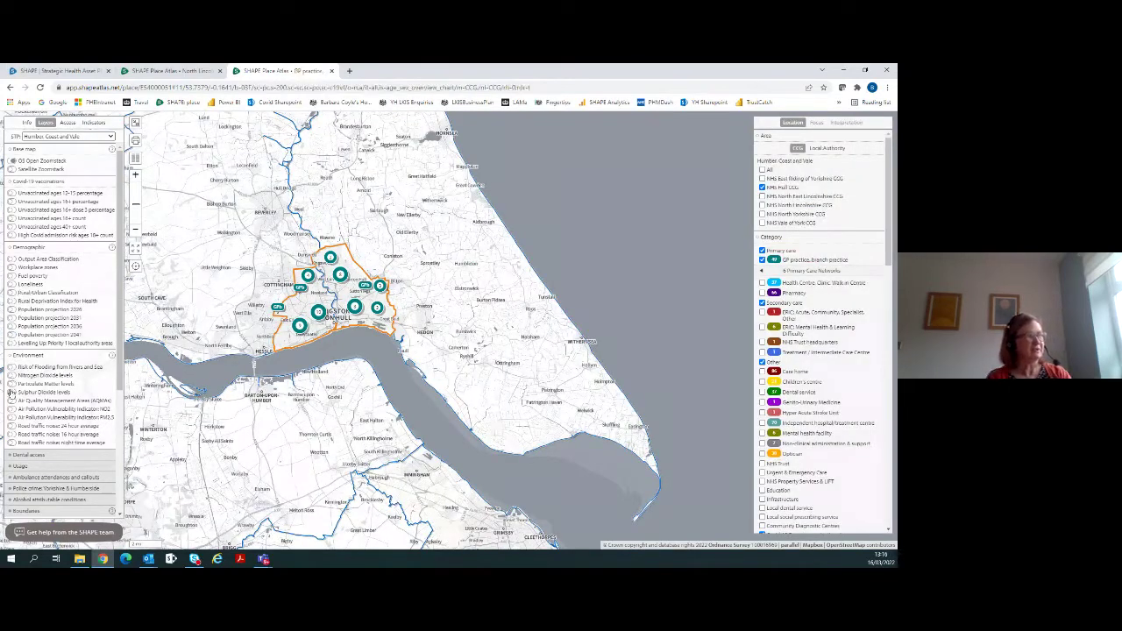
View the Nitrogen Dioxide levels layer, switch to Risk of Flooding from Rivers and Sea, and turn that layer off
click(12, 376)
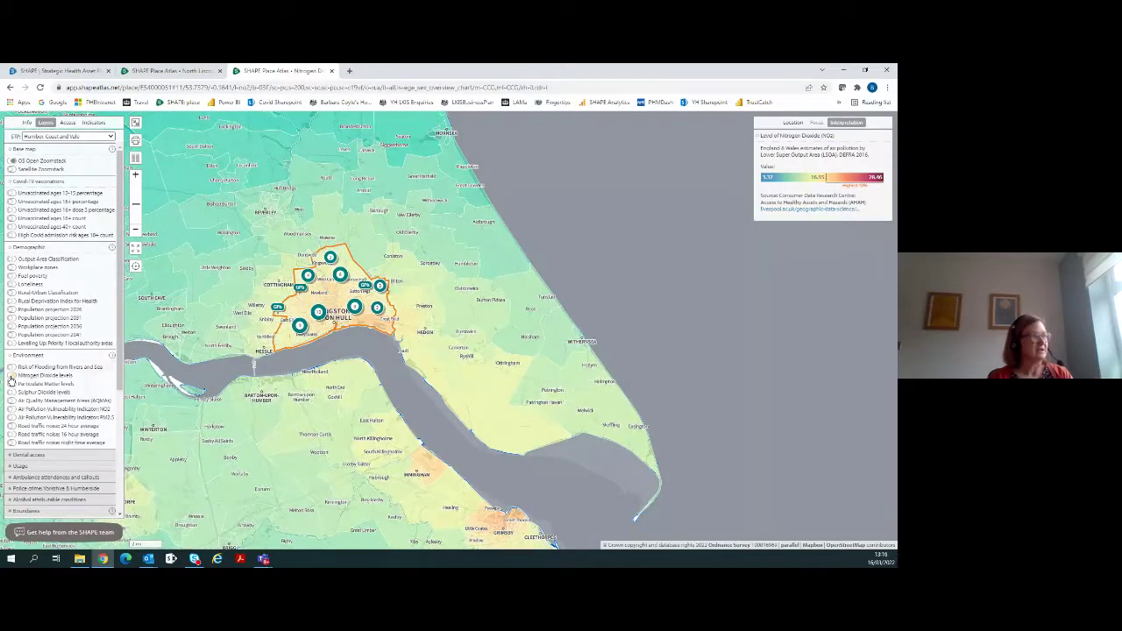
click(12, 368)
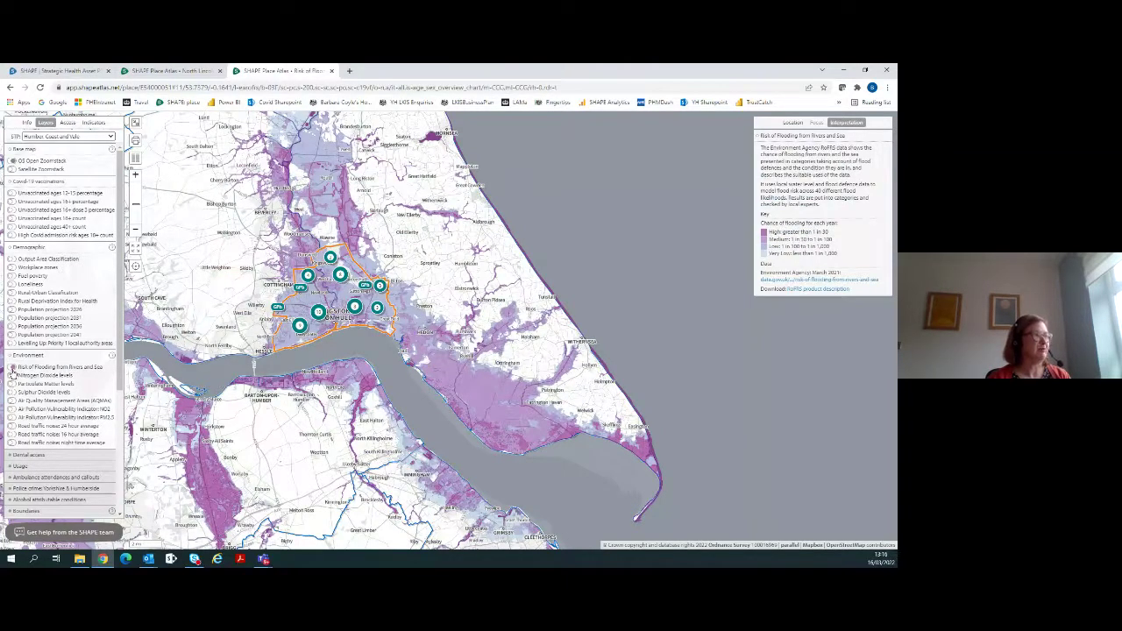
click(13, 369)
Display the Loneliness layer around Hull and emphasise the selected area with the Lighten outside option
click(12, 284)
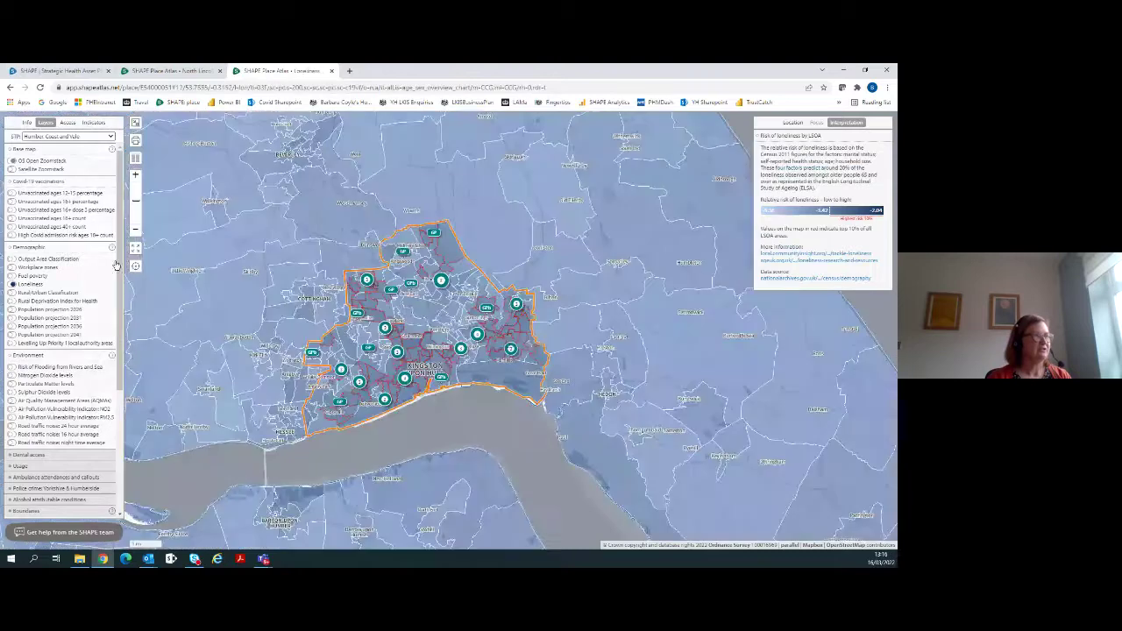
drag(123, 203, 135, 330)
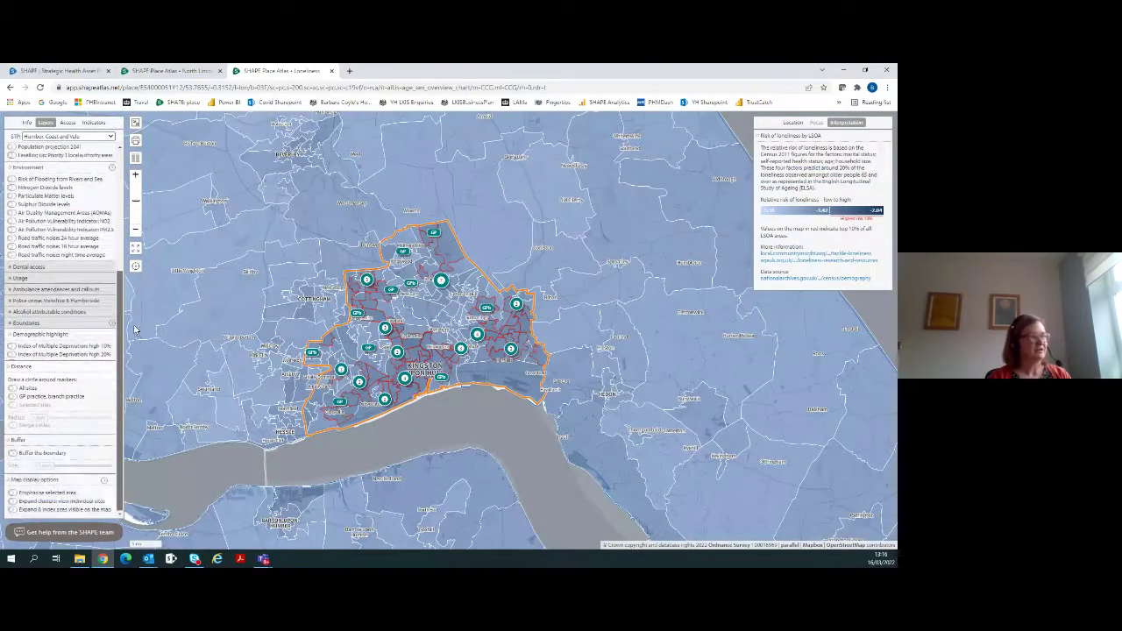
click(12, 493)
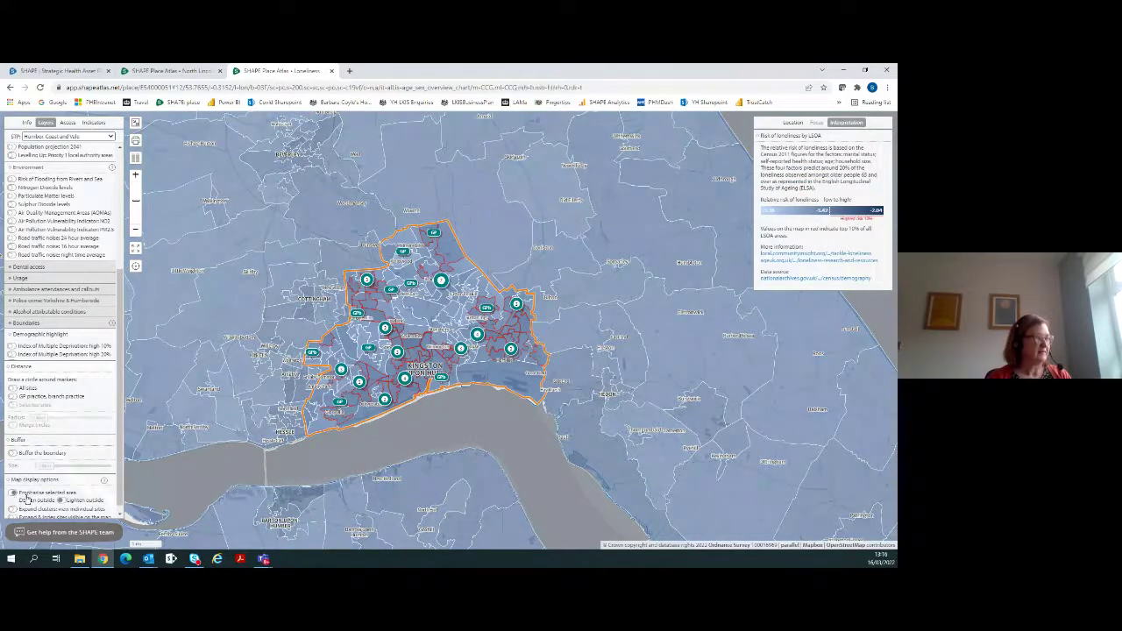
click(63, 501)
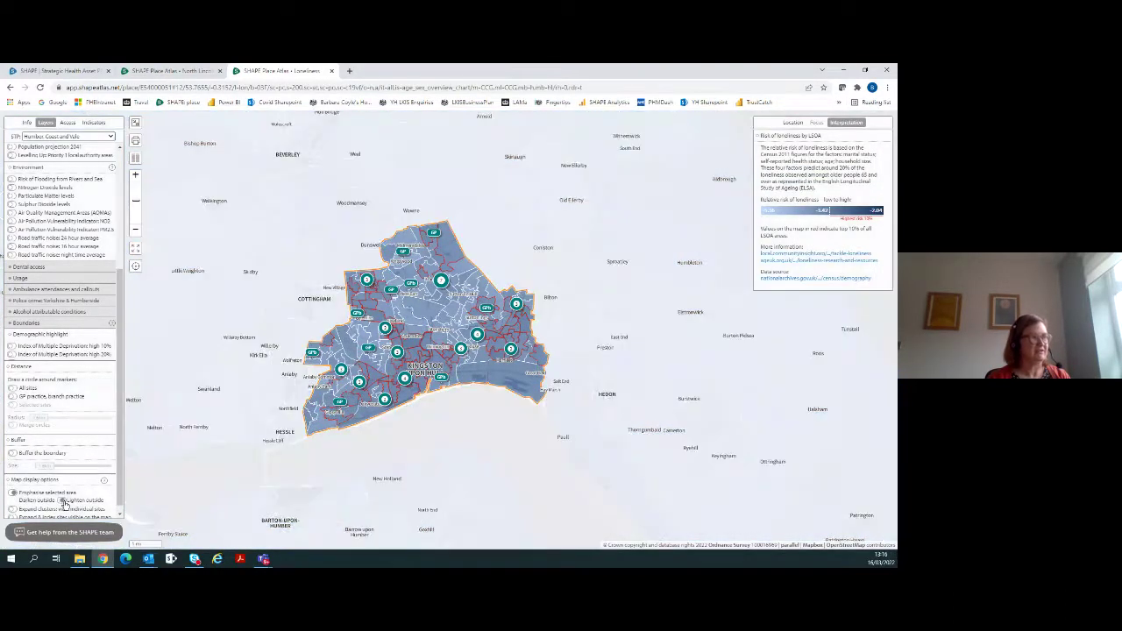
Examine the loneliness values of individual areas within Hull, then turn off the emphasis on the selected area
double_click(255, 264)
scroll(358, 356, up, 2)
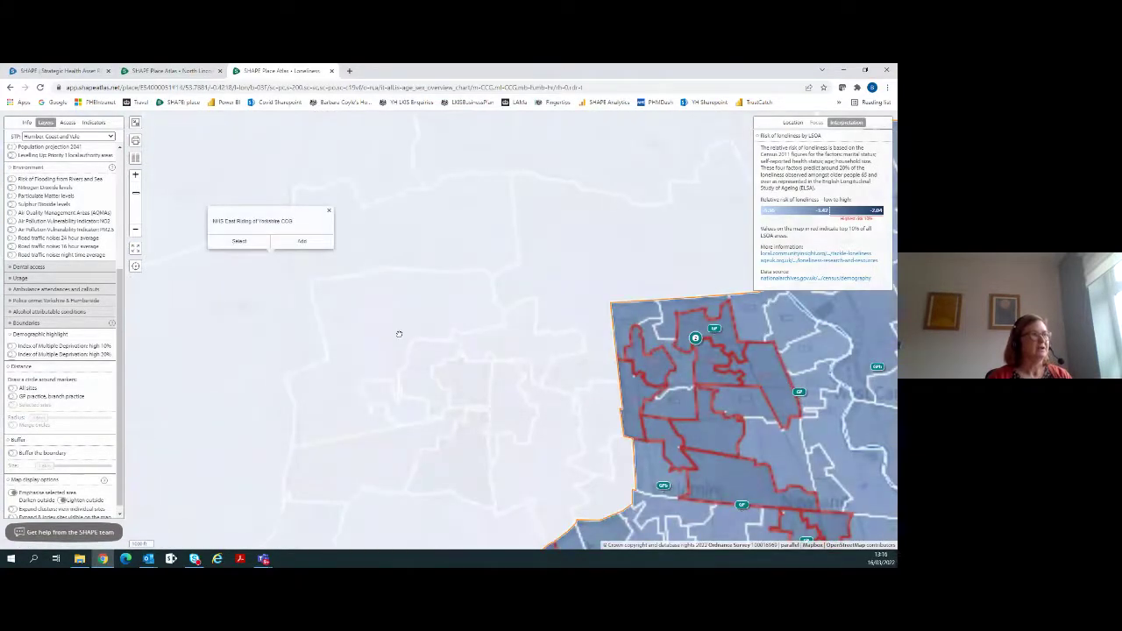
scroll(496, 381, down, 2)
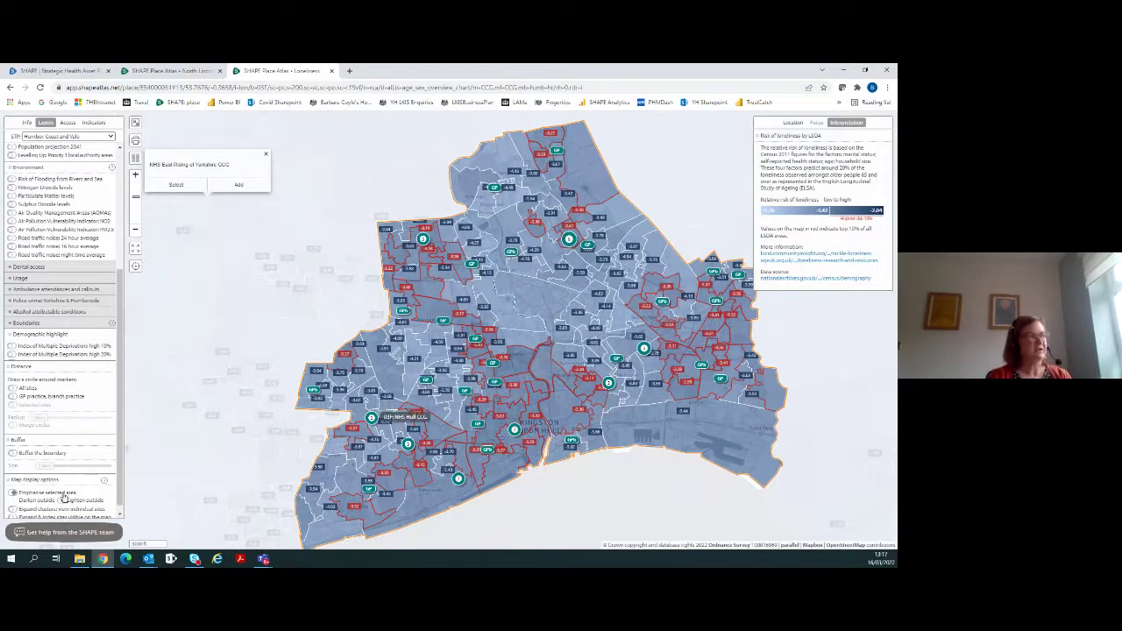
click(13, 495)
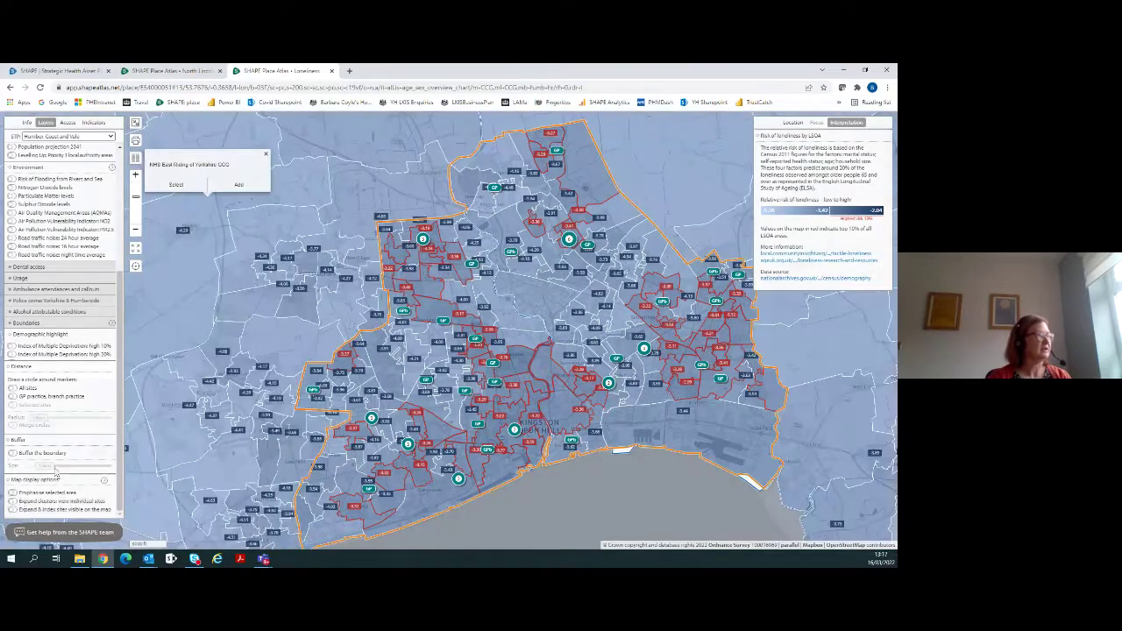
scroll(35, 351, up, 3)
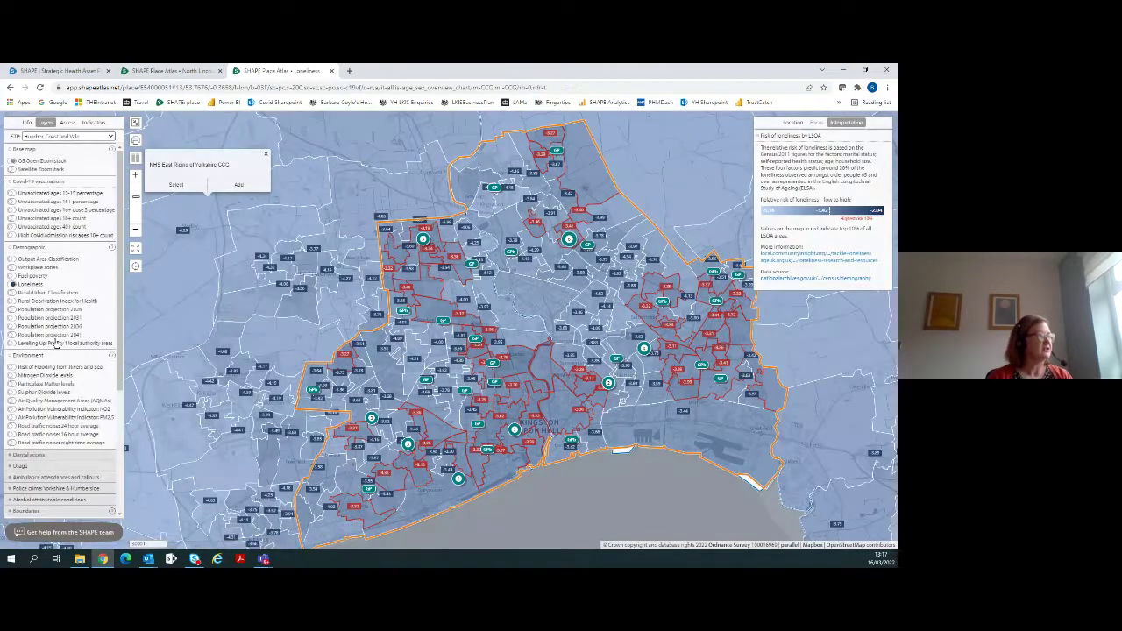
Replace the Loneliness layer with the Unvaccinated ages 40+ count layer and inspect an area's vaccination figures in Hull
click(13, 286)
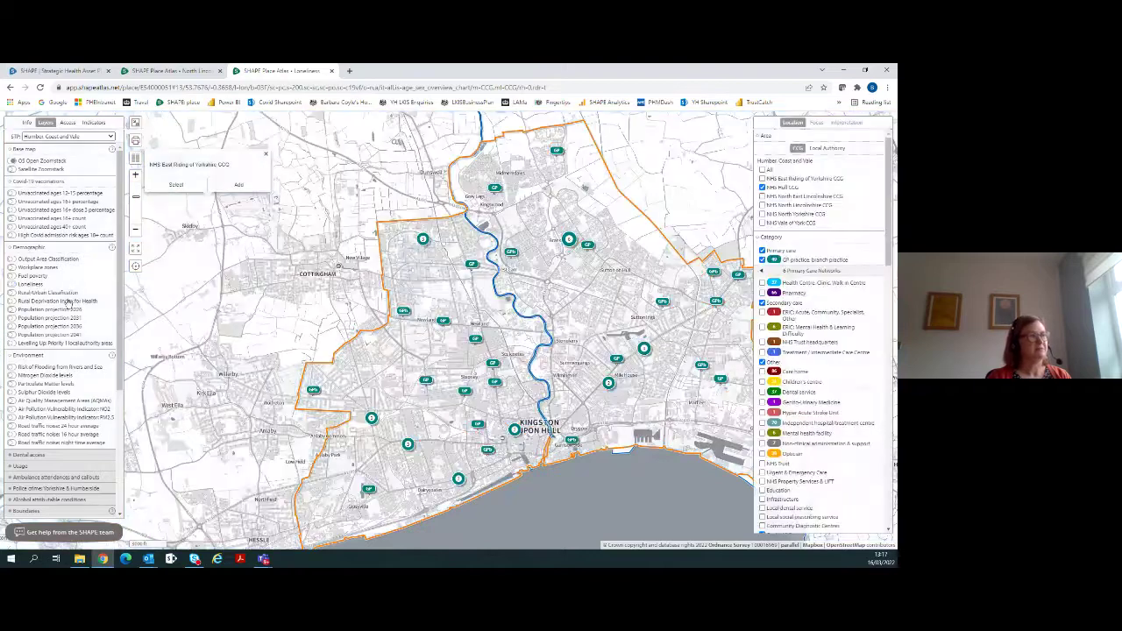
scroll(157, 301, down, 3)
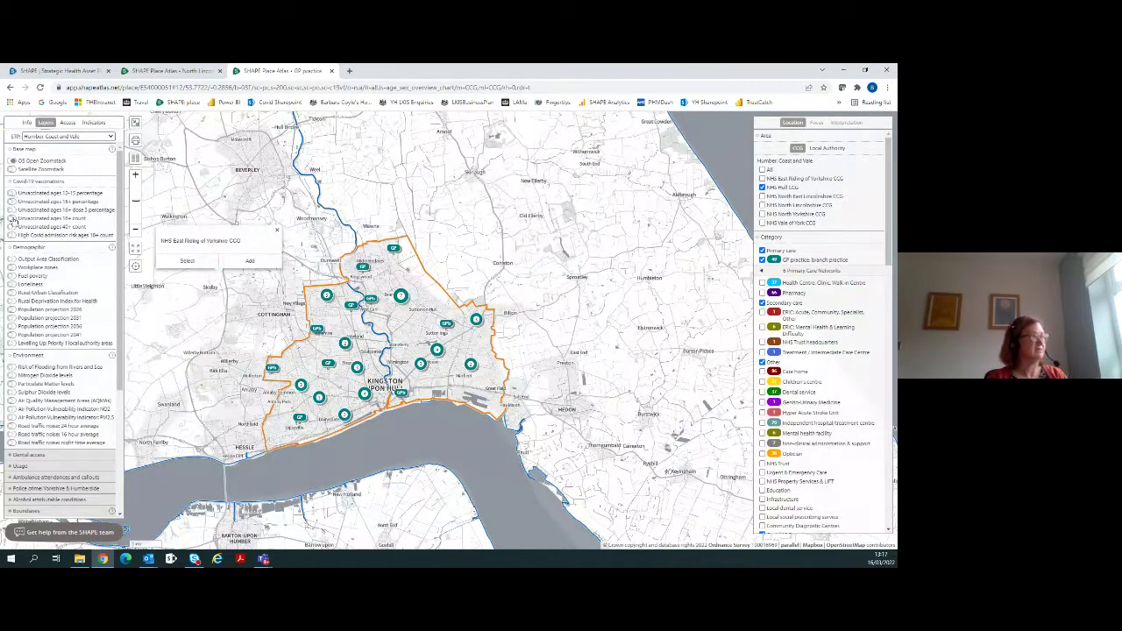
click(12, 230)
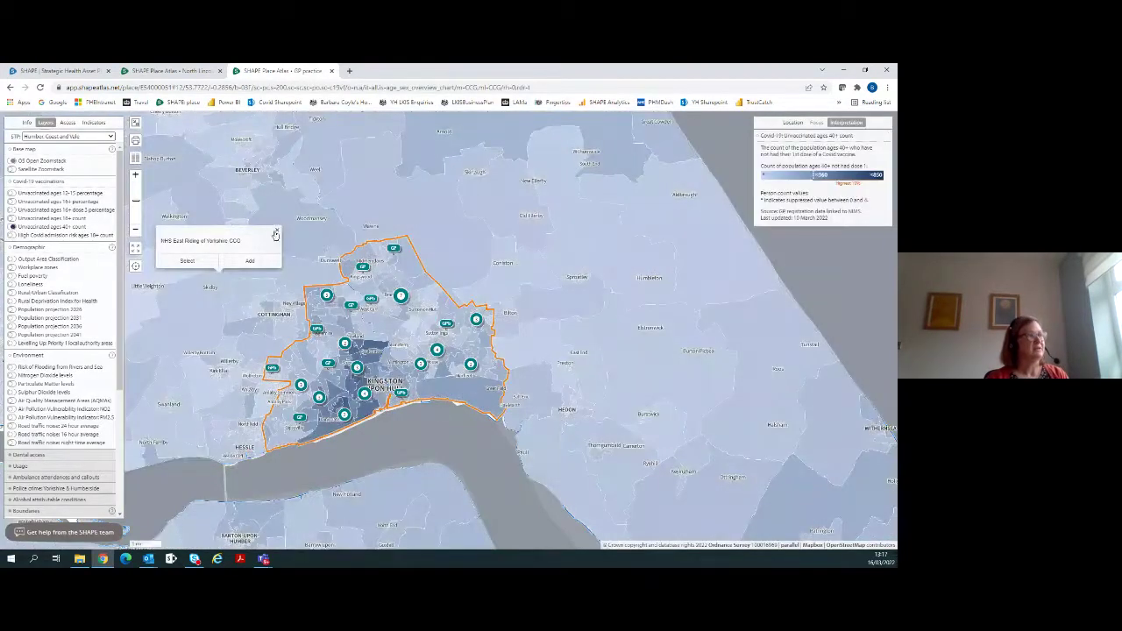
click(277, 232)
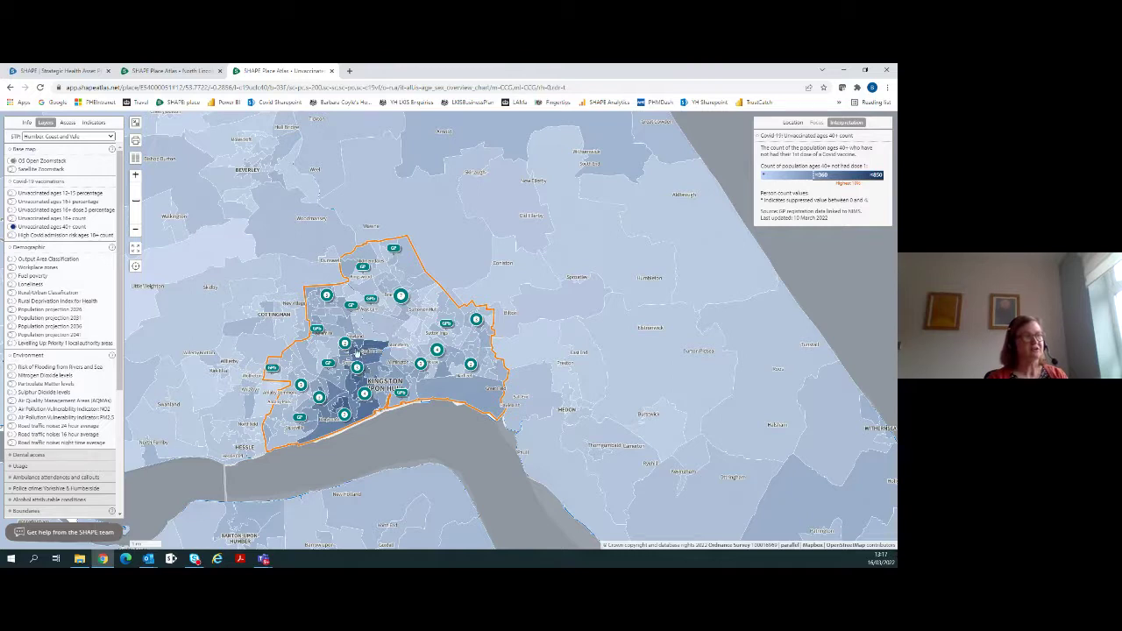
mouse_move(374, 362)
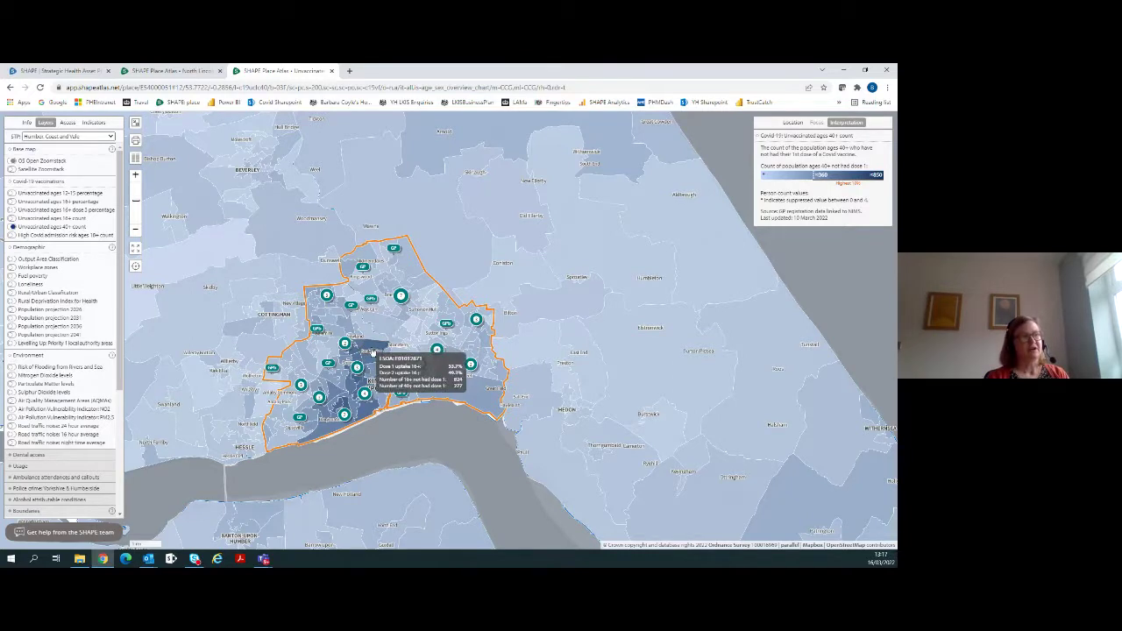
Hide the GP practices and show the Vaccination Centre, Local Vacc. Service: PCN and Local Vacc. Service: Pharmacy sites on the map
click(793, 123)
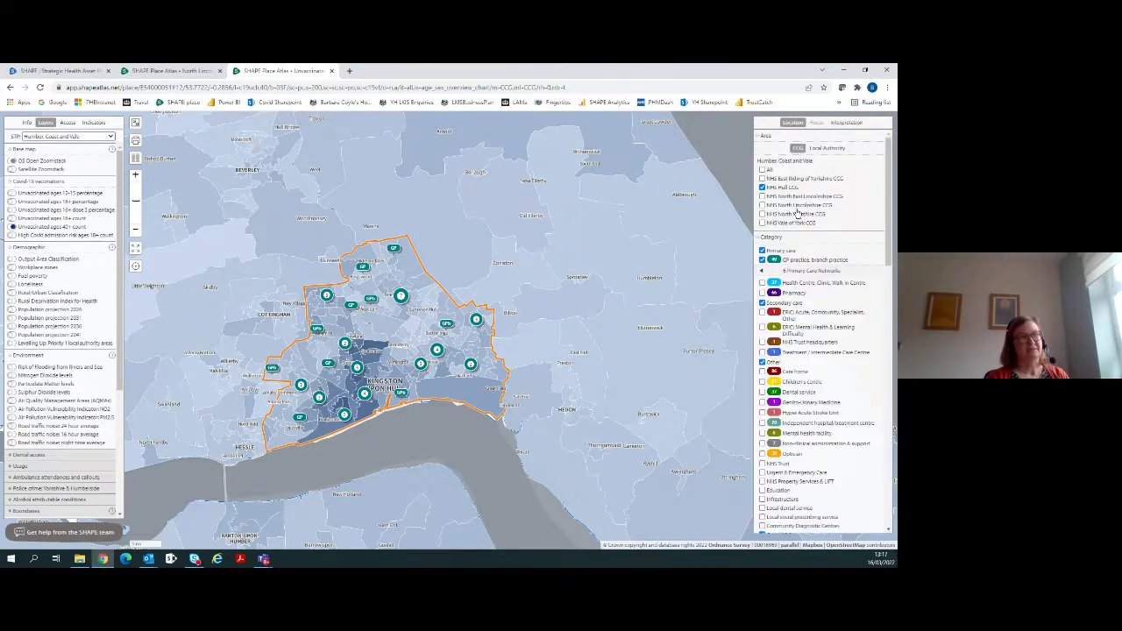
click(763, 259)
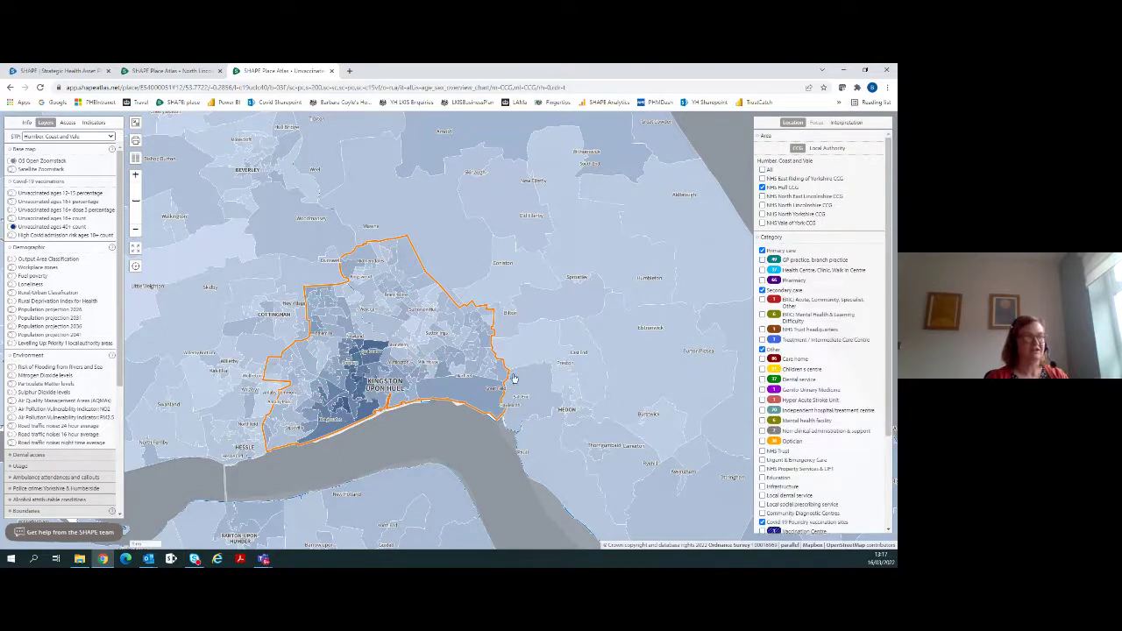
scroll(842, 434, down, 1)
scroll(841, 433, down, 2)
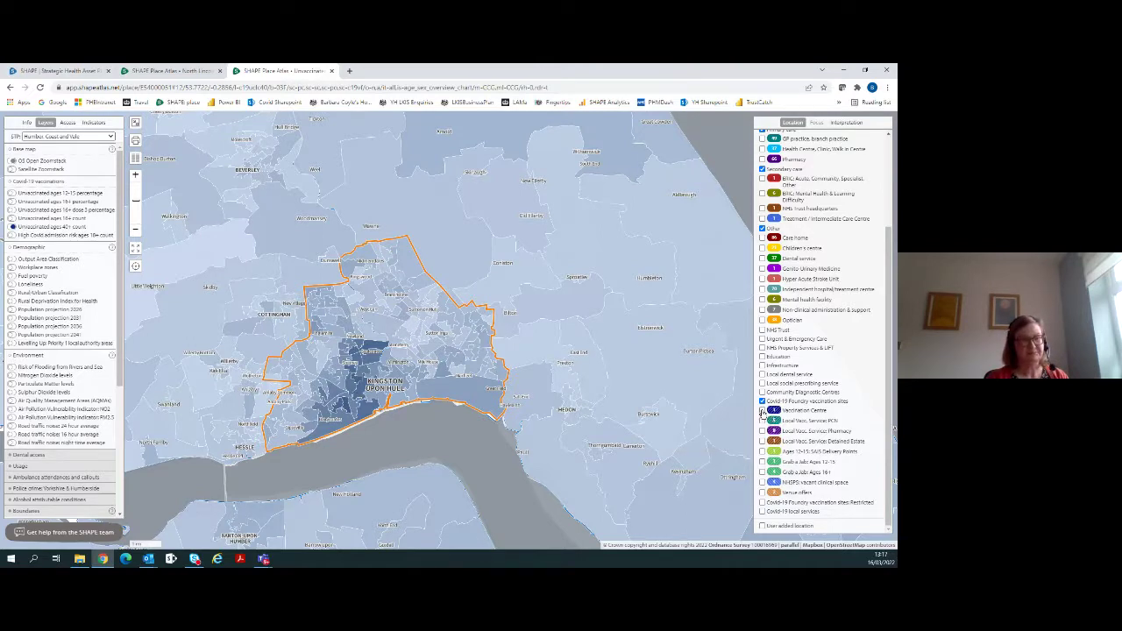
click(762, 410)
click(761, 421)
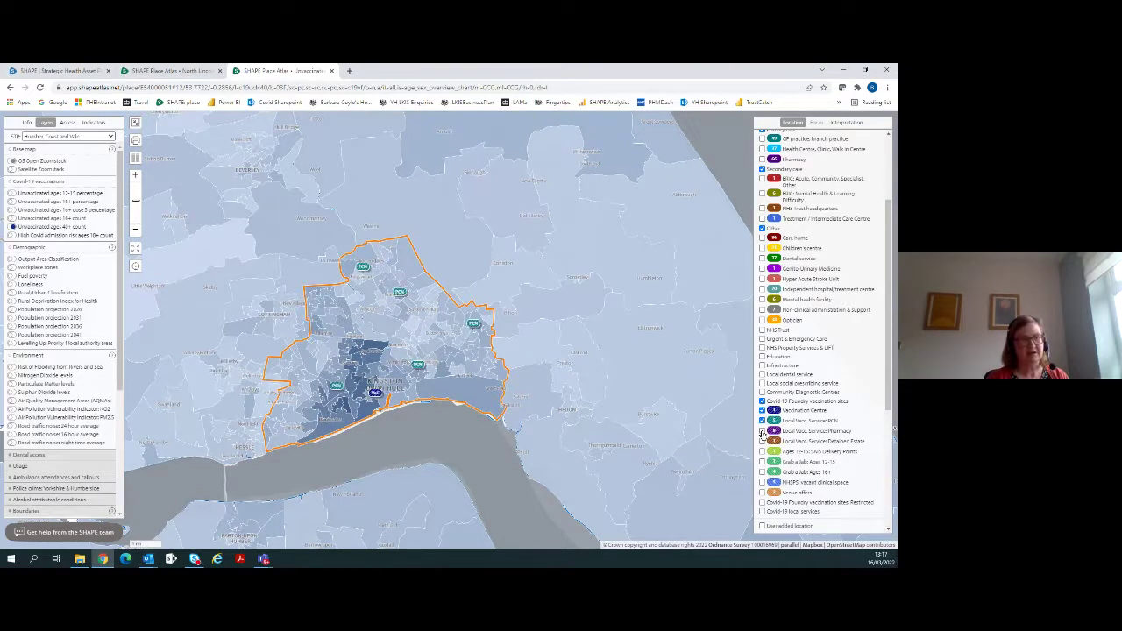
click(762, 430)
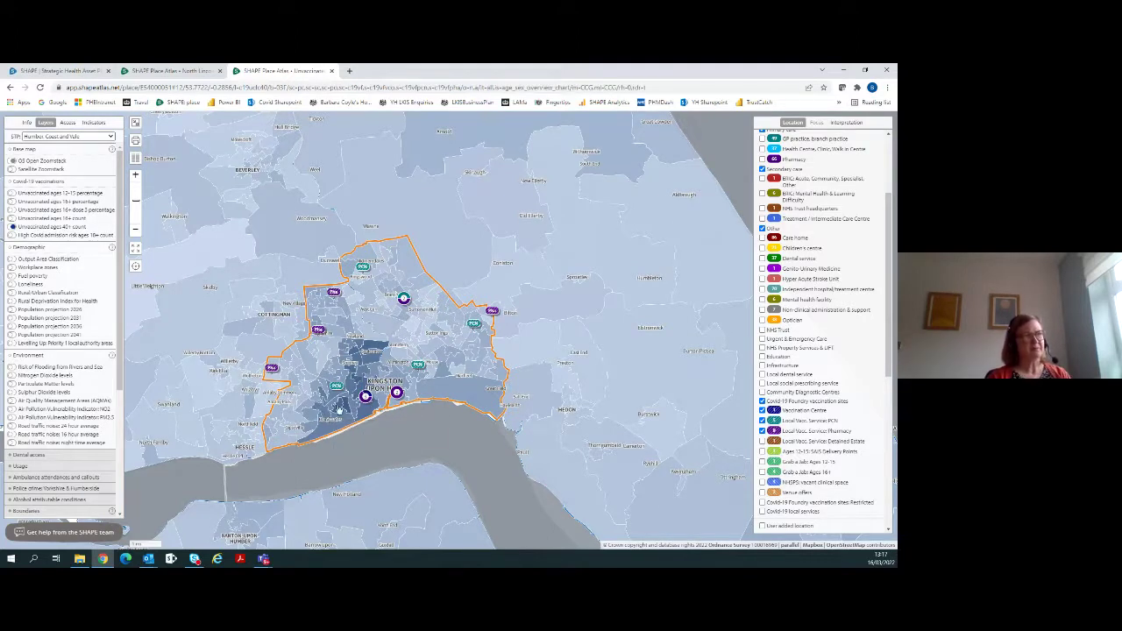
Compare the vaccination sites with the unvaccinated areas, then turn off the Unvaccinated ages 40+ count layer and the Covid-19 Foundry vaccination sites
mouse_move(365, 398)
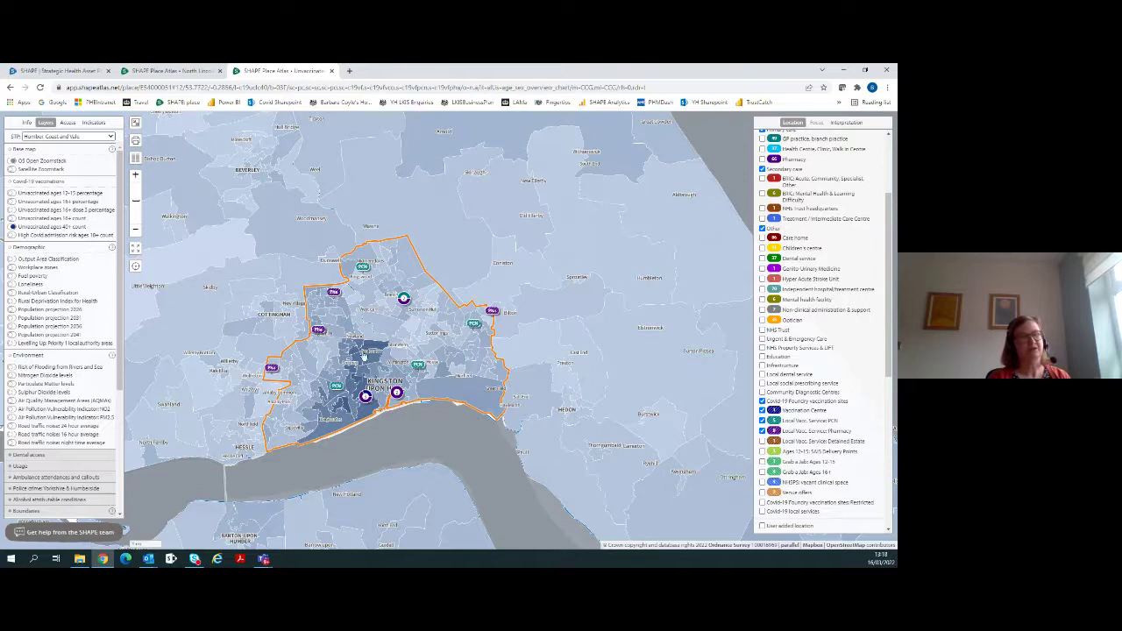
mouse_move(349, 358)
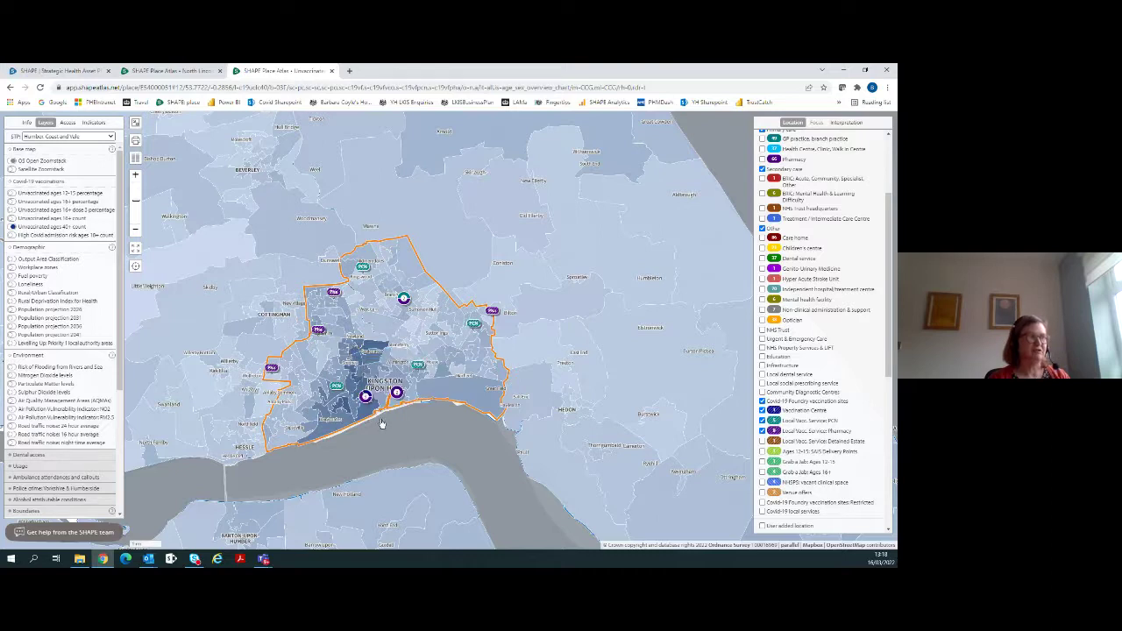
drag(388, 426, 441, 392)
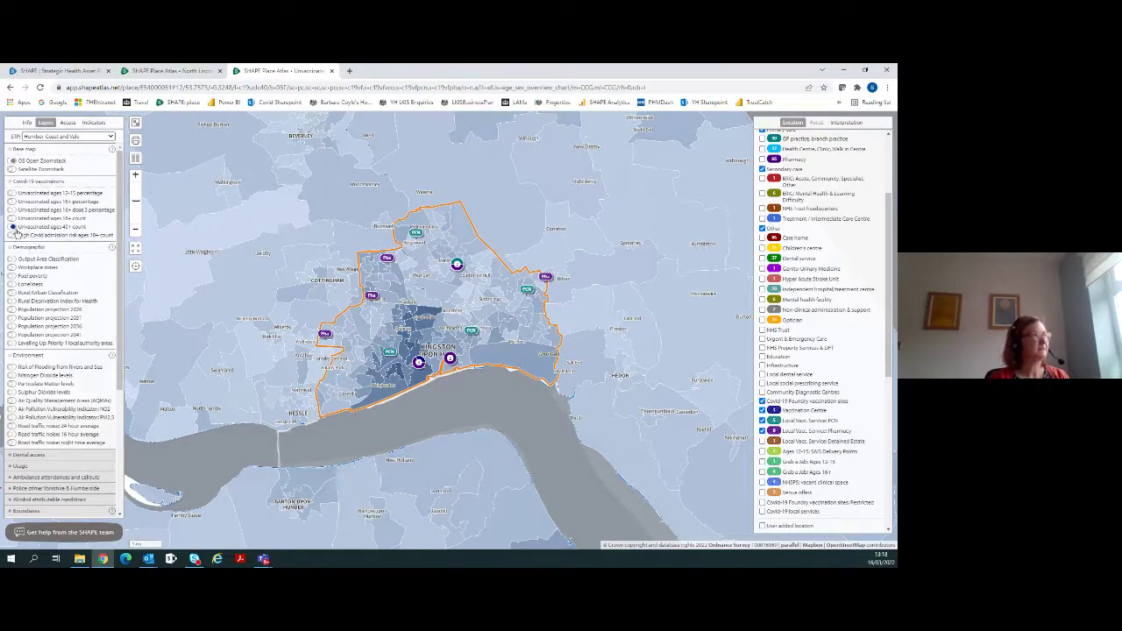
click(12, 229)
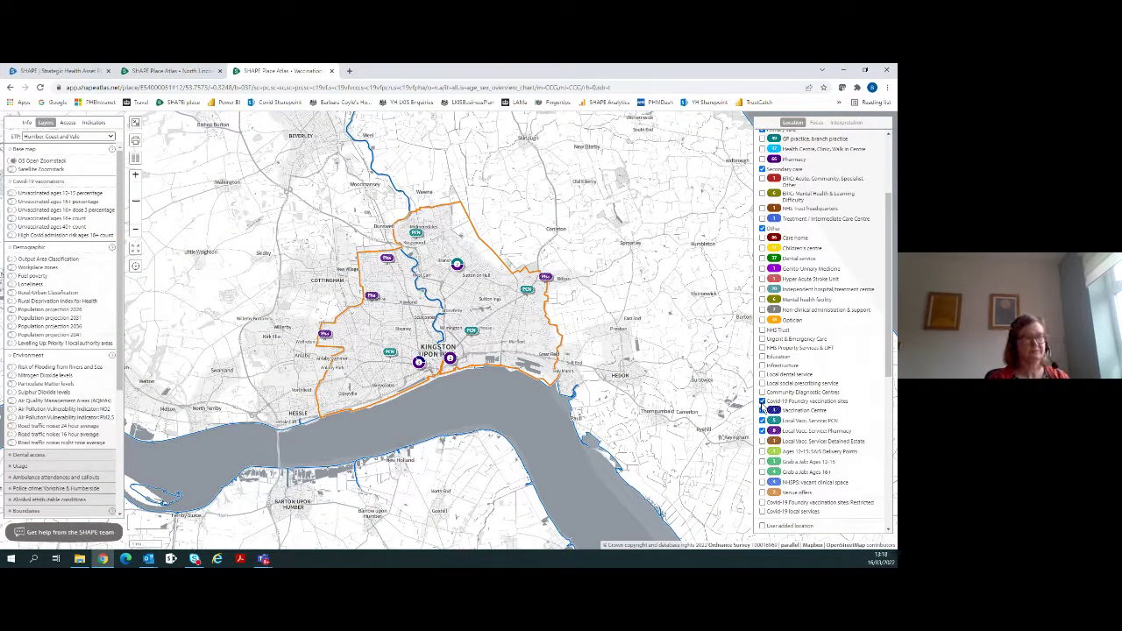
click(762, 403)
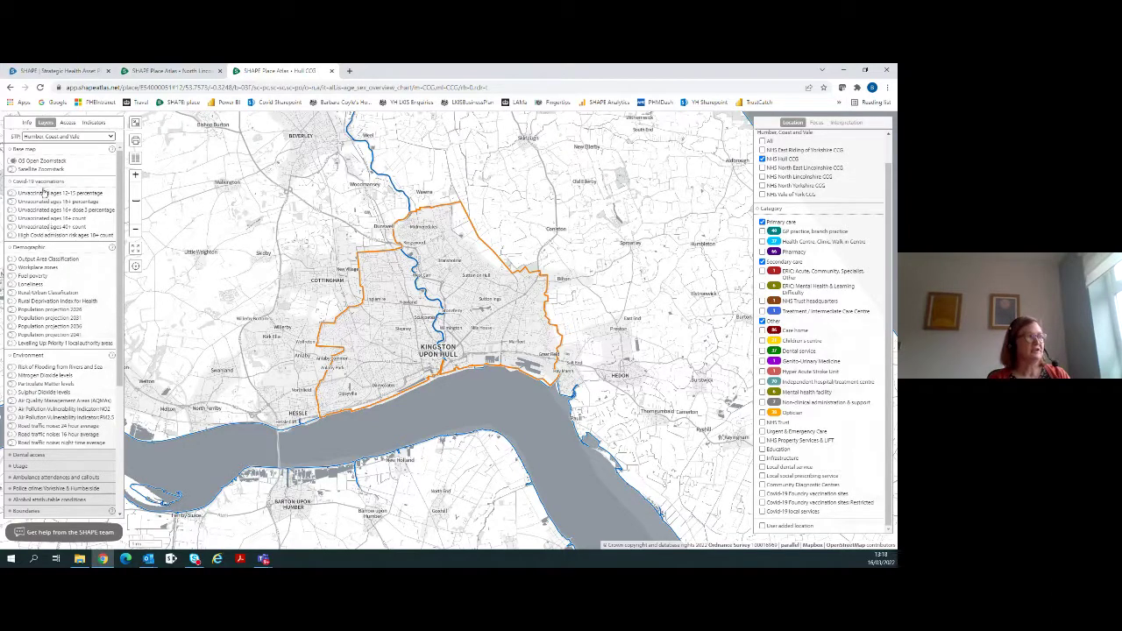
View the Risk of Flooding from Rivers and Sea layer over the Hull area, then turn it off
scroll(51, 223, down, 5)
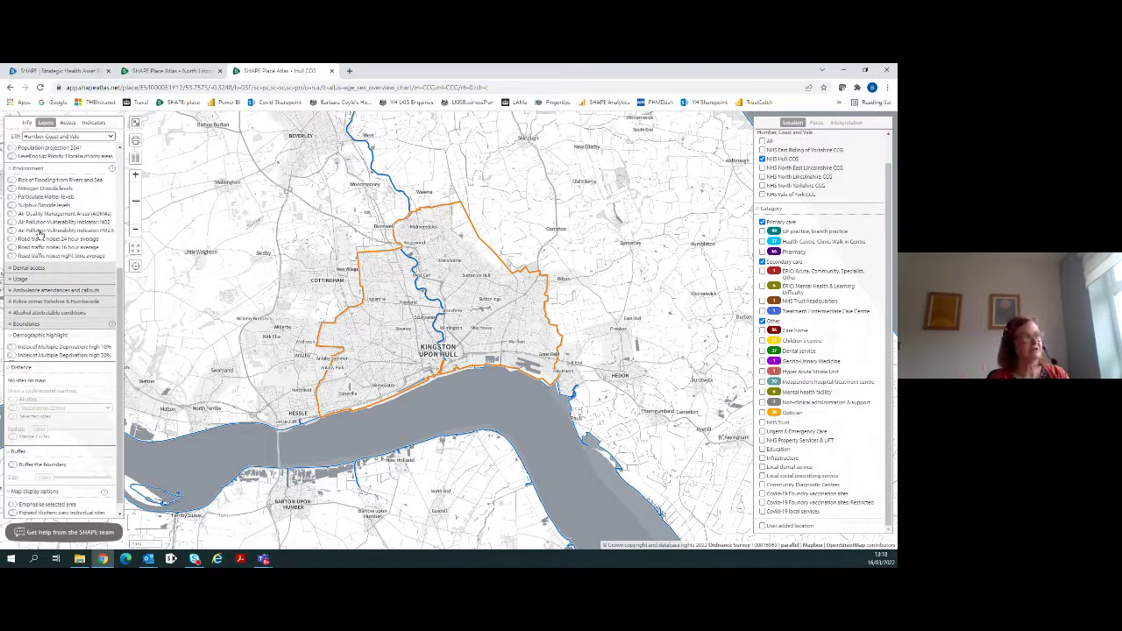
click(24, 182)
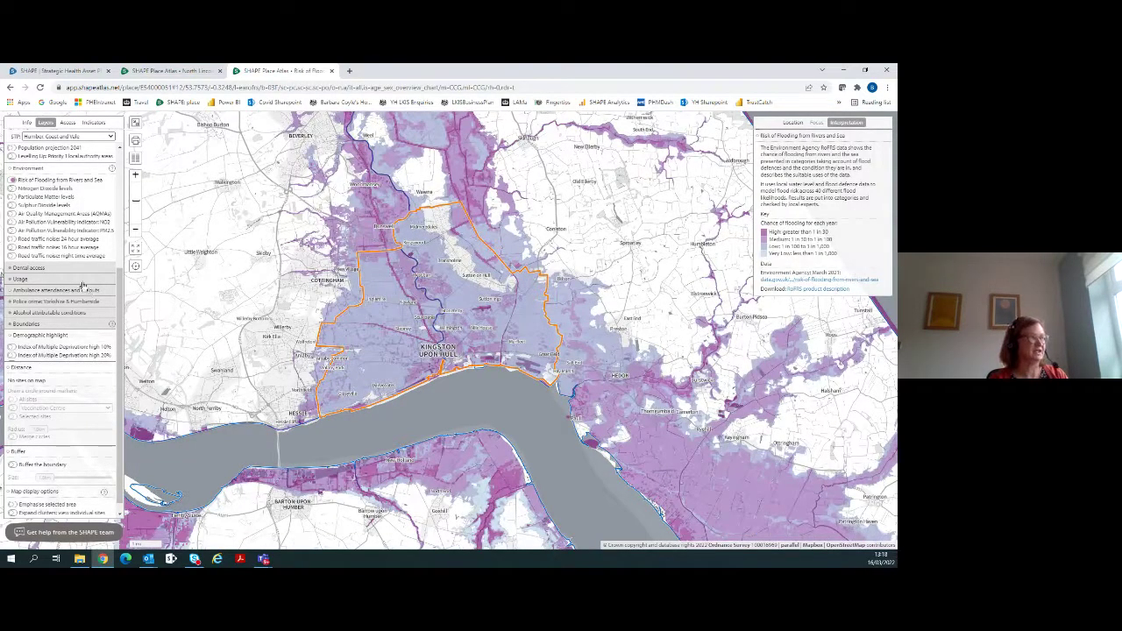
click(12, 181)
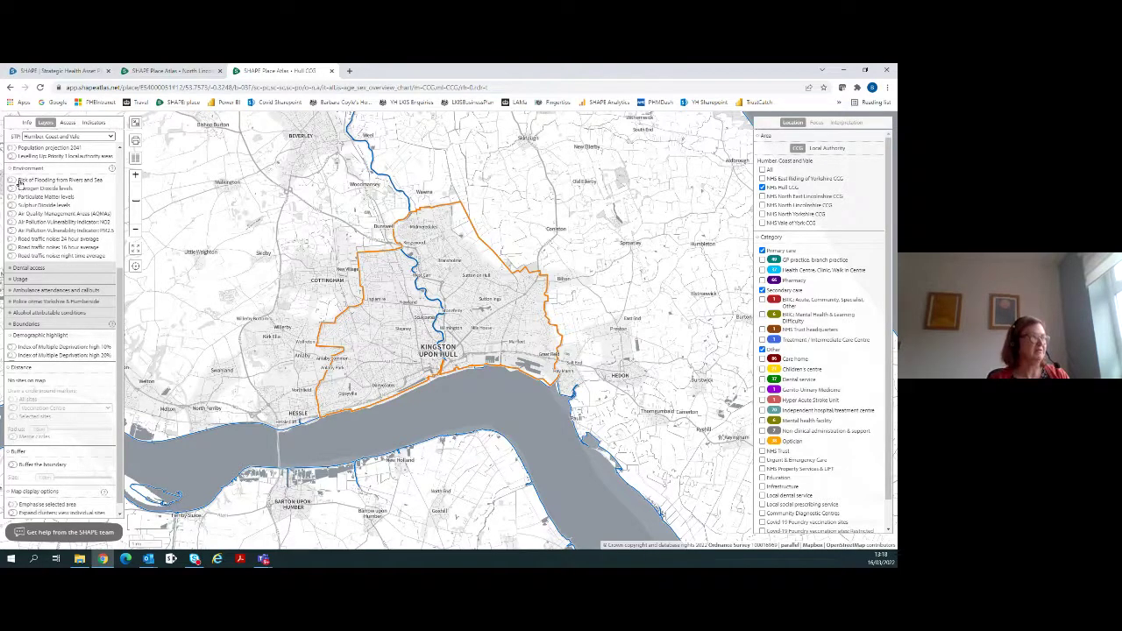
Review the Place Atlas data updates and browse the available demographic, environment, boundary and highlight layers
click(27, 124)
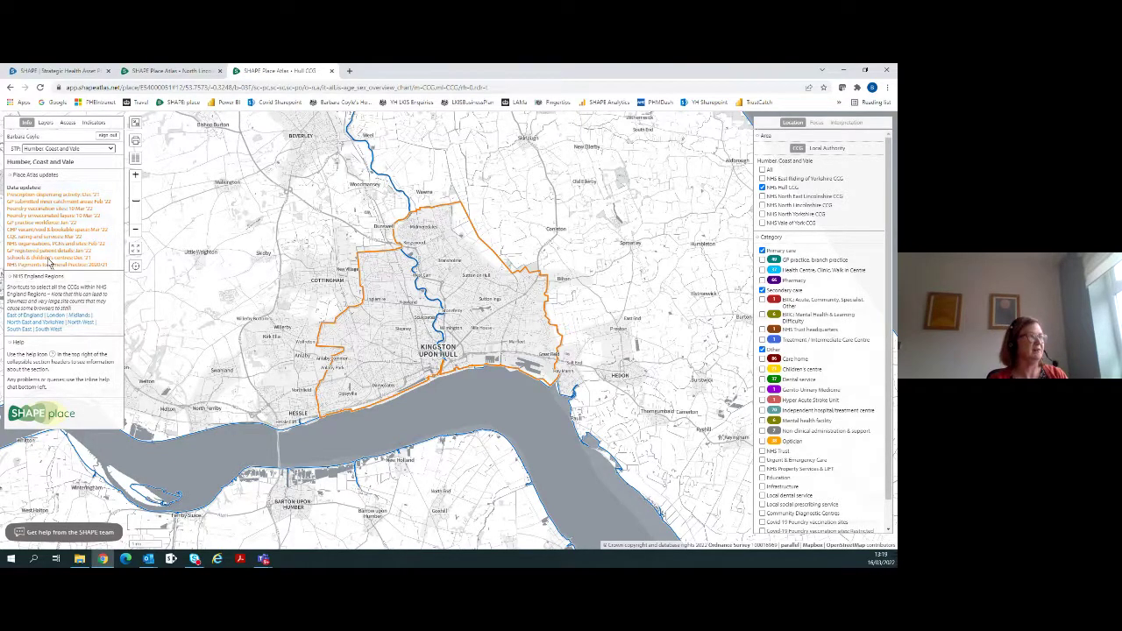
click(45, 124)
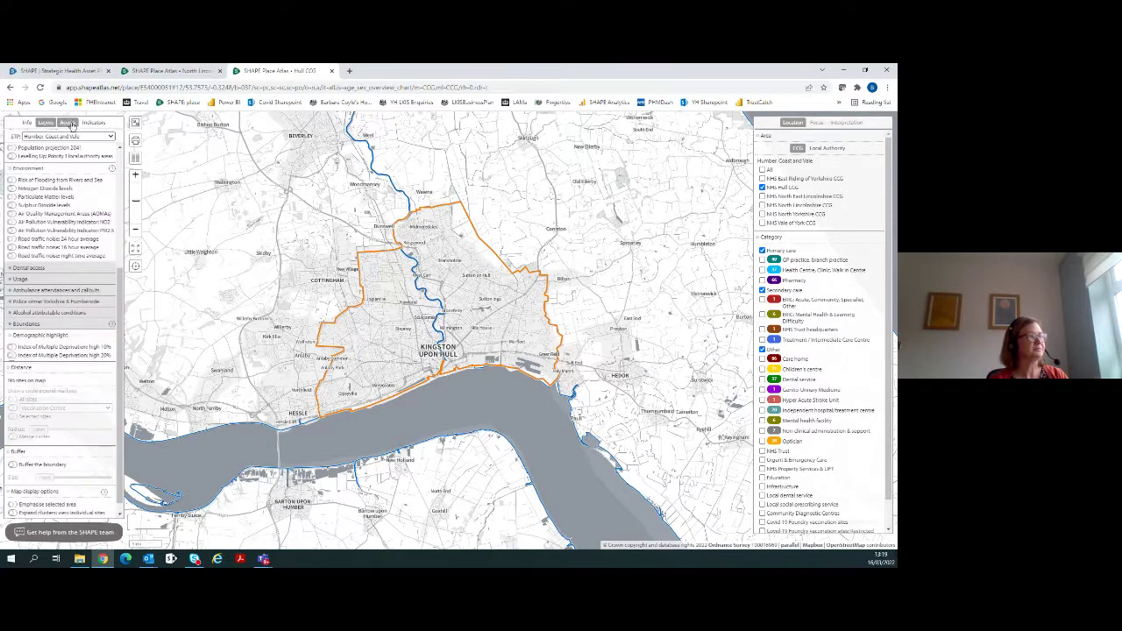
scroll(61, 299, up, 1)
scroll(62, 299, up, 3)
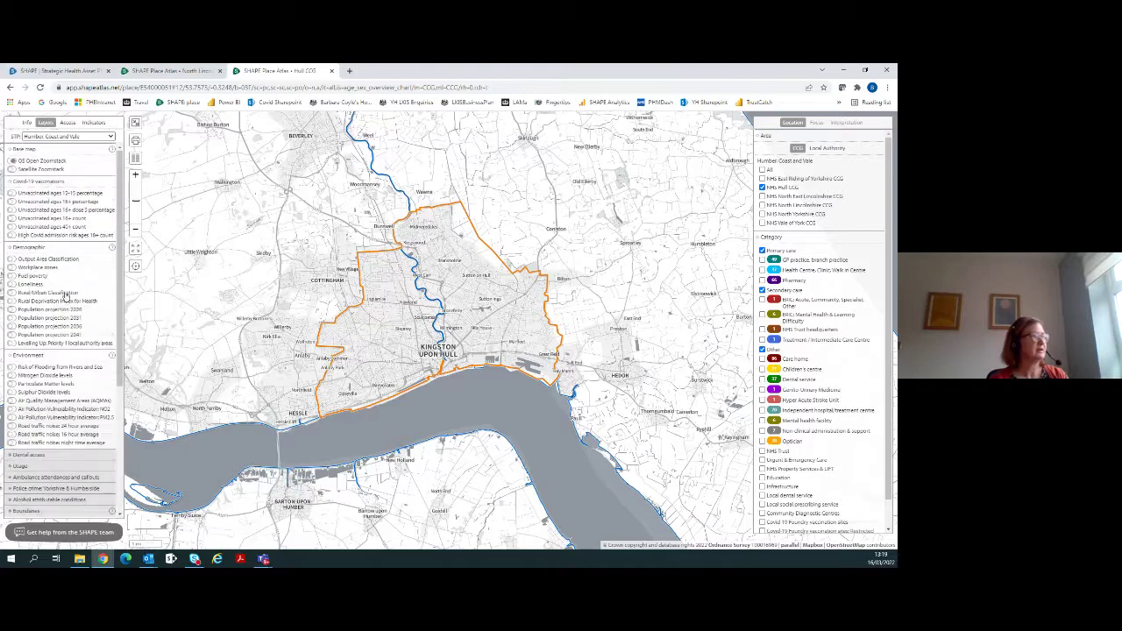
scroll(48, 285, down, 3)
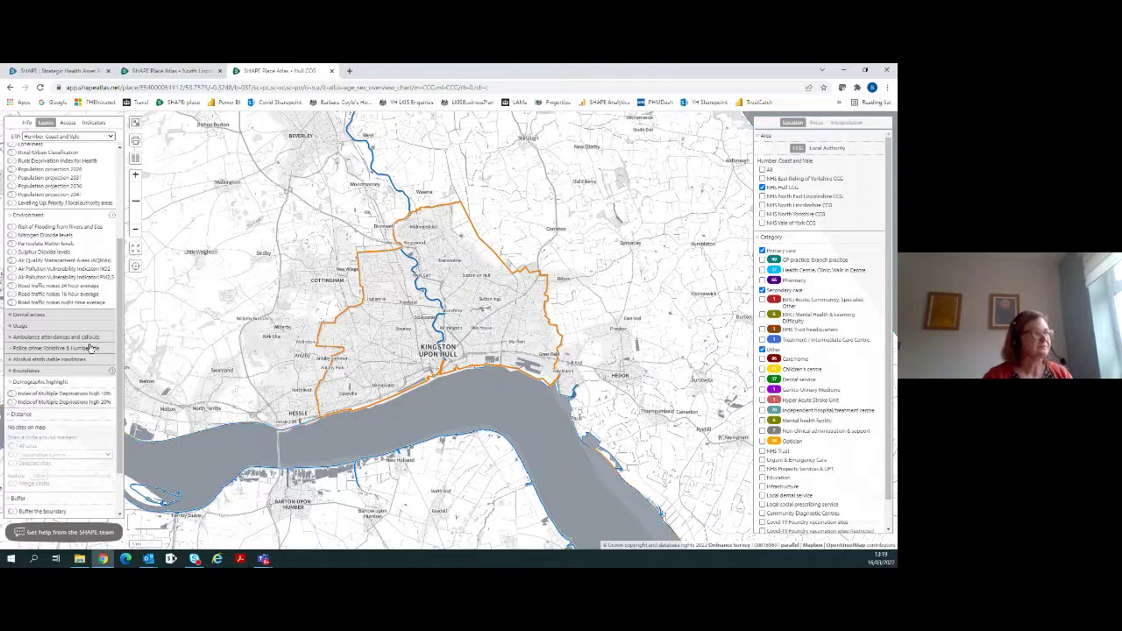
scroll(91, 348, down, 1)
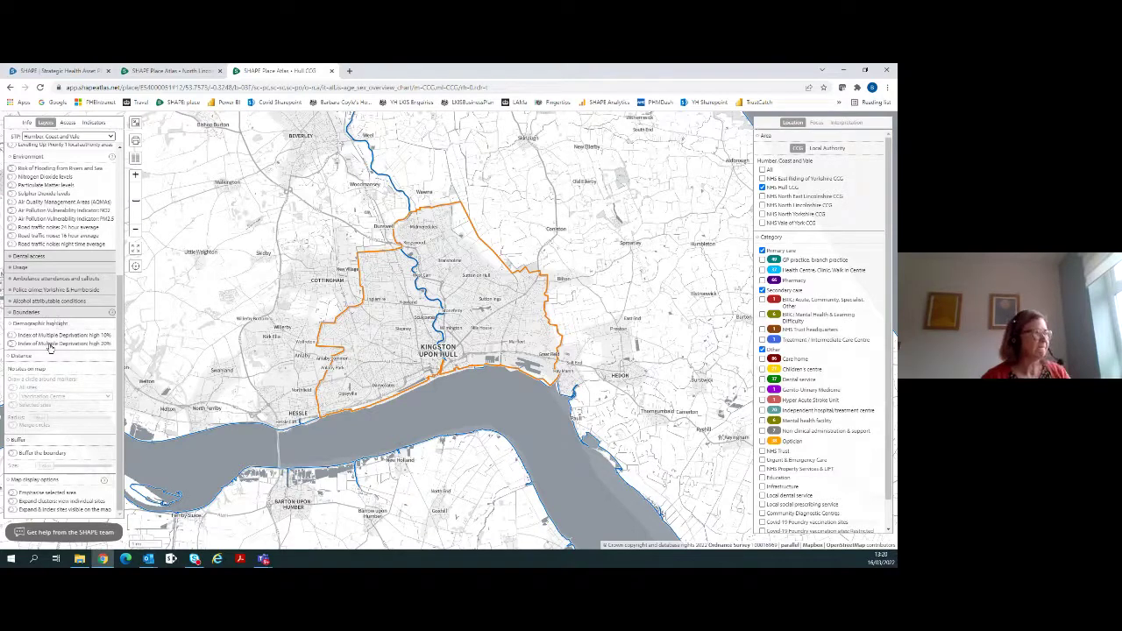
scroll(26, 368, up, 2)
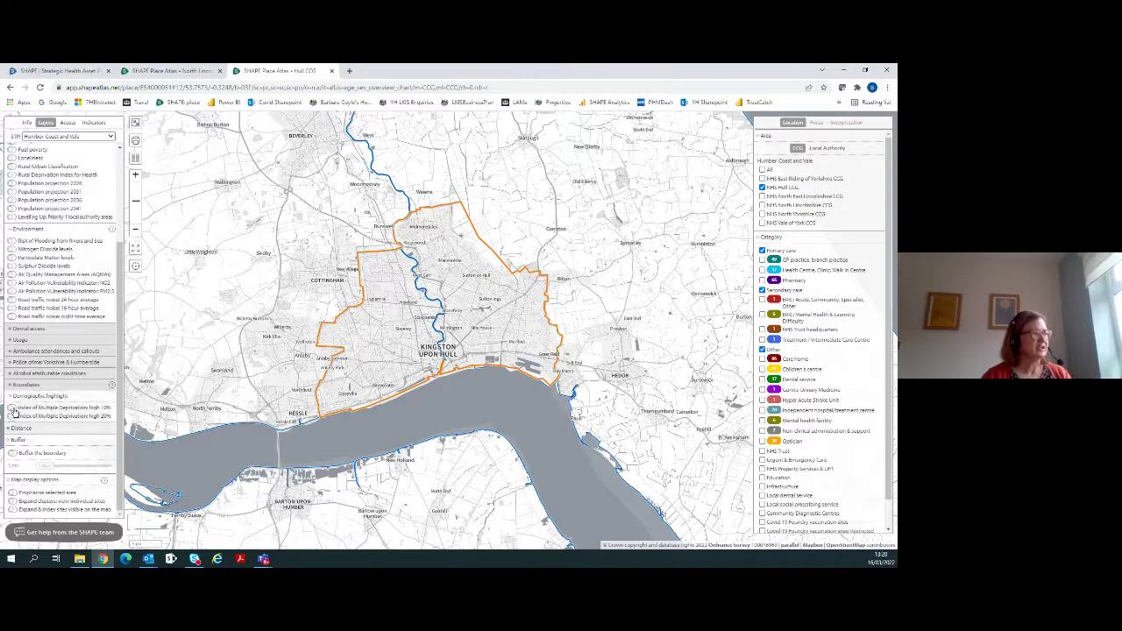
Show dental services against the Index of Multiple Deprivation: high 10% highlight, then turn the highlight off
click(12, 408)
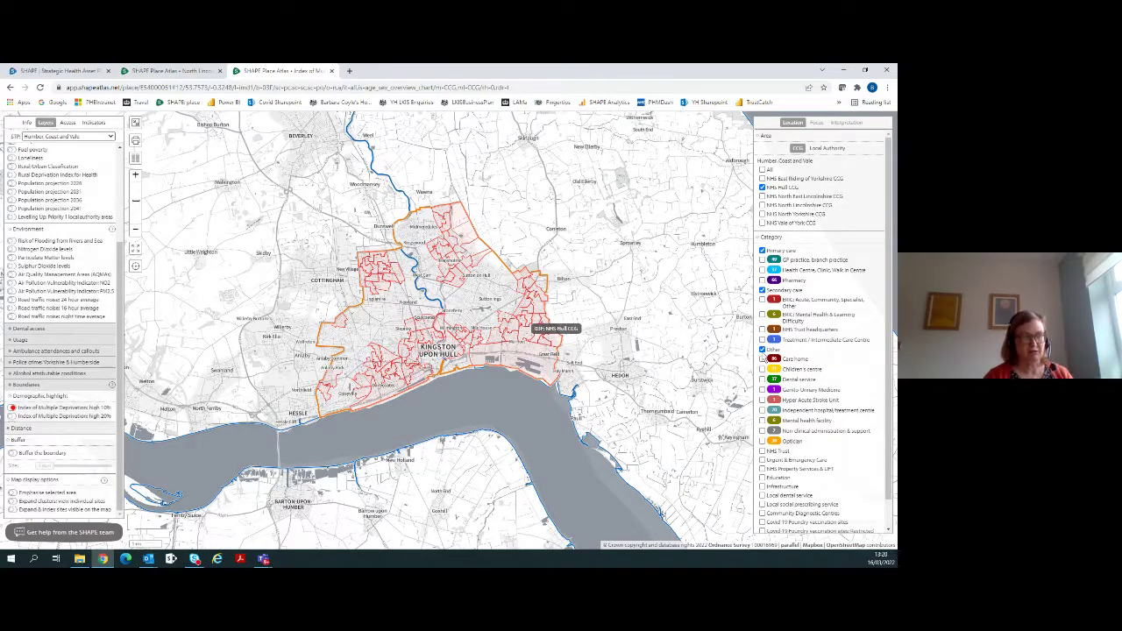
click(763, 380)
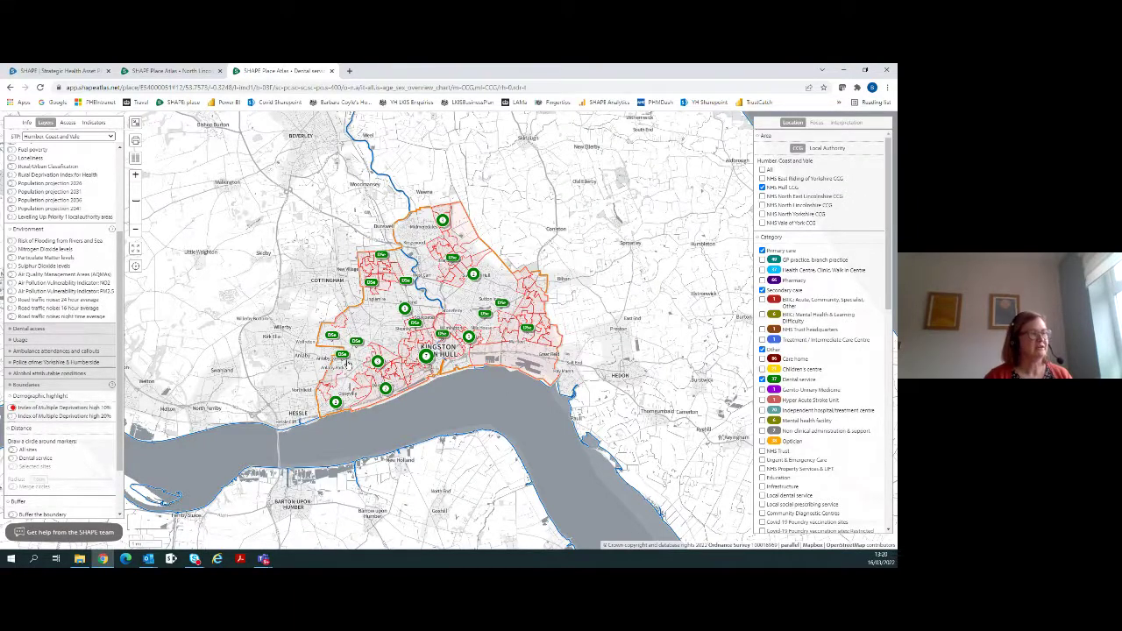
click(12, 408)
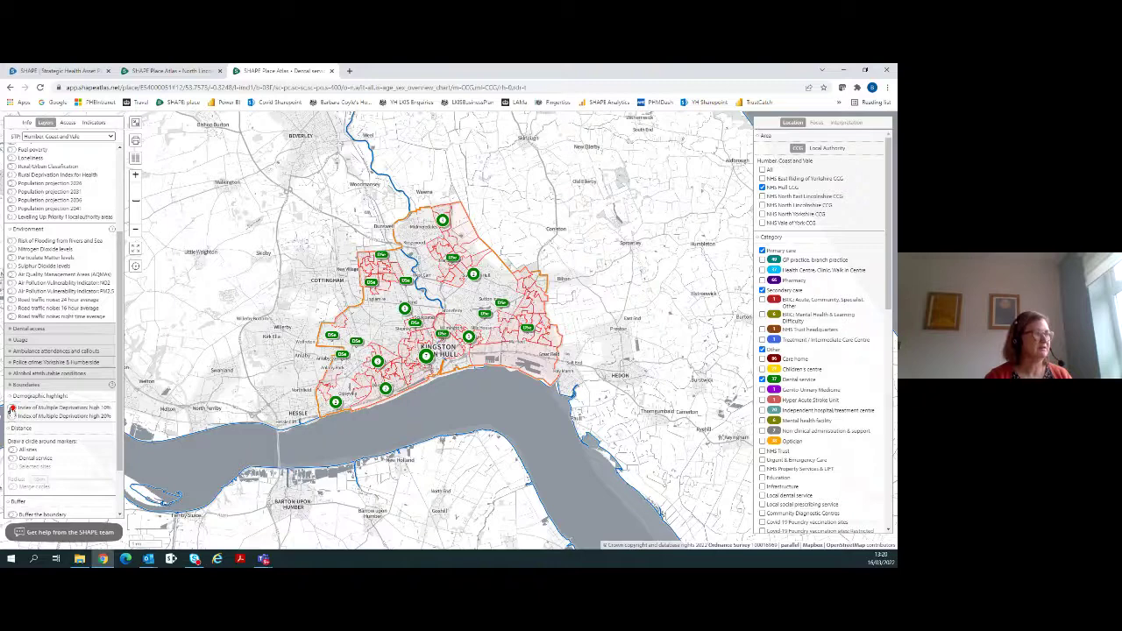
scroll(70, 306, up, 5)
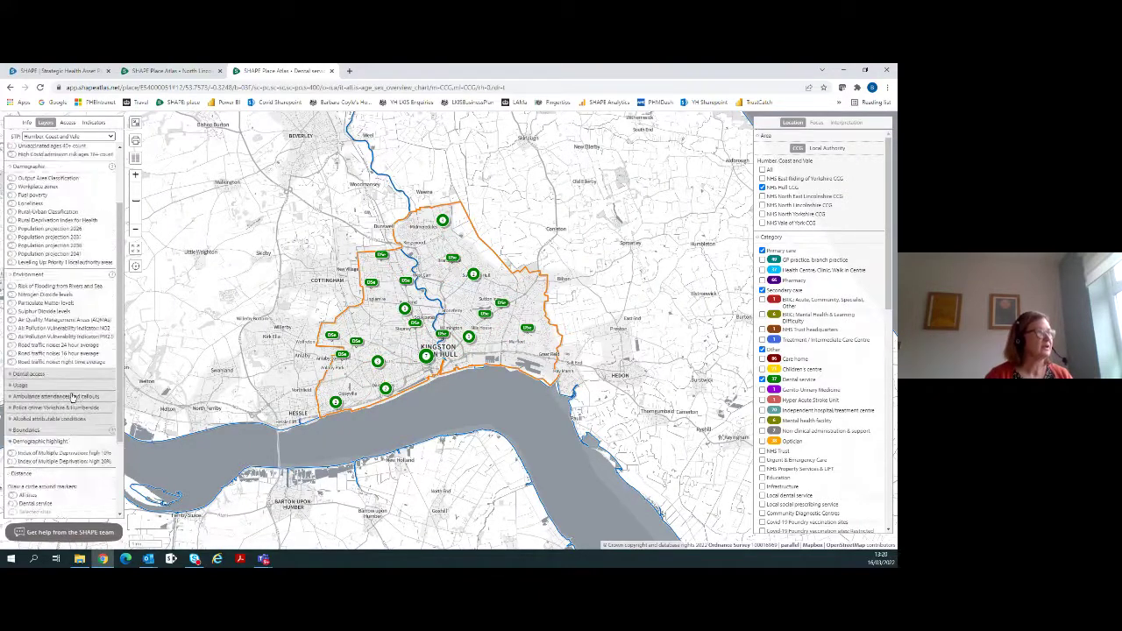
Map the Index of Multiple Deprivation indicator for NHS Hull CCG beneath the dental service sites
click(94, 123)
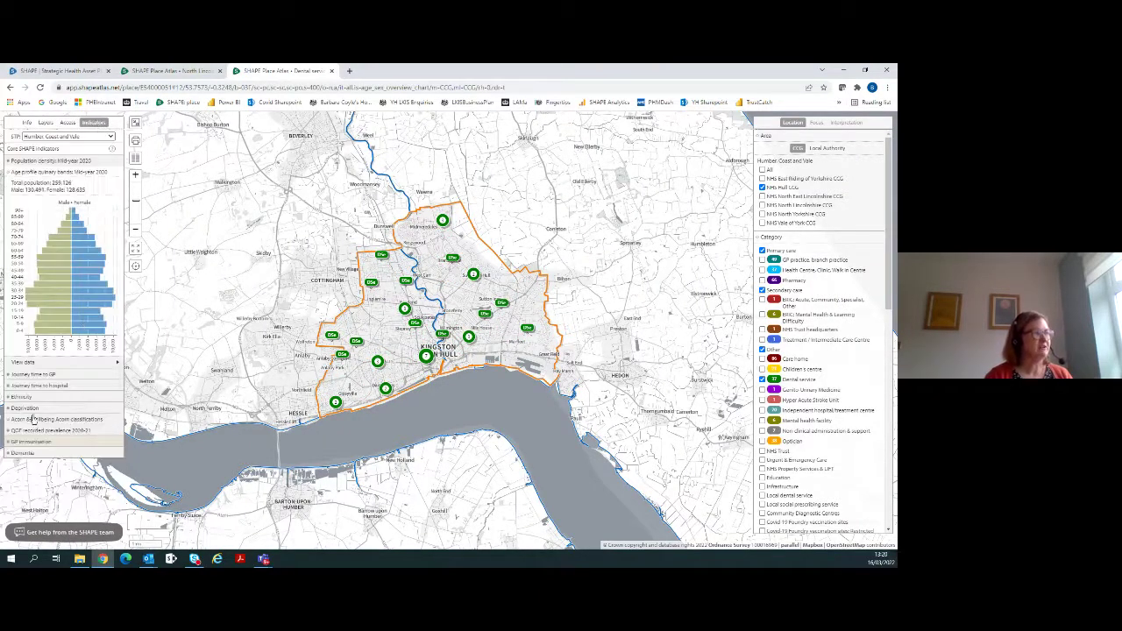
click(72, 406)
scroll(72, 404, down, 1)
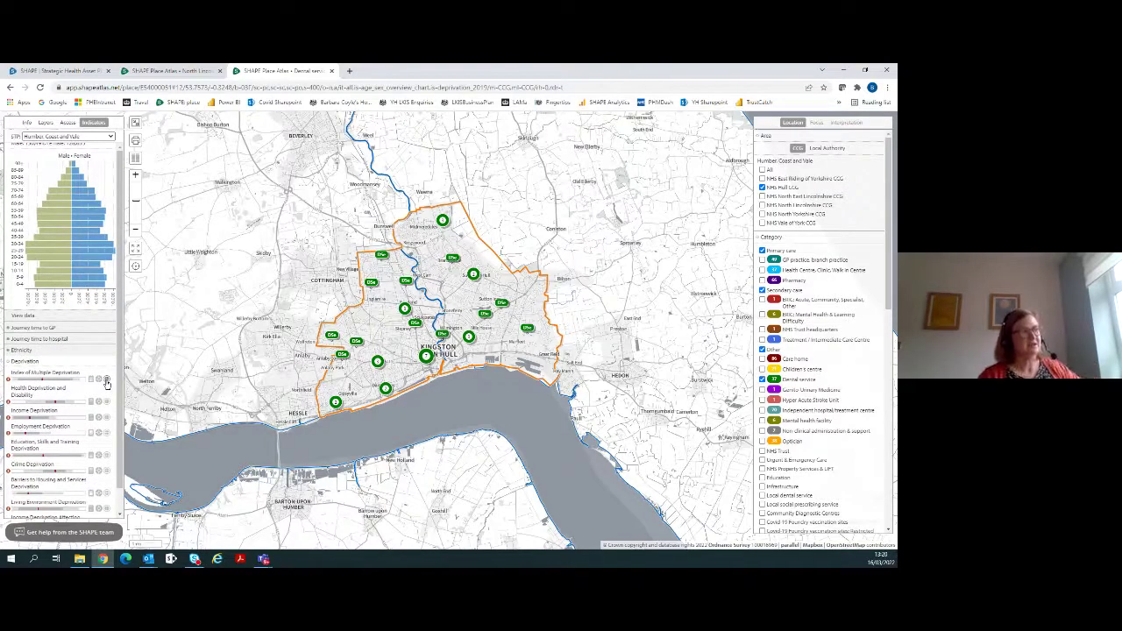
click(107, 381)
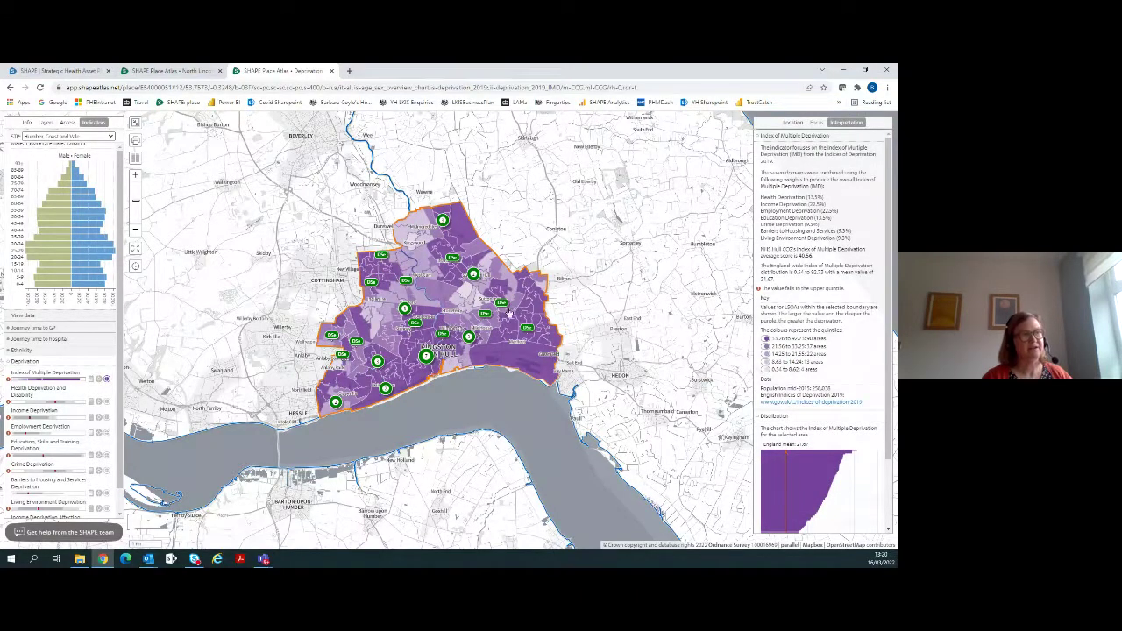
Examine the Index of Multiple Deprivation values in the list of dental service sites
click(792, 123)
scroll(833, 342, down, 5)
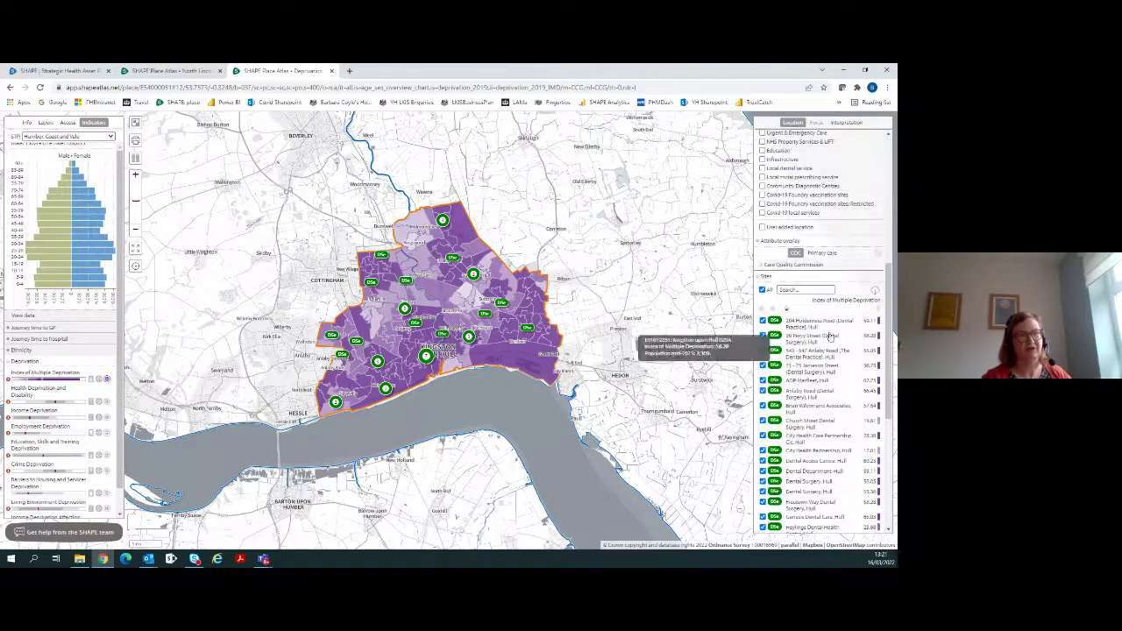
scroll(831, 246, down, 1)
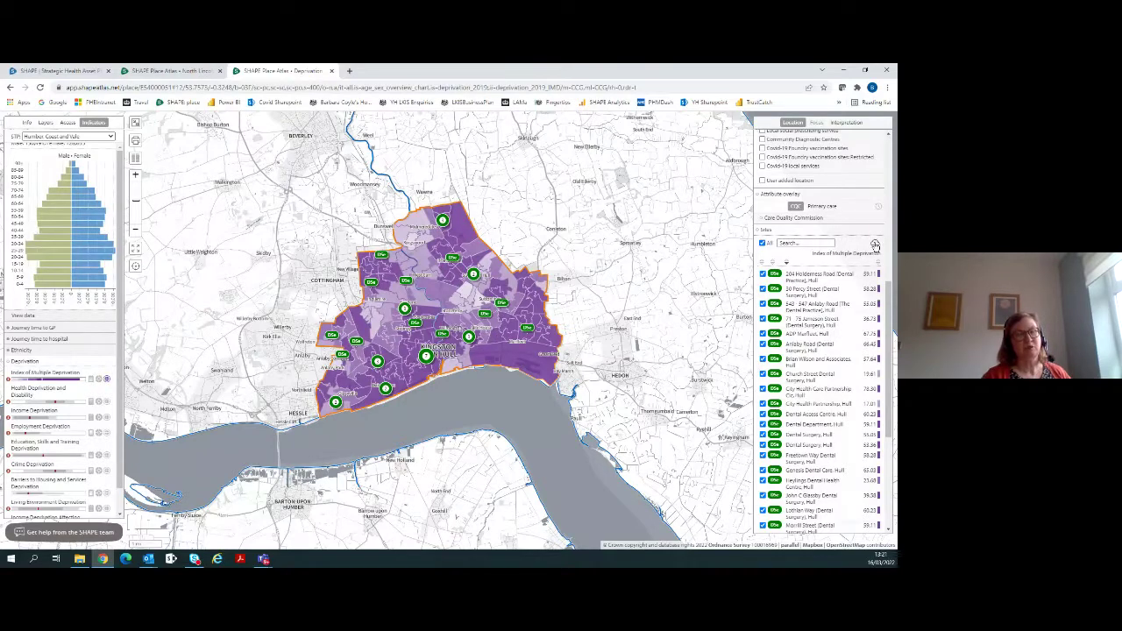
click(875, 245)
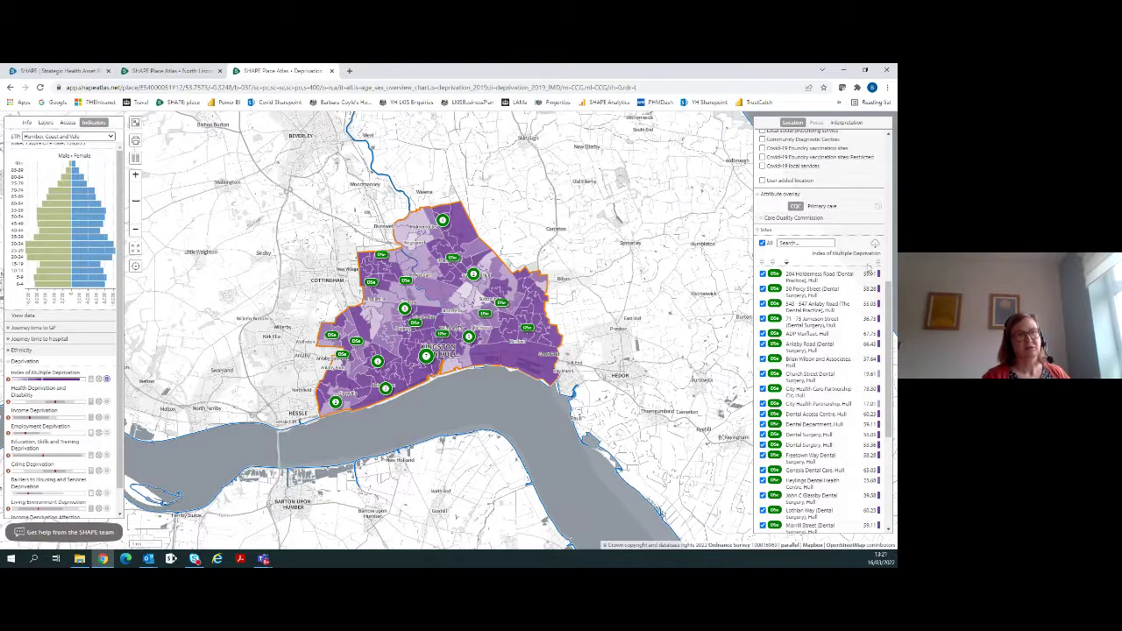
scroll(858, 287, up, 1)
scroll(858, 287, up, 5)
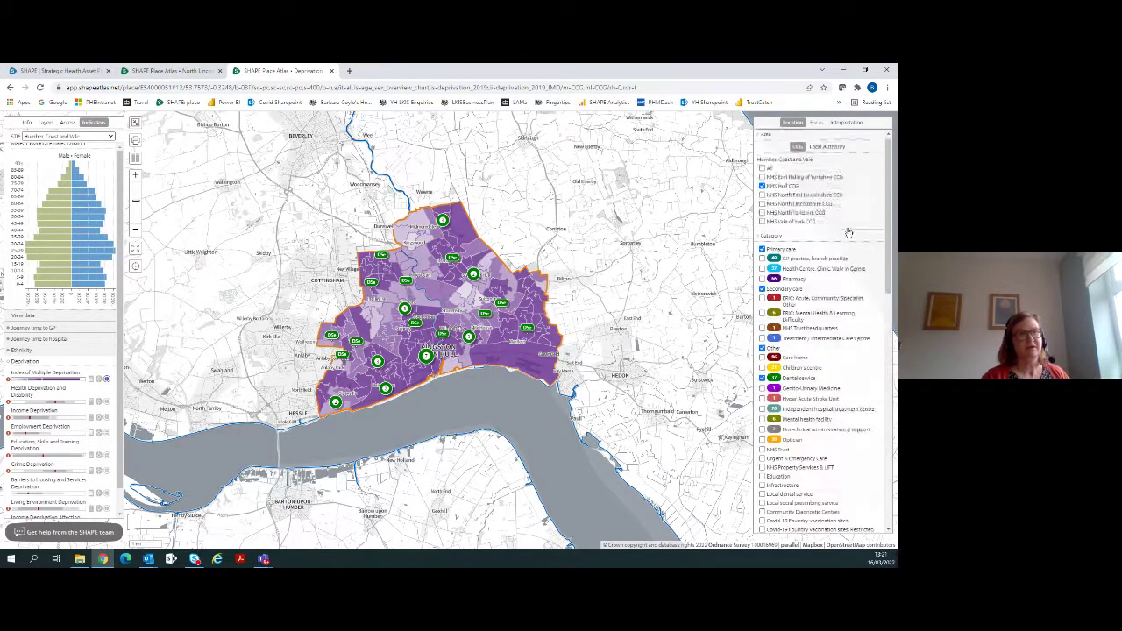
Limit the mapped Index of Multiple Deprivation to the highest quintile and sort the dental service sites by deprivation value, highest first
click(846, 124)
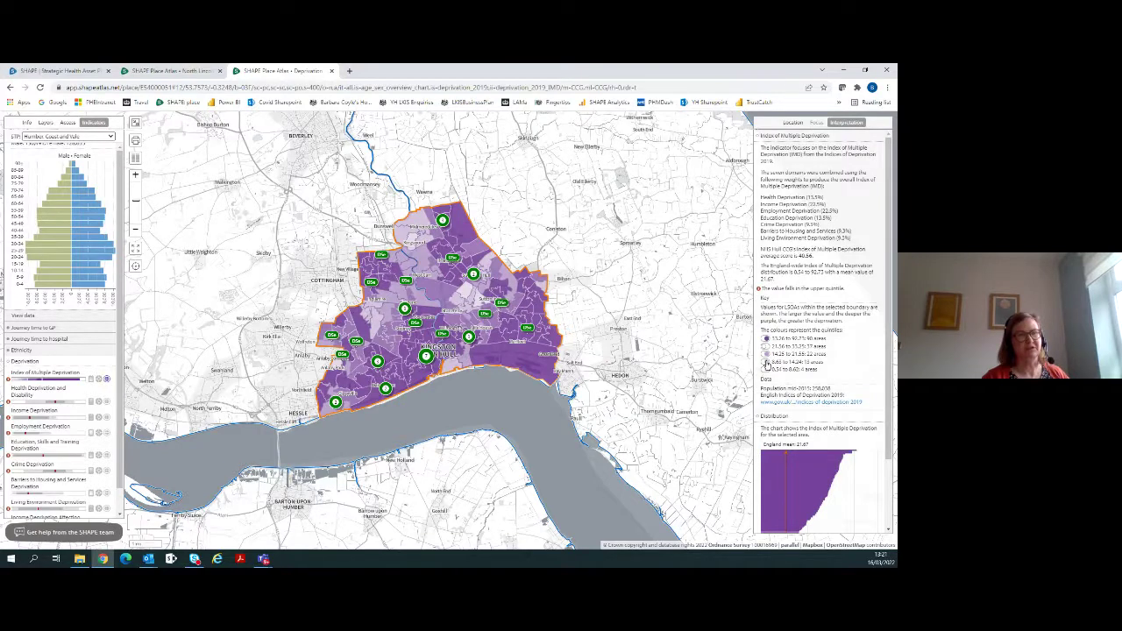
scroll(767, 364, down, 2)
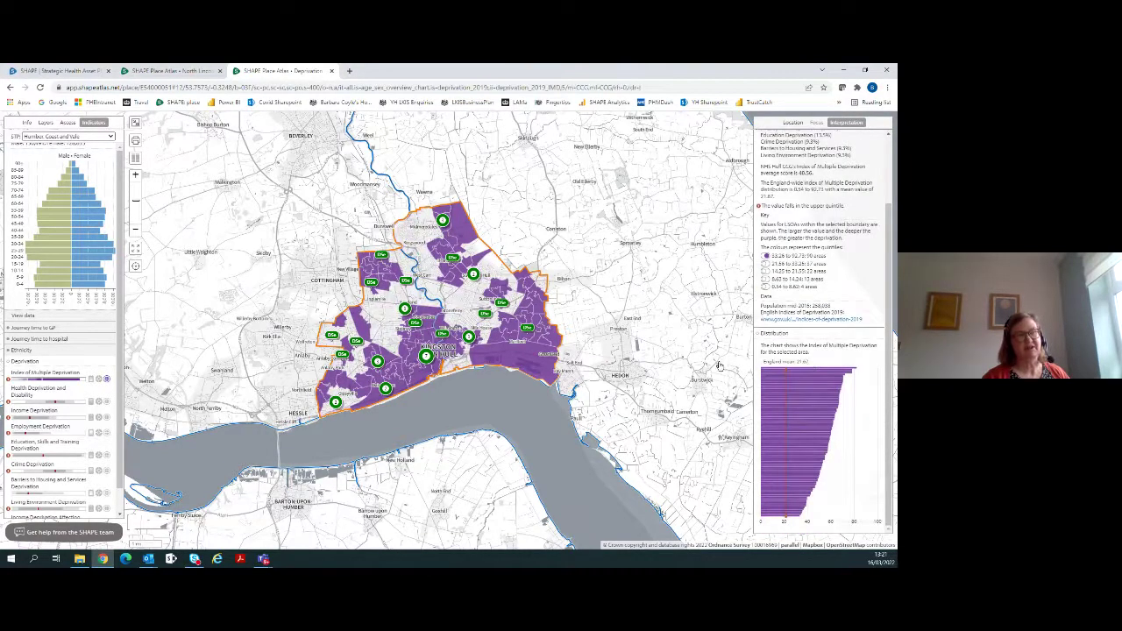
click(793, 124)
scroll(797, 263, down, 5)
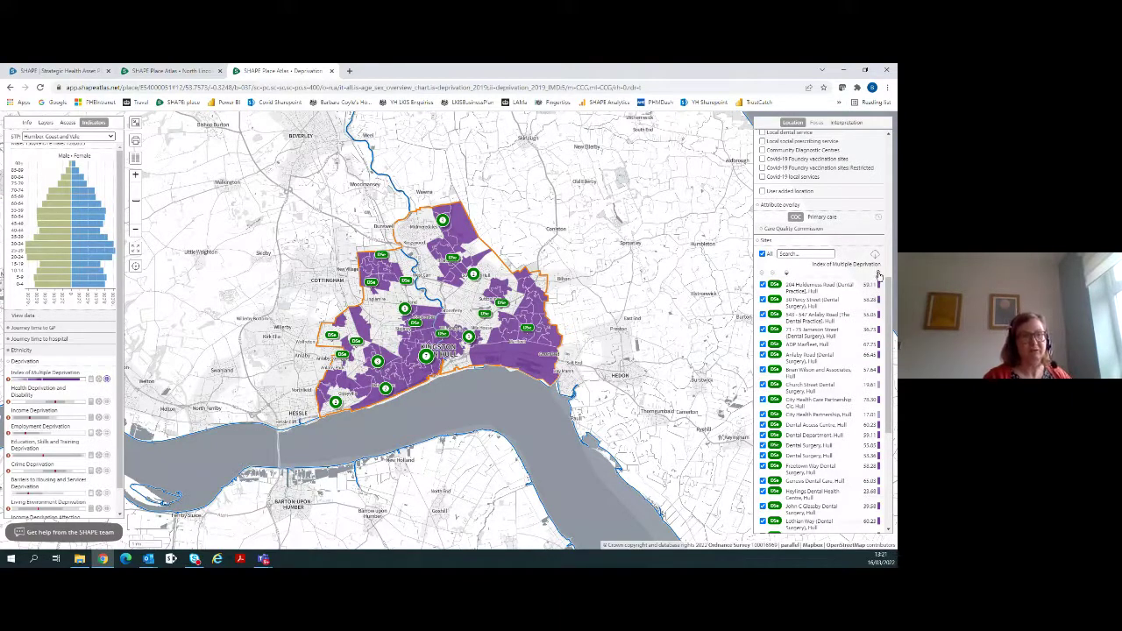
click(879, 274)
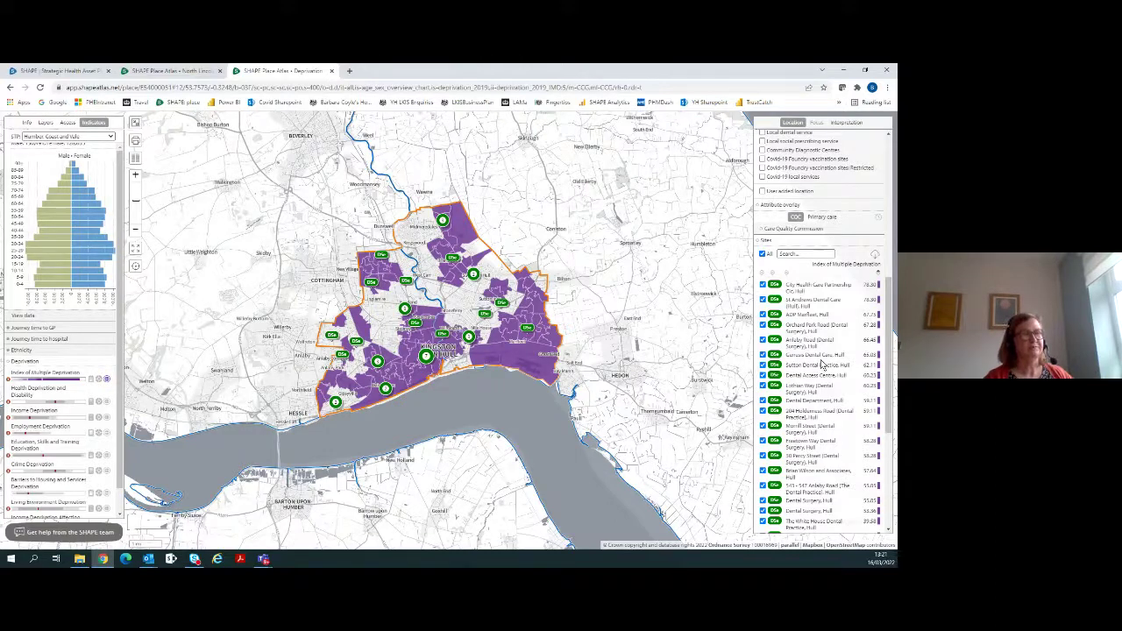
Remove the Index of Multiple Deprivation indicator from the map
scroll(822, 364, up, 3)
scroll(855, 358, up, 4)
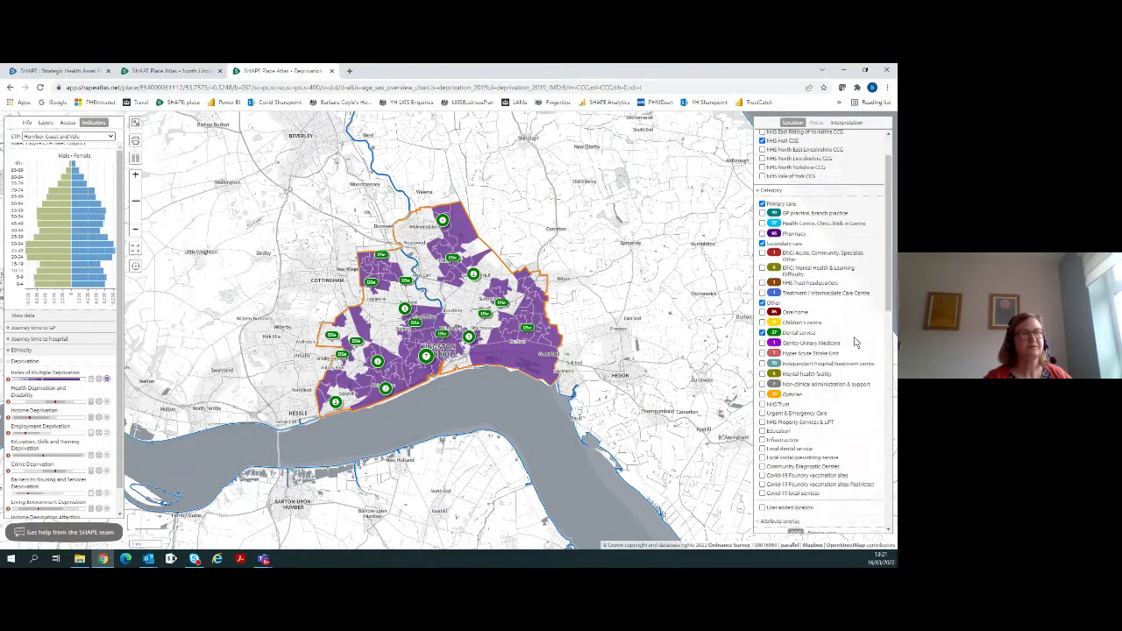
click(844, 122)
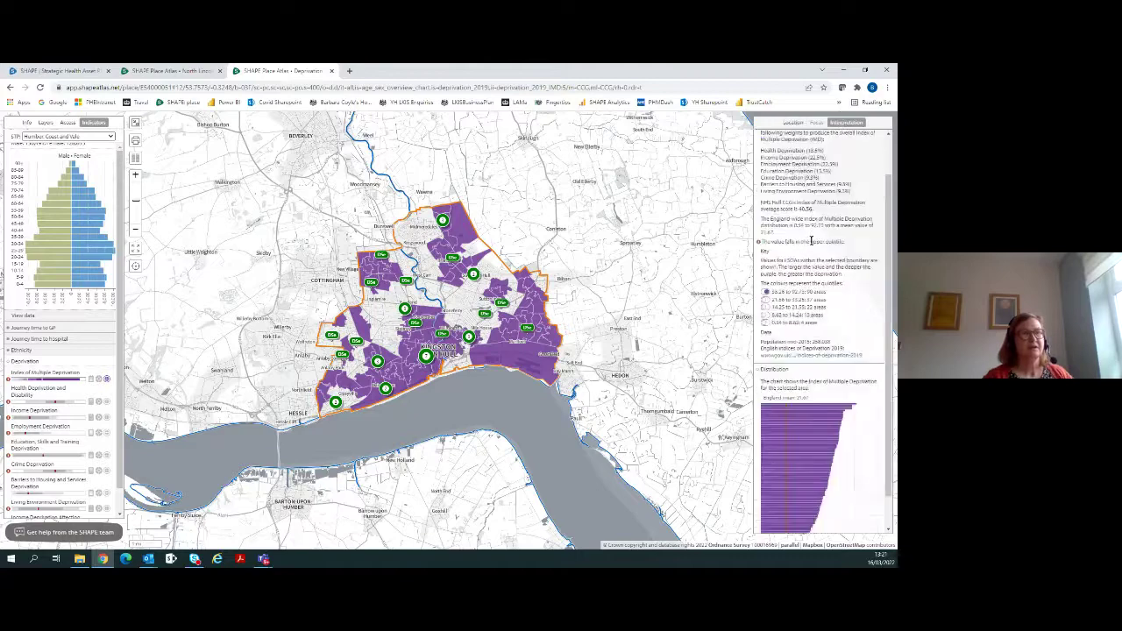
click(106, 379)
Show GP practice, branch practice sites in NHS Hull CCG in place of the dental services
click(791, 122)
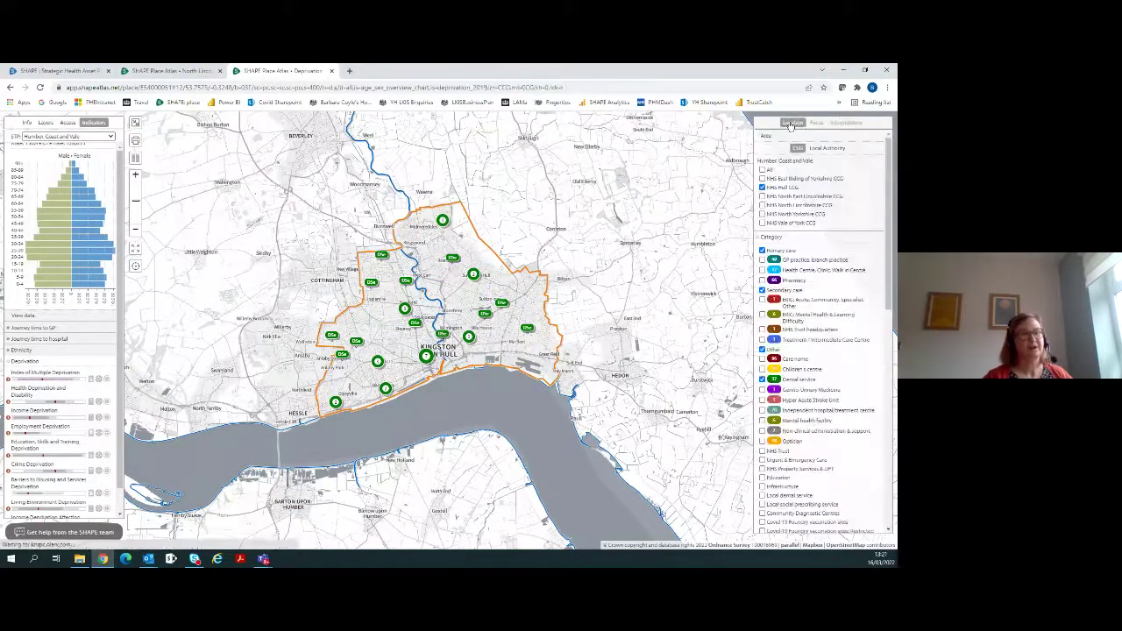
scroll(824, 377, down, 5)
scroll(824, 377, down, 2)
scroll(824, 379, up, 7)
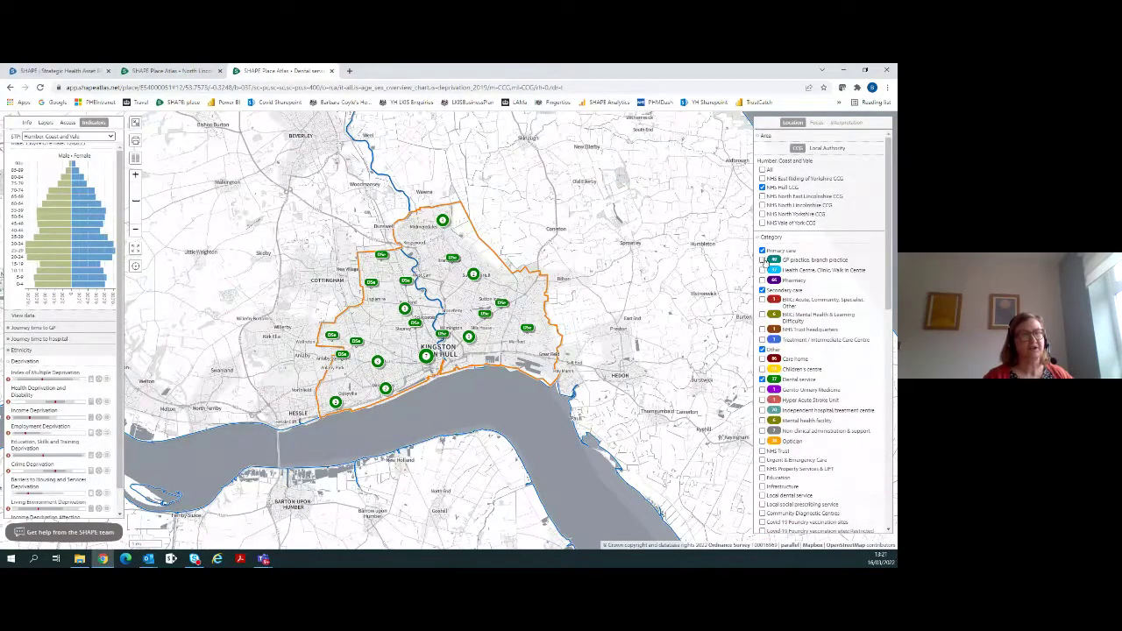
click(762, 288)
click(761, 260)
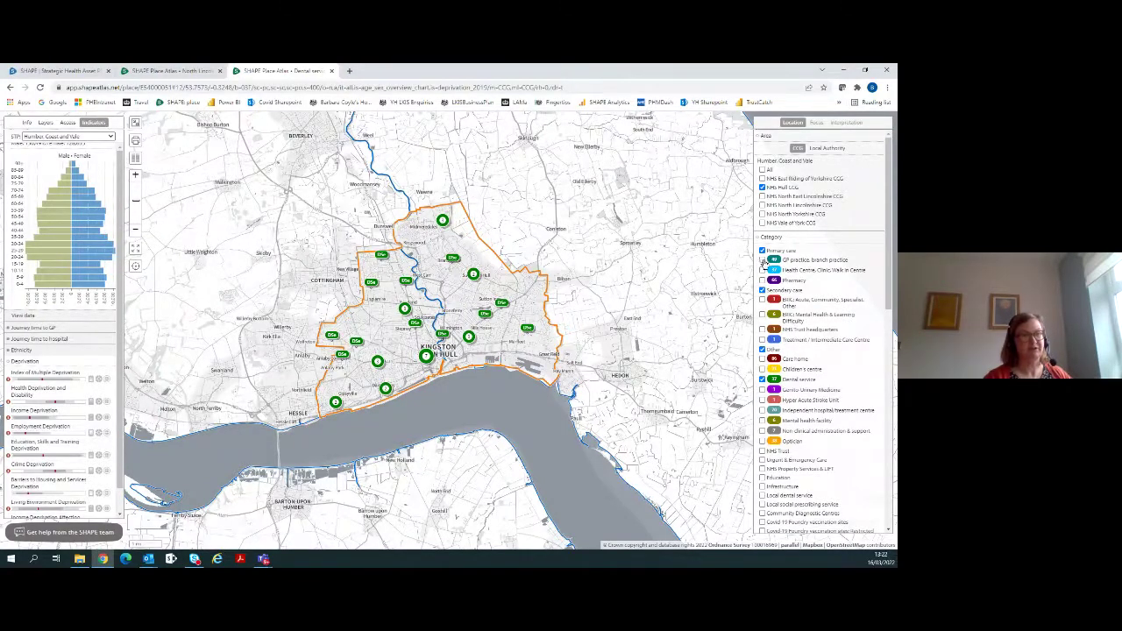
click(763, 261)
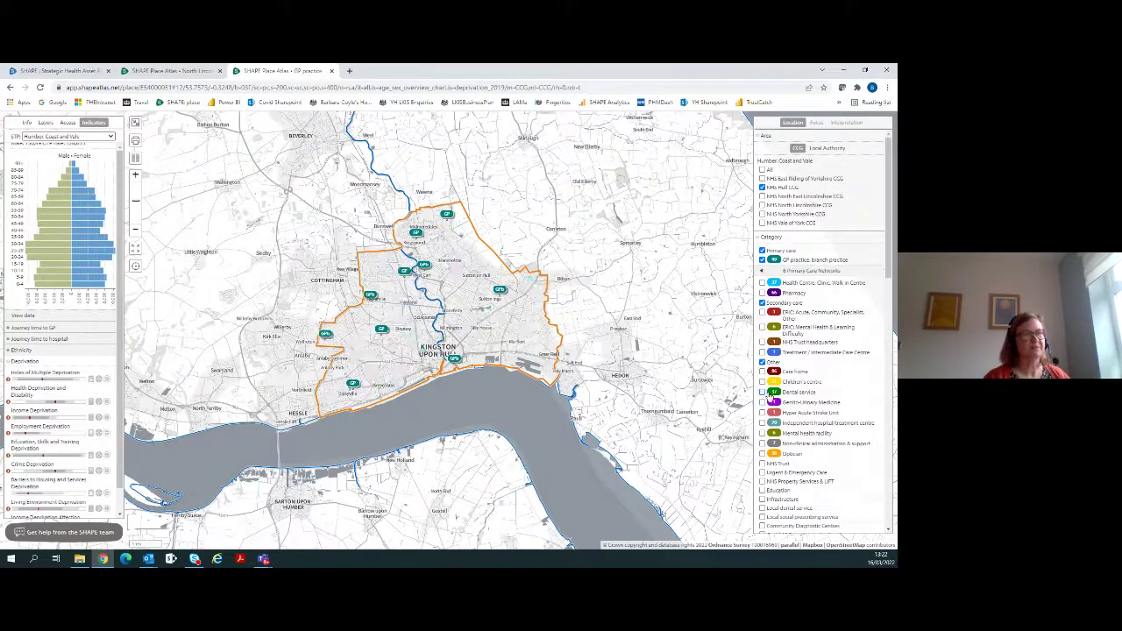
Overlay the primary care registered patients attribute on the GP sites for practices with 16,000 or more patients
scroll(845, 307, down, 5)
scroll(844, 306, down, 1)
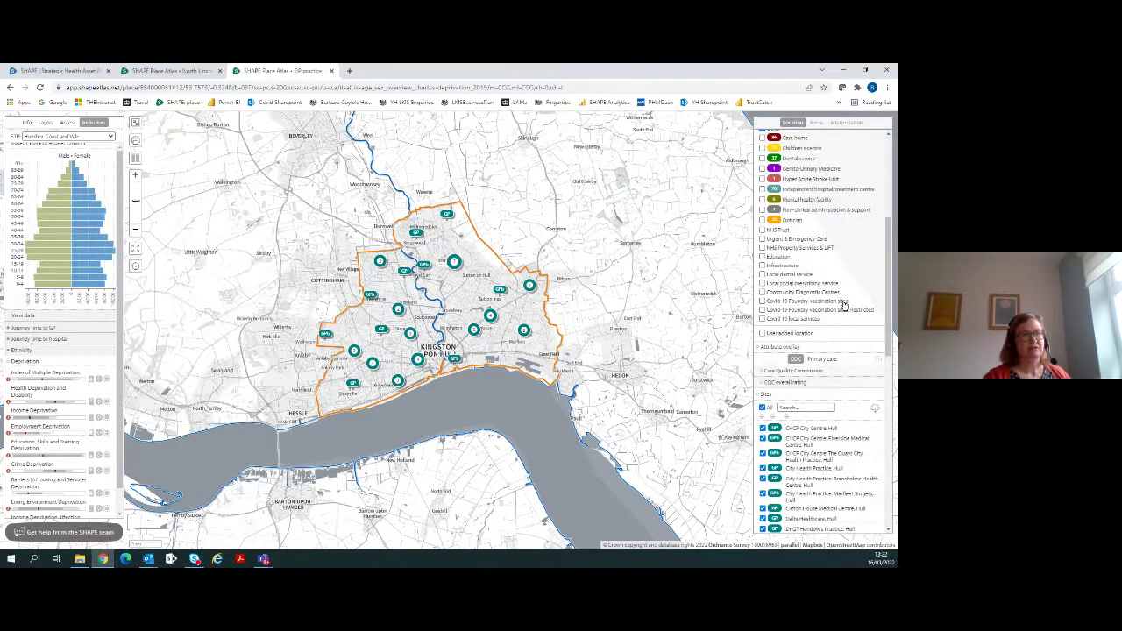
scroll(844, 307, down, 3)
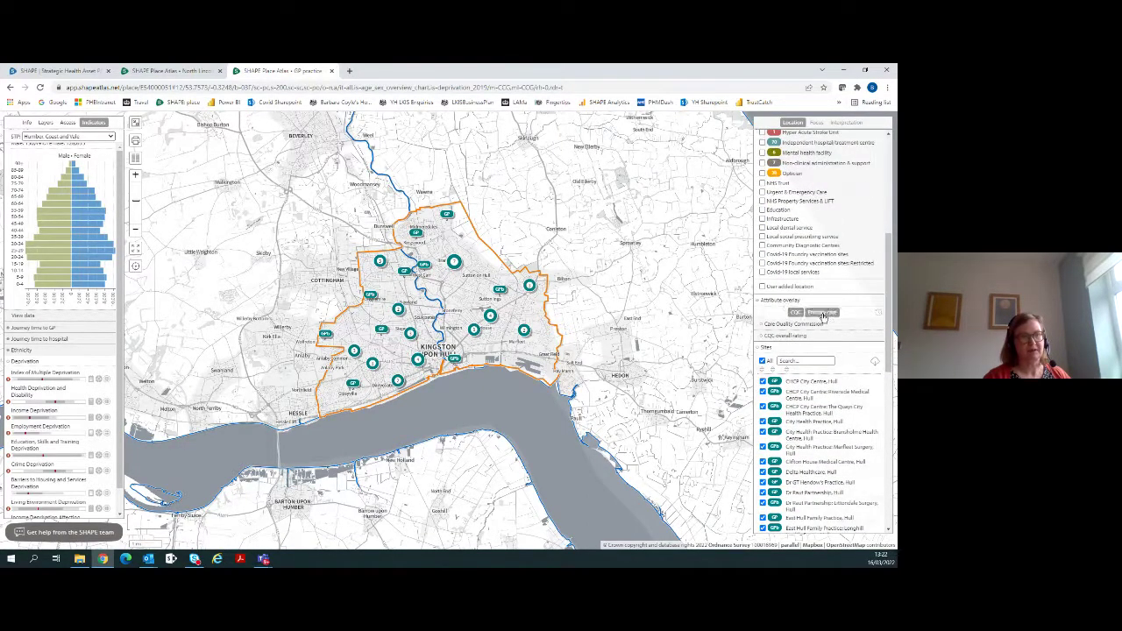
click(821, 314)
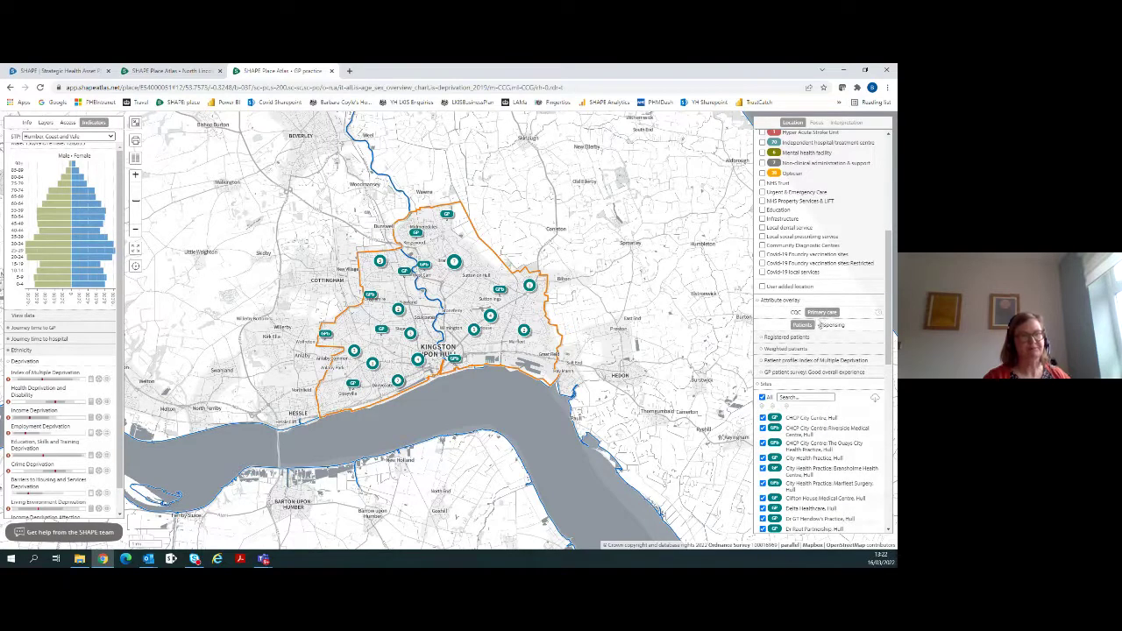
click(781, 340)
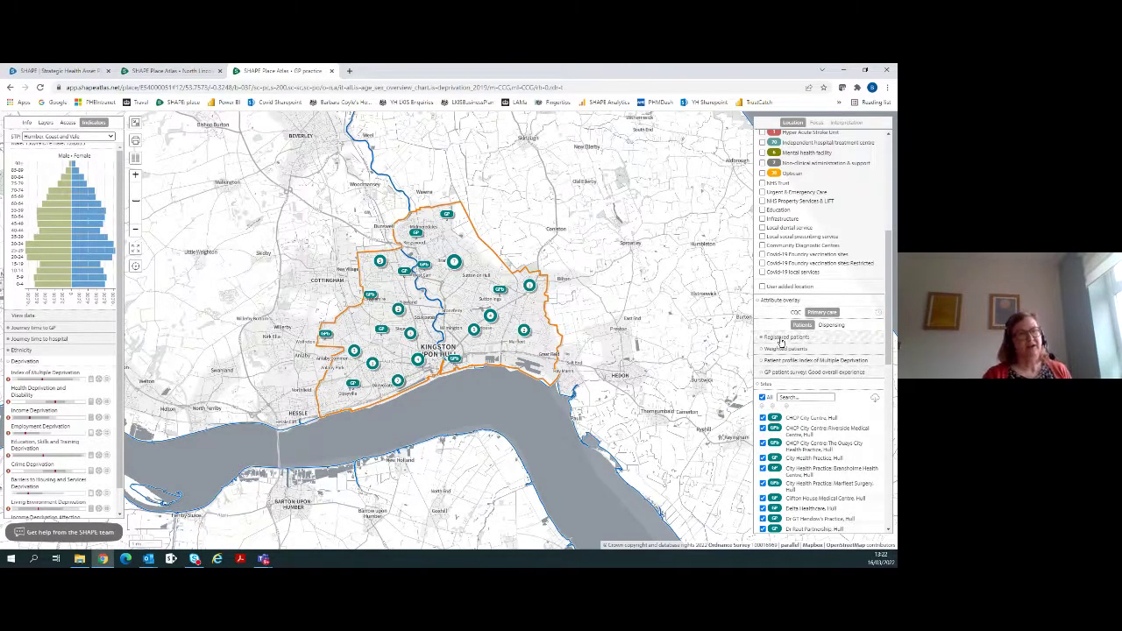
scroll(801, 350, down, 2)
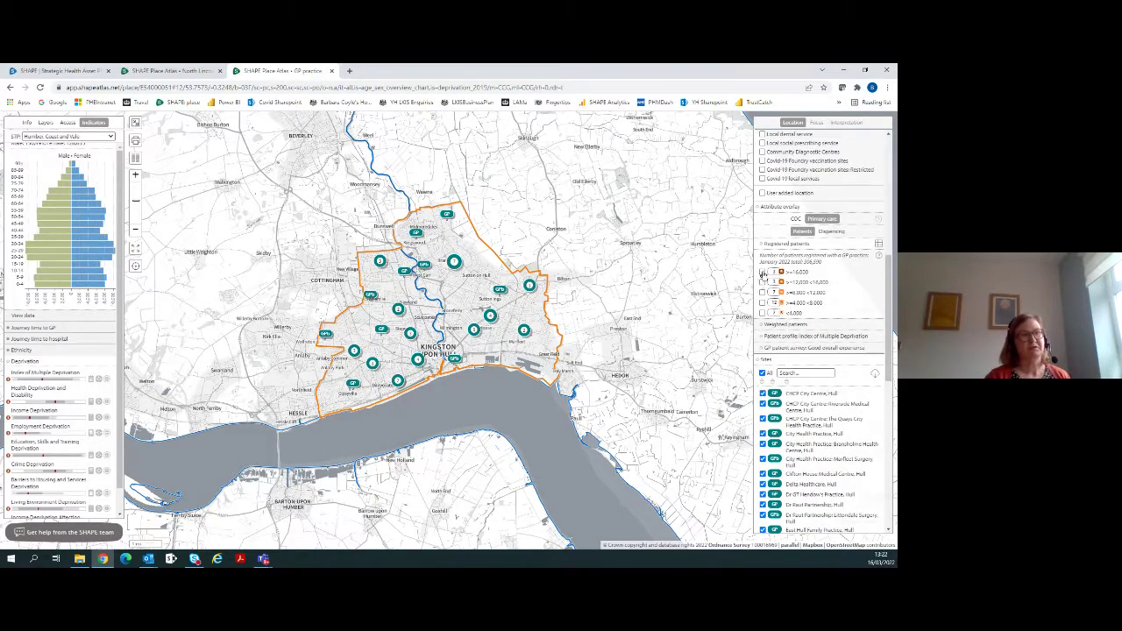
click(763, 273)
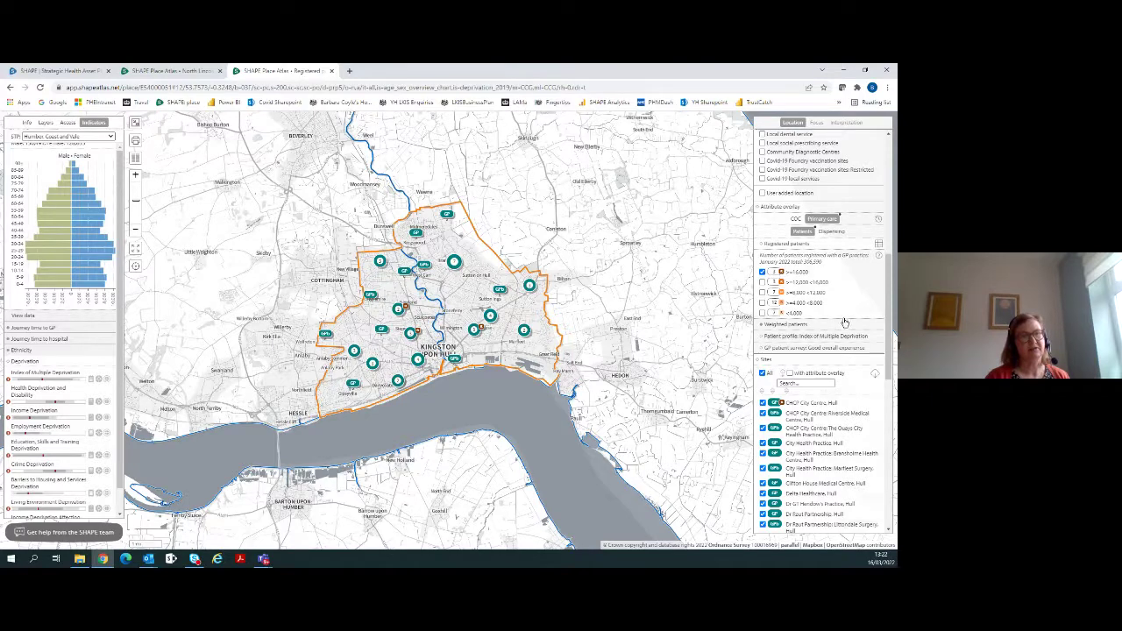
Restrict the map to GP sites with the attribute overlay and sort the selected sites to the top of the list
click(789, 375)
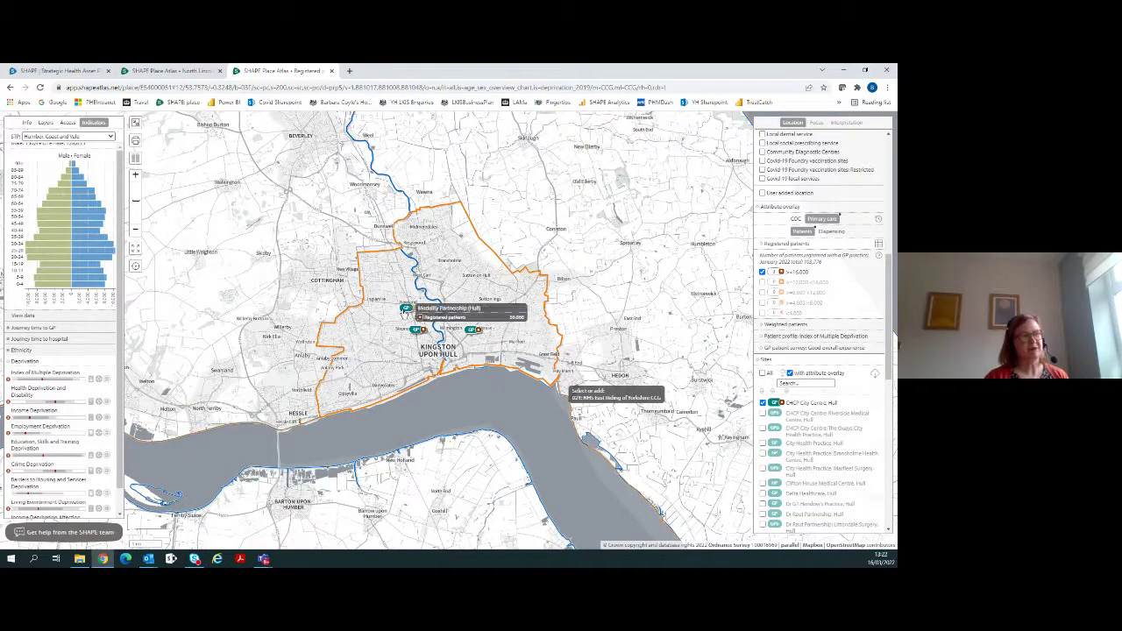
mouse_move(474, 334)
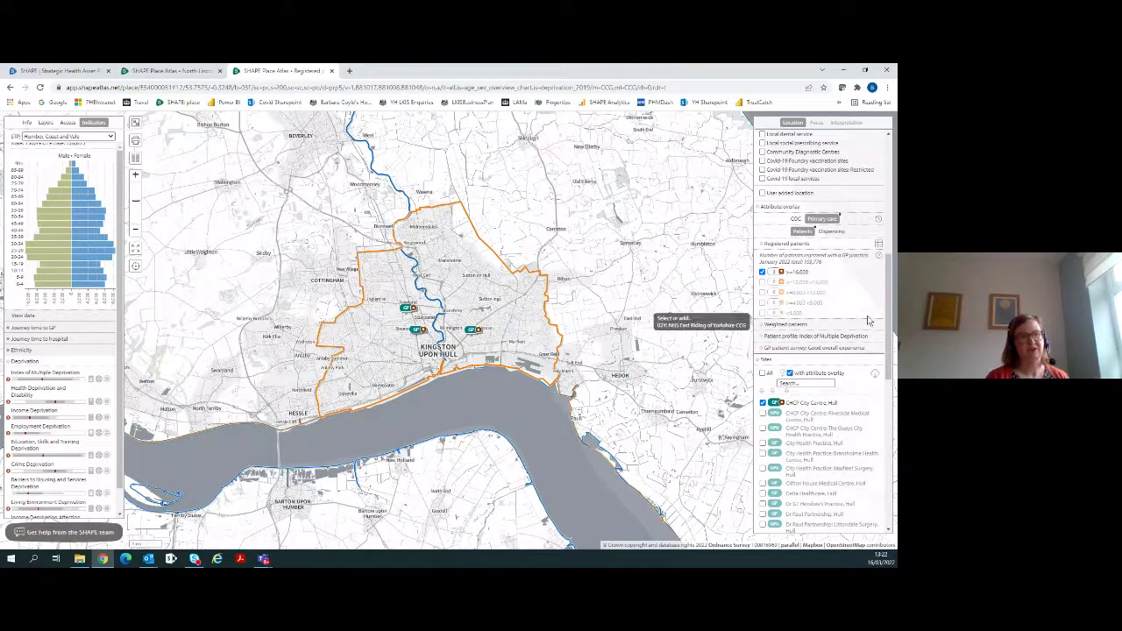
scroll(866, 319, down, 3)
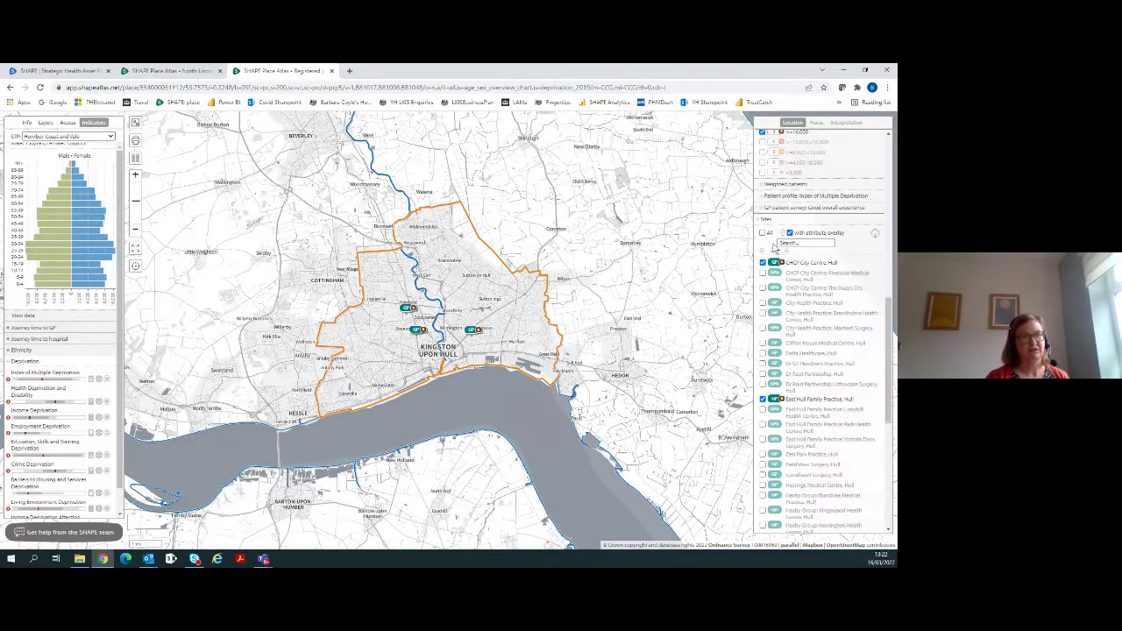
scroll(762, 254, up, 4)
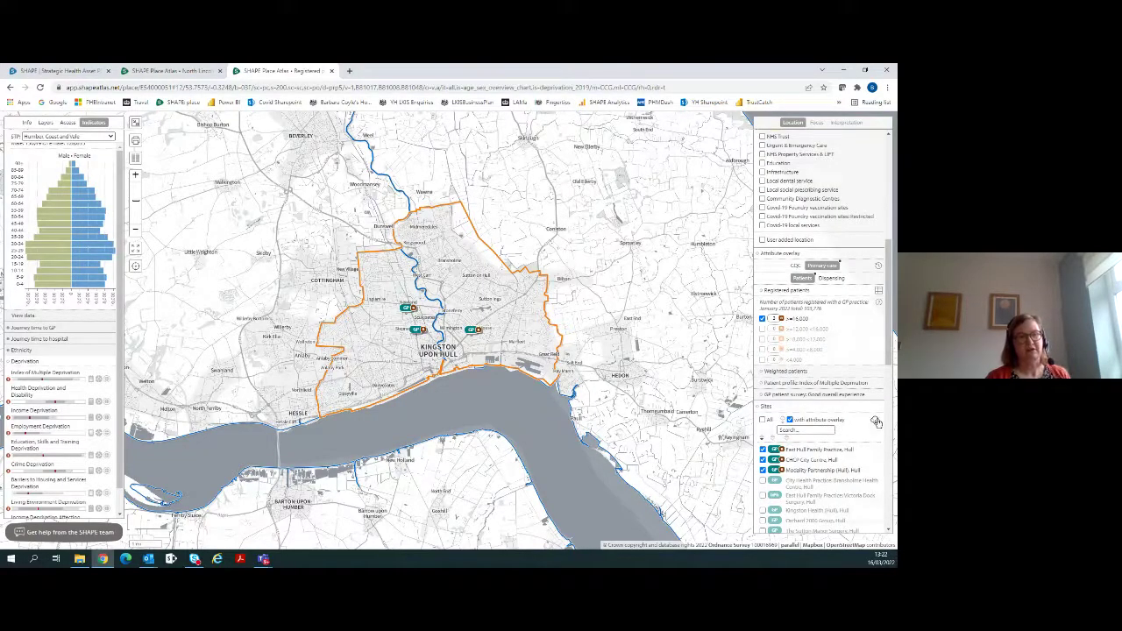
Clear the registered patients overlay and select all GP practice sites again
click(762, 320)
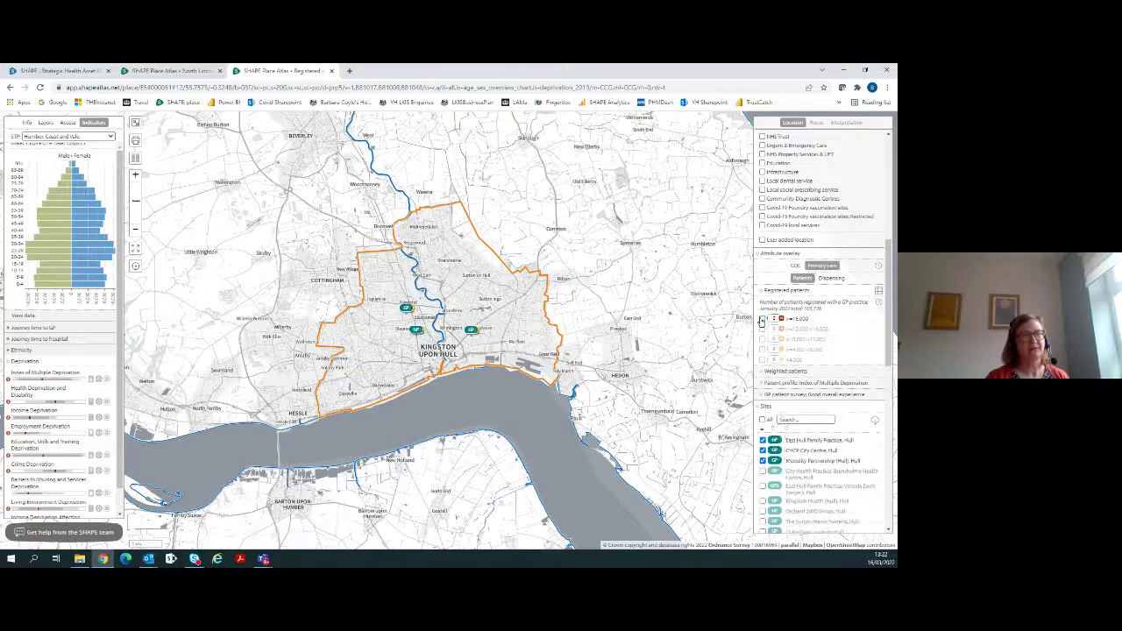
click(774, 298)
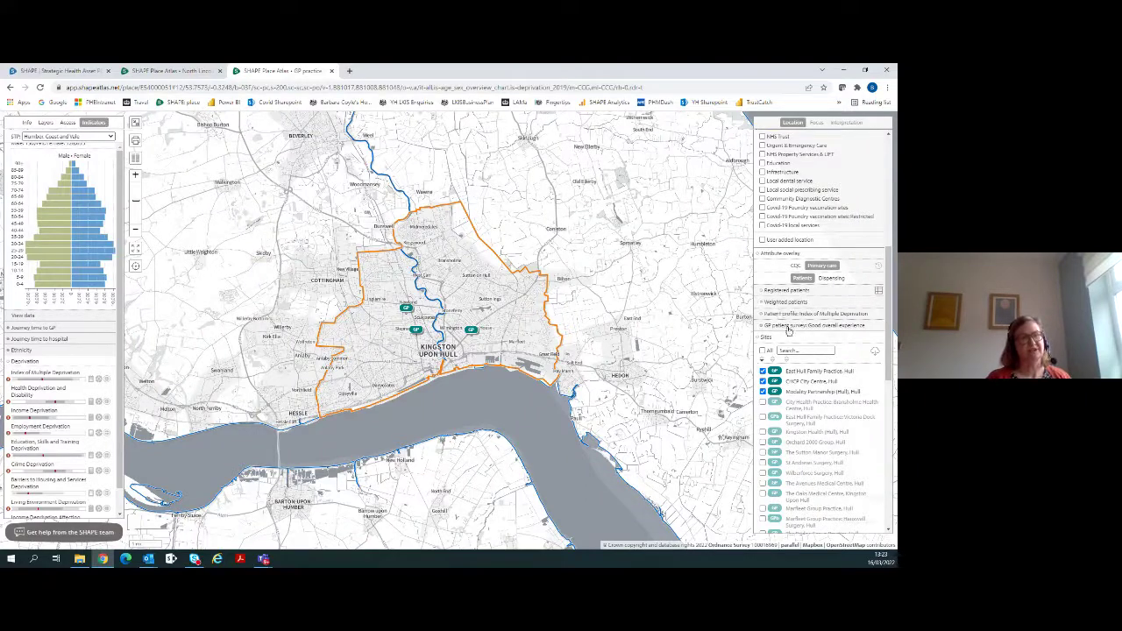
click(762, 351)
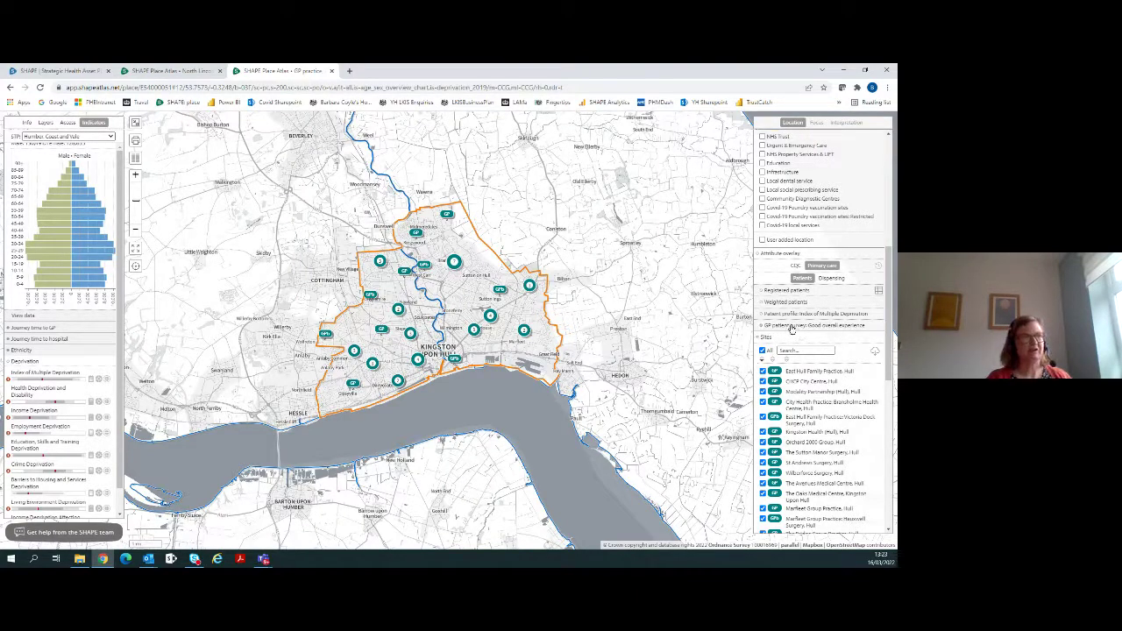
Open the site details of the northernmost GP practice inside the Hull CCG boundary
scroll(813, 319, up, 5)
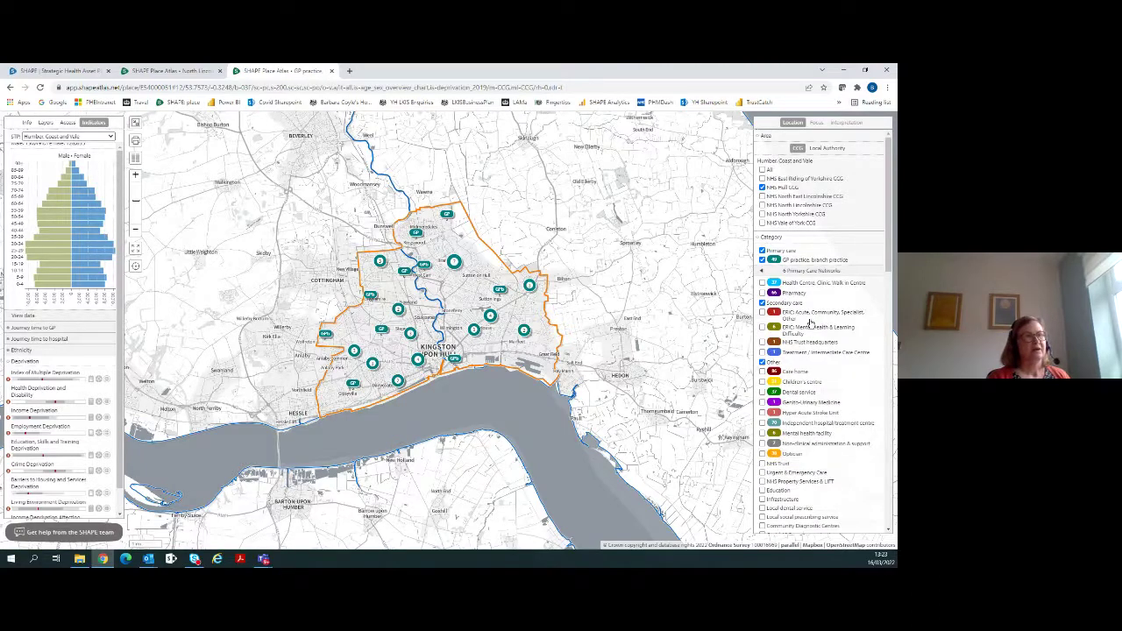
click(465, 262)
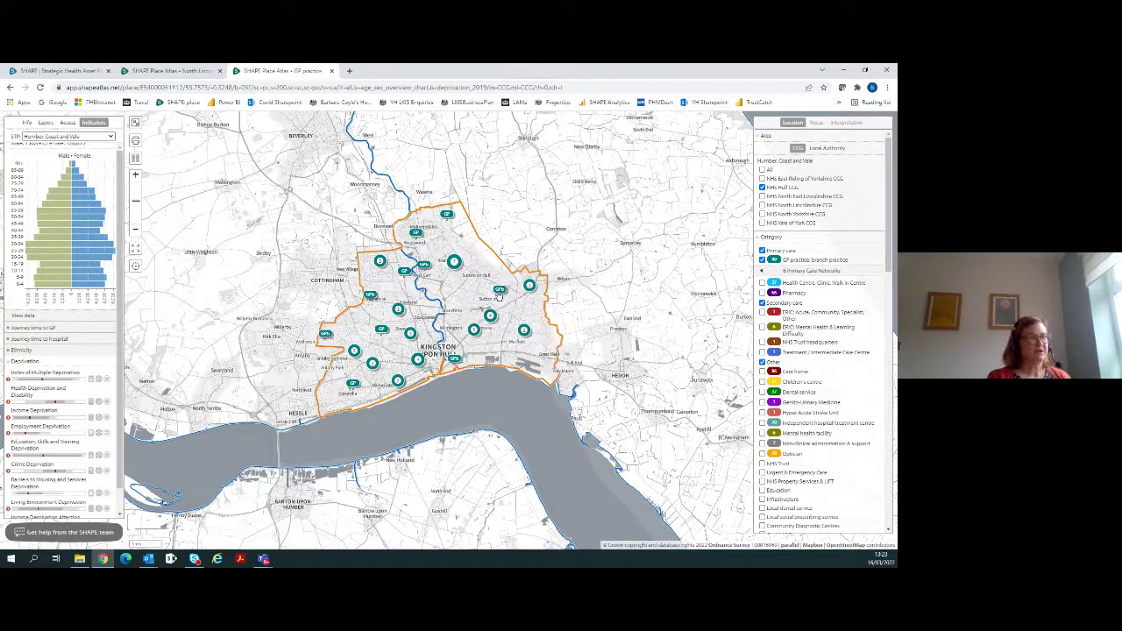
click(460, 232)
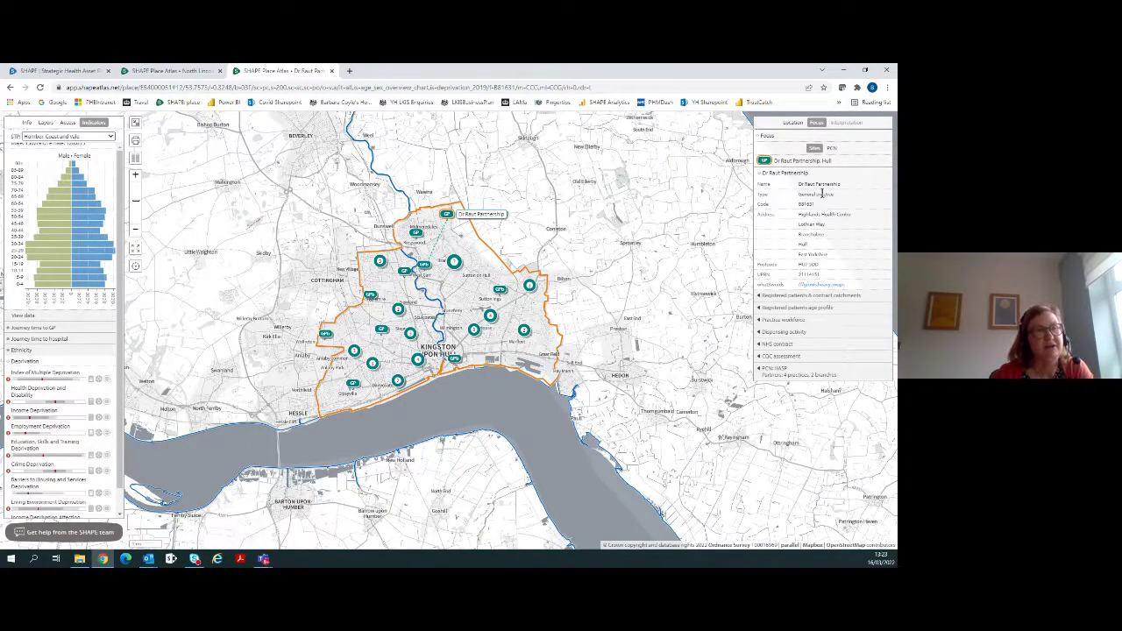
Map the practice's registered patient catchment by LSOA, examine the areas around the practice, and close the catchment
click(781, 297)
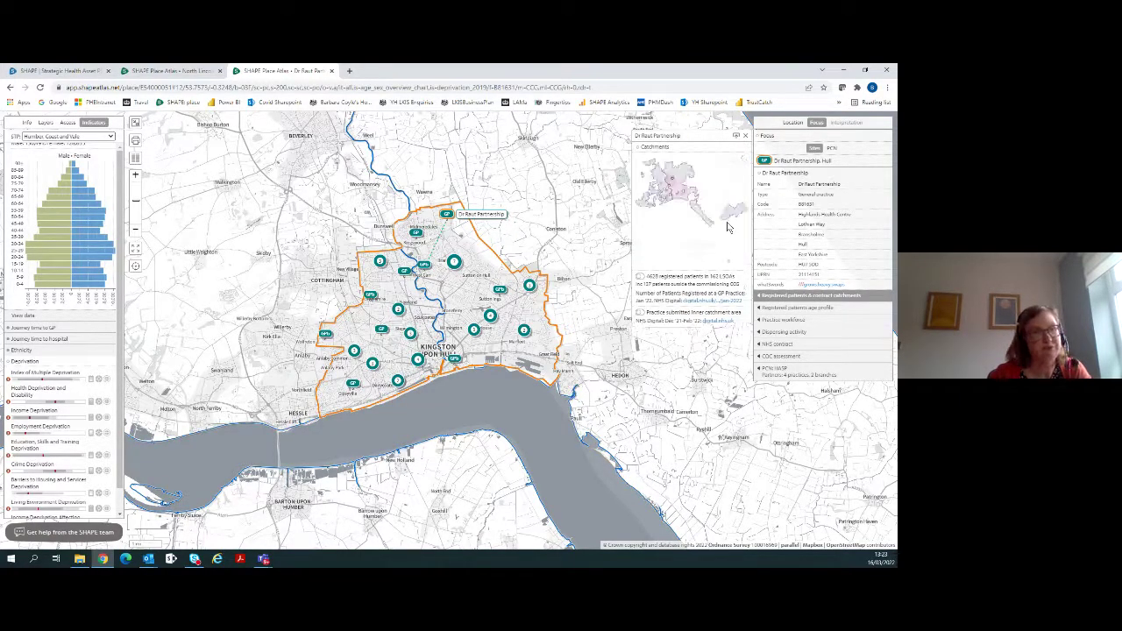
click(641, 278)
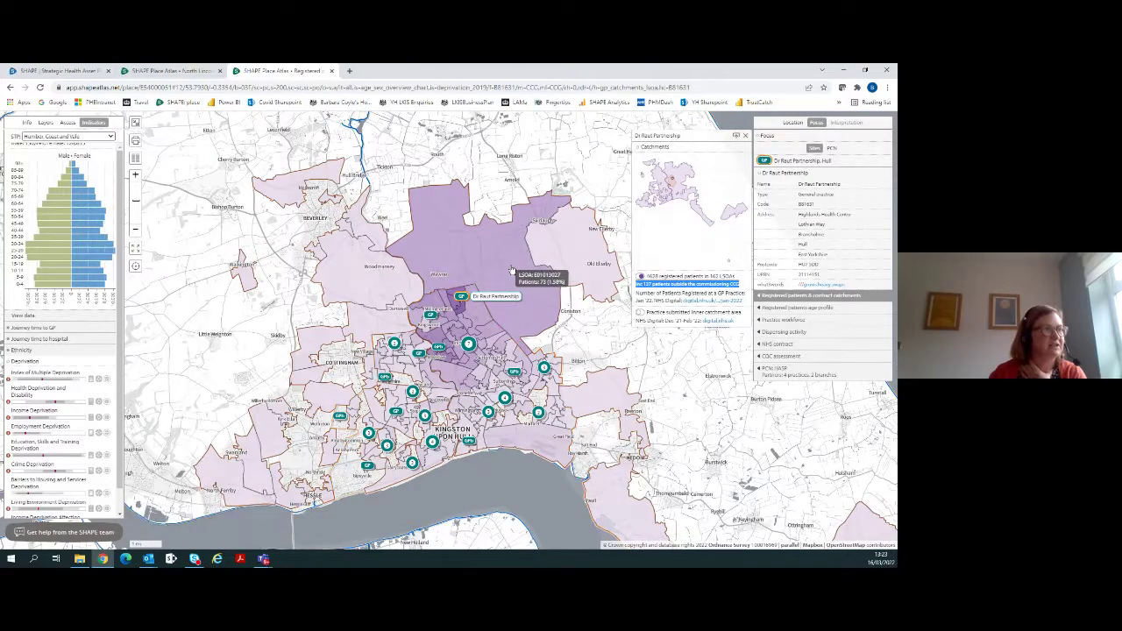
scroll(512, 269, up, 2)
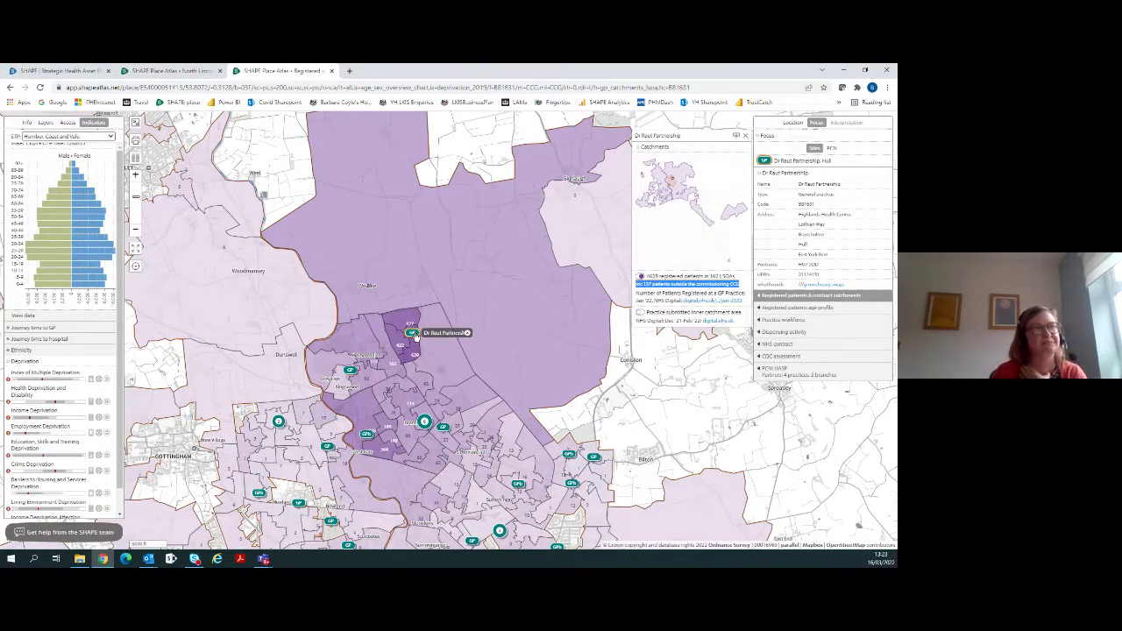
click(746, 137)
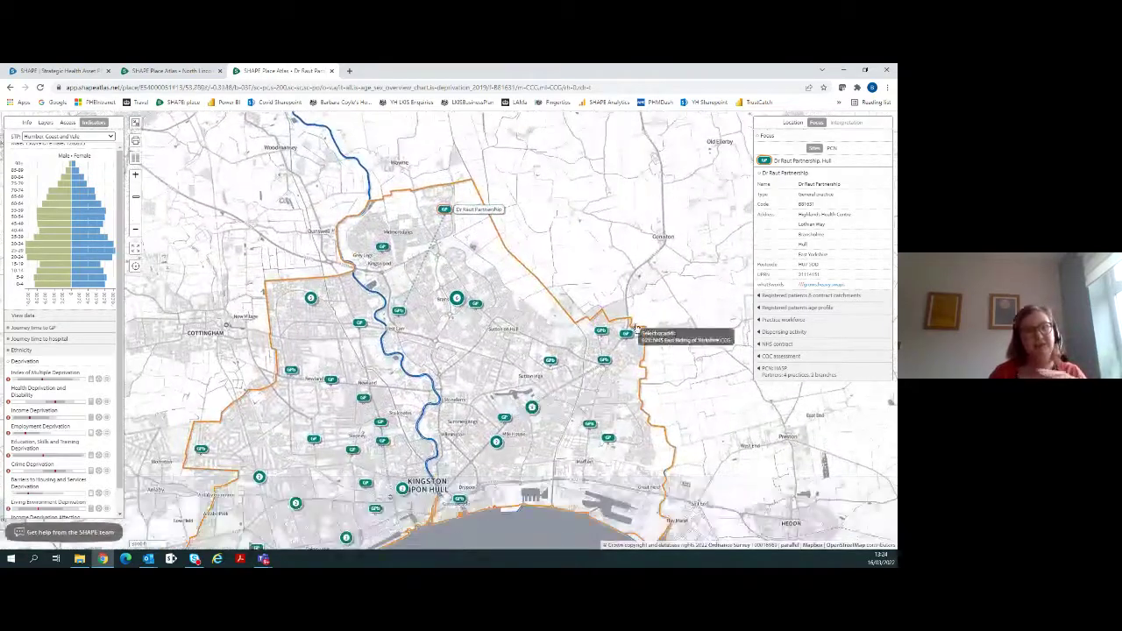
Review the practice's registered patients age profile and its workforce data for GP, Nurse and Direct Patient Care staff
click(777, 309)
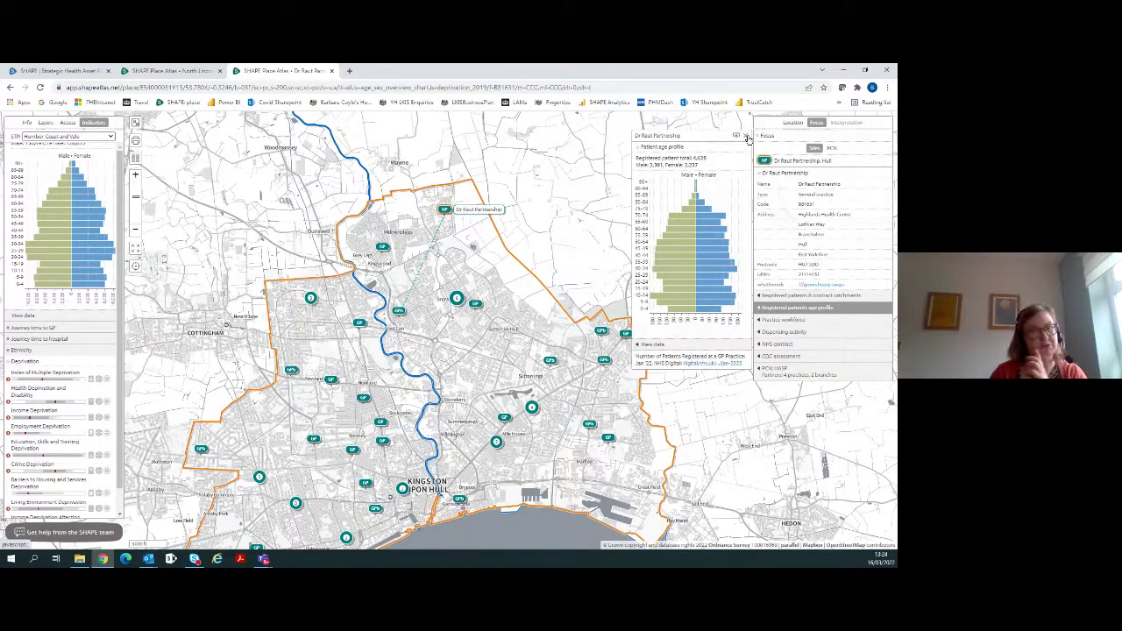
click(746, 137)
click(772, 320)
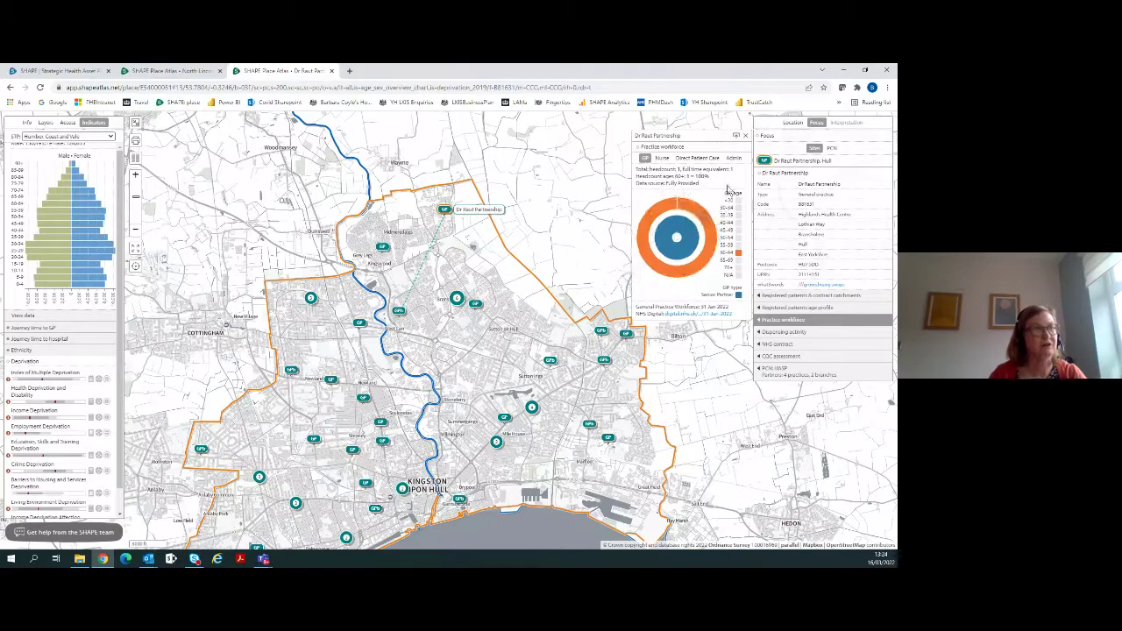
click(663, 160)
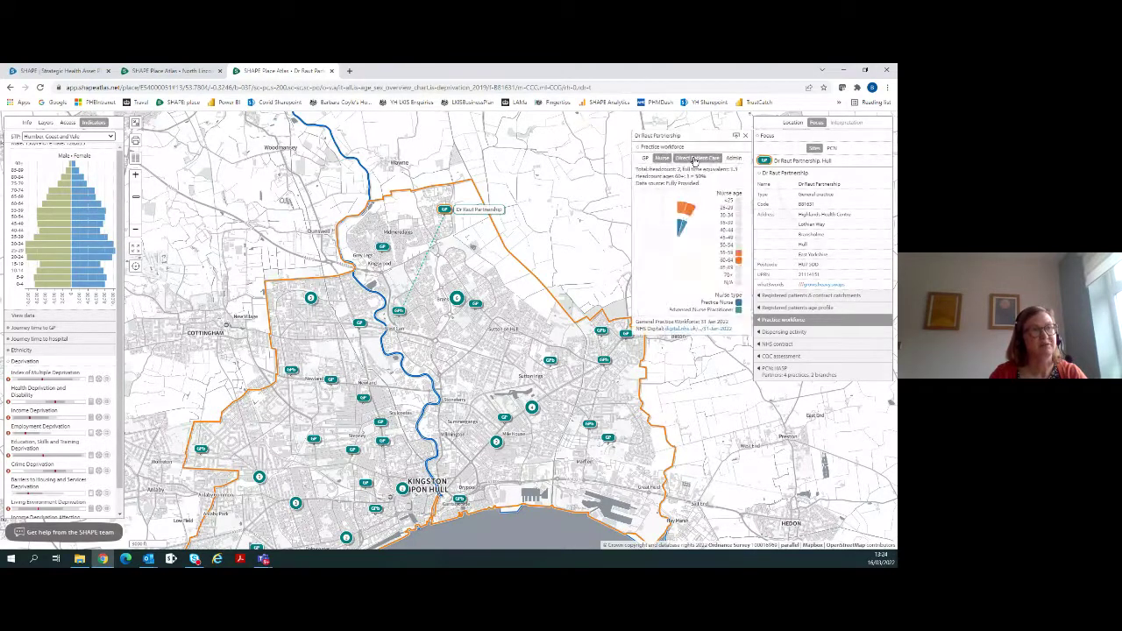
click(702, 158)
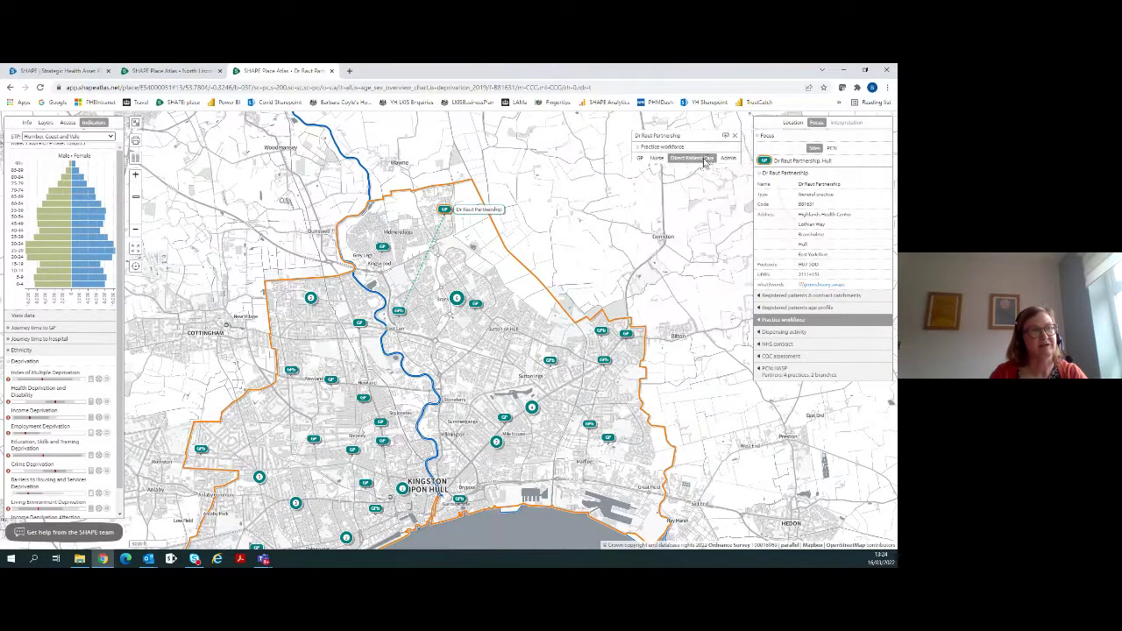
click(644, 159)
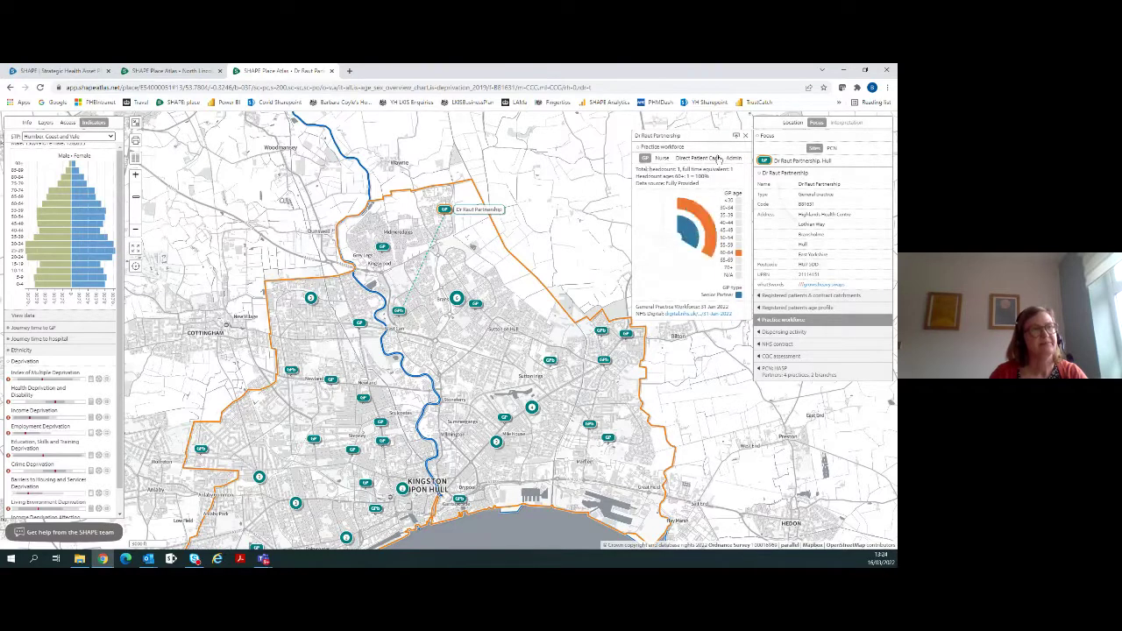
Map the practice's dispensing activity for its top 20 dispensing pharmacies, examine the links to the pharmacies, and close it
click(745, 136)
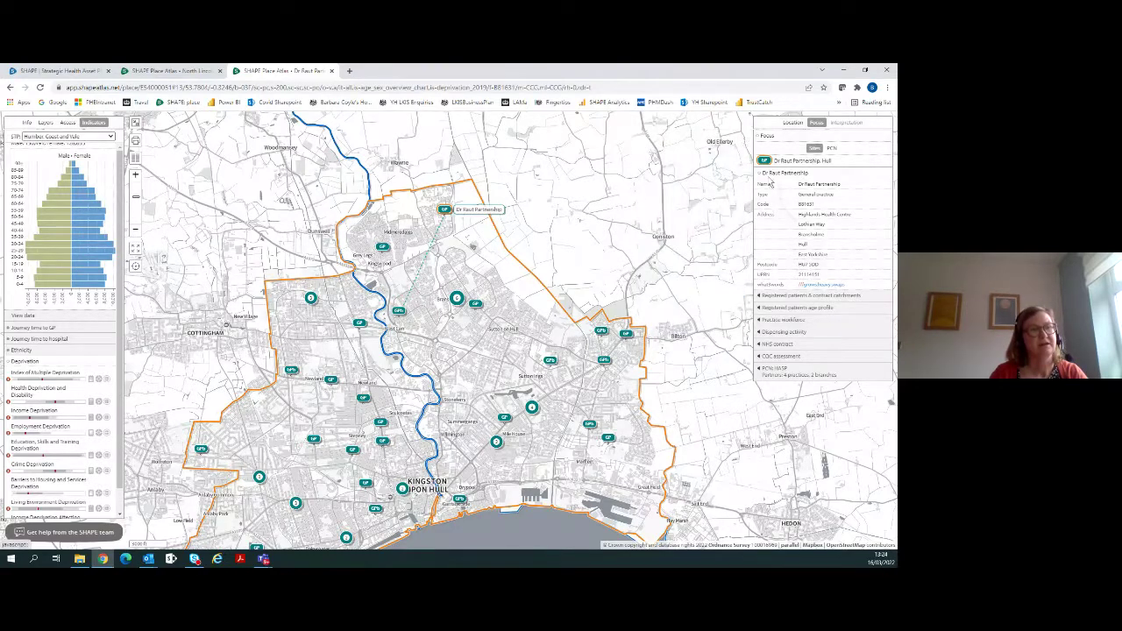
click(789, 332)
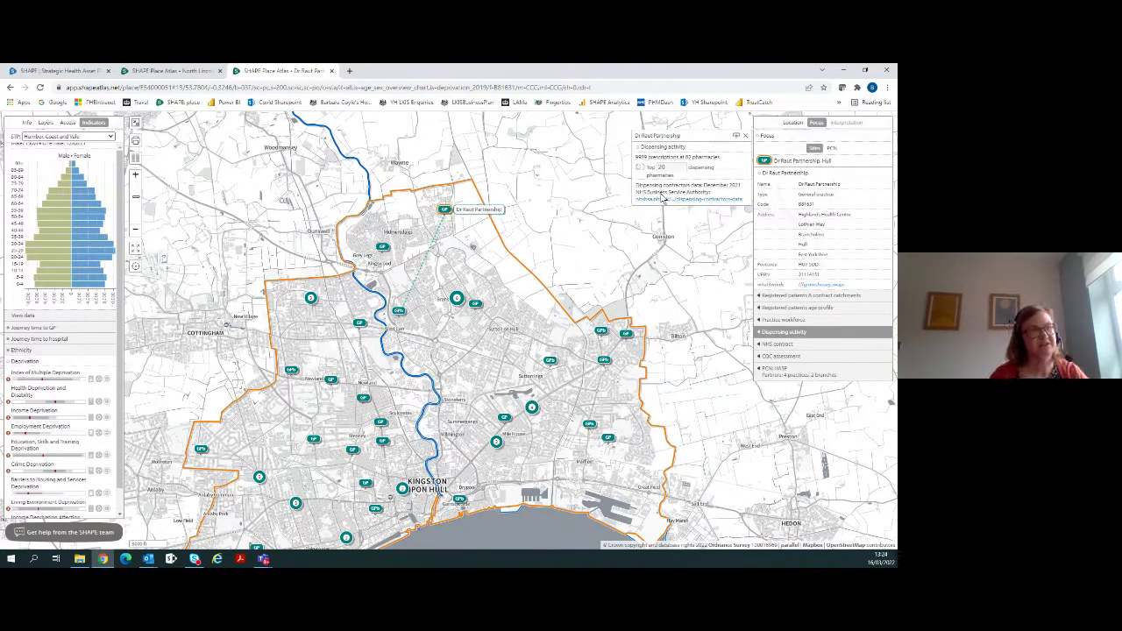
click(641, 166)
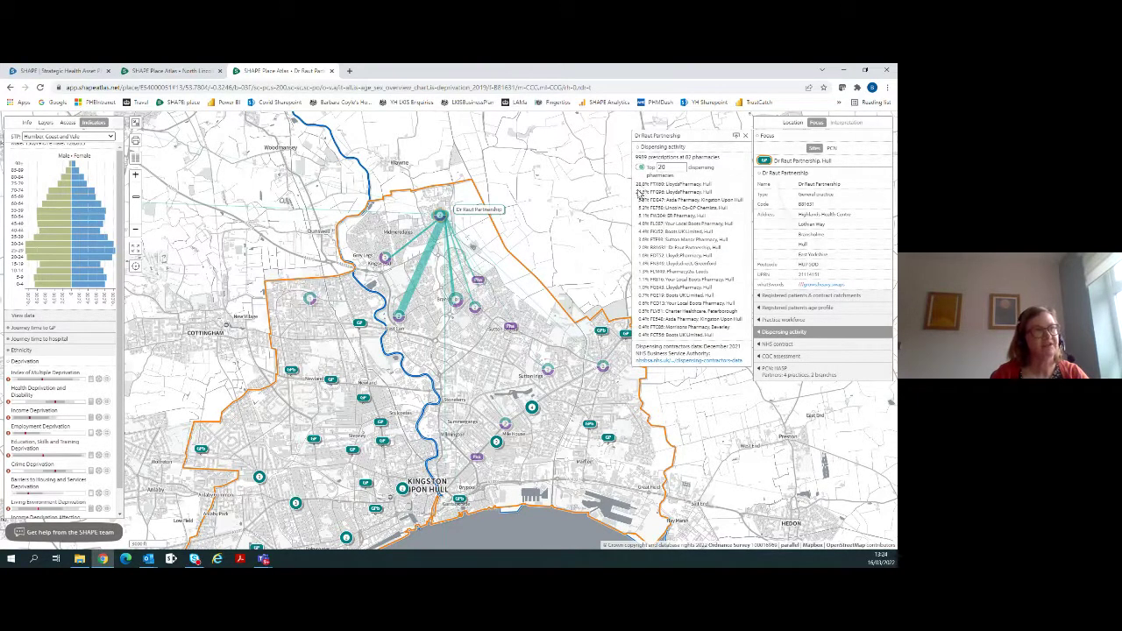
click(440, 216)
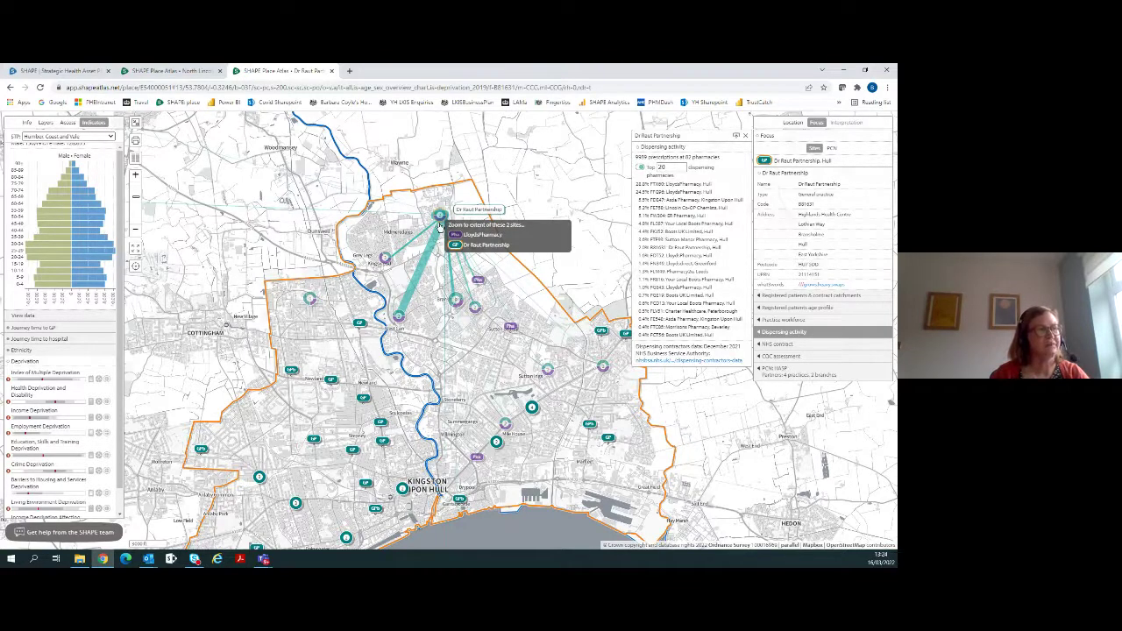
mouse_move(401, 319)
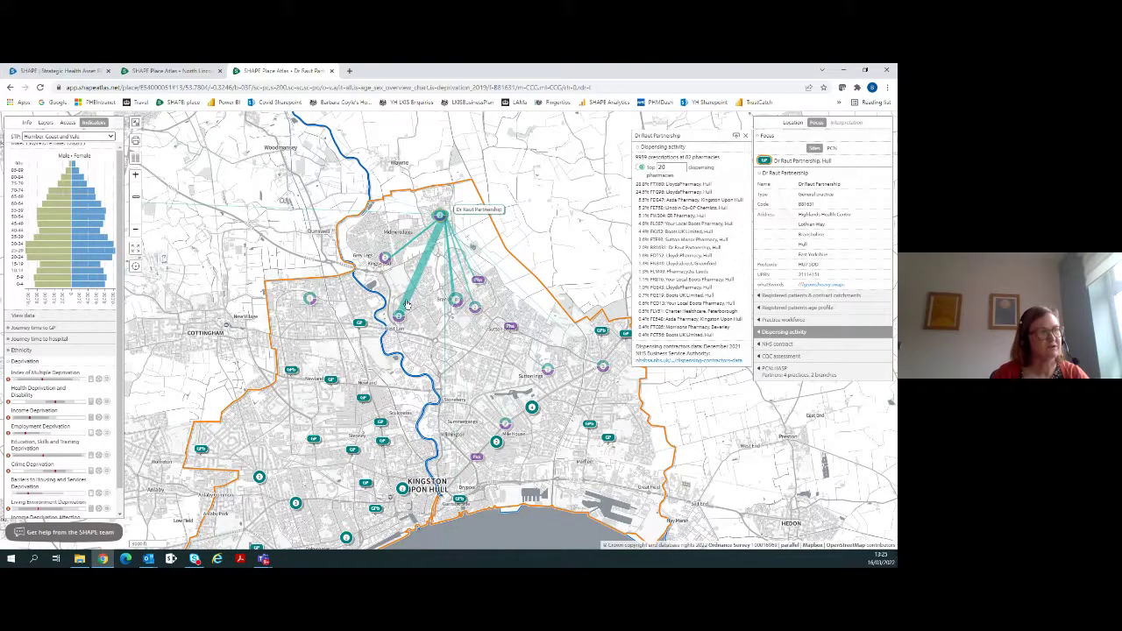
mouse_move(435, 237)
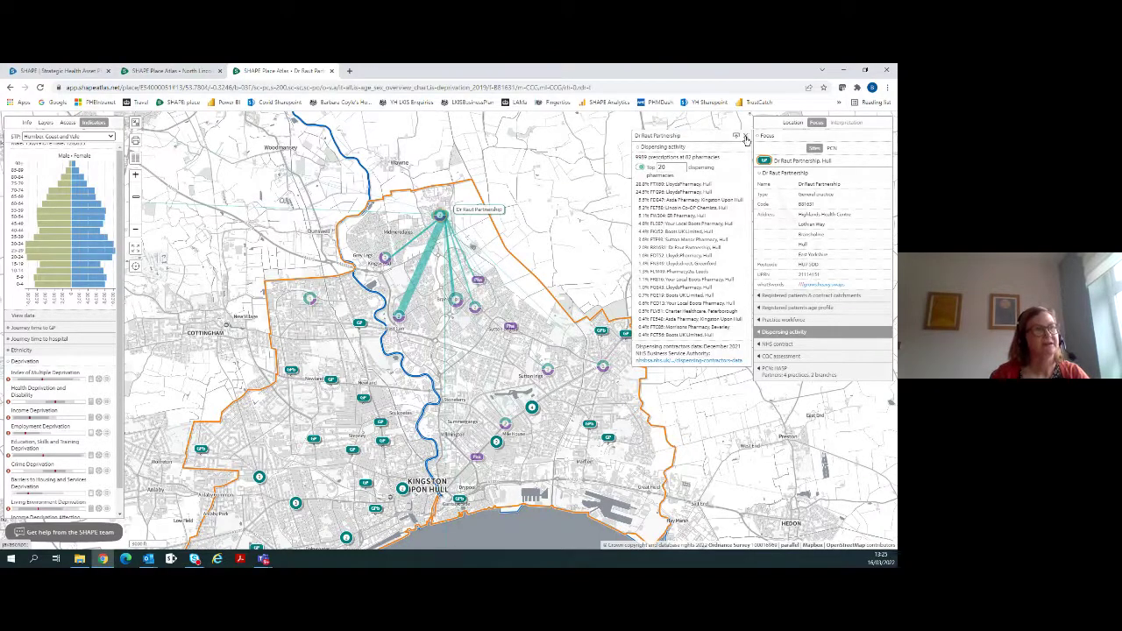
click(746, 138)
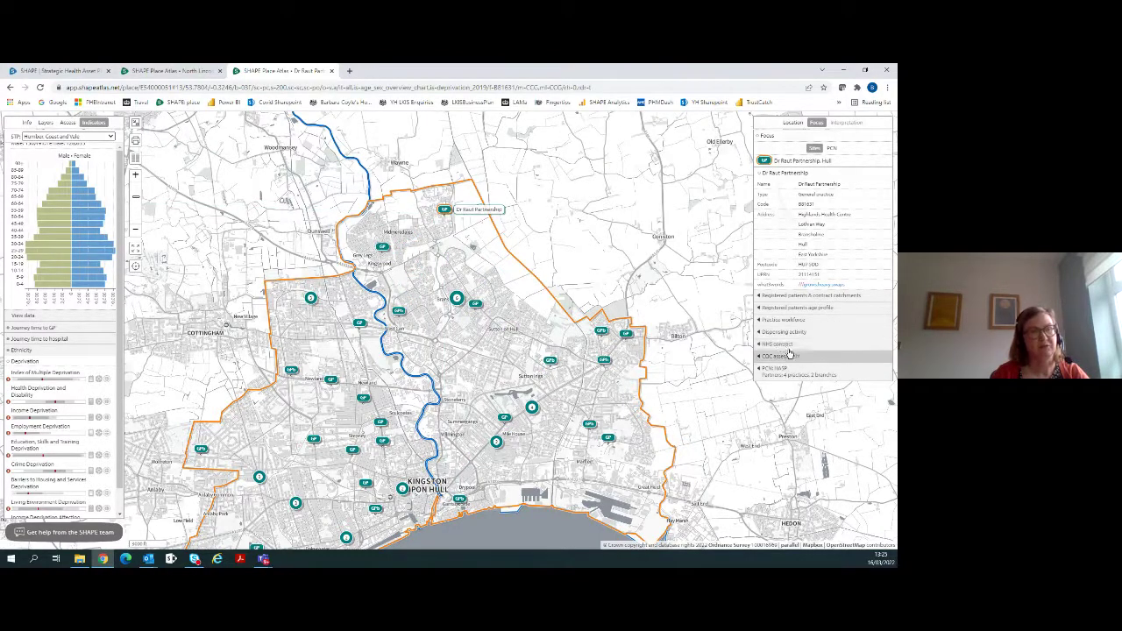
Review the practice's Primary Care Network links on the map and the partner list of the HASP network
click(777, 375)
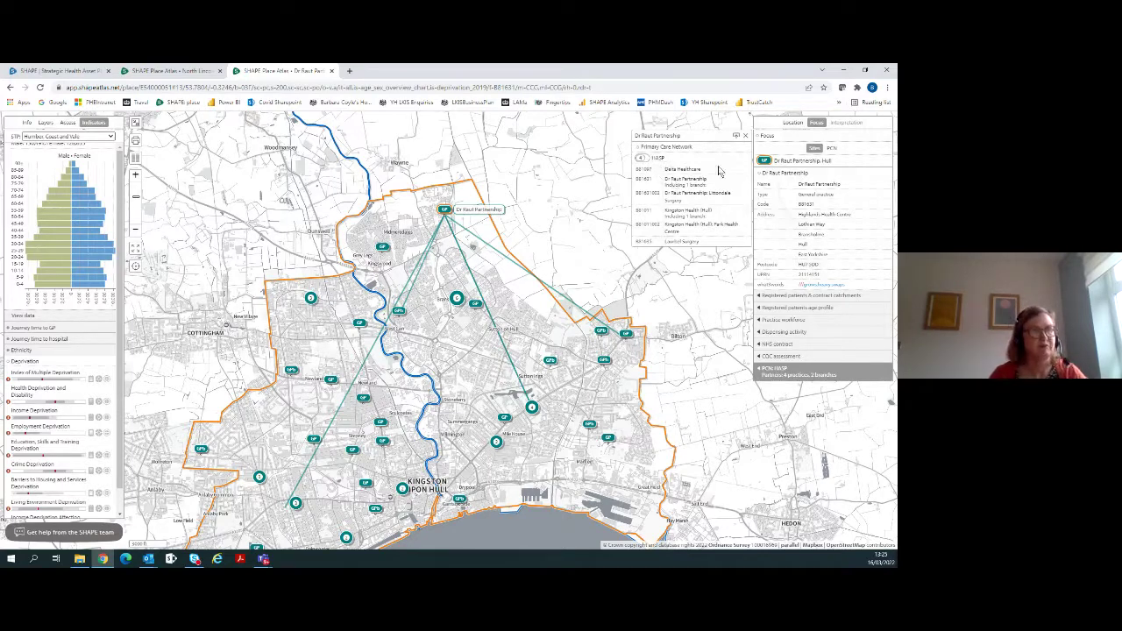
click(745, 136)
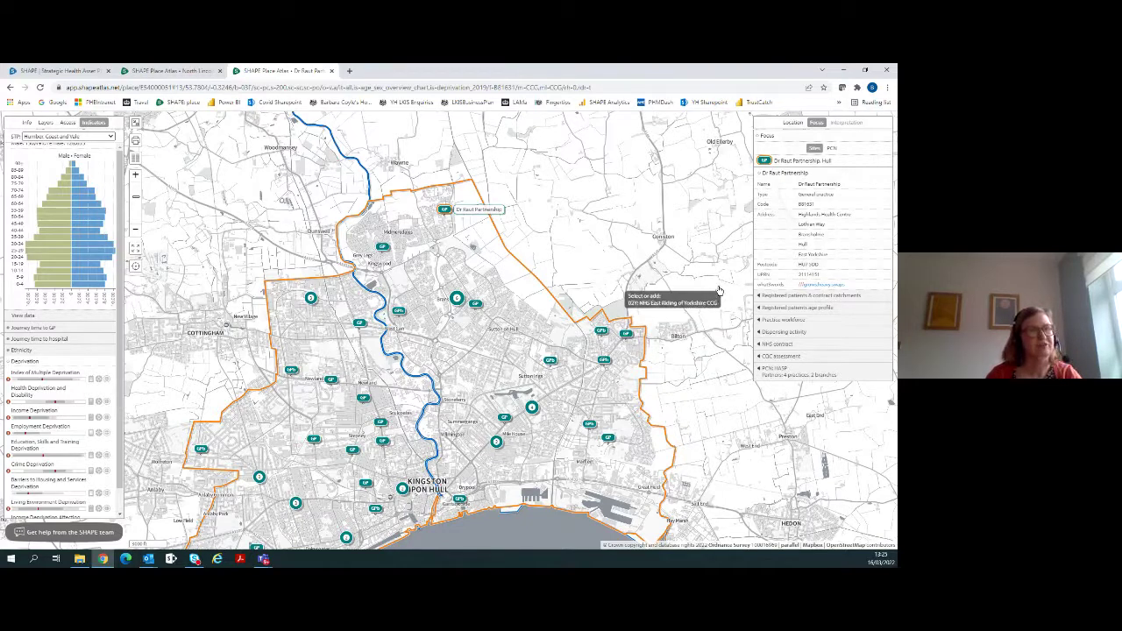
click(833, 150)
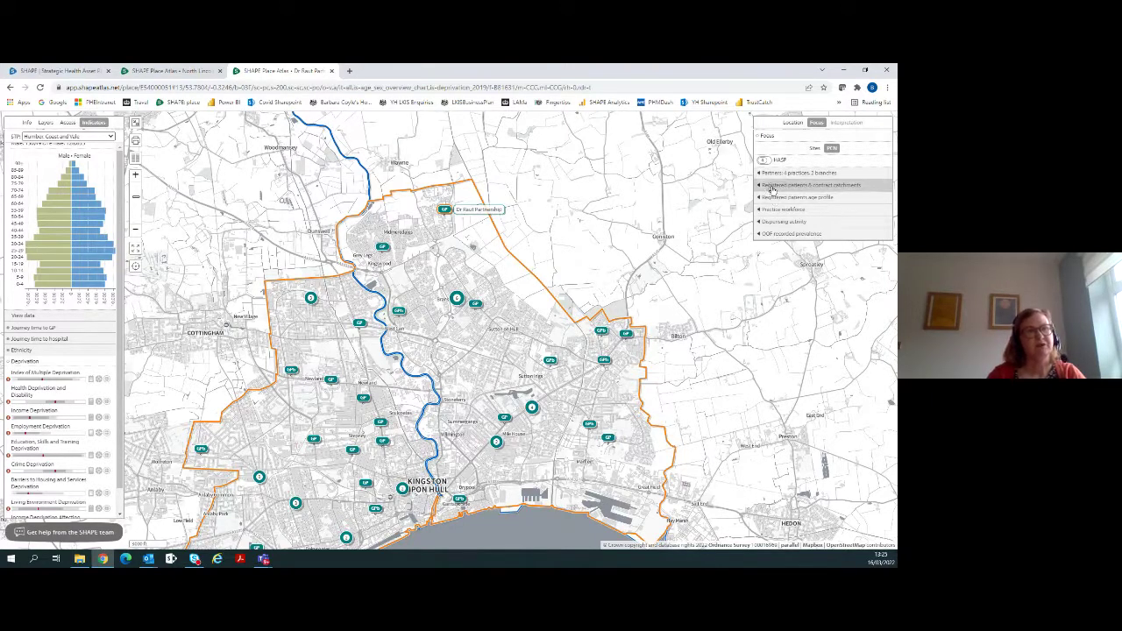
mouse_move(773, 176)
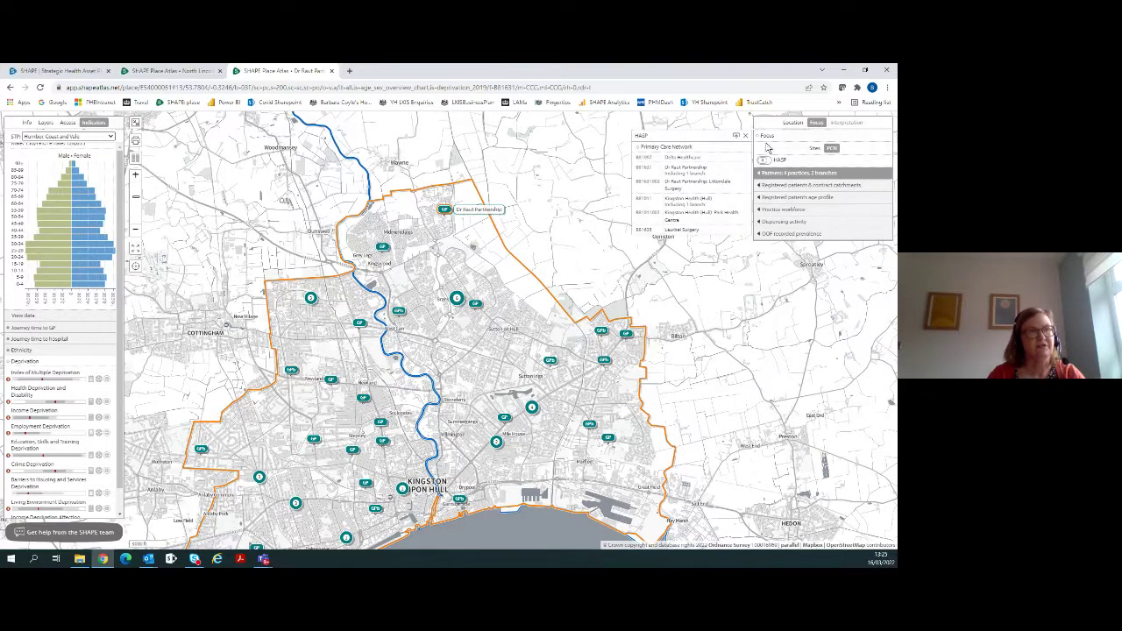
click(745, 138)
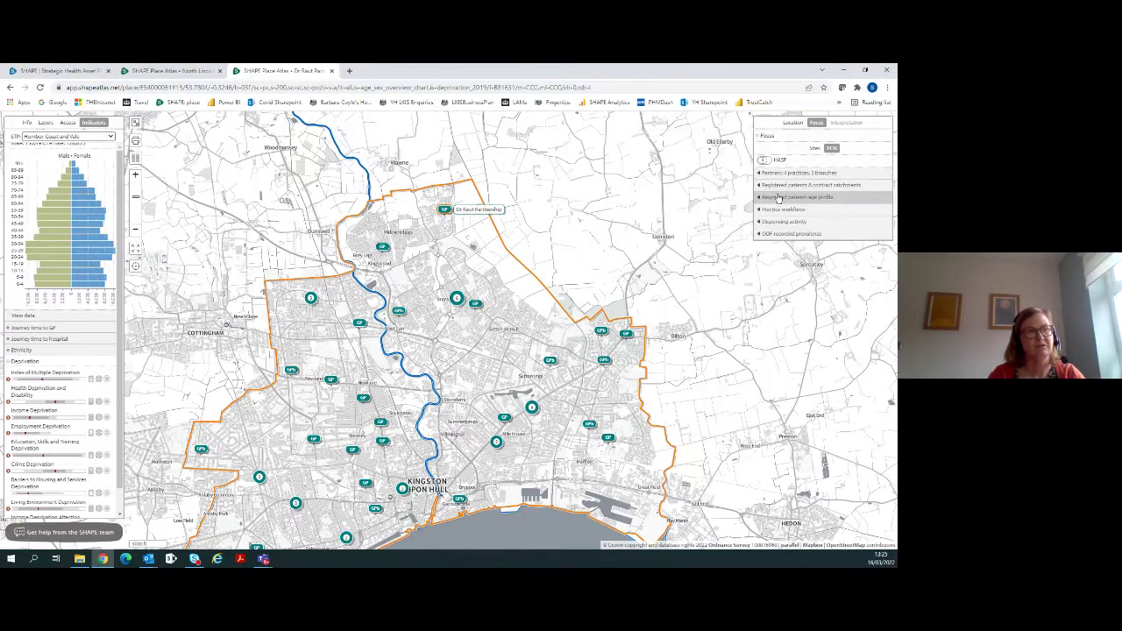
Review the HASP network's practice workforce and registered patients age profile, closing each one
mouse_move(778, 210)
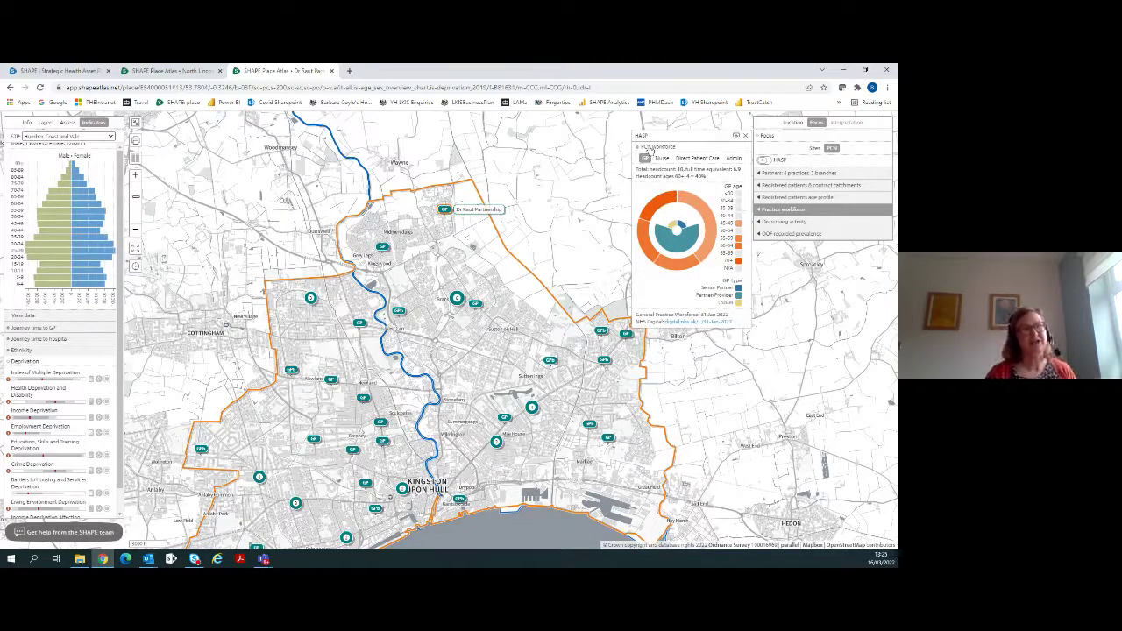
mouse_move(660, 205)
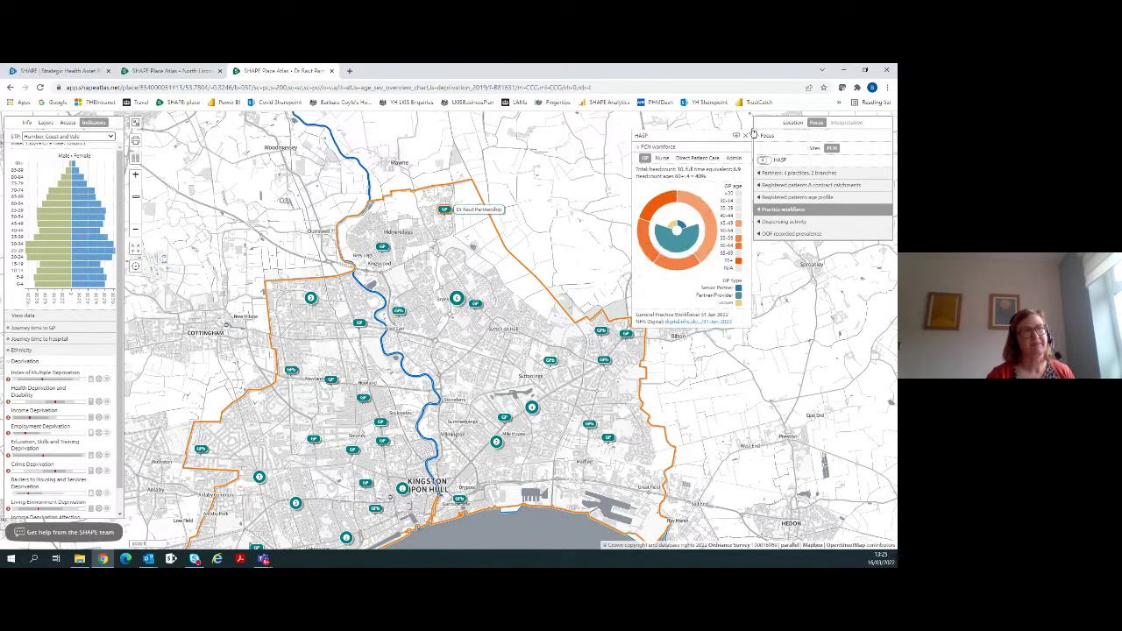
click(745, 137)
mouse_move(791, 198)
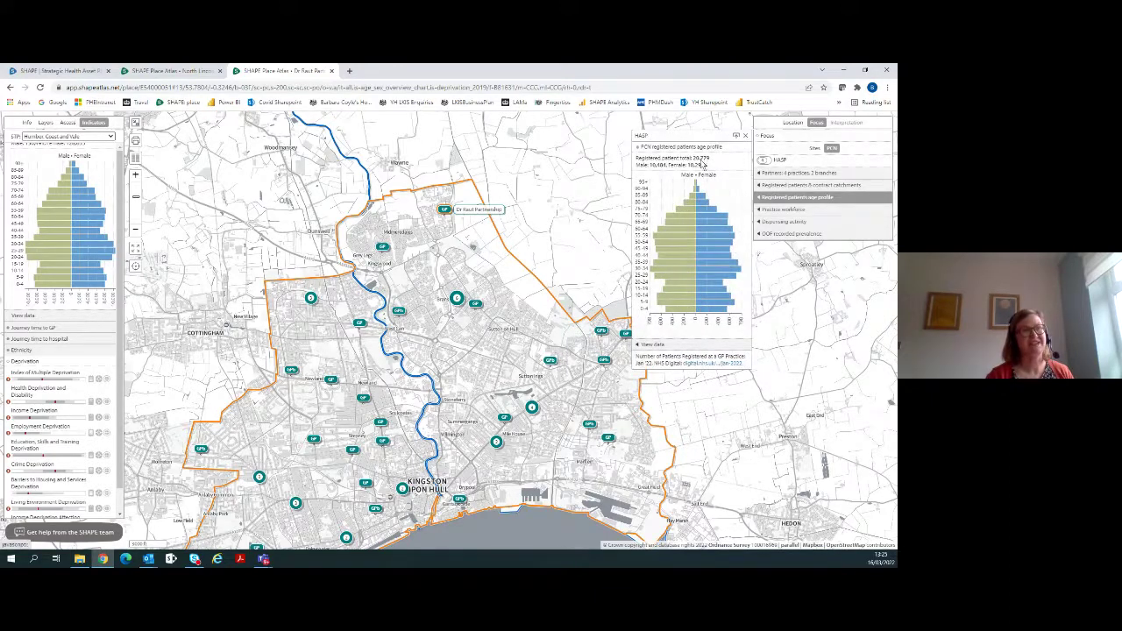
click(746, 136)
Map the HASP network's registered patient catchment by LSOA, examine its extent beyond Hull, and clear and close the catchment
click(798, 186)
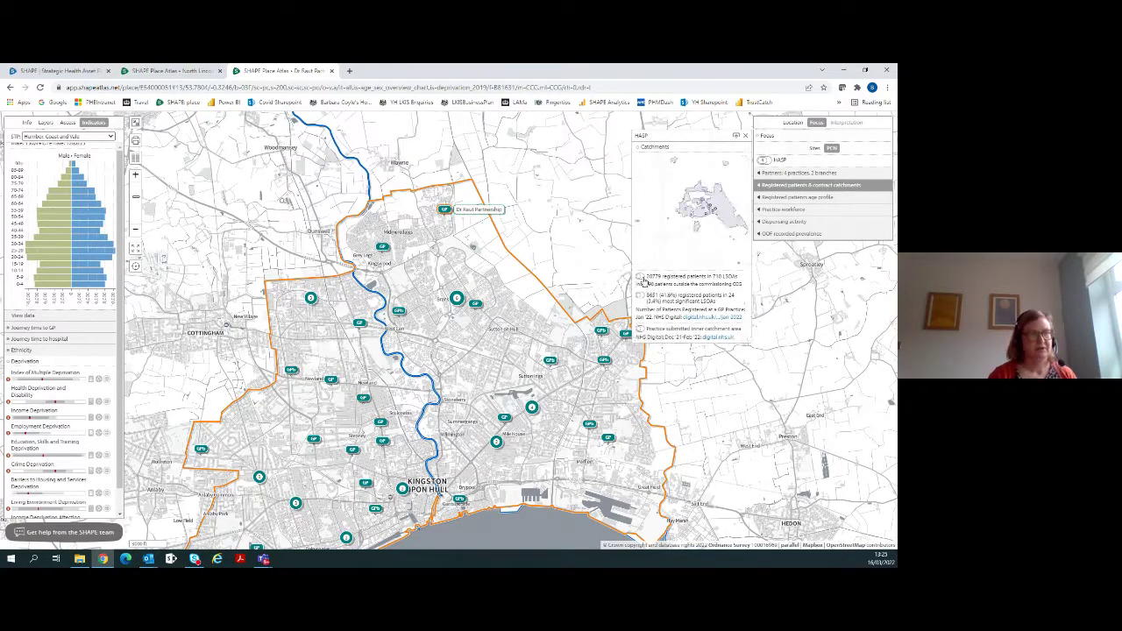
click(640, 279)
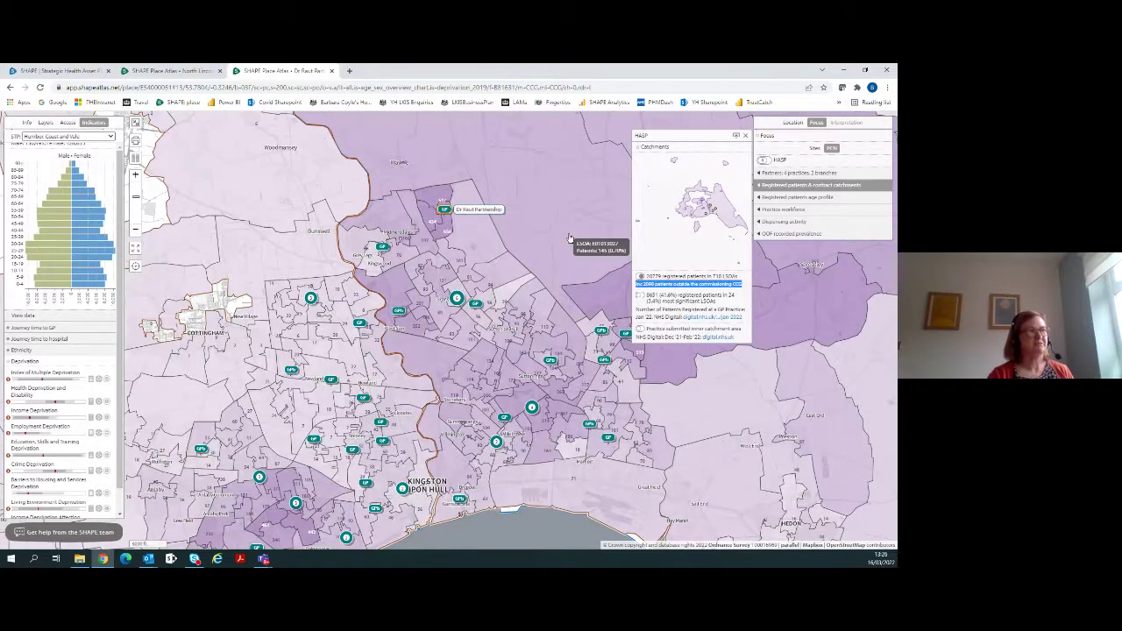
scroll(570, 238, down, 1)
scroll(570, 206, down, 1)
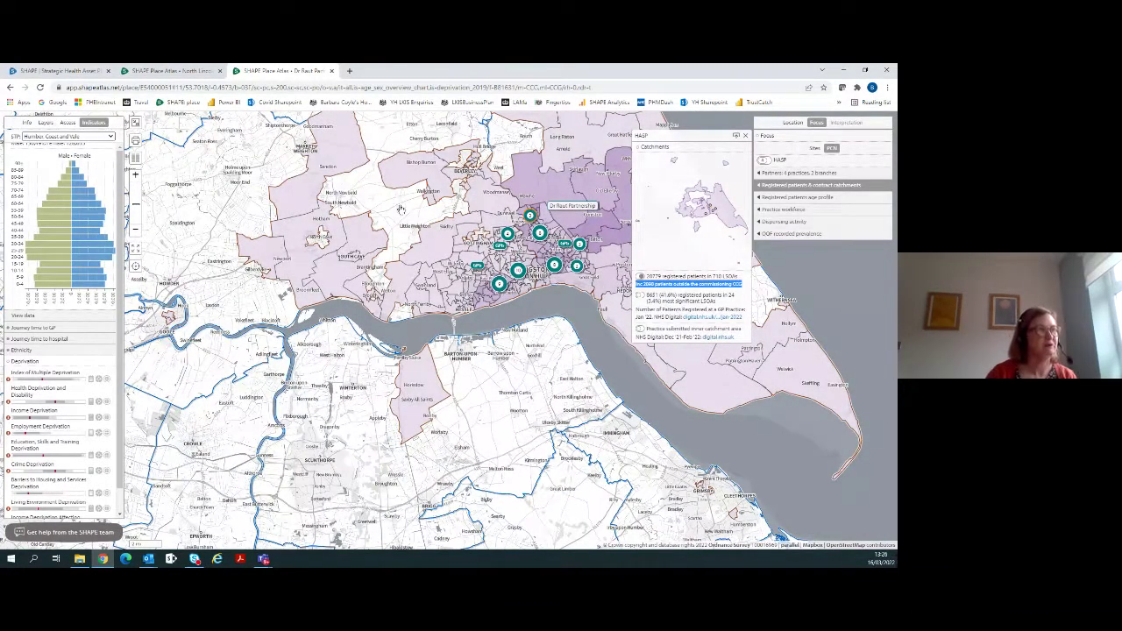
scroll(389, 201, up, 1)
drag(331, 245, 275, 298)
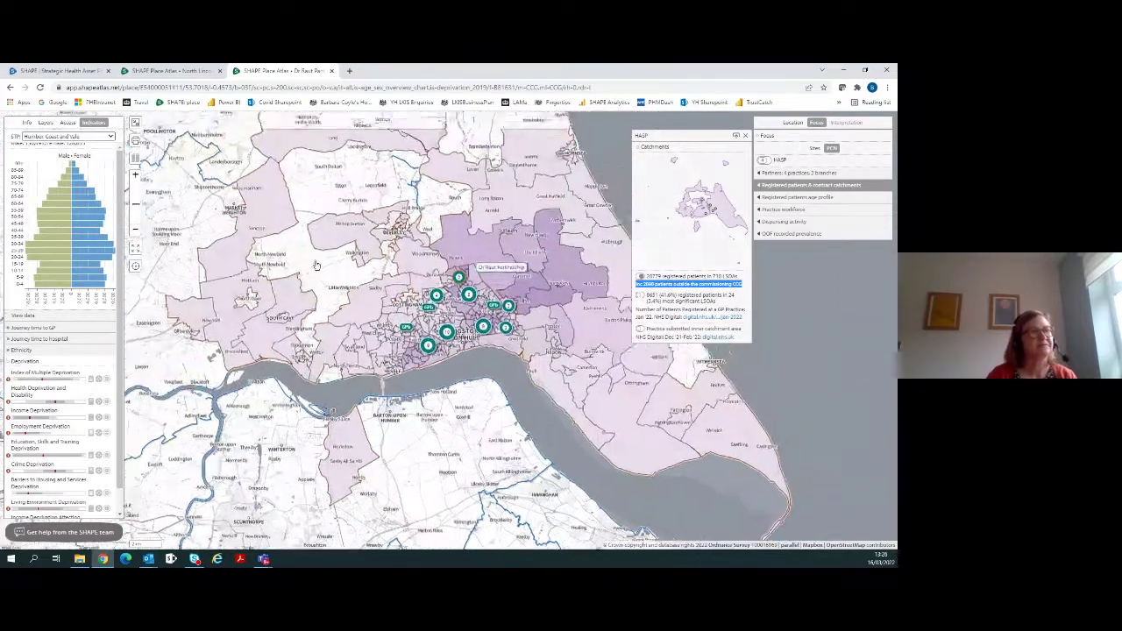
click(640, 278)
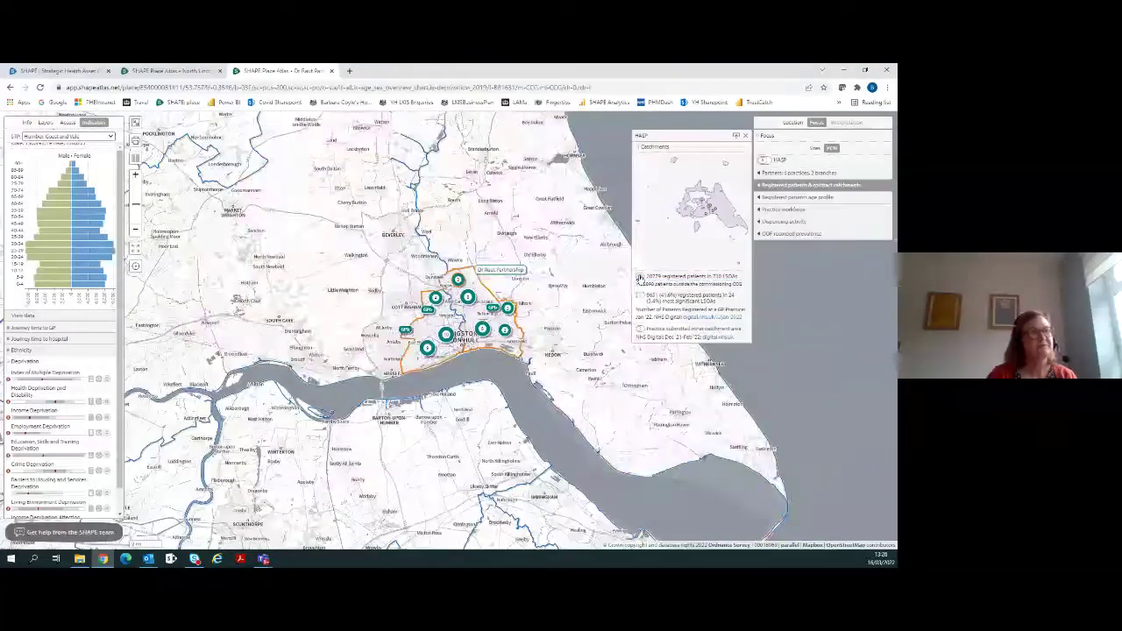
click(745, 135)
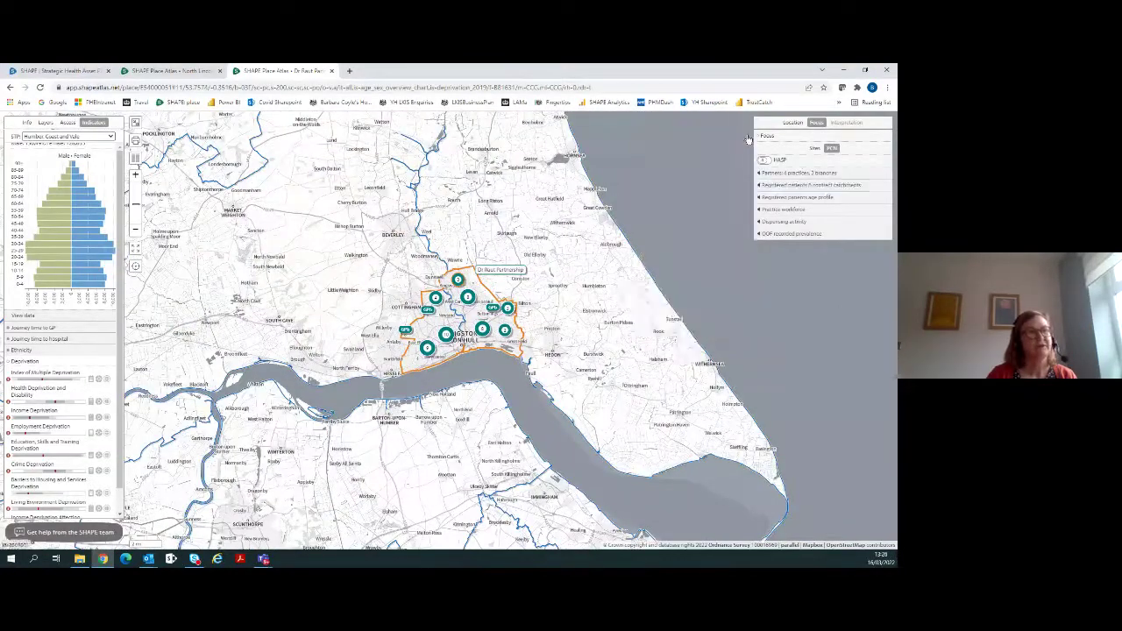
Return to the site details and the location categories, and deselect the northernmost GP practice on the map
click(815, 150)
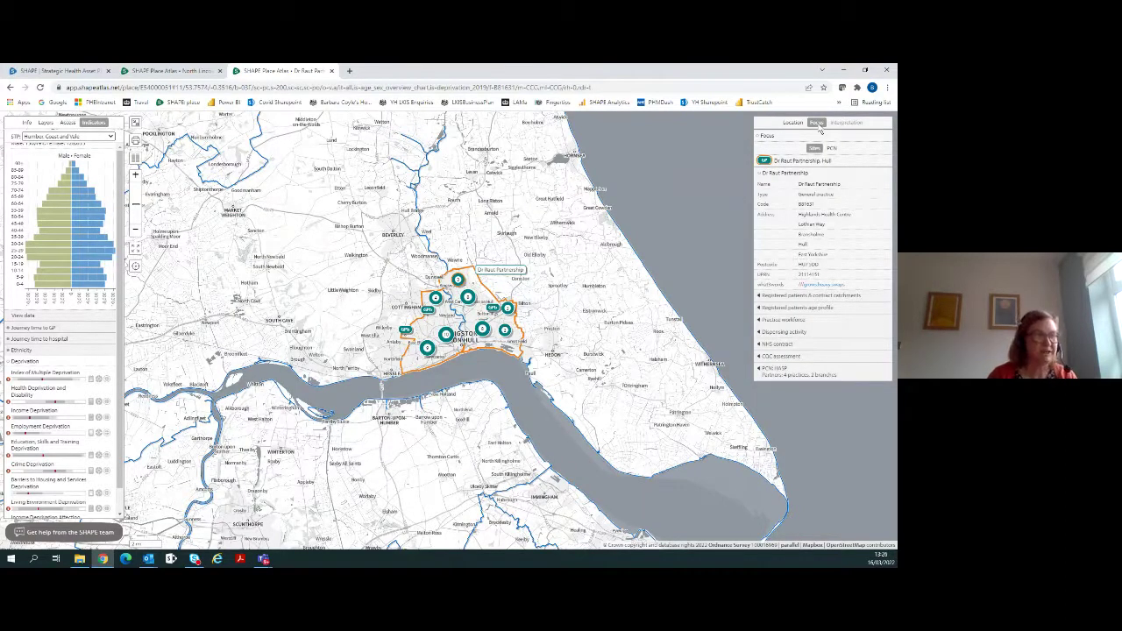
mouse_move(460, 285)
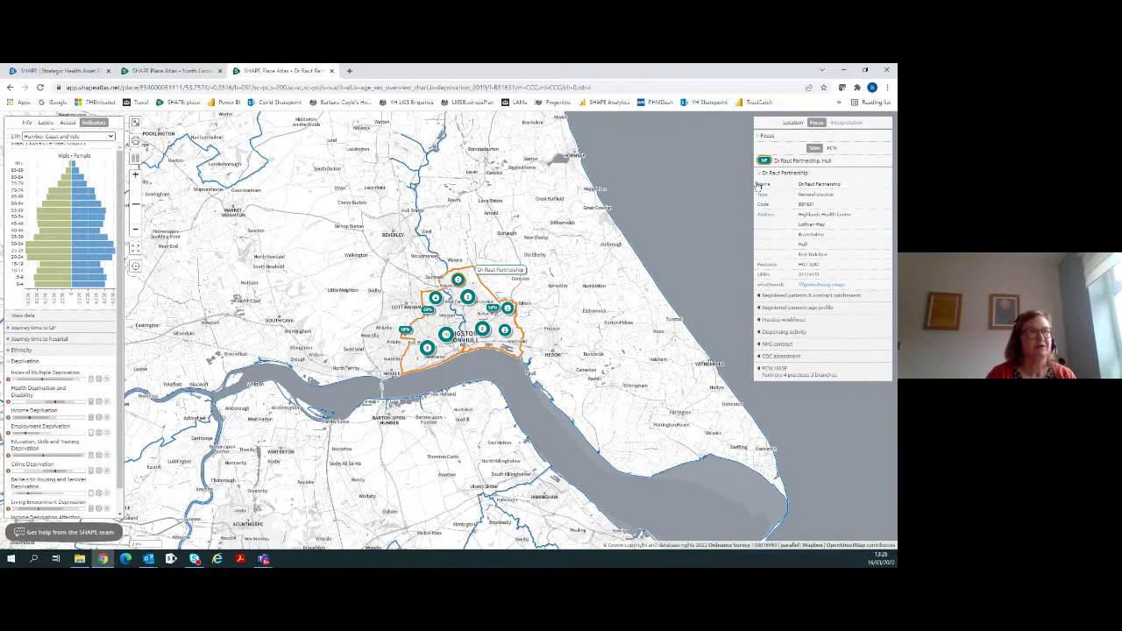
click(792, 123)
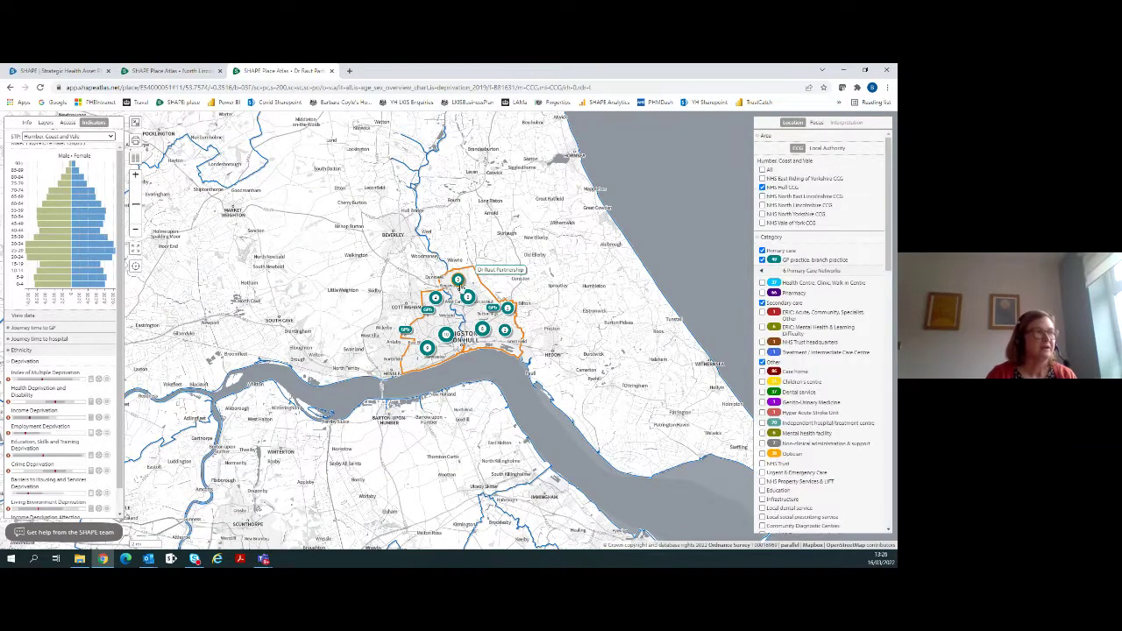
scroll(464, 281, up, 3)
mouse_move(466, 321)
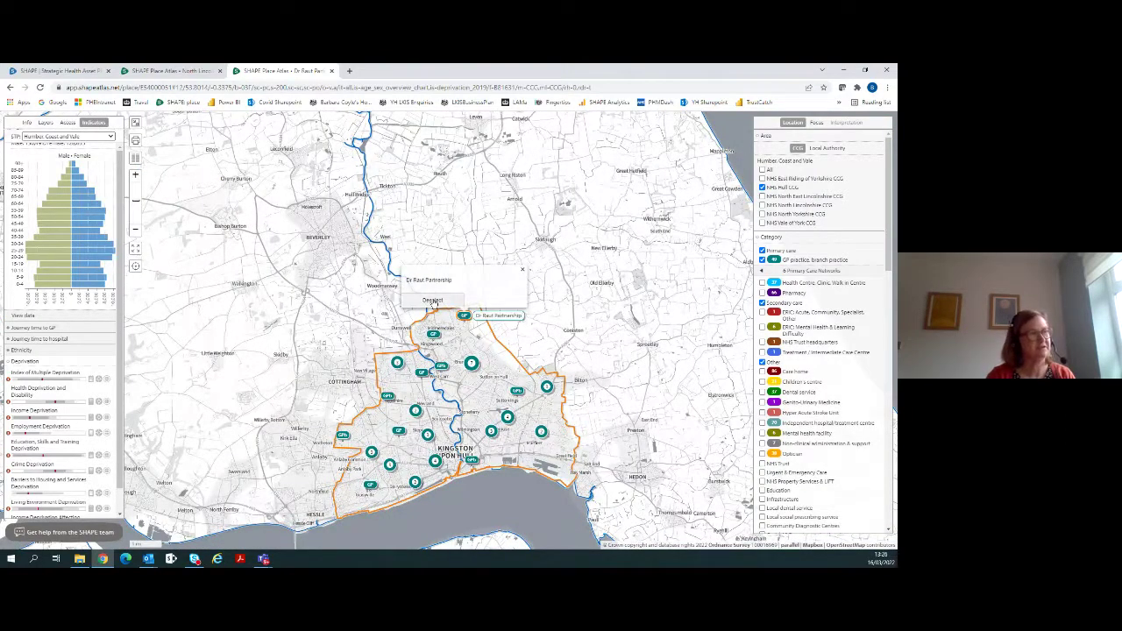
click(432, 301)
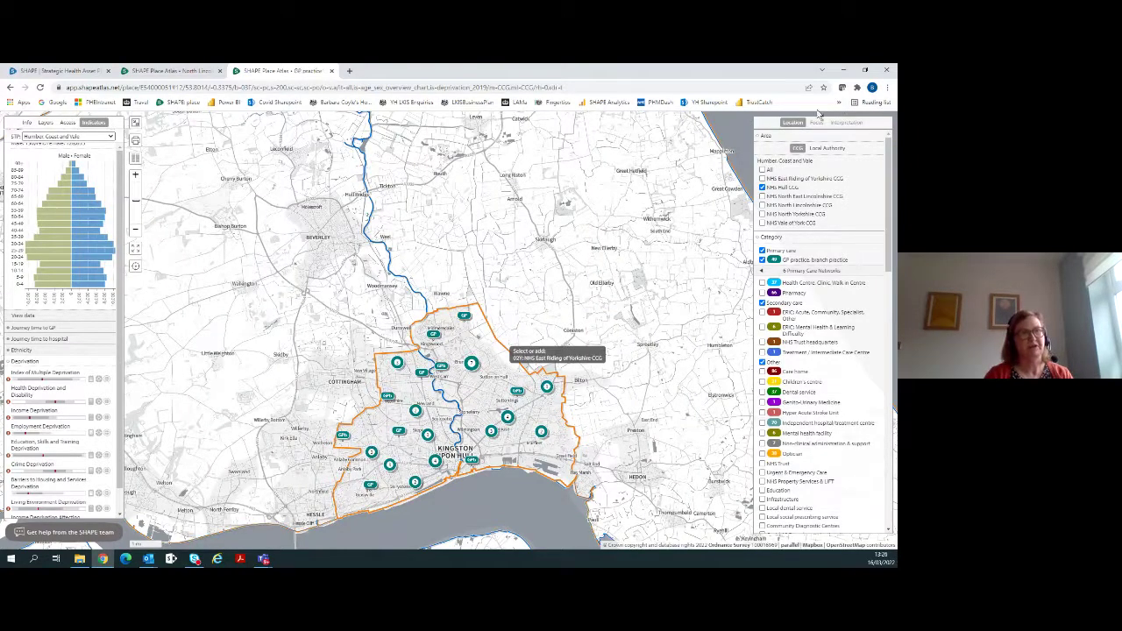
Remove the GP practice and branch practice sites from the map and collapse the deprivation indicators
drag(587, 315, 596, 213)
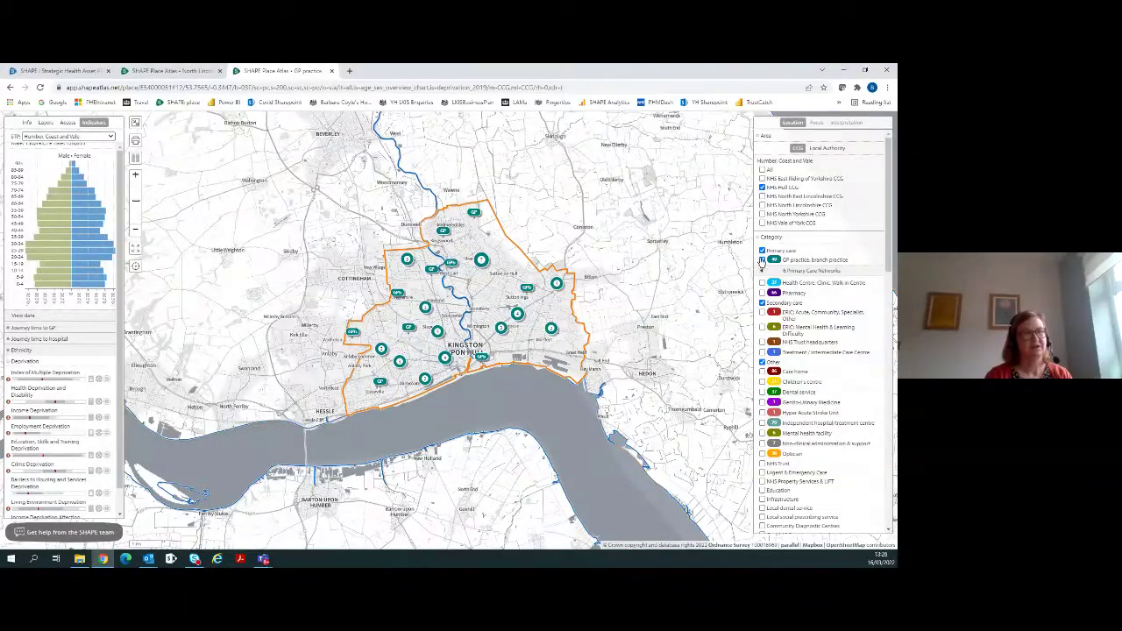
click(762, 260)
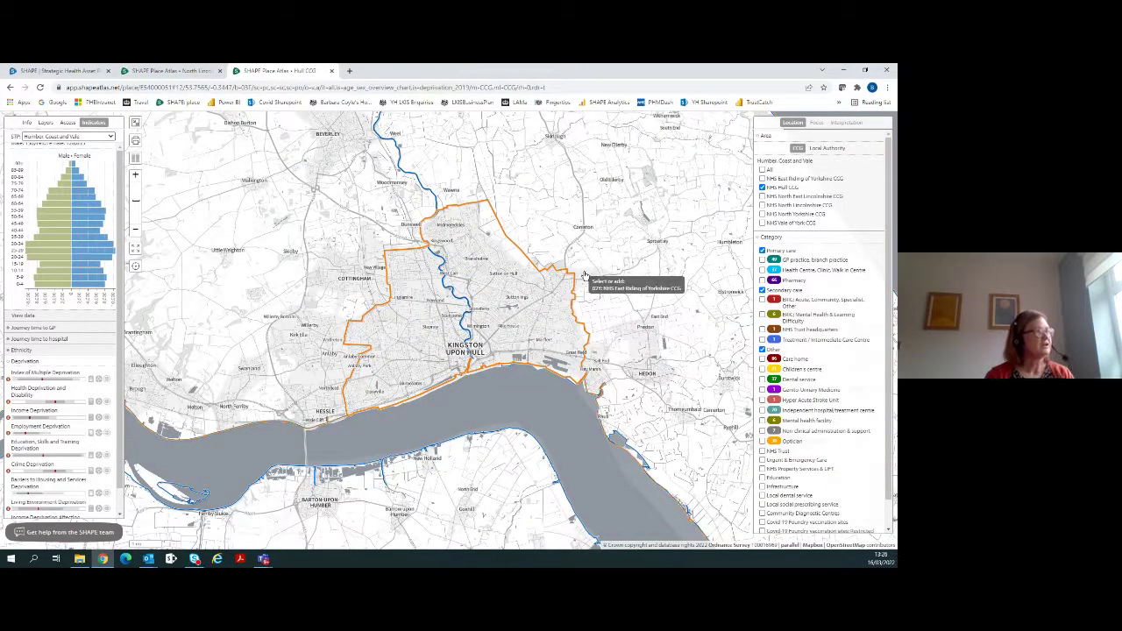
click(24, 361)
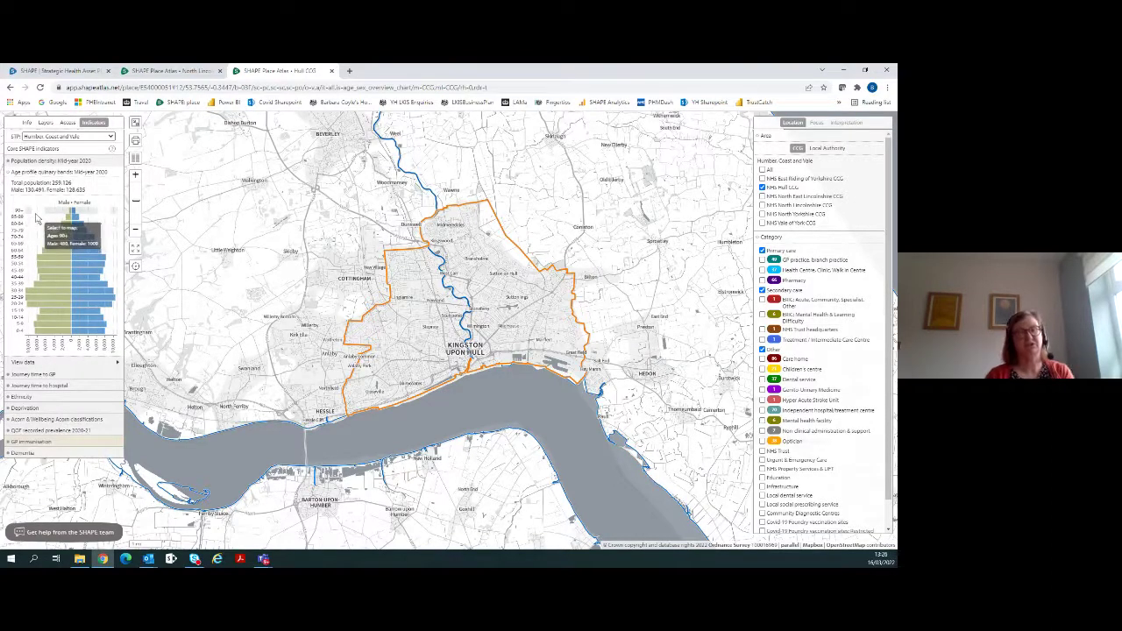
mouse_move(37, 219)
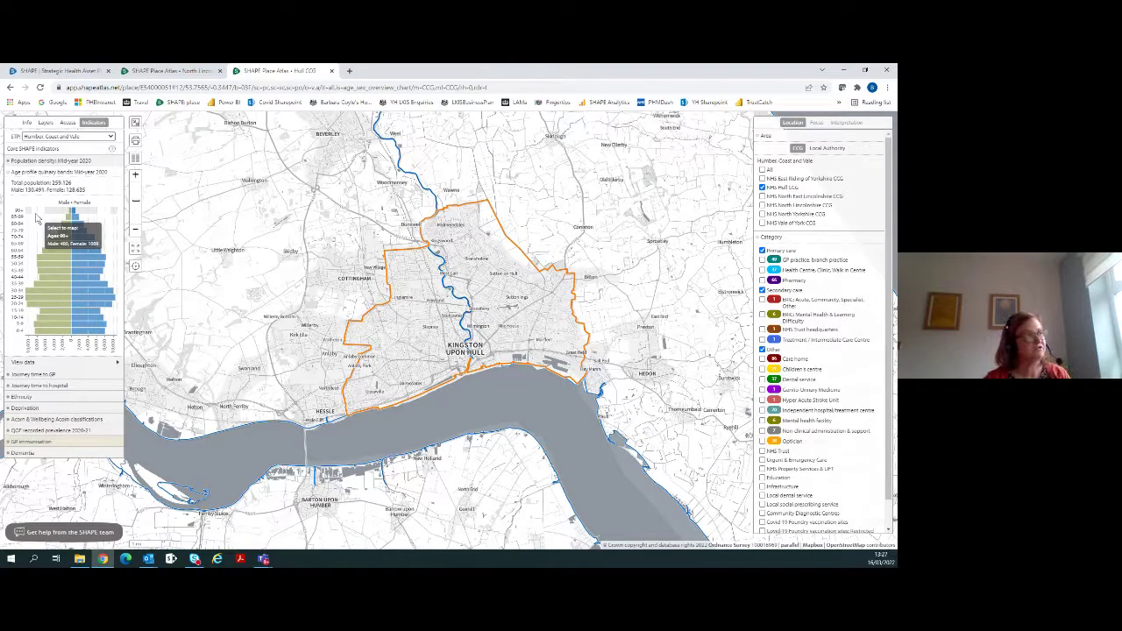
Open the travel times and distance options and map the Covid-19 Foundry Vaccination Centre, PCN, Pharmacy and Detained Estate sites
click(68, 123)
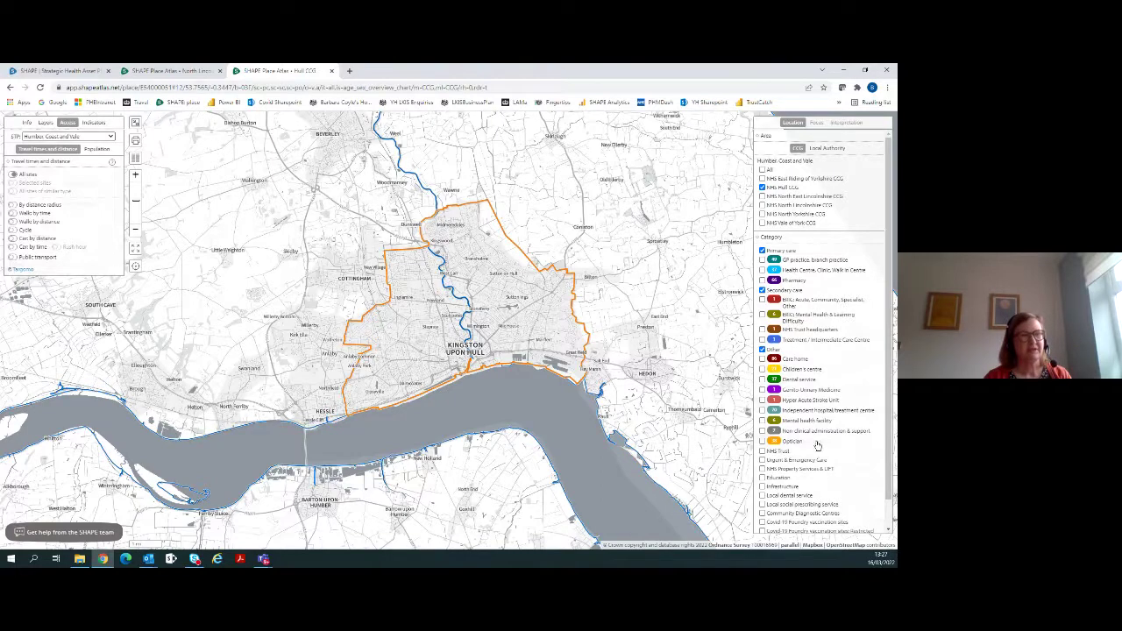
scroll(817, 448, down, 2)
click(761, 494)
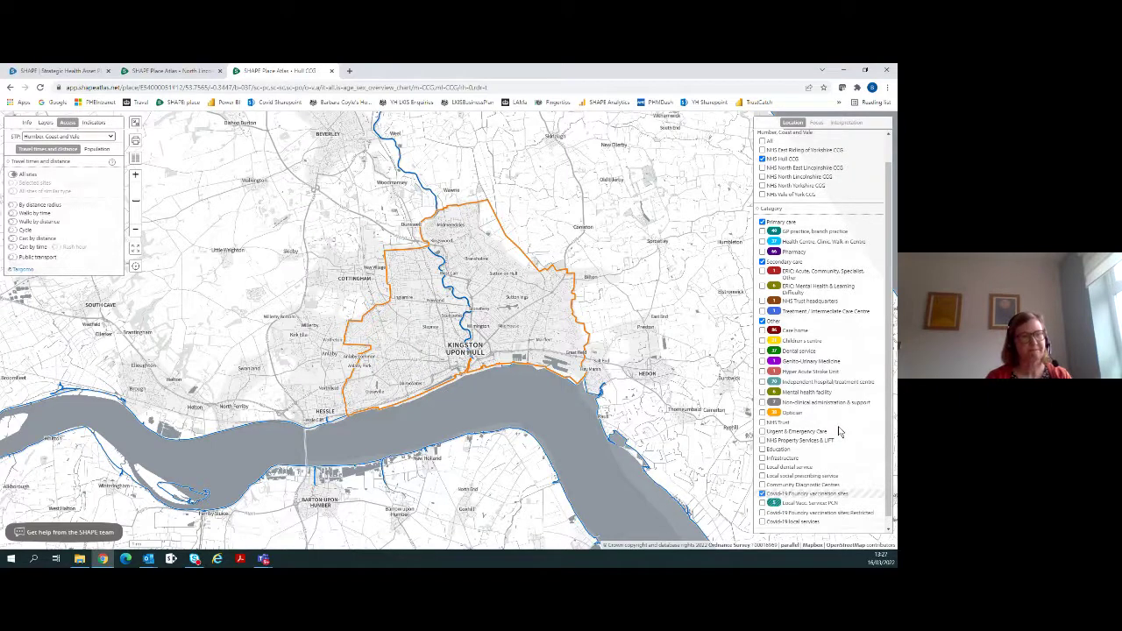
scroll(839, 431, down, 2)
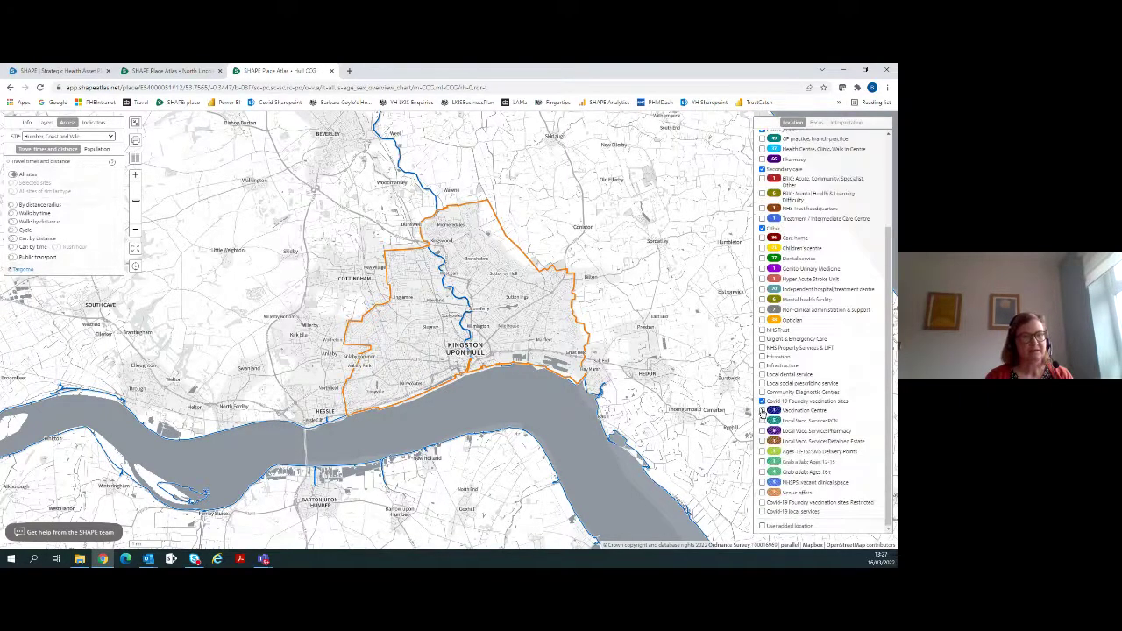
click(761, 431)
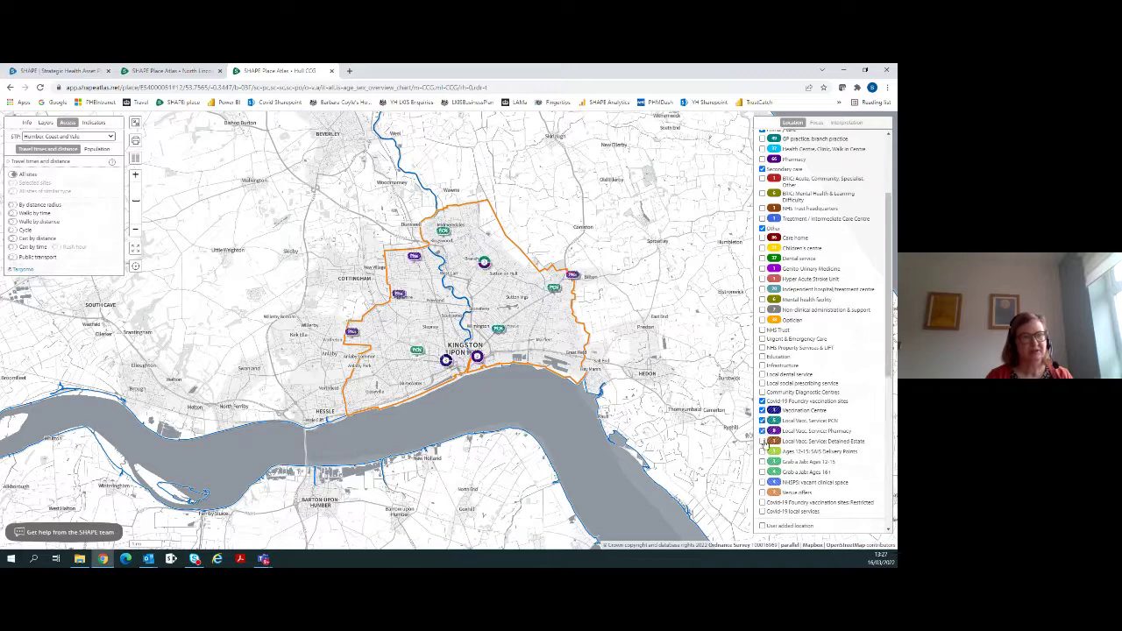
click(762, 441)
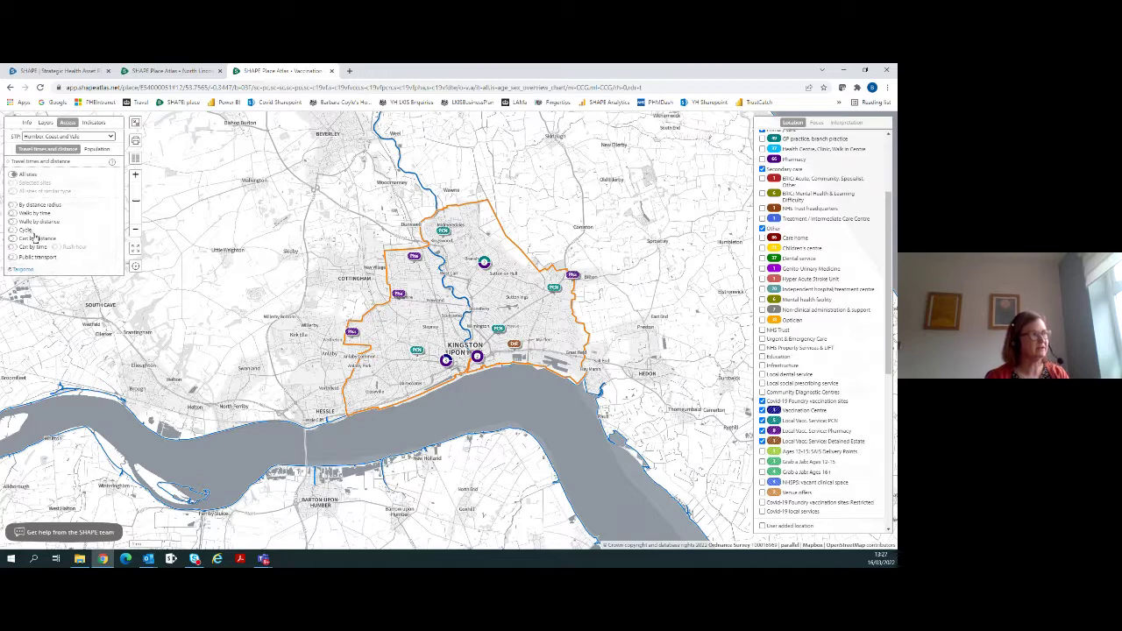
Map car travel by distance for all the vaccination sites, leaving only the 16,000-metre band displayed
click(13, 240)
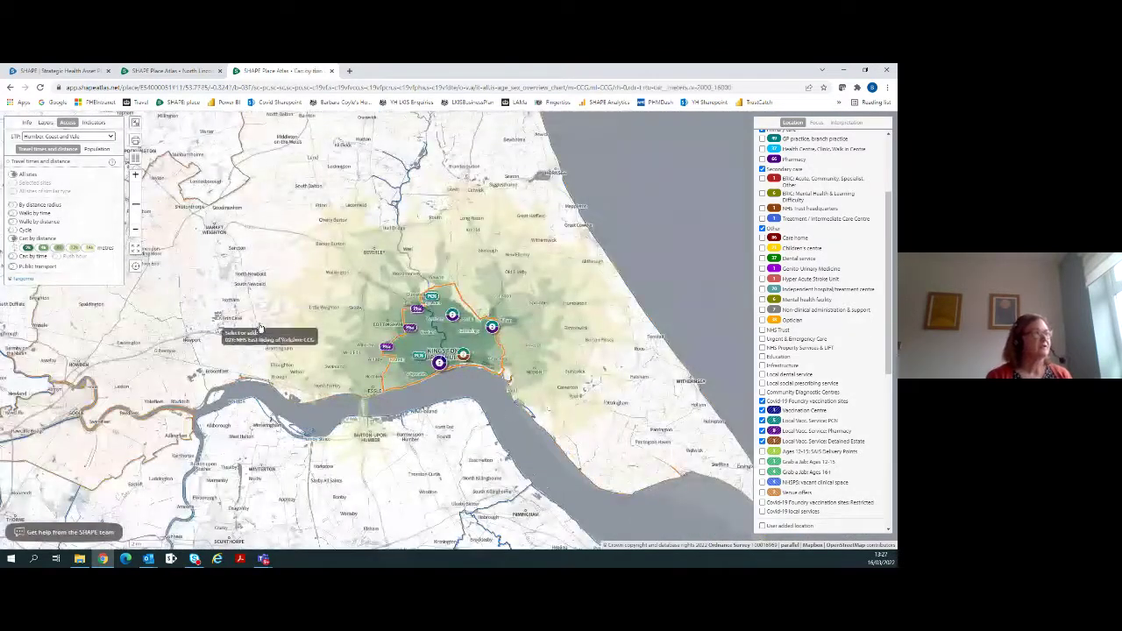
click(79, 254)
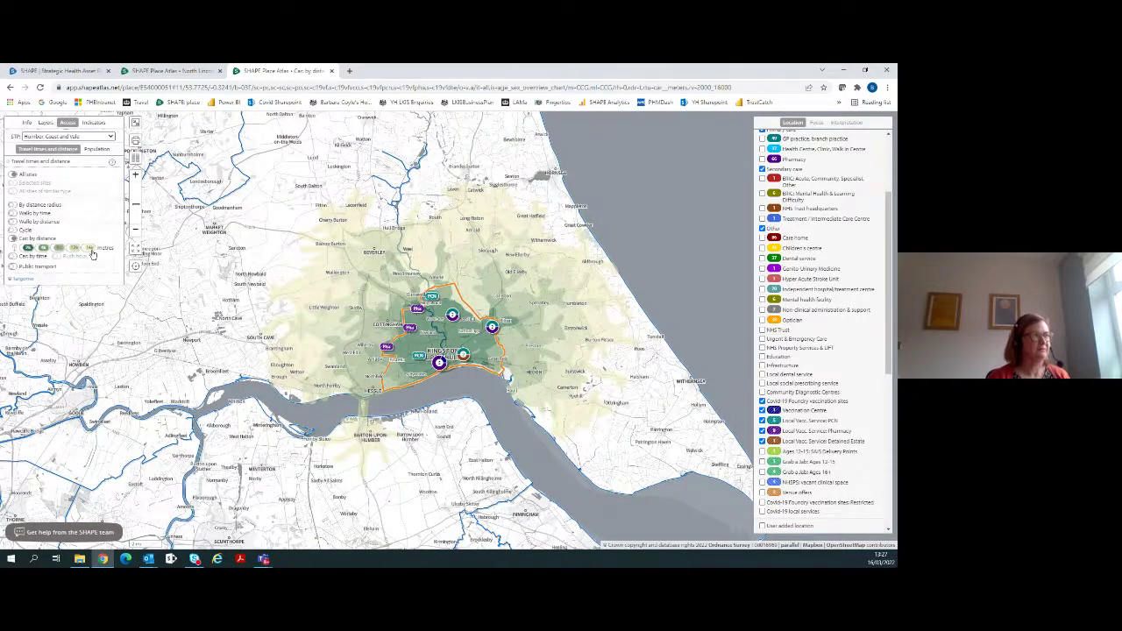
click(41, 249)
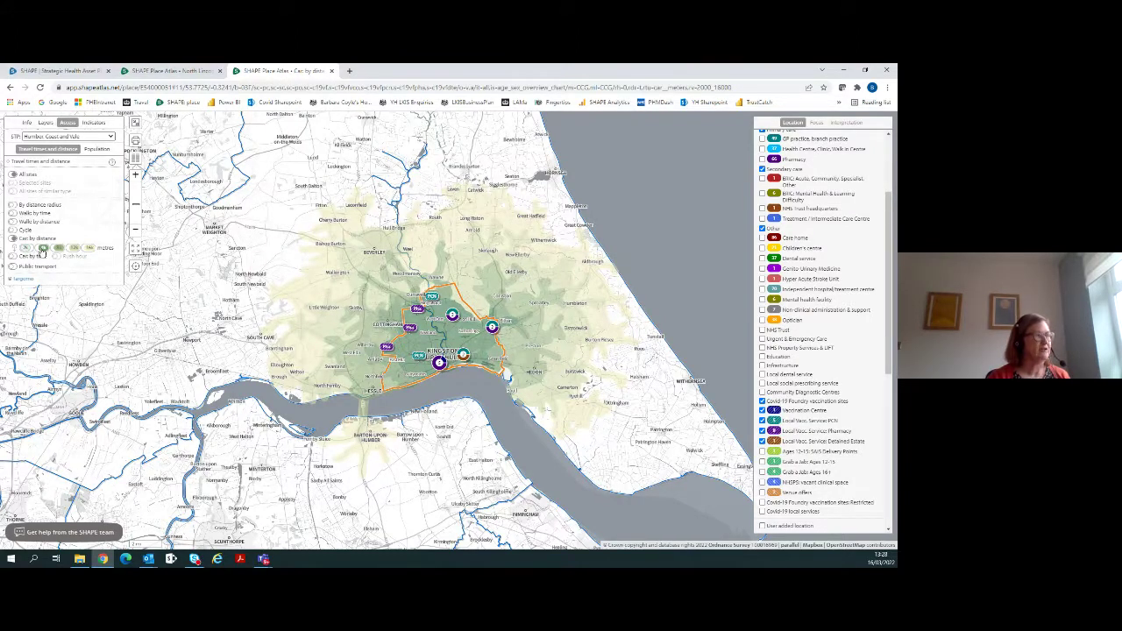
click(90, 248)
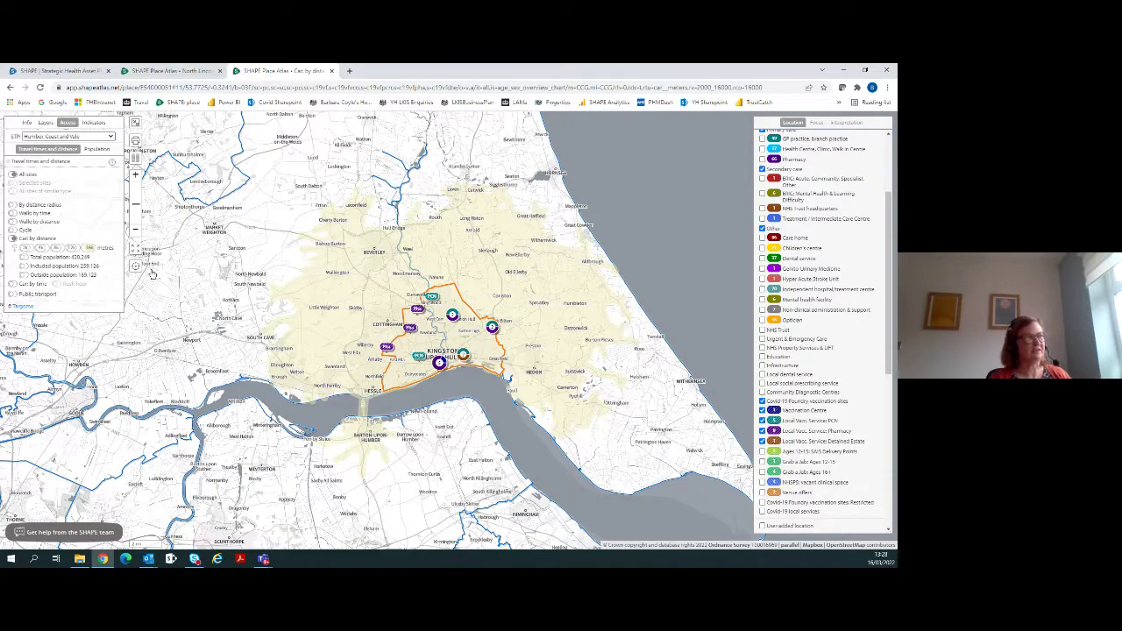
Examine the age profile of the population included within the 16,000-metre car distance band
click(25, 267)
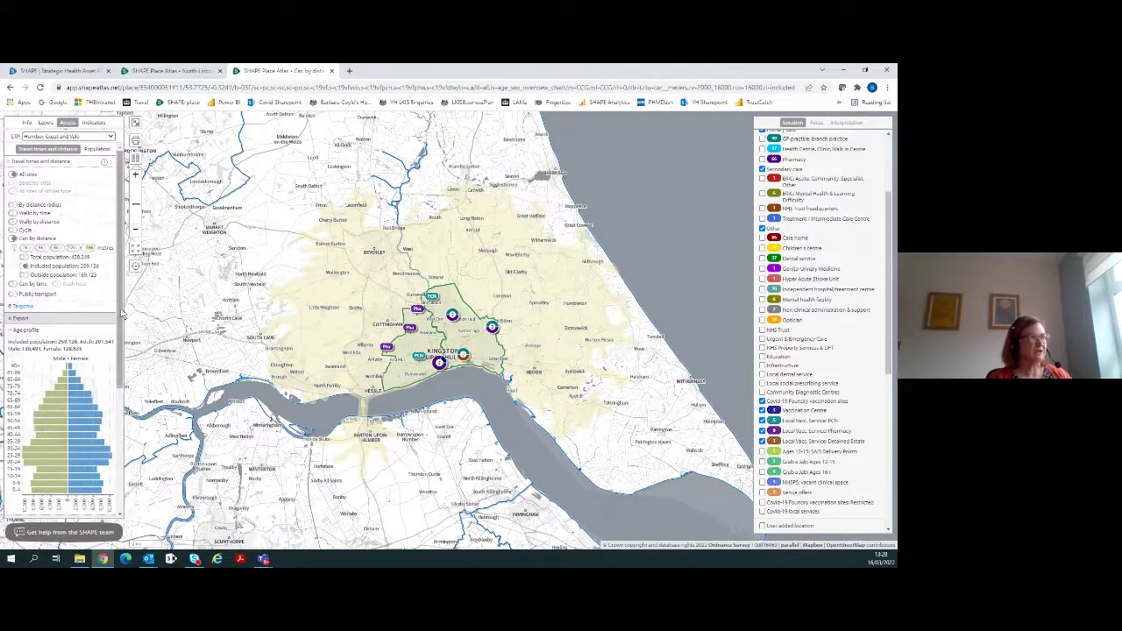
drag(122, 313, 125, 333)
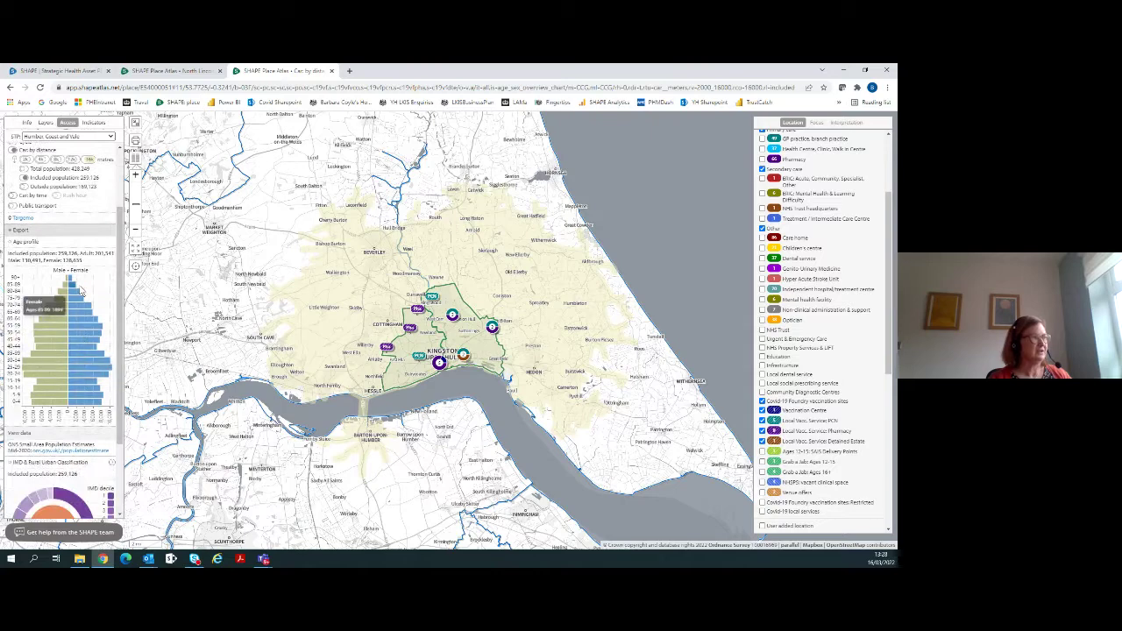
mouse_move(75, 307)
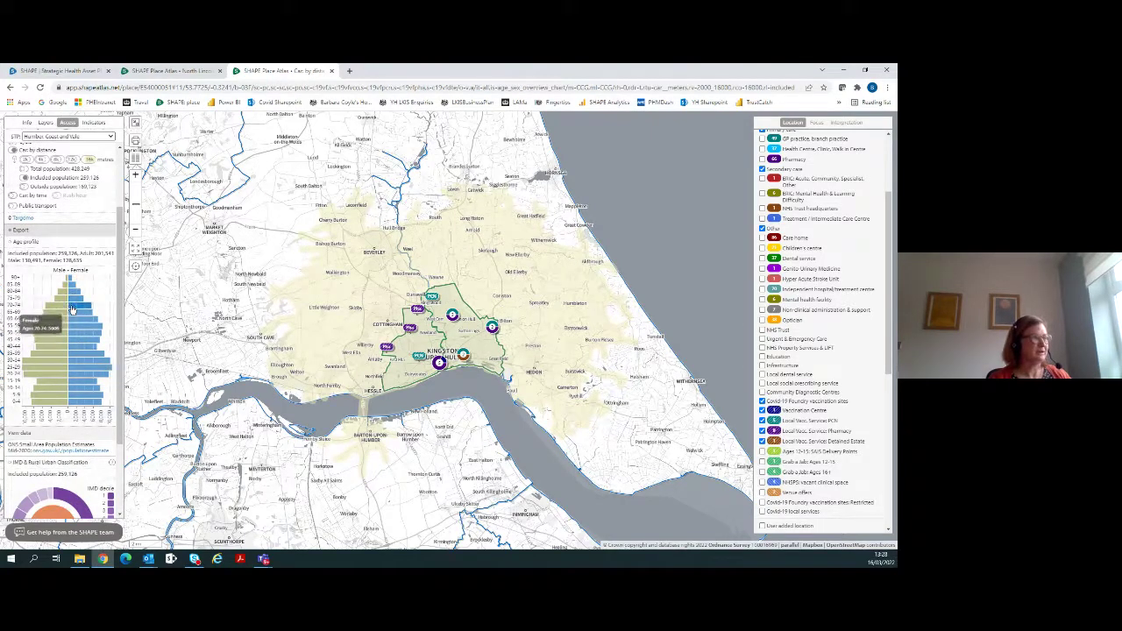
mouse_move(69, 287)
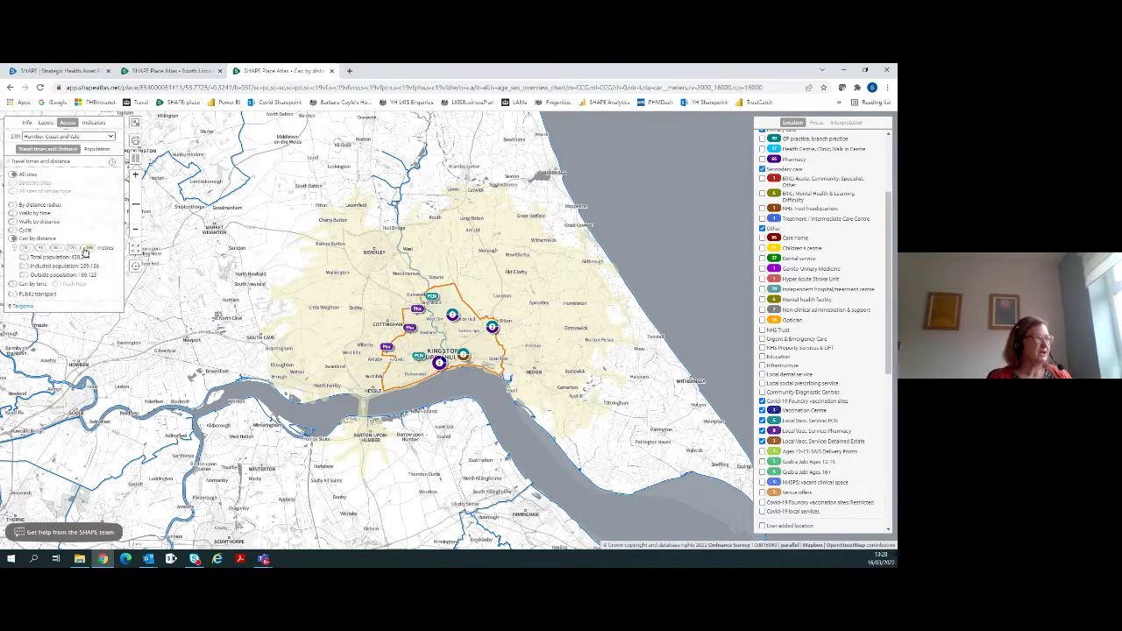
Restrict the car distance map to the 2,000-metre band, and clear the car distance layer
click(26, 250)
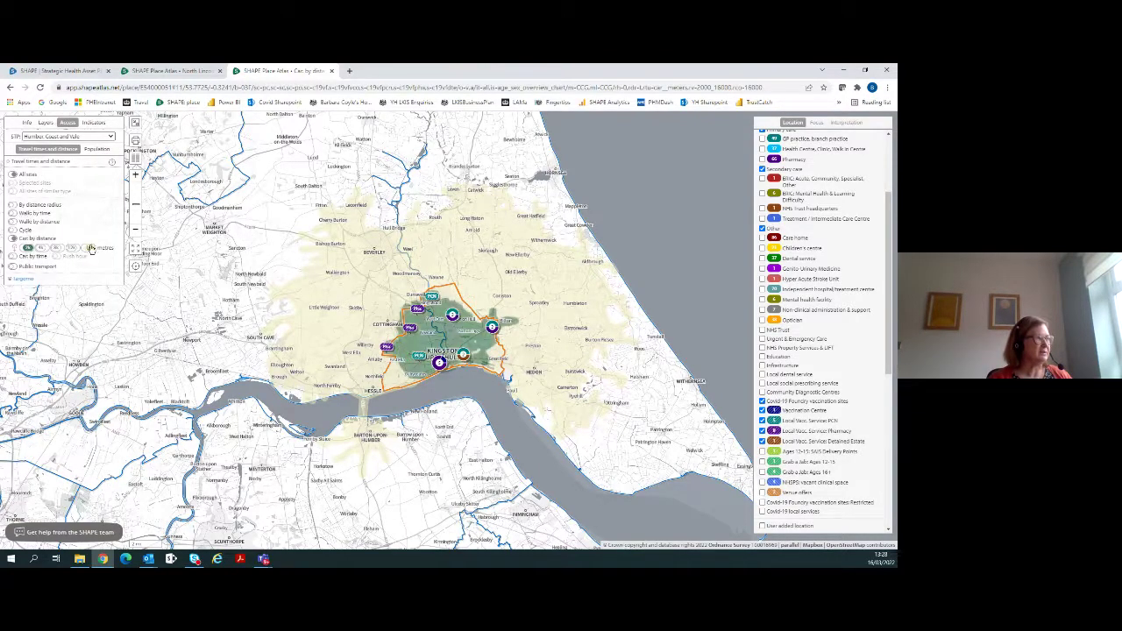
click(89, 249)
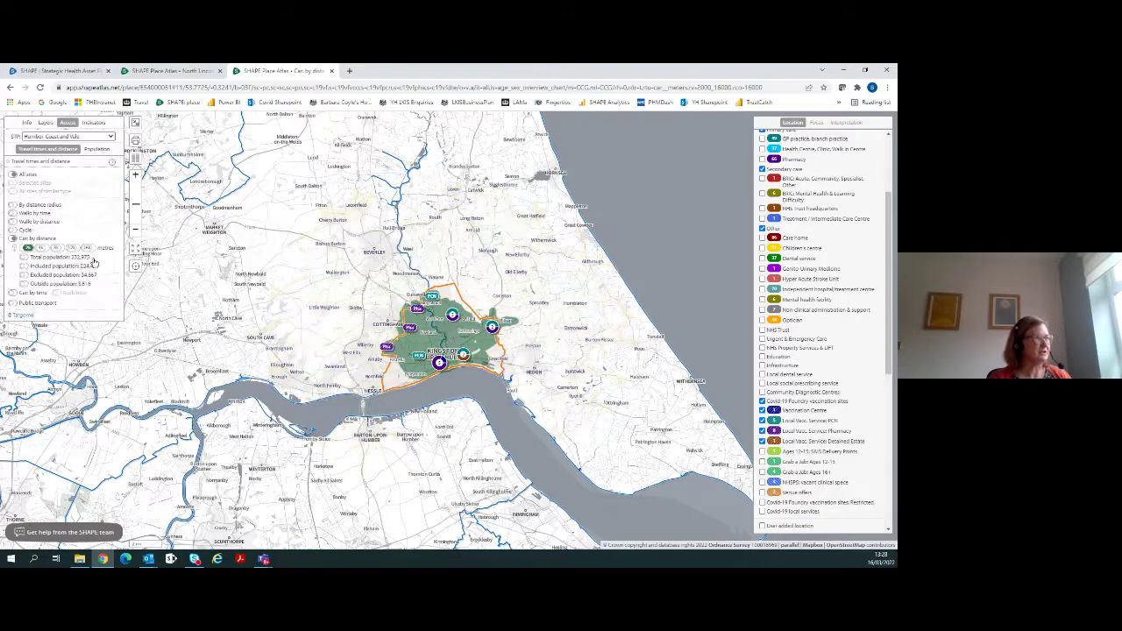
click(14, 241)
Map 15-minute weekday morning public transport access to the sites and examine the included population's age and deprivation profiles
click(15, 257)
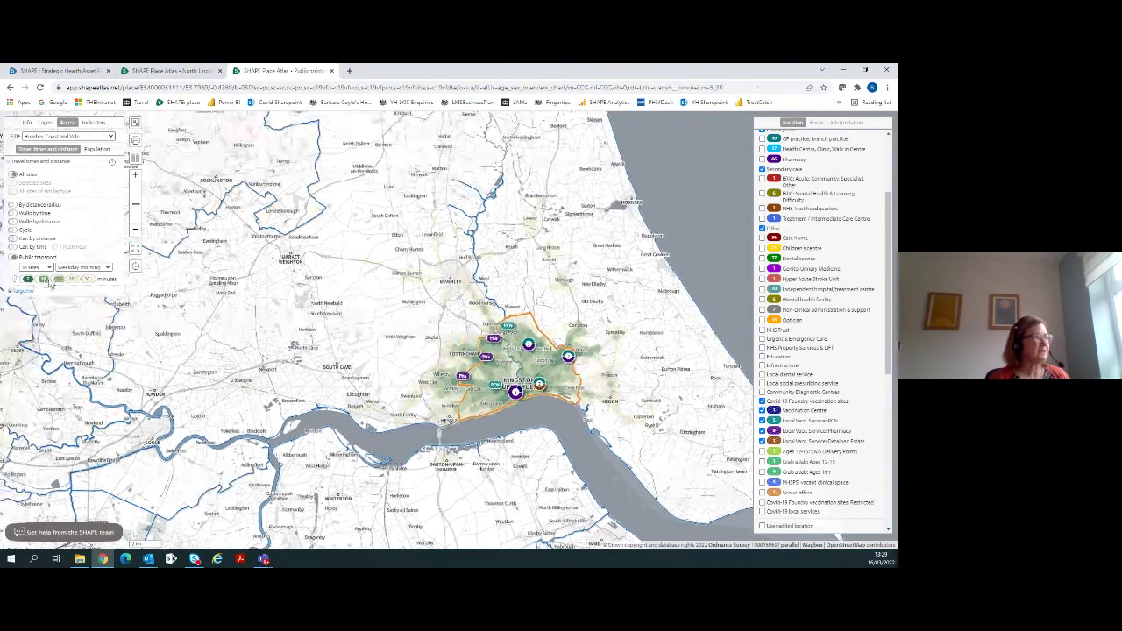
click(27, 278)
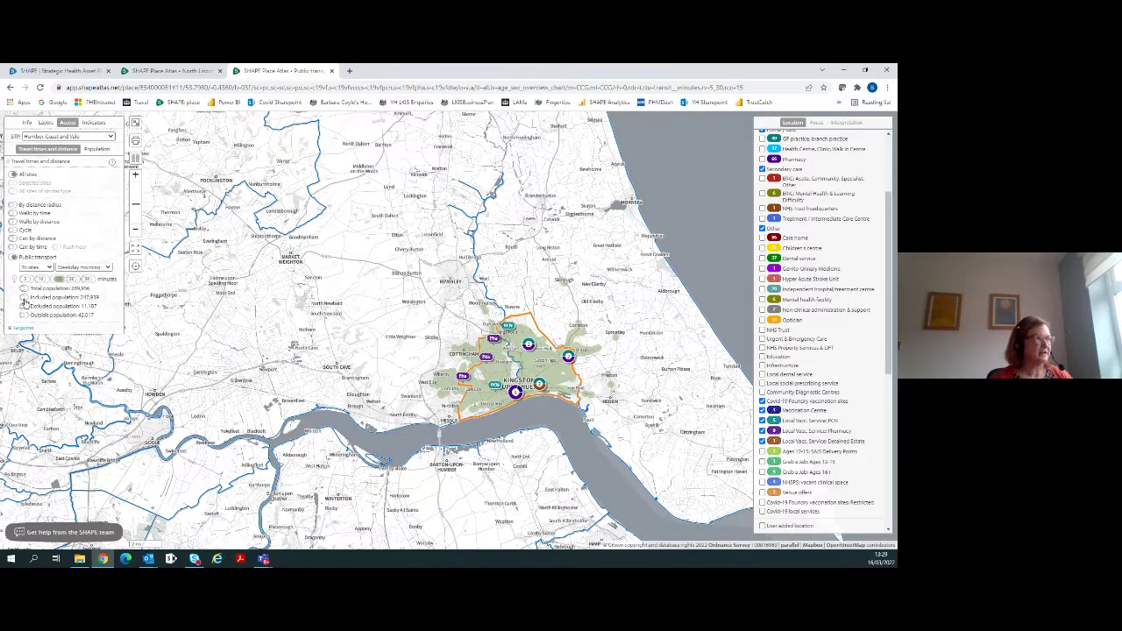
click(24, 299)
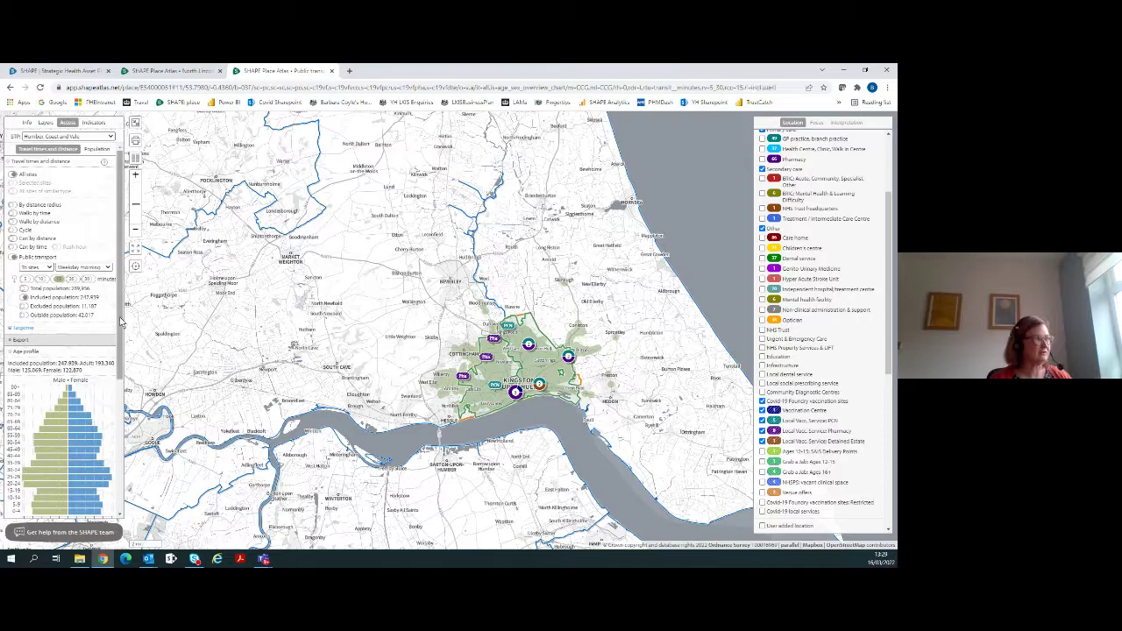
scroll(97, 322, down, 3)
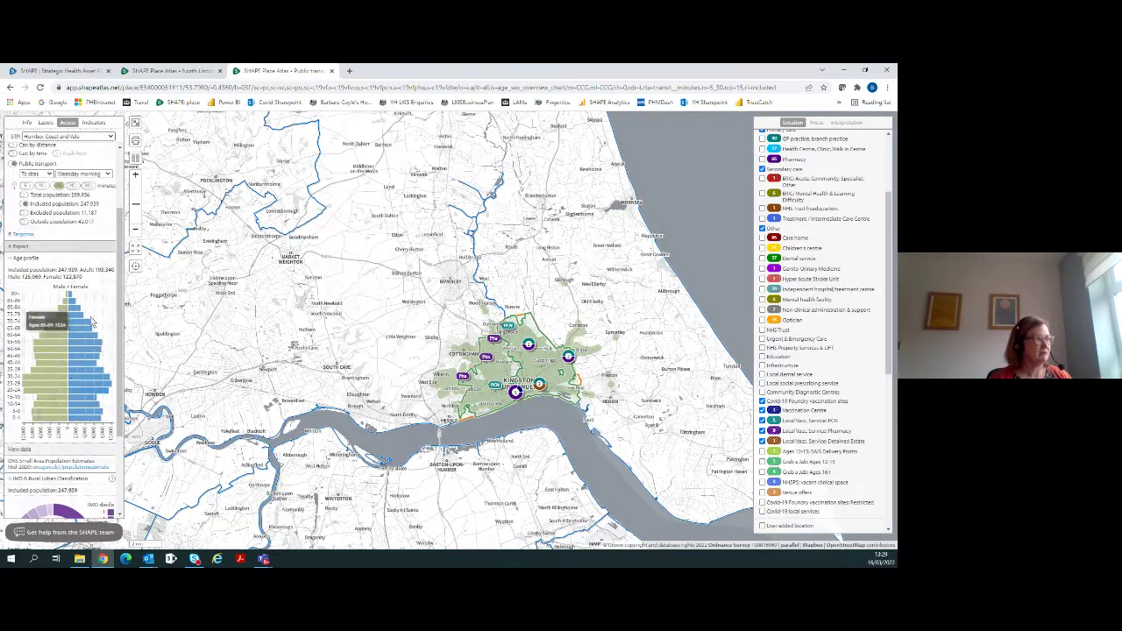
scroll(105, 355, down, 1)
mouse_move(74, 399)
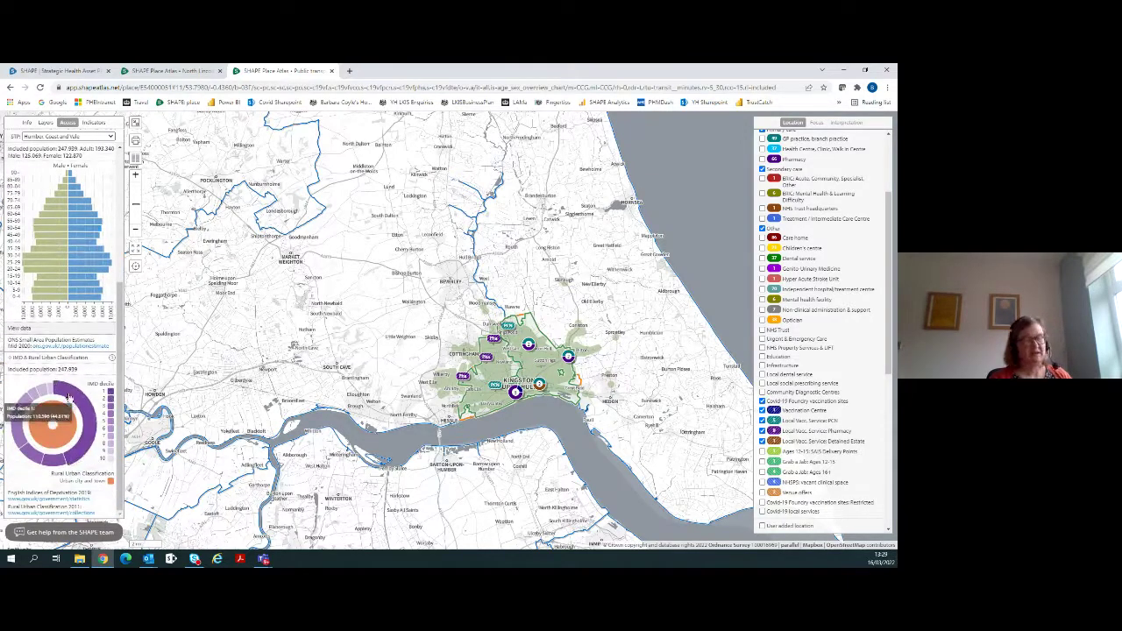
scroll(87, 317, up, 4)
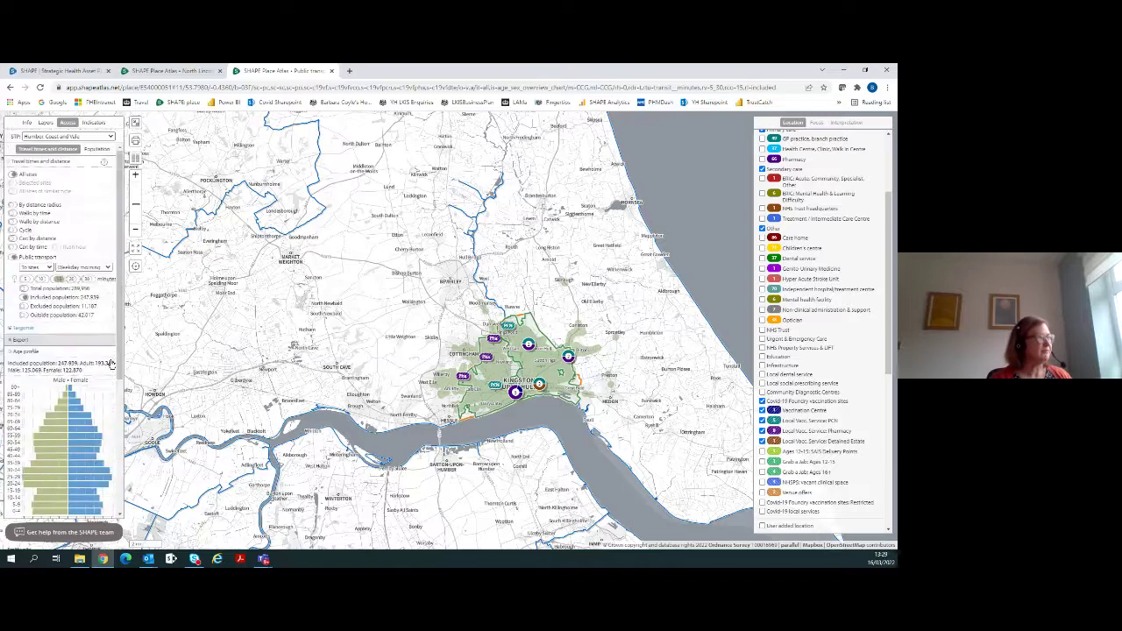
Select the population excluded from 15-minute public transport access and examine its age, deprivation and rural-urban profiles
click(25, 306)
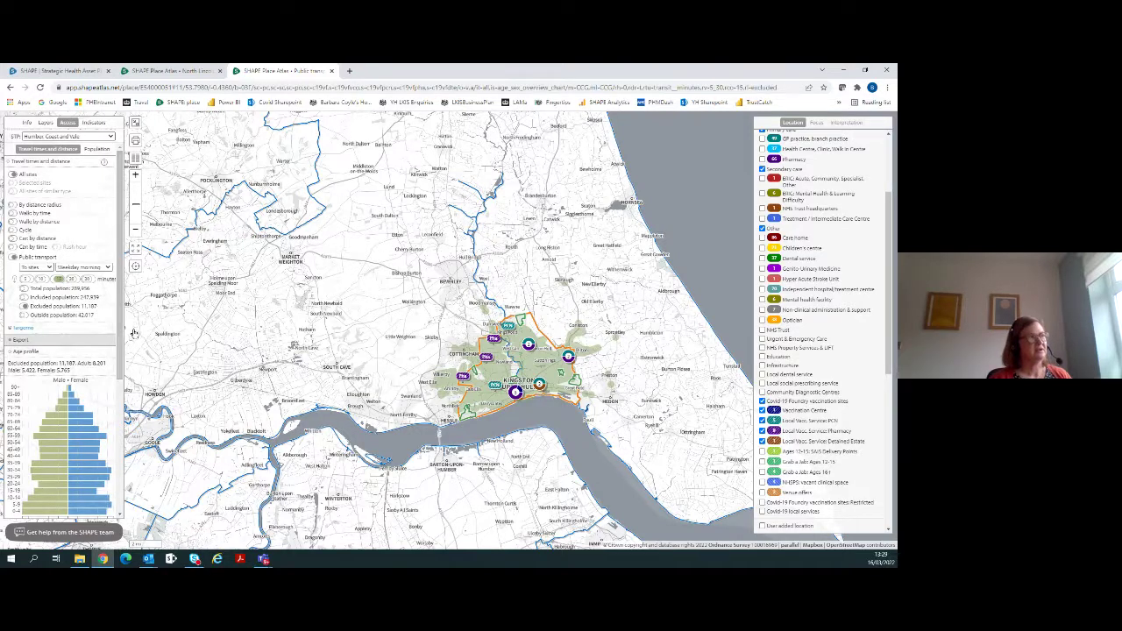
scroll(134, 334, down, 2)
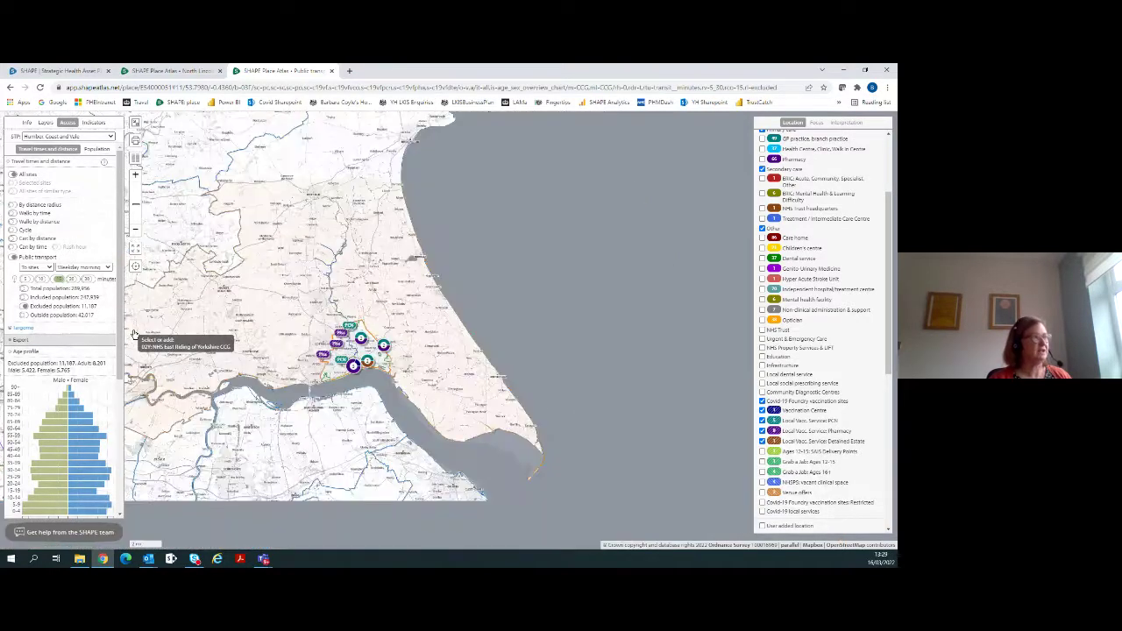
scroll(88, 403, down, 3)
mouse_move(83, 401)
Examine the excluded areas within Hull on the map alongside the excluded population's profile
scroll(249, 345, up, 3)
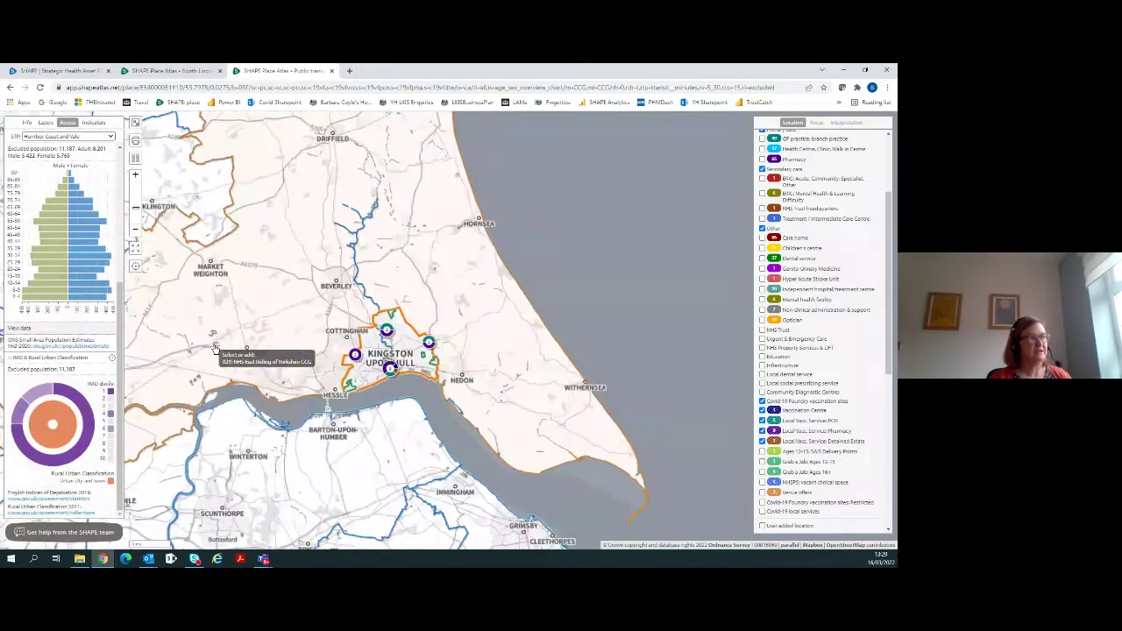
scroll(249, 344, up, 2)
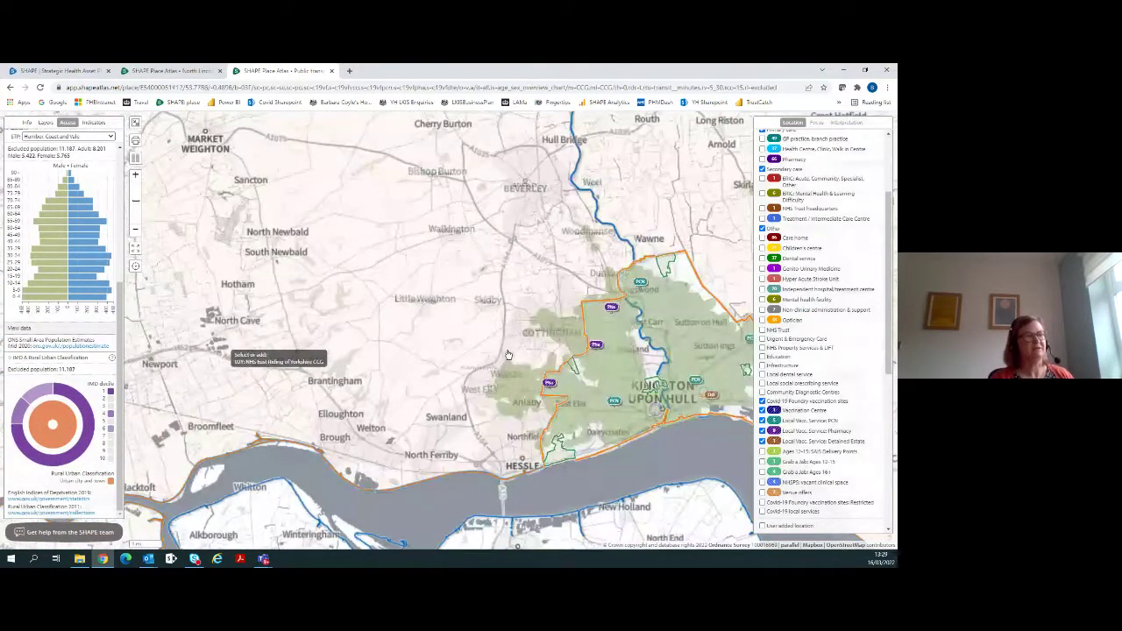
scroll(241, 349, up, 2)
drag(358, 364, 190, 321)
drag(491, 333, 215, 275)
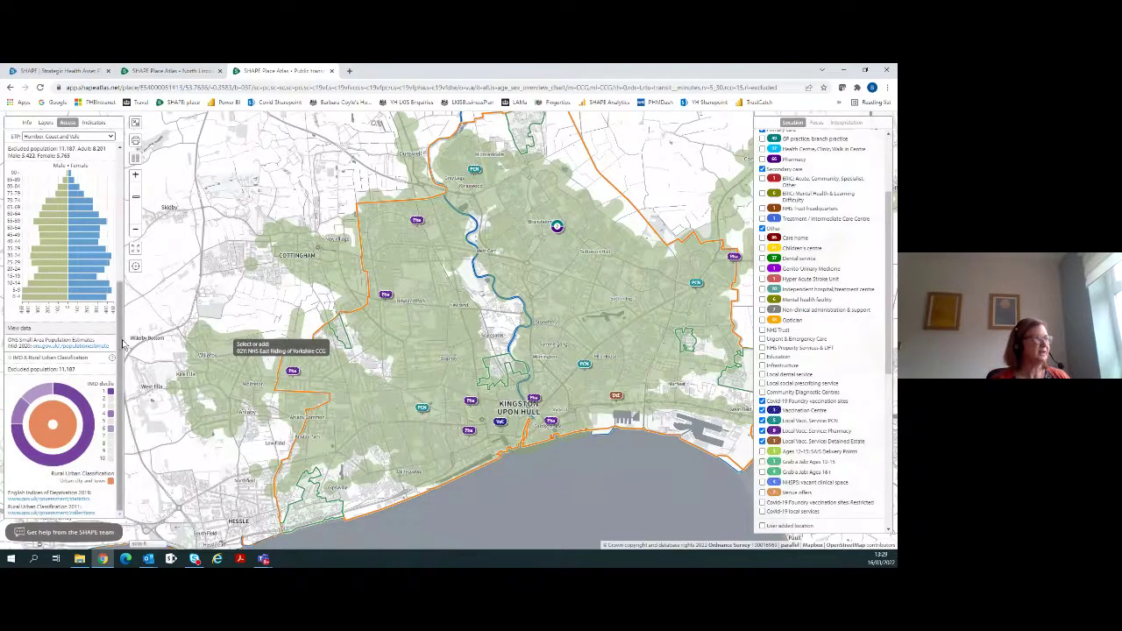
scroll(76, 380, up, 1)
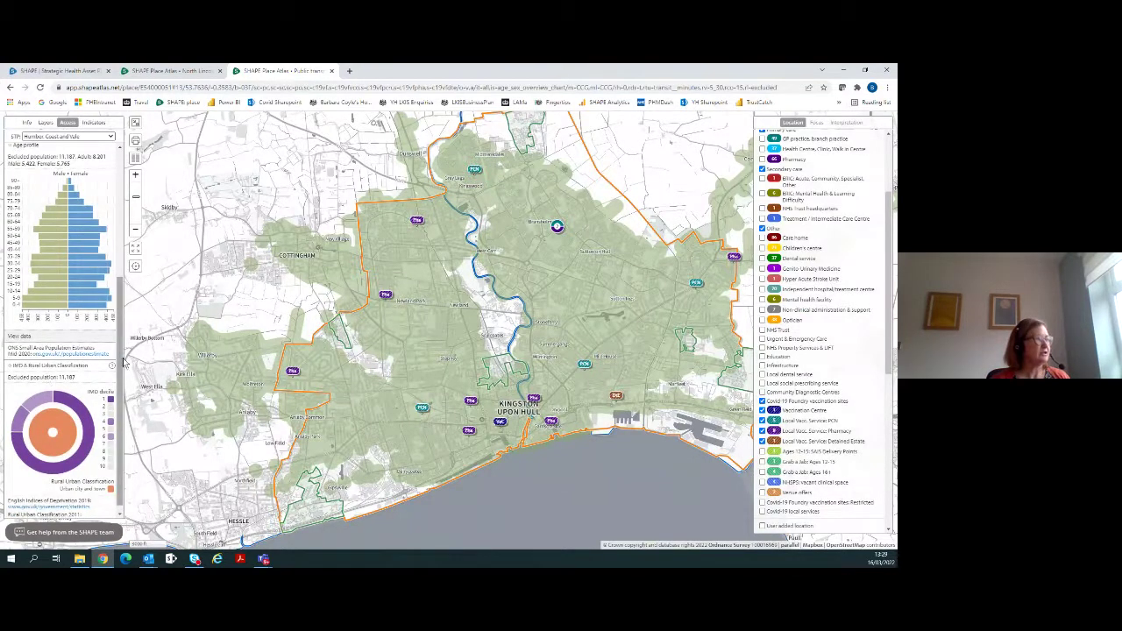
drag(123, 364, 123, 279)
scroll(123, 278, up, 1)
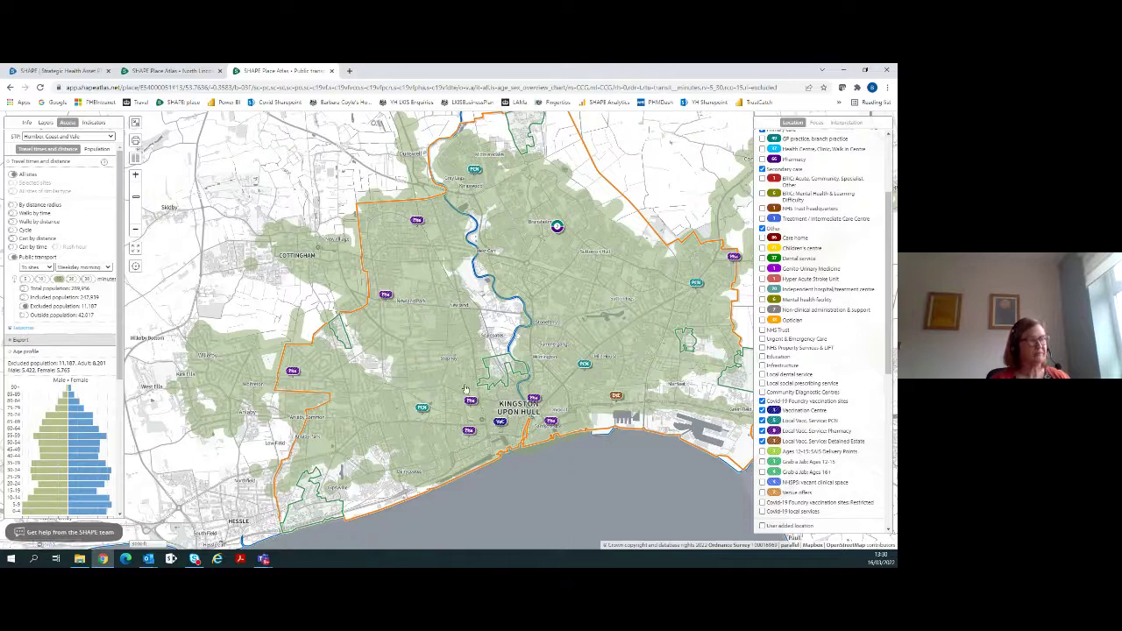
mouse_move(419, 403)
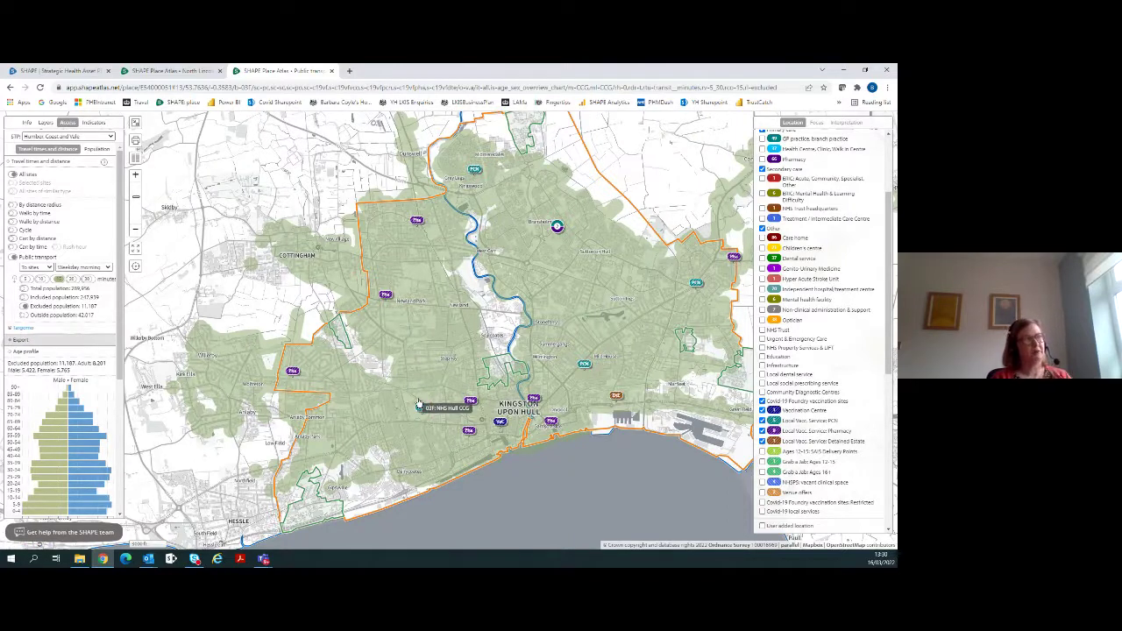
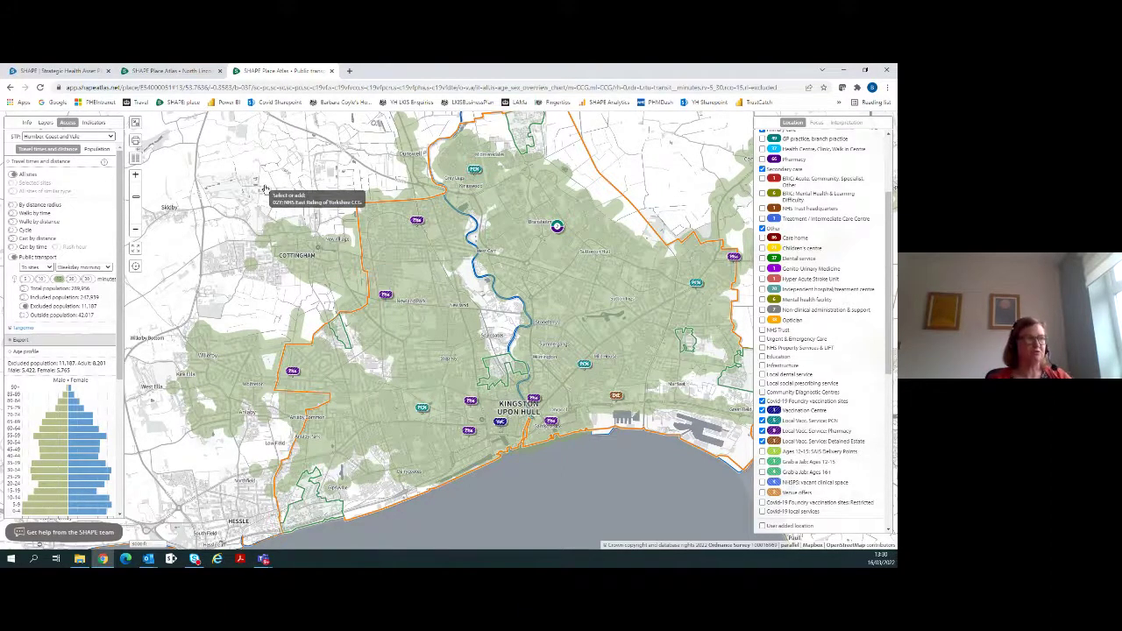
Switch the map outlines and age profile back to the included population for public transport access
drag(265, 189, 216, 205)
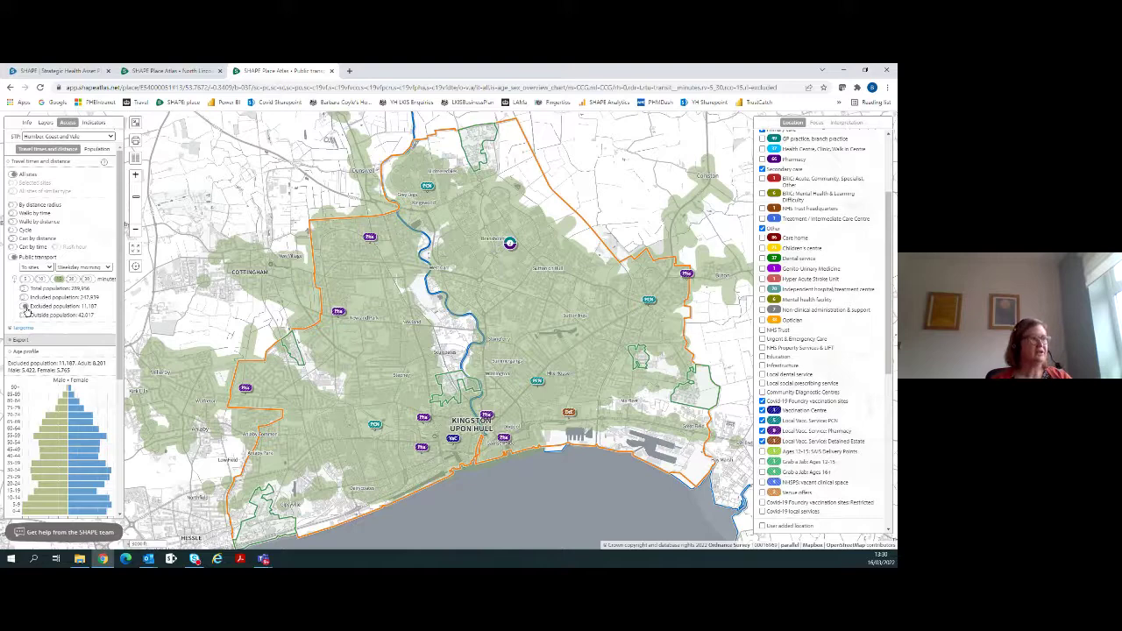
click(23, 297)
mouse_move(86, 427)
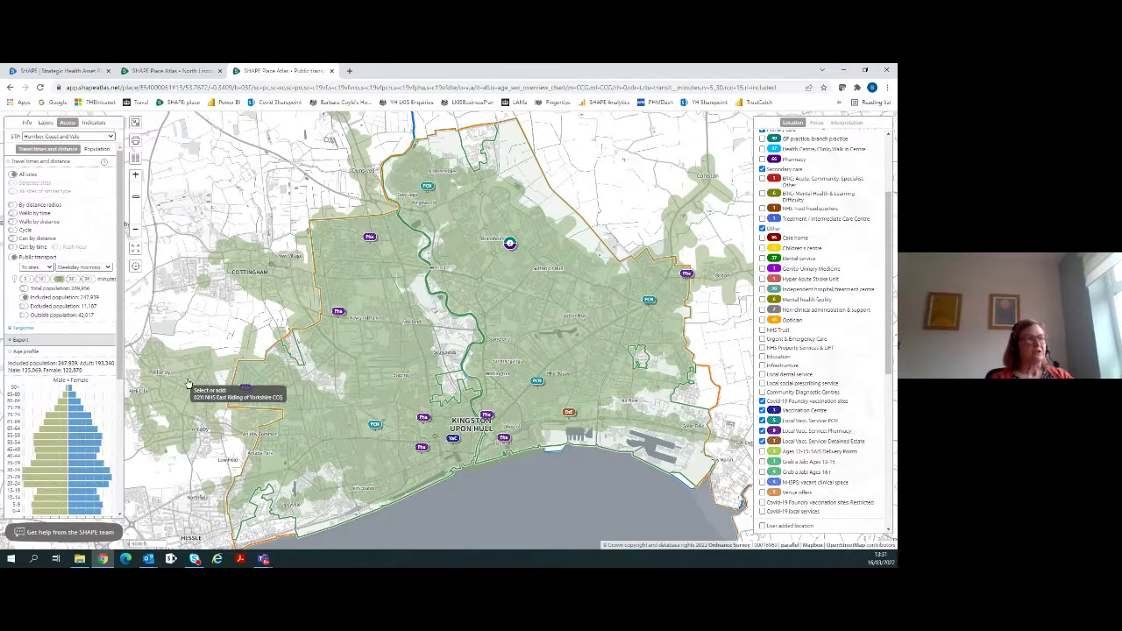
Overlay the Lower Super Output Area boundaries and examine how they overlap the public transport access area around Cottingham and Hull
click(48, 126)
scroll(49, 351, down, 5)
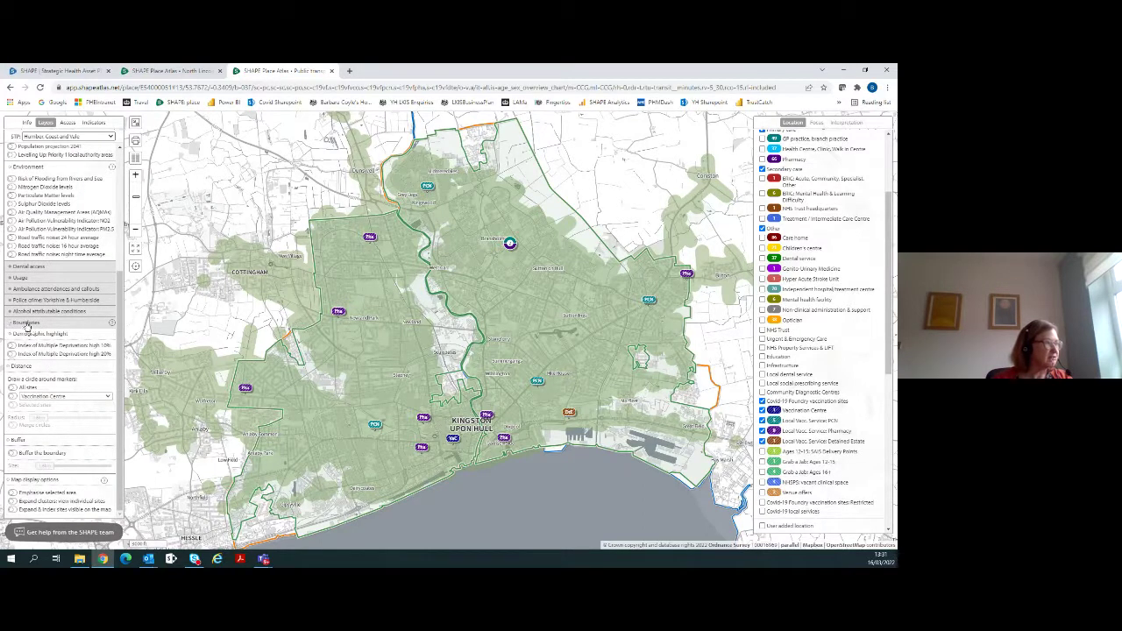
click(26, 322)
click(13, 334)
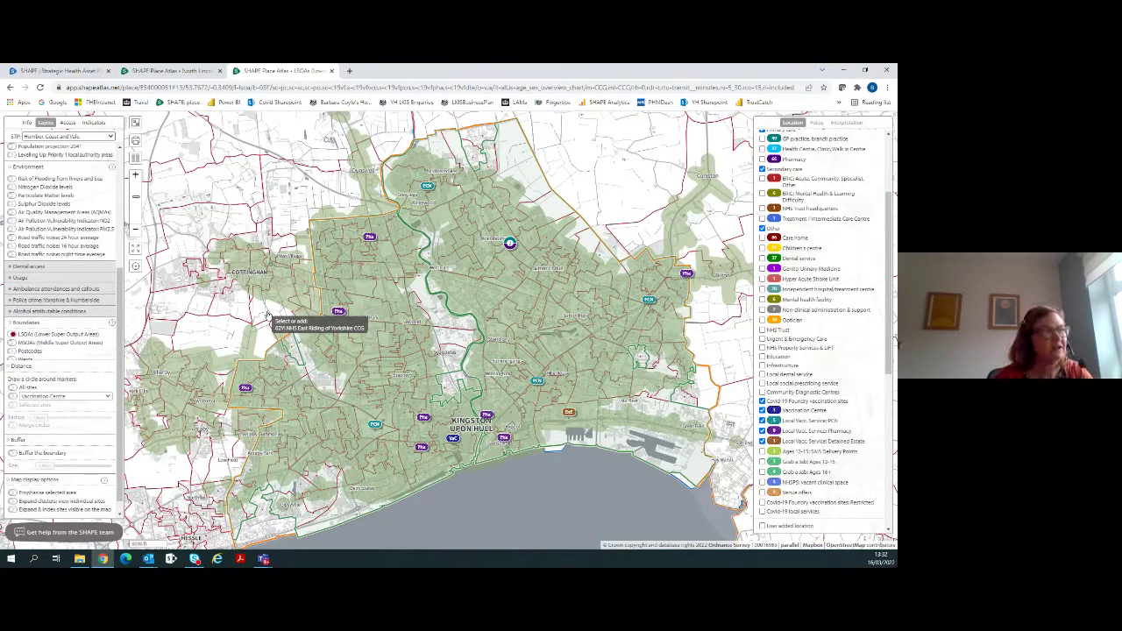
drag(252, 316, 272, 313)
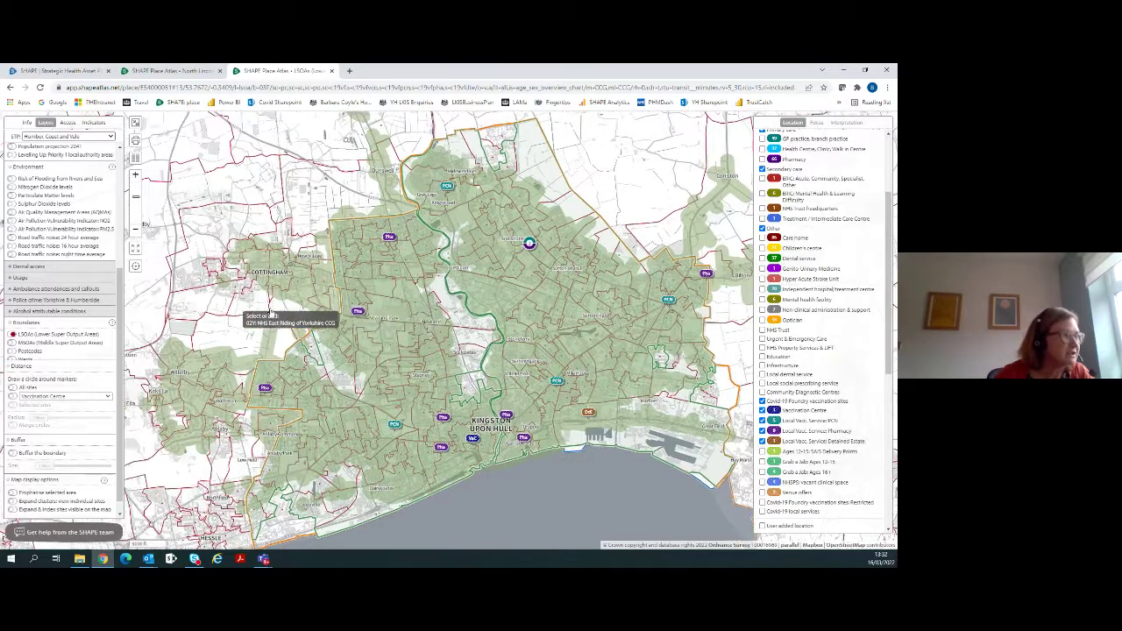
scroll(263, 300, up, 2)
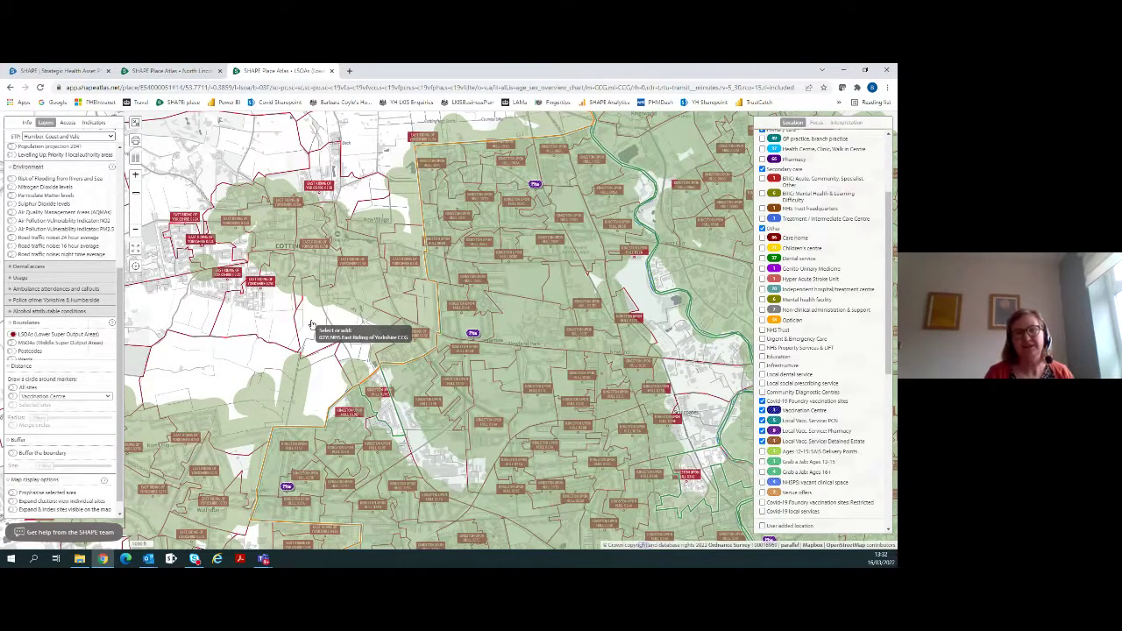
scroll(66, 255, up, 3)
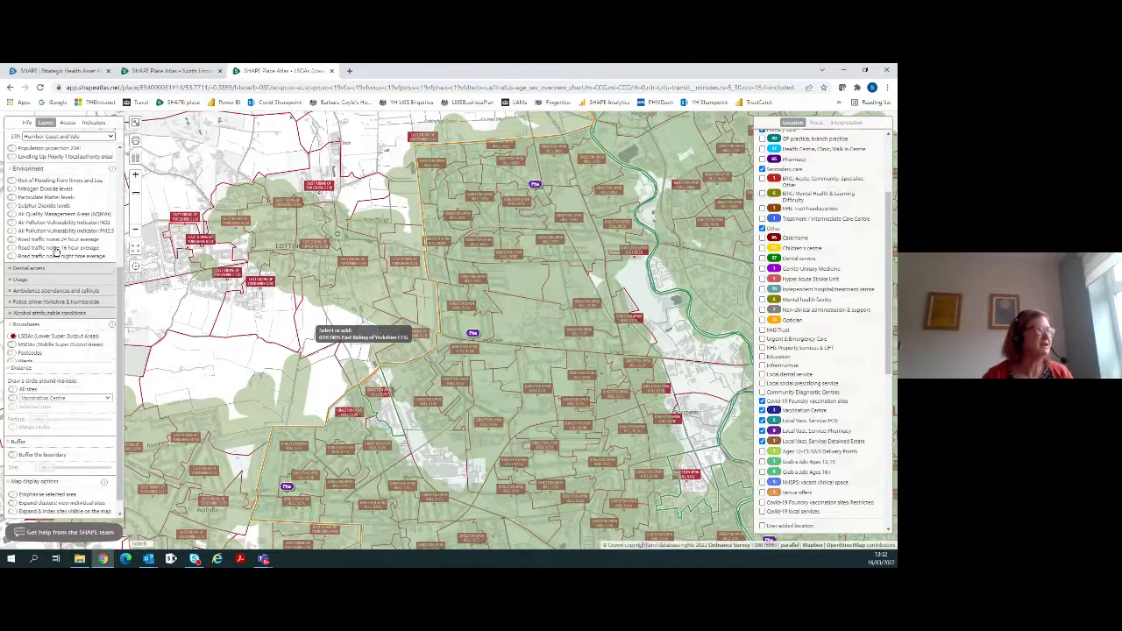
Remove the Lower Super Output Area boundaries from the map and return to the travel times and distance options
click(67, 122)
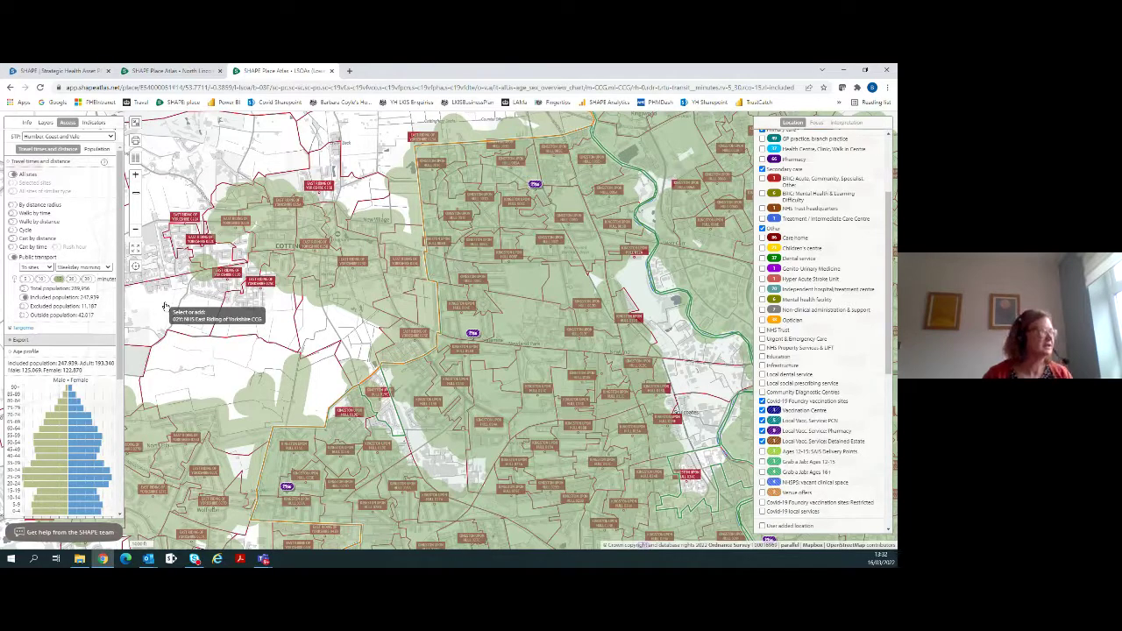
scroll(165, 305, down, 2)
click(46, 122)
click(13, 320)
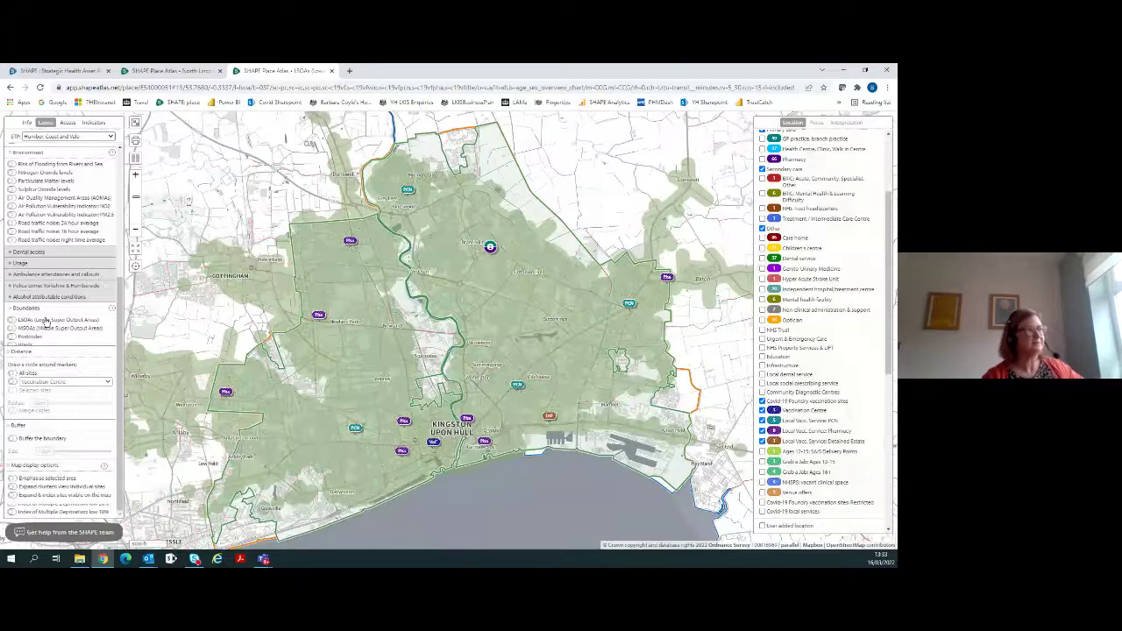
click(70, 123)
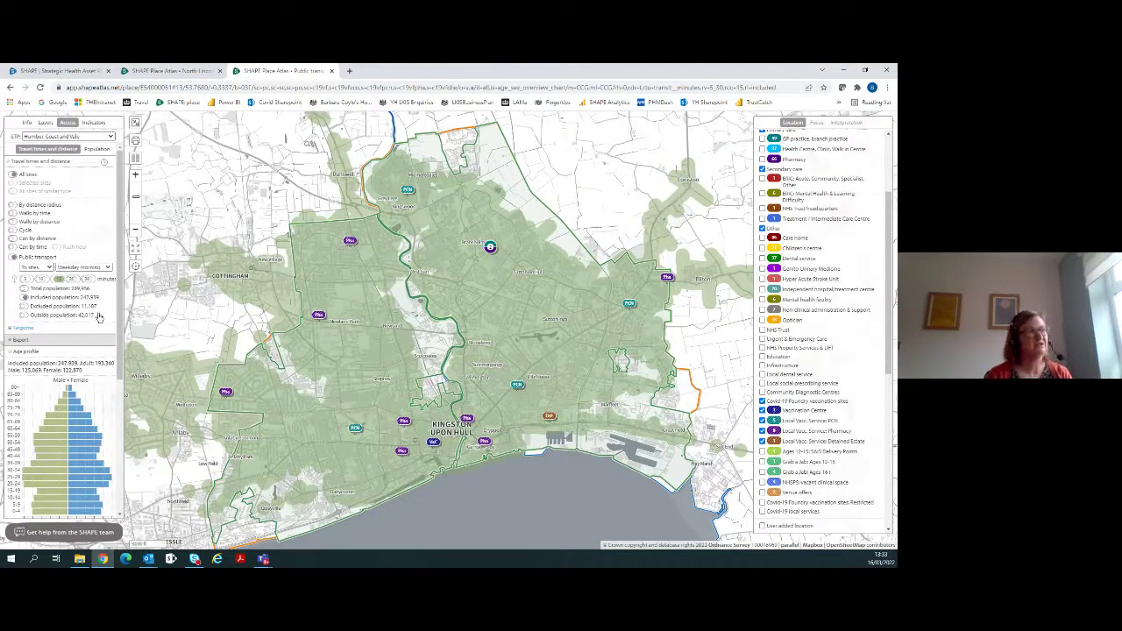
Switch the access travel mode to car by time, limit it to 30 minutes and display the included population
click(14, 247)
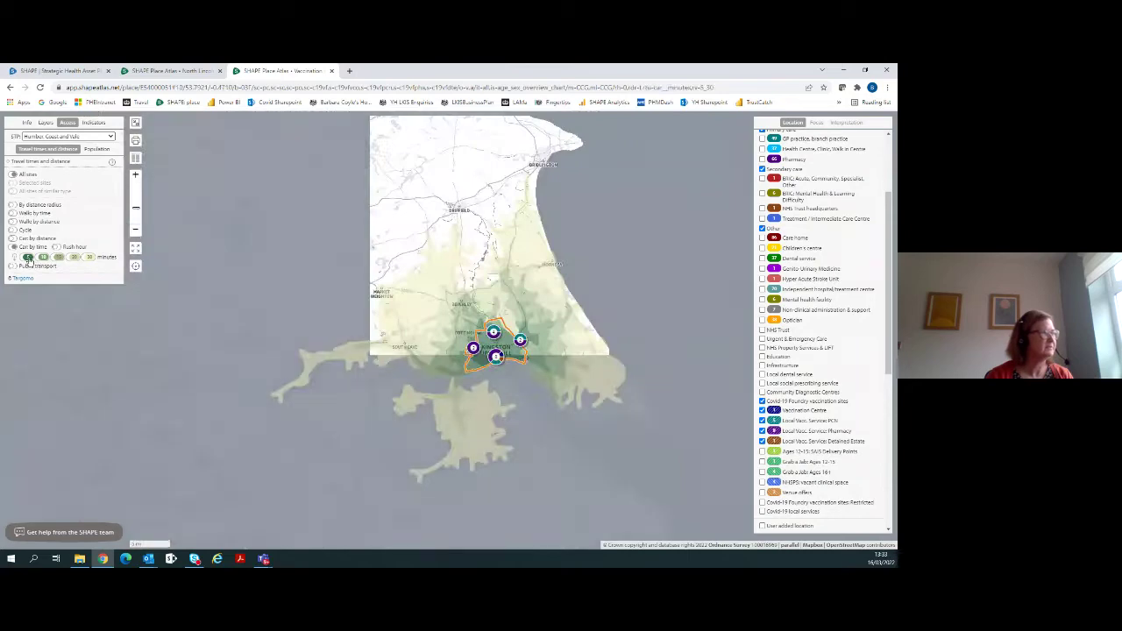
click(86, 258)
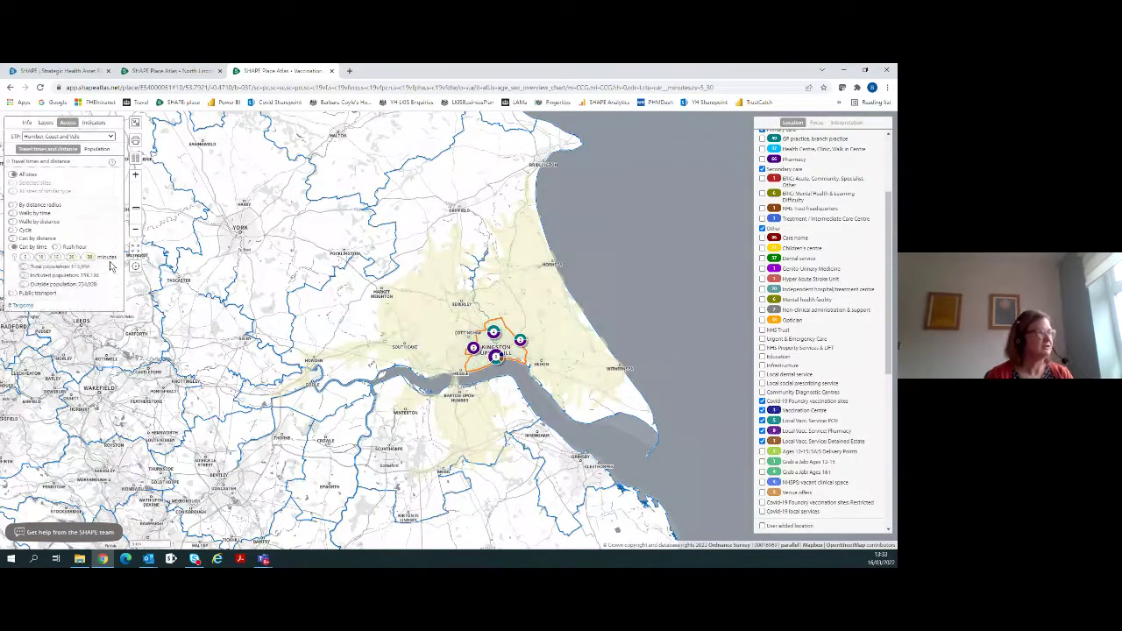
click(24, 276)
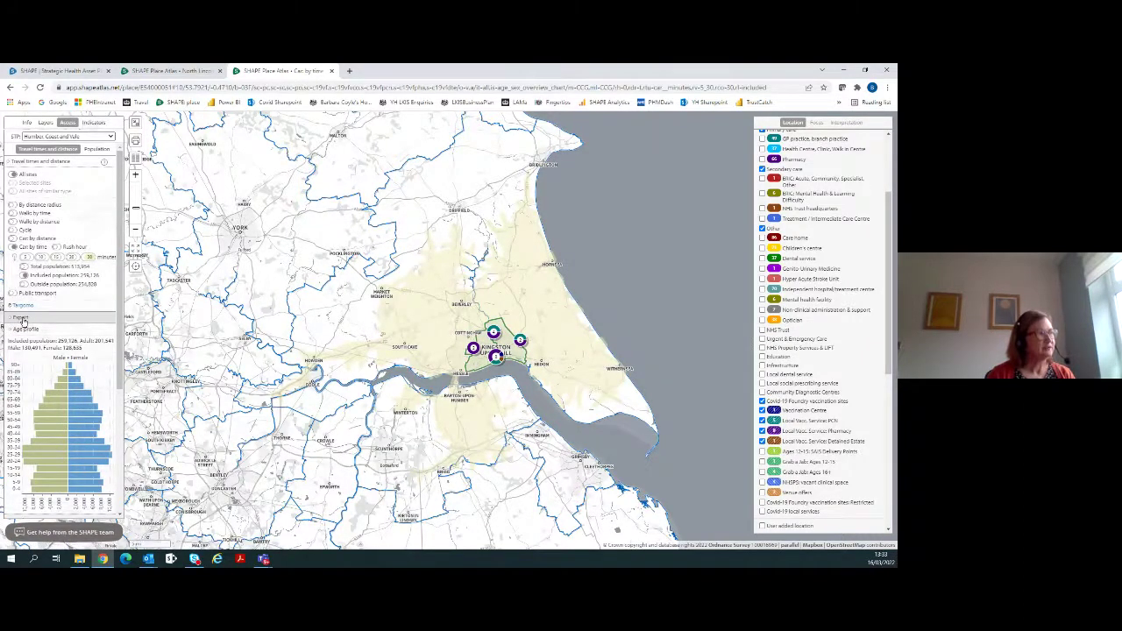
Export the list of LSOAs in the 30-minute car catchment as an Excel file and open it
click(21, 319)
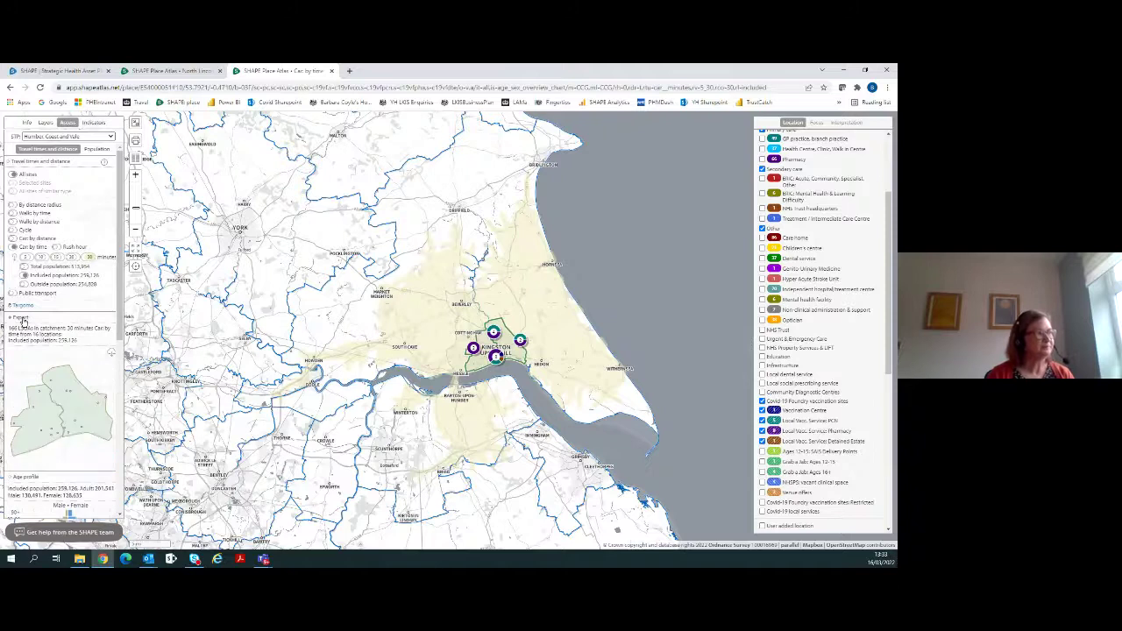
click(112, 355)
click(48, 537)
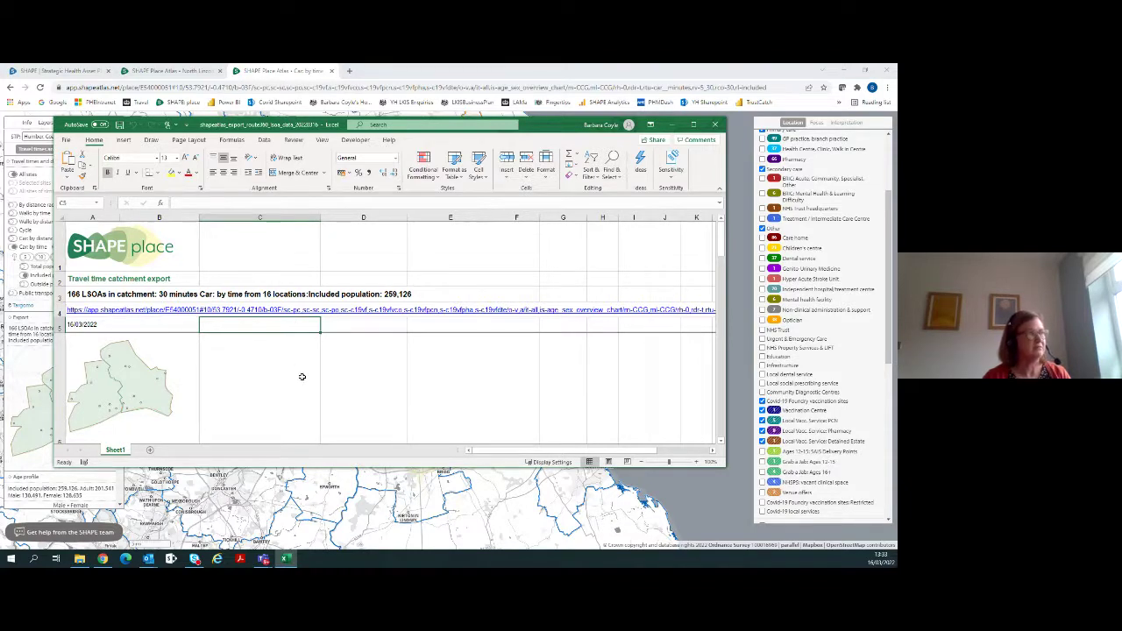
Examine the IMD decile and population columns of the exported LSOA workbook, and return to the map
scroll(301, 377, down, 2)
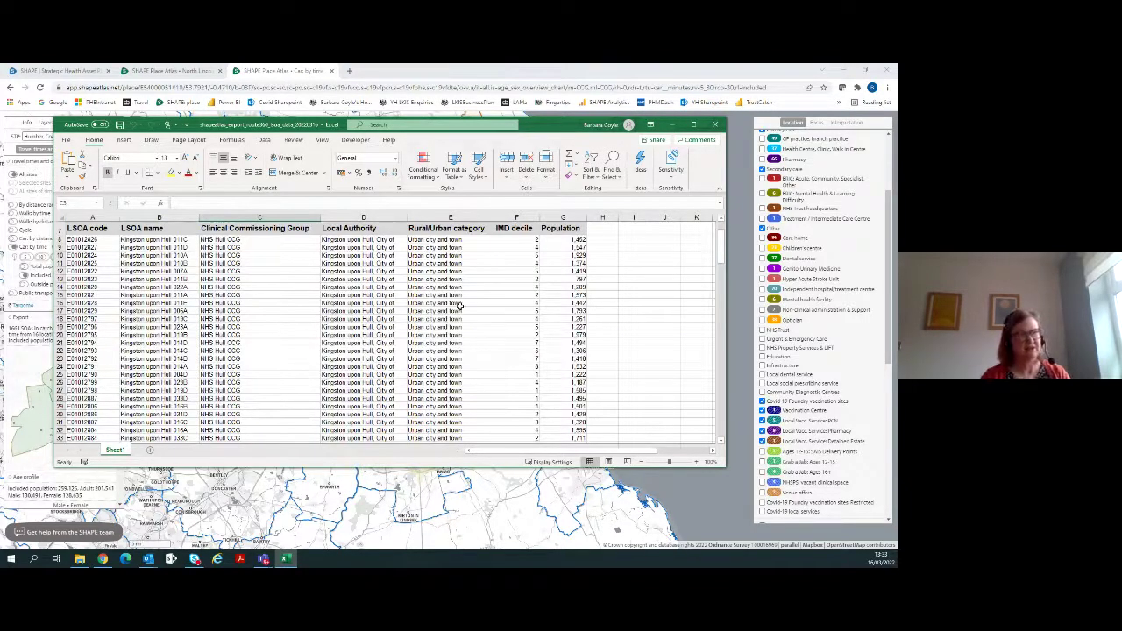
click(517, 239)
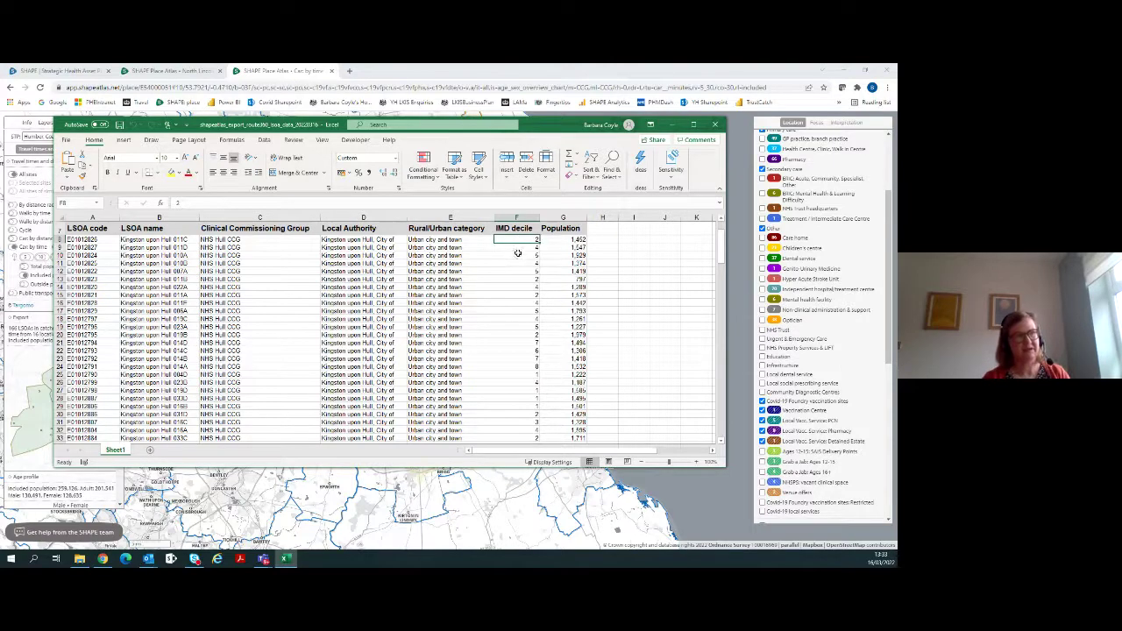
click(556, 241)
scroll(572, 326, up, 1)
scroll(572, 325, down, 4)
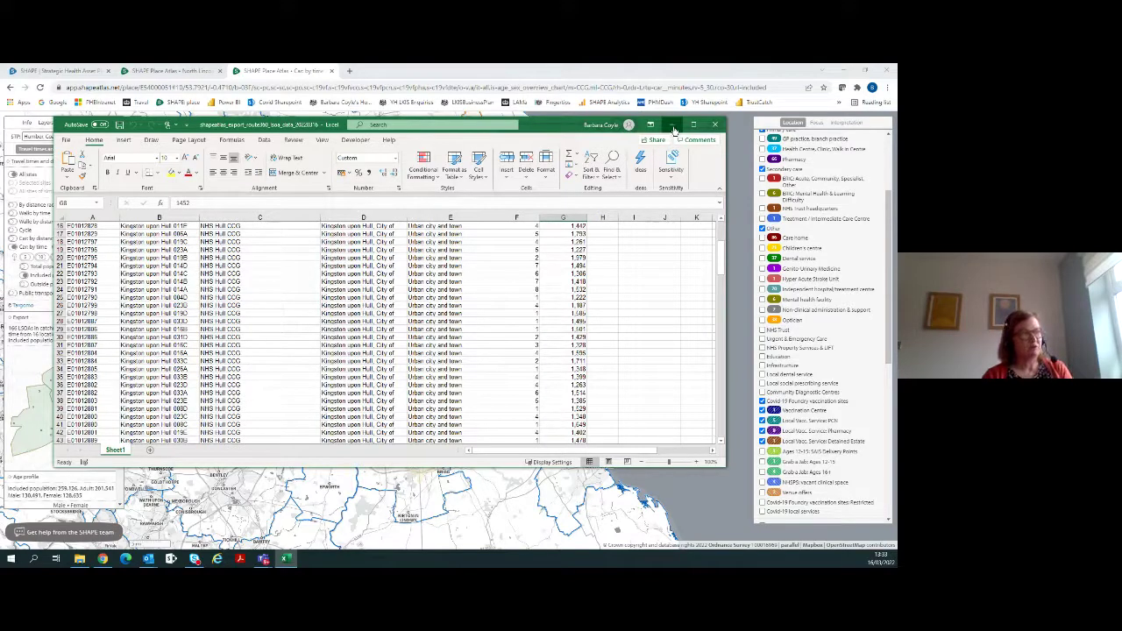
click(672, 126)
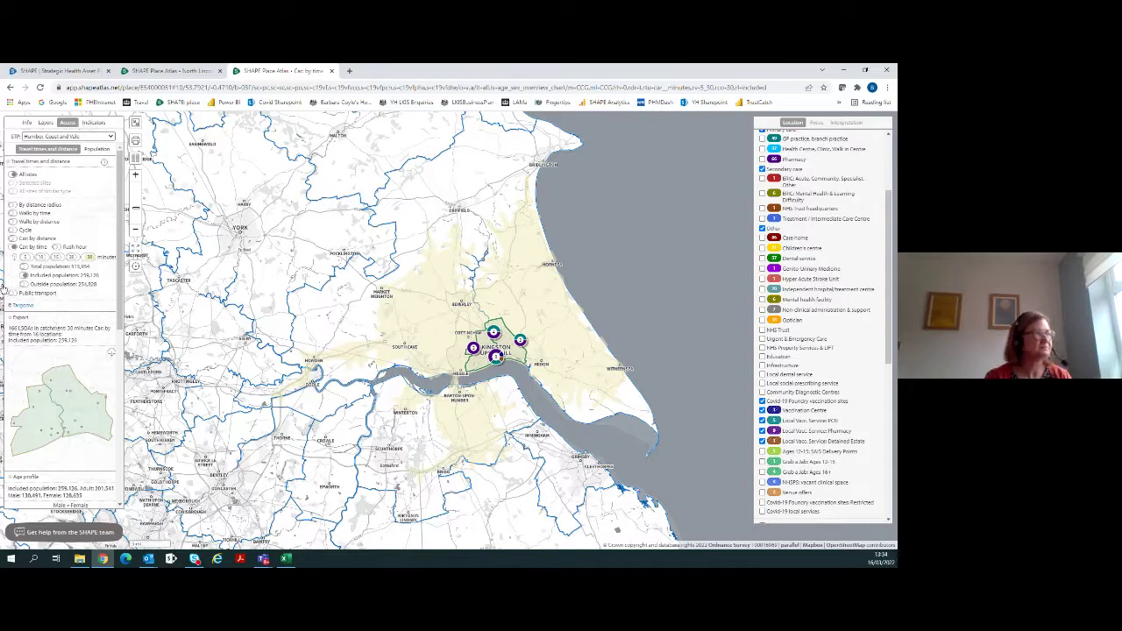
Review the car catchment's age profile and the LSOA export option beneath the travel time settings
scroll(55, 433, down, 1)
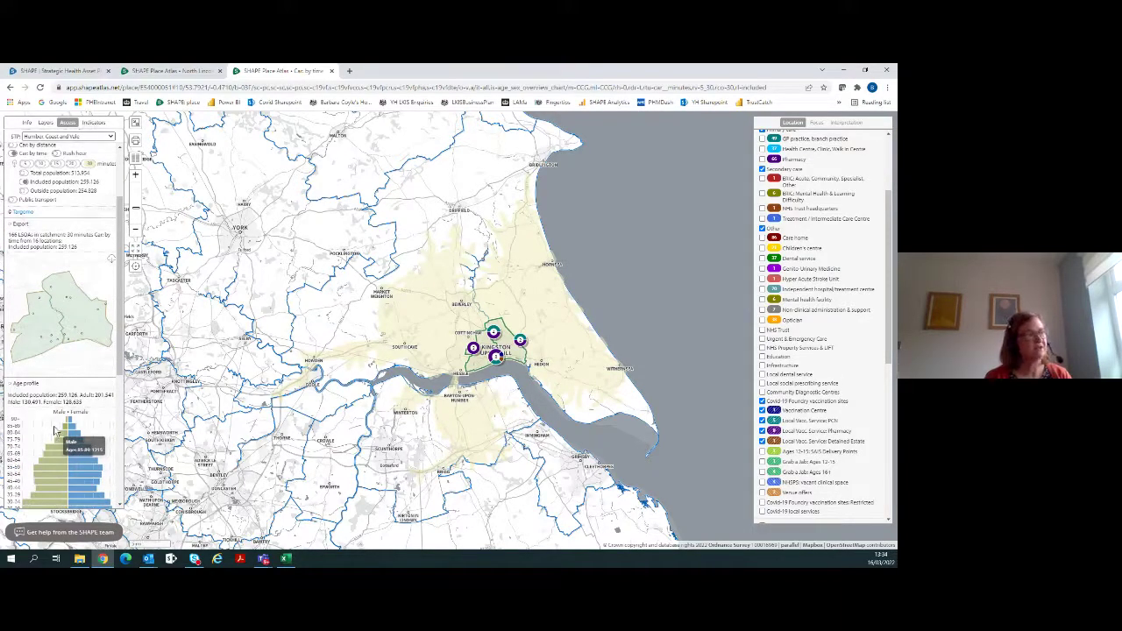
scroll(37, 340, up, 1)
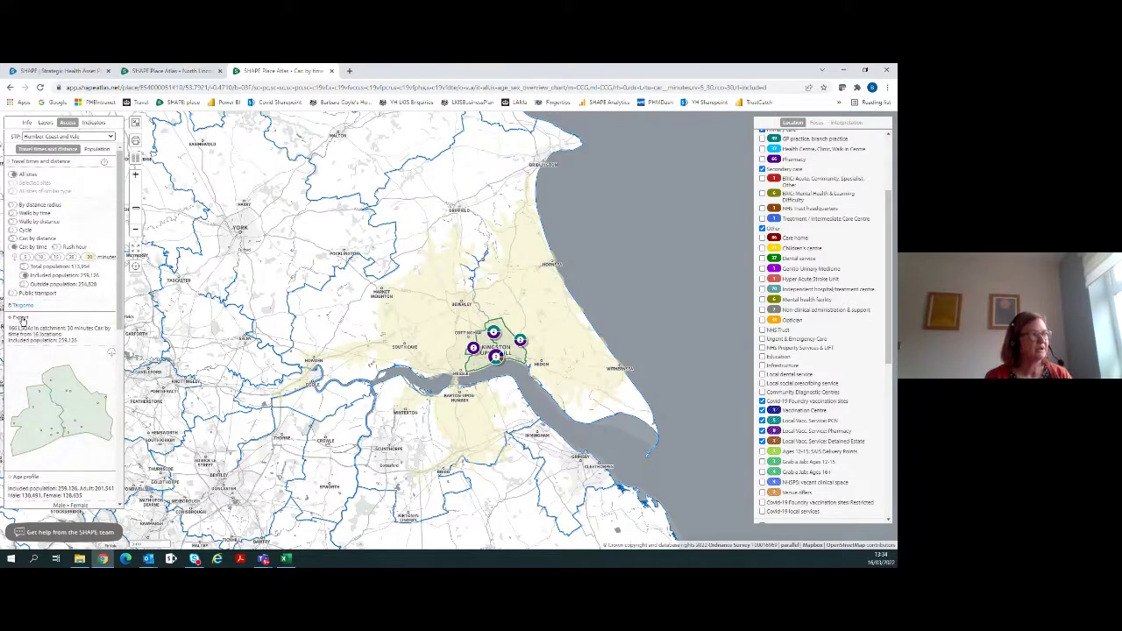
click(21, 320)
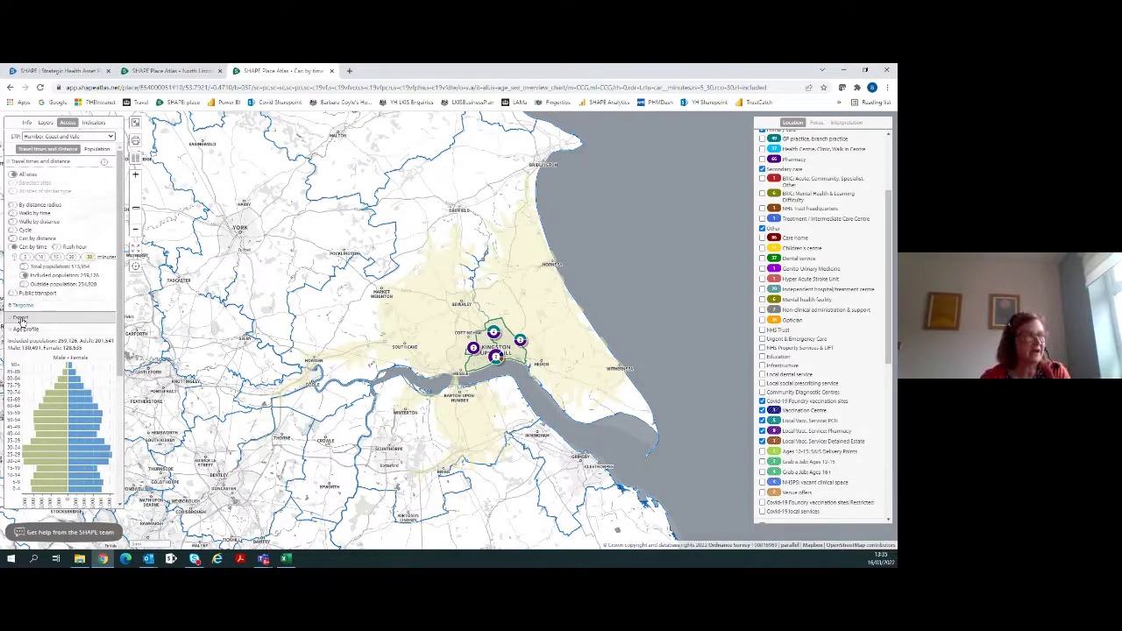
click(21, 319)
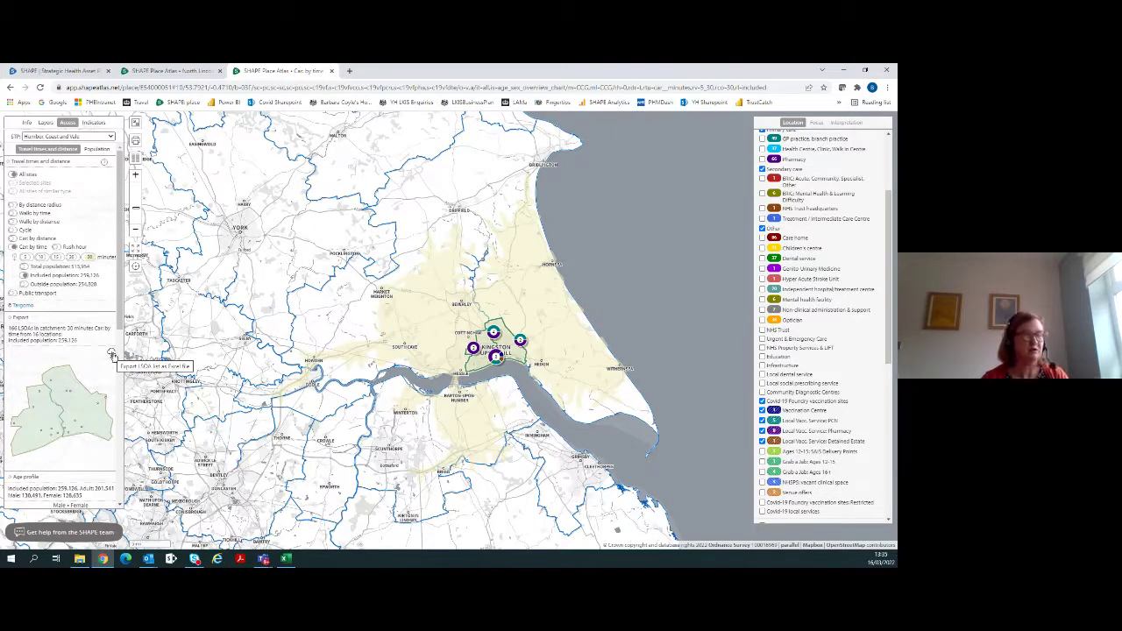
click(10, 317)
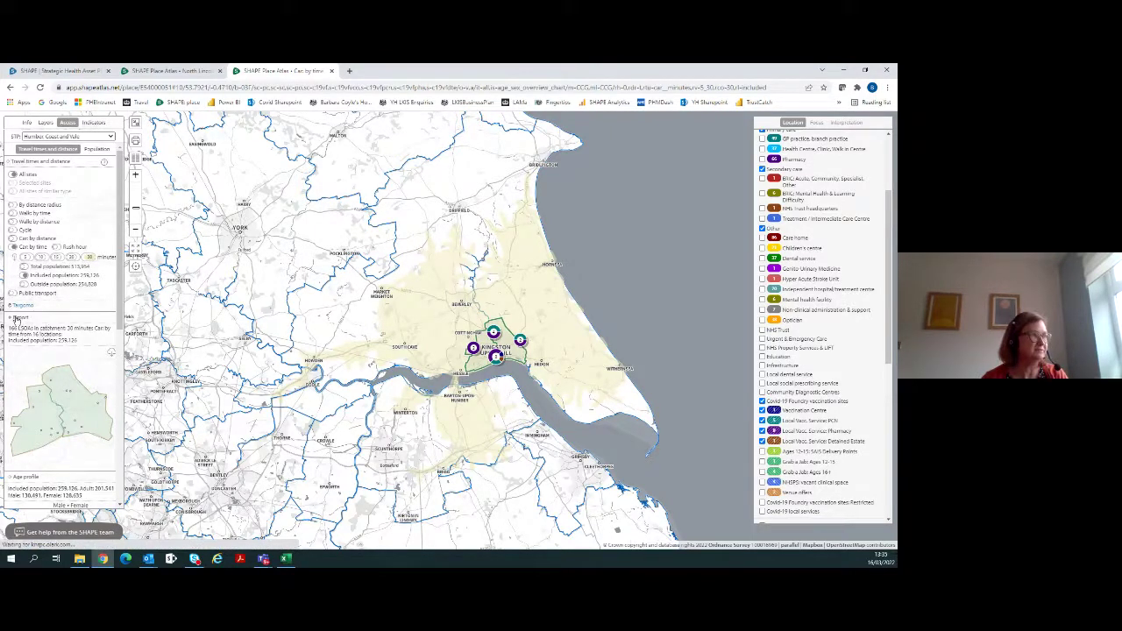
Turn off the car travel time overlay and display the age profile indicator for the Hull area
click(13, 249)
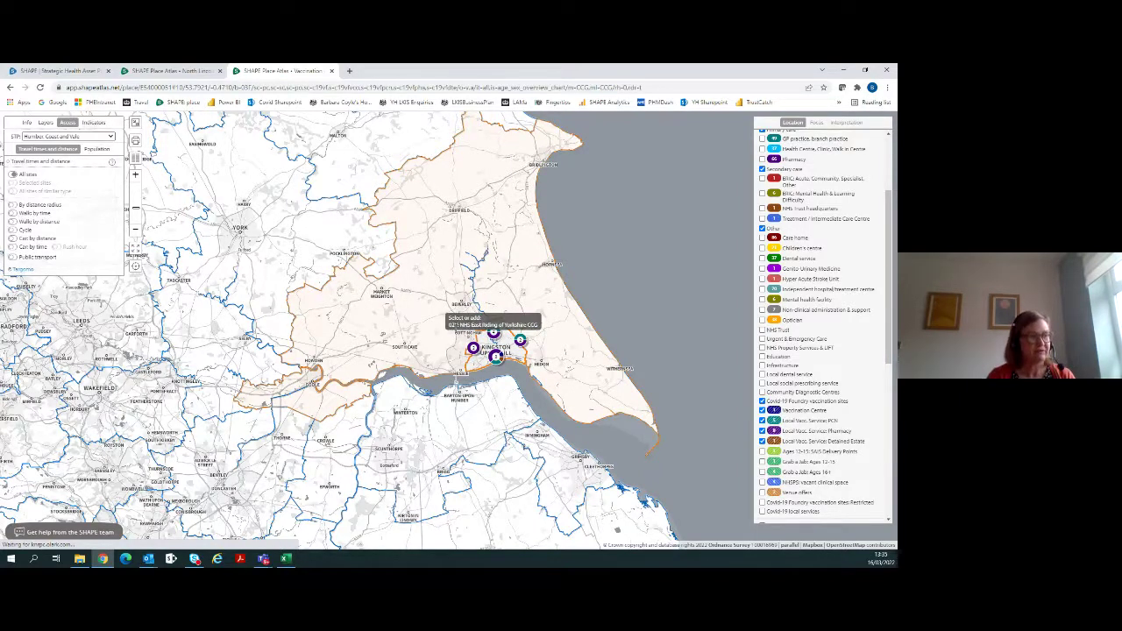
scroll(493, 331, up, 3)
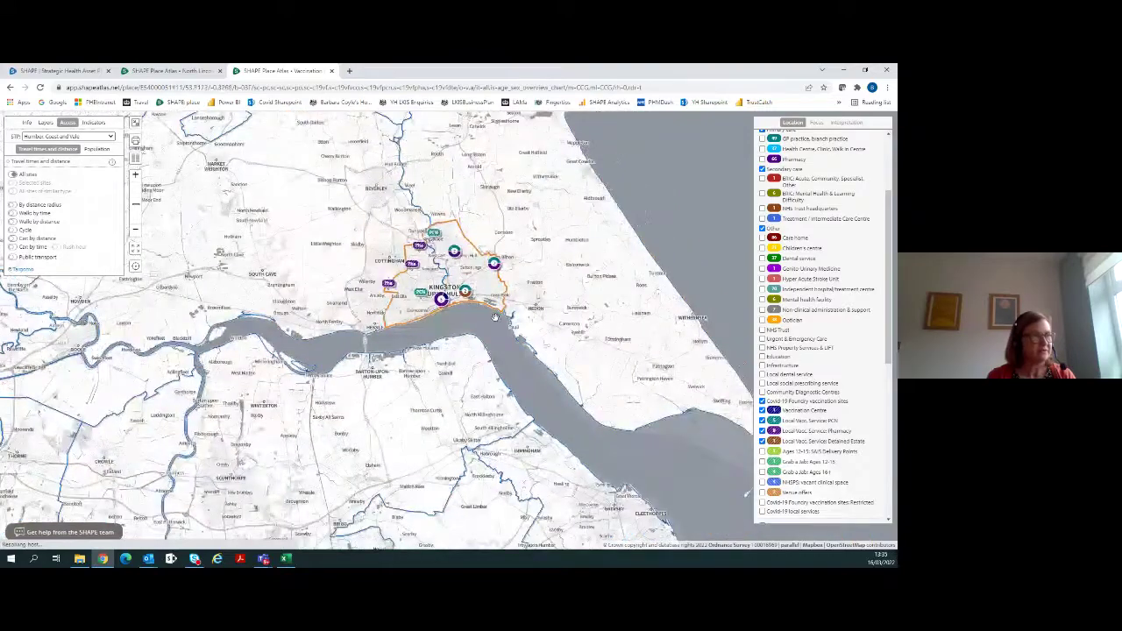
scroll(493, 323, up, 2)
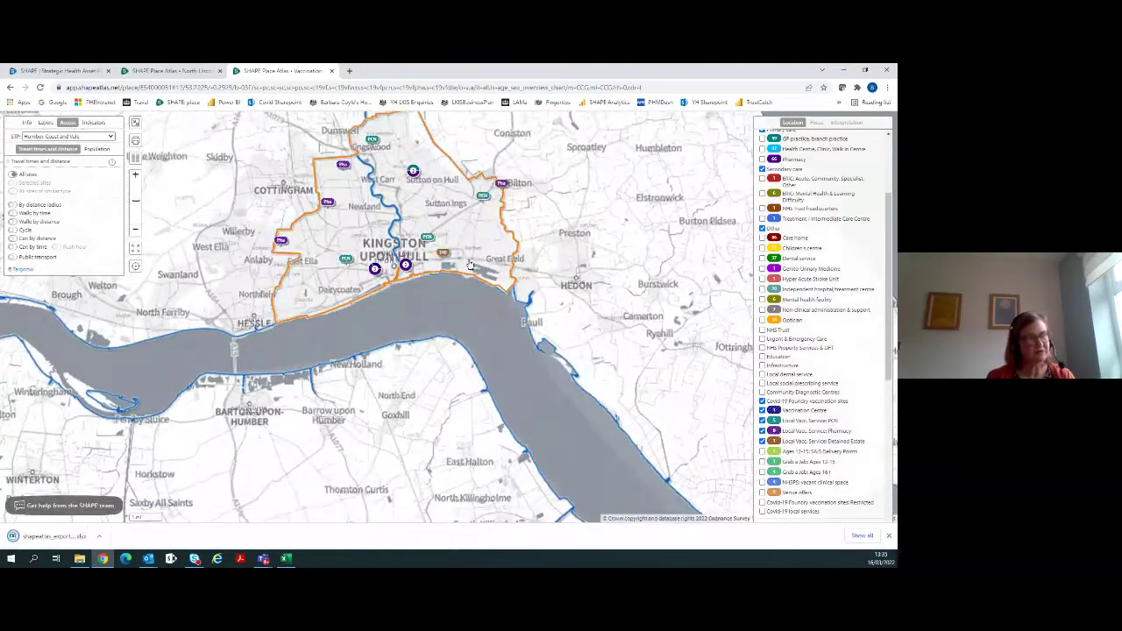
drag(470, 264, 523, 377)
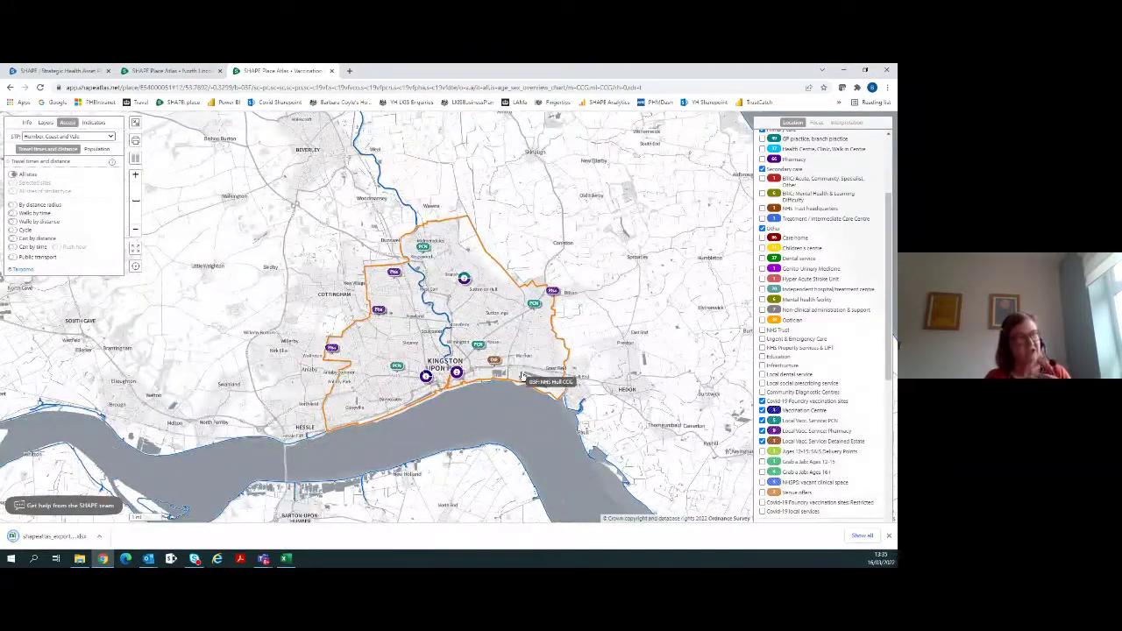
click(94, 123)
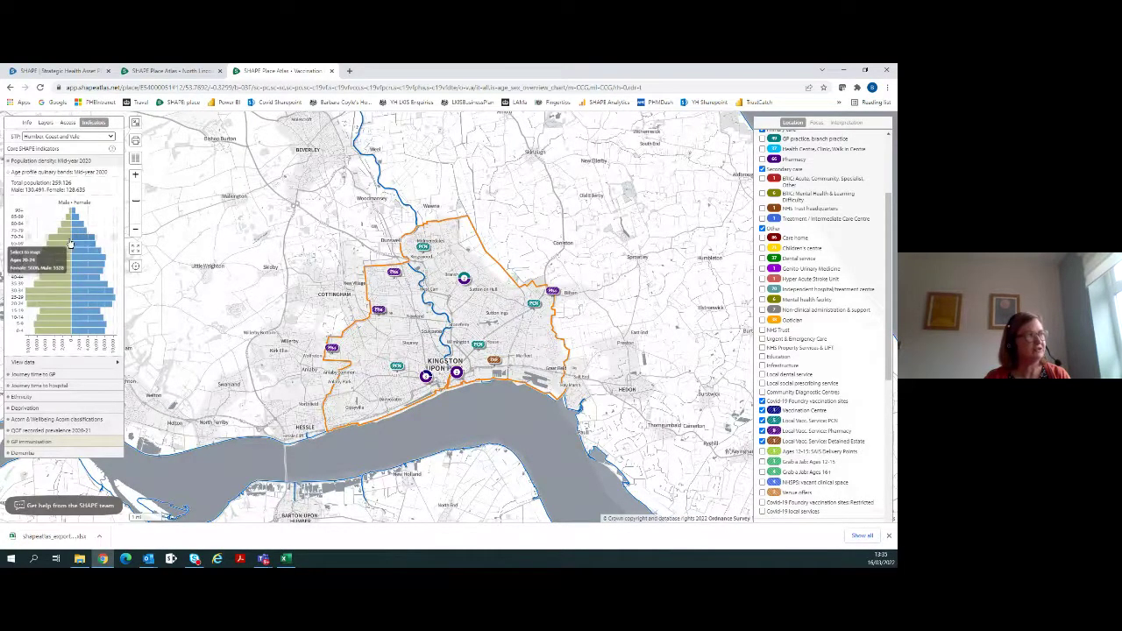
mouse_move(73, 230)
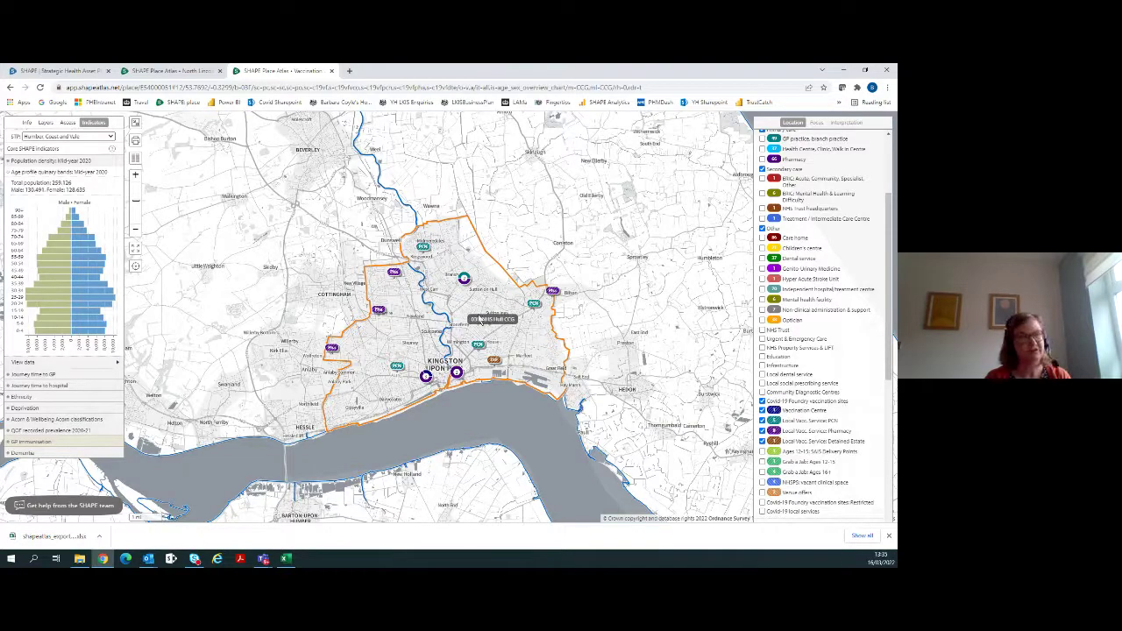
Enable user added locations and place a new location marker on the map north of Kingston upon Hull's centre
scroll(857, 303, down, 4)
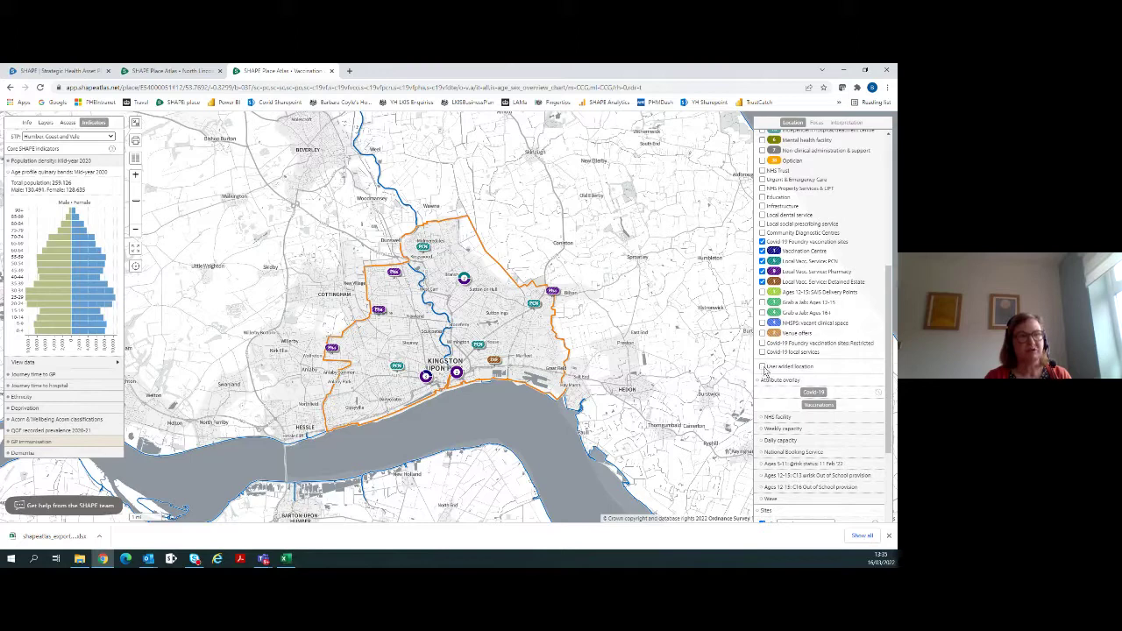
click(782, 367)
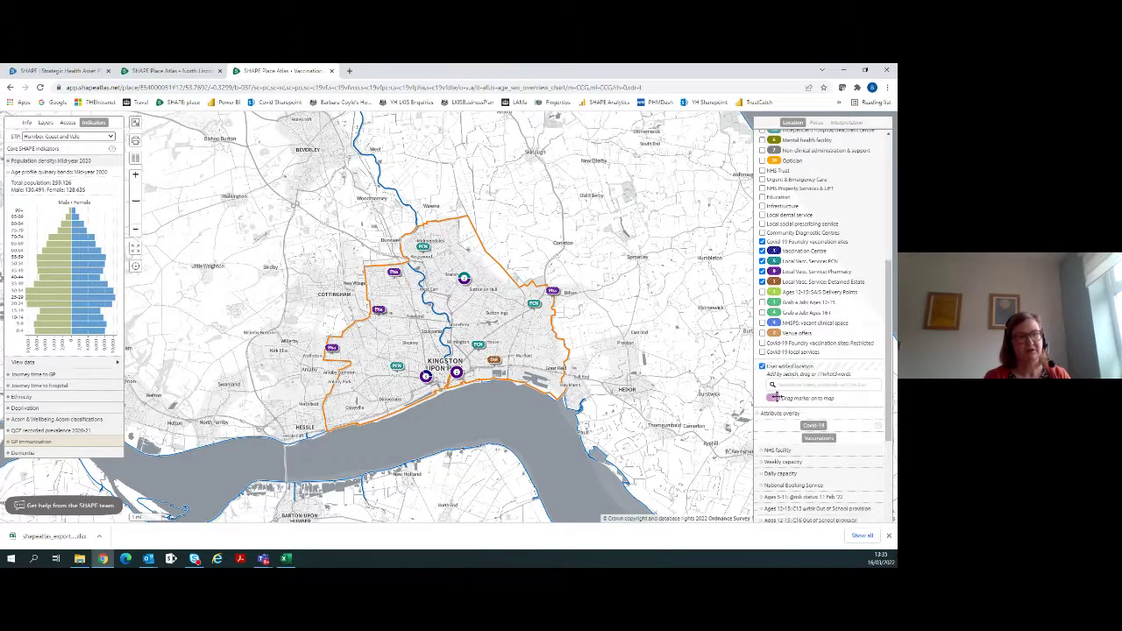
mouse_move(772, 398)
mouse_down()
mouse_move(524, 342)
mouse_move(478, 320)
mouse_up()
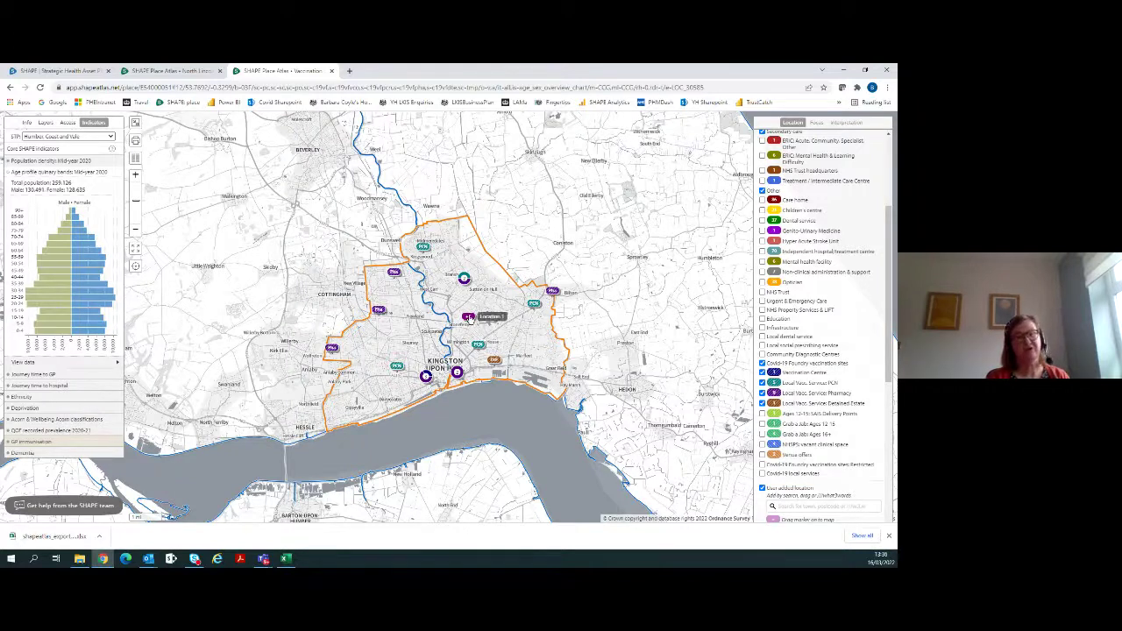
Collapse the age profile indicator and hide the added location marker from the map
mouse_move(61, 299)
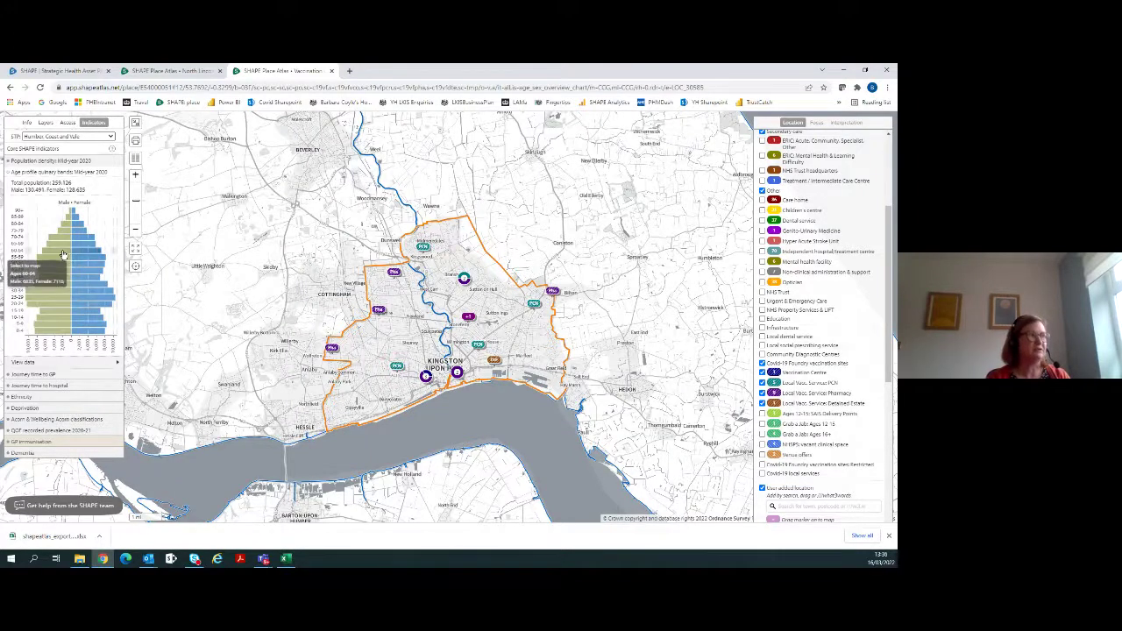
click(15, 174)
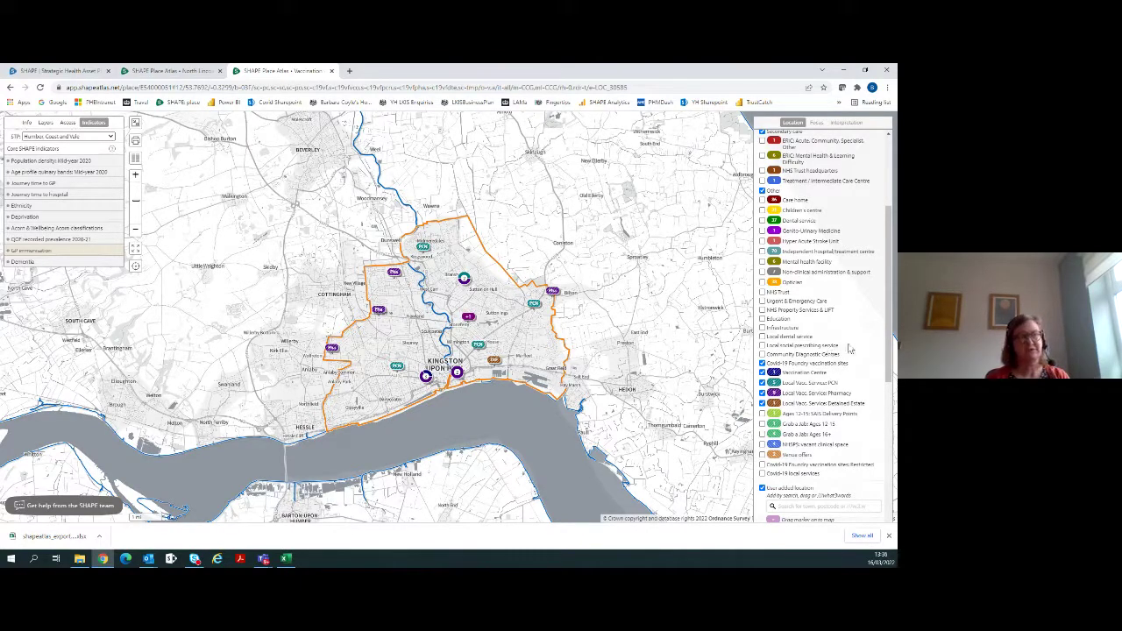
drag(890, 322, 893, 376)
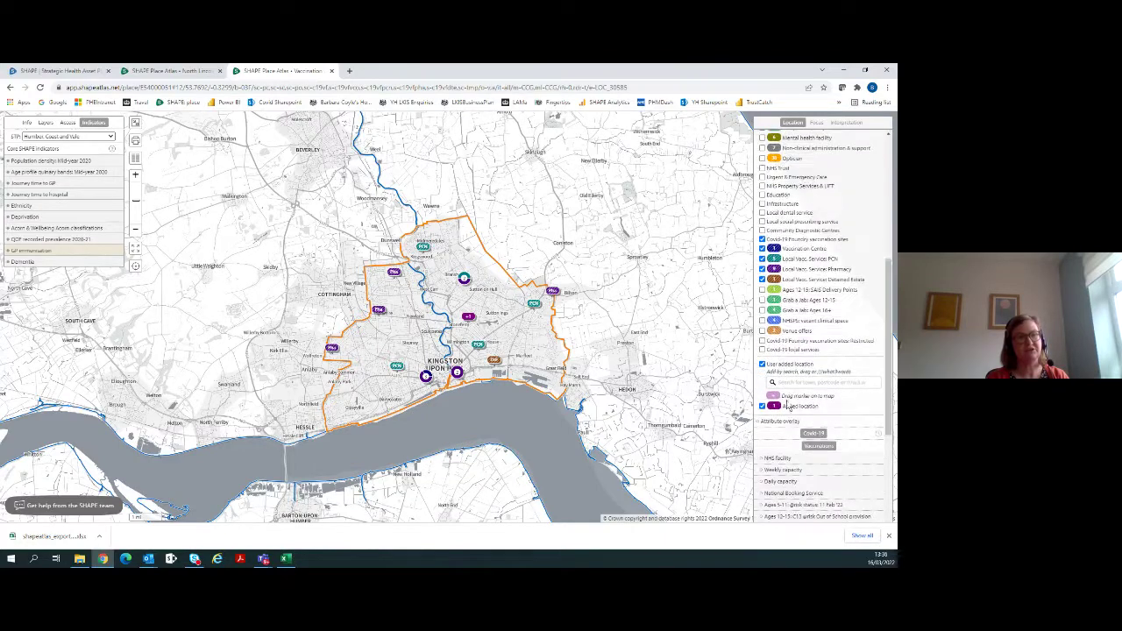
click(762, 407)
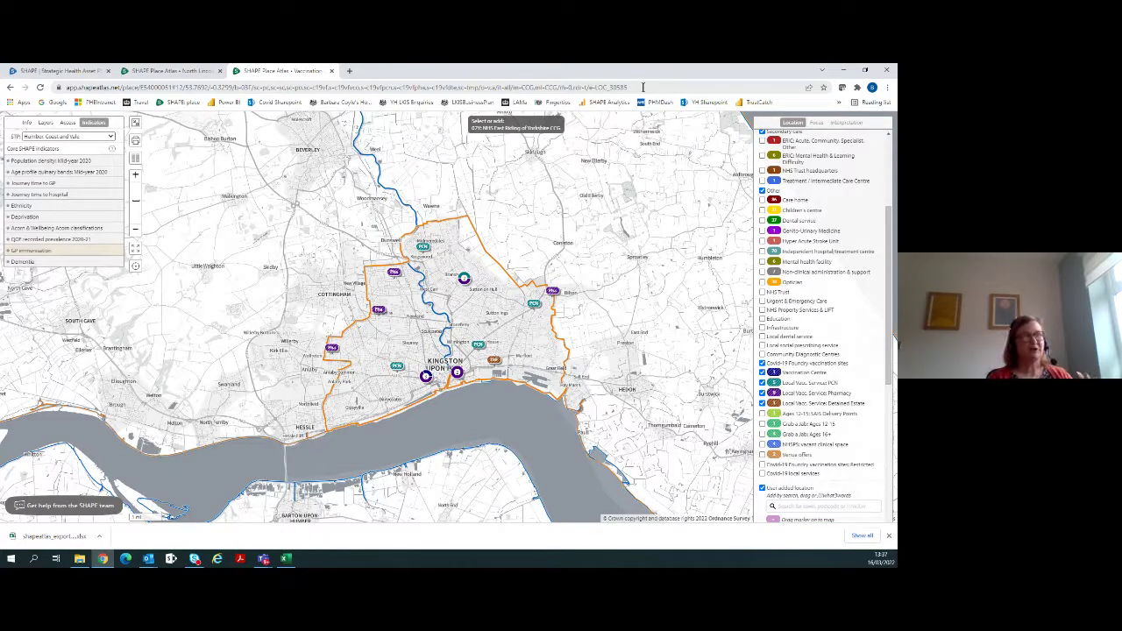
Select the full web address of the current map view to point out the shareable link
click(643, 87)
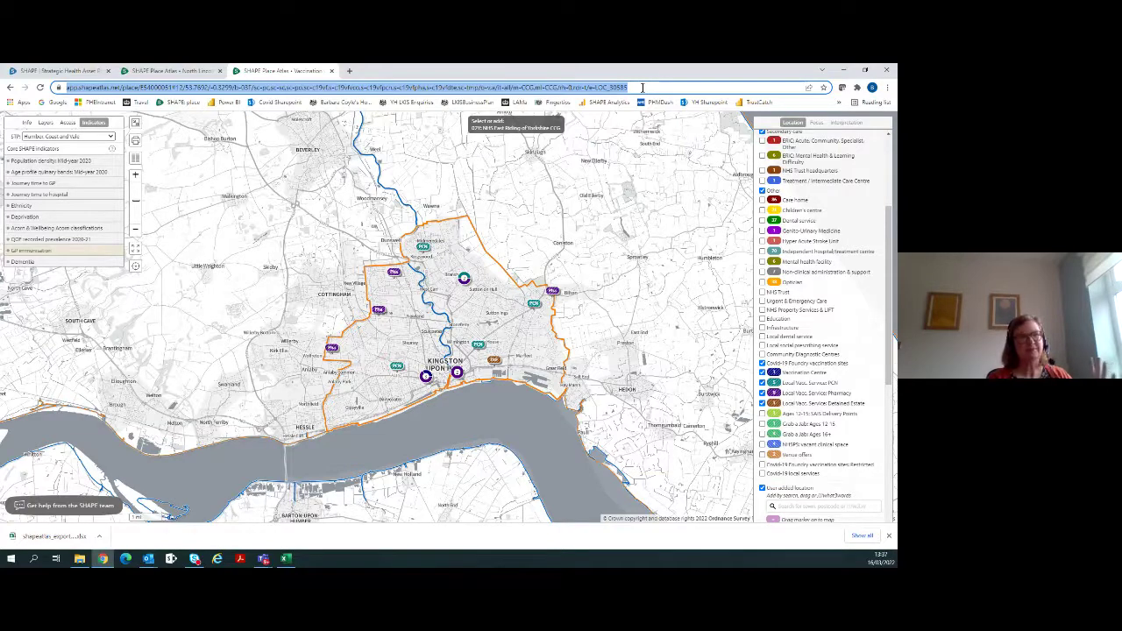
click(643, 88)
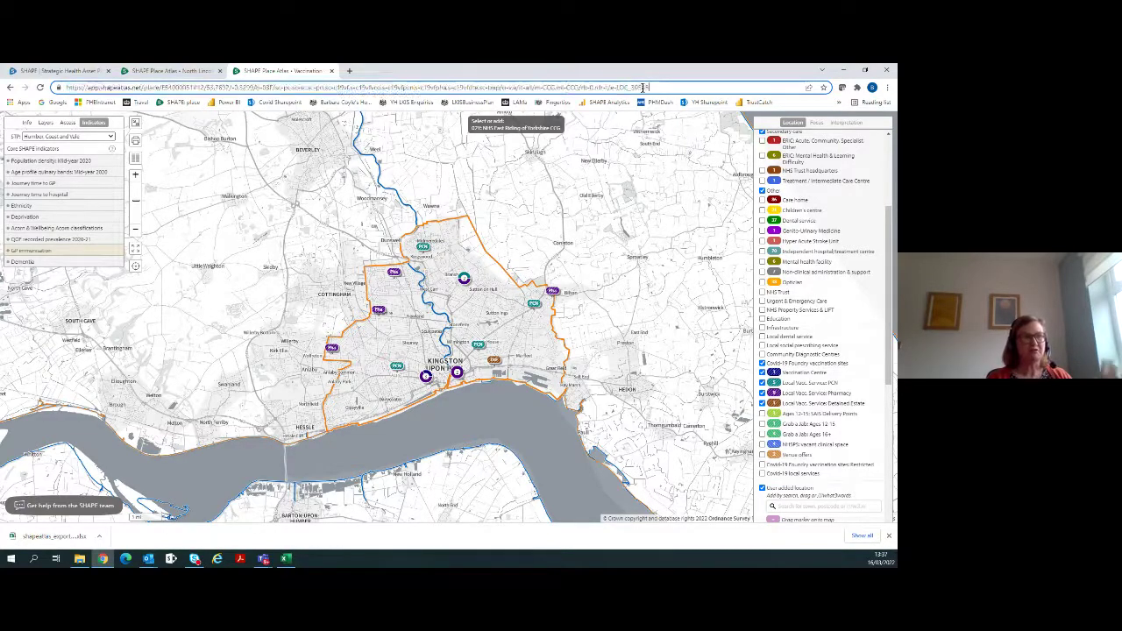
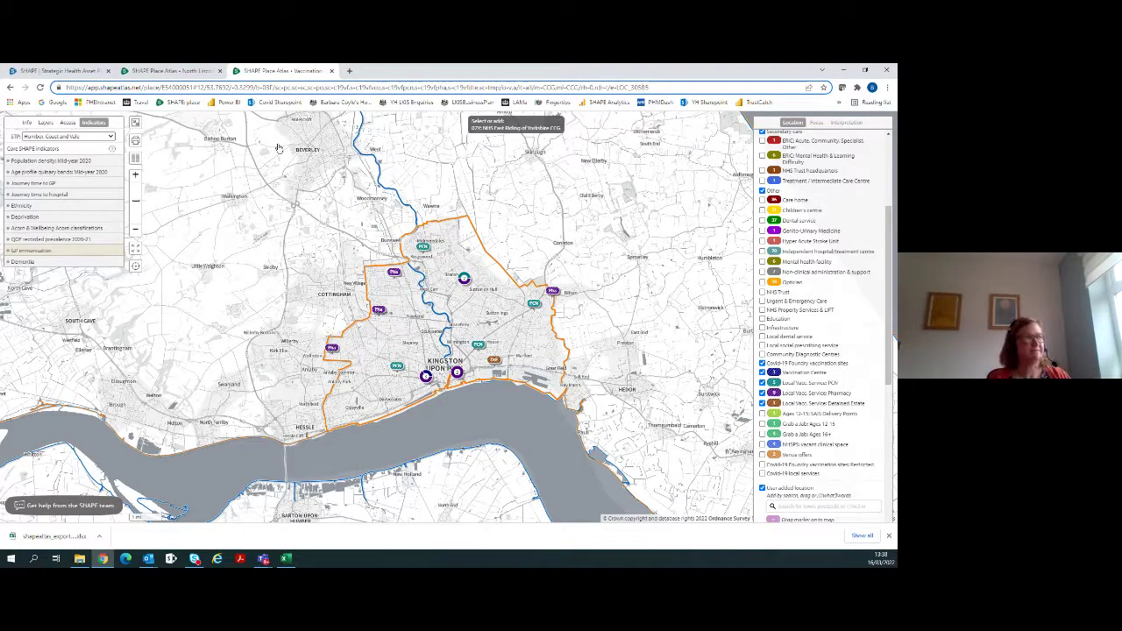
Return to the Place Atlas information for Humber, Coast and Vale and collapse the category and sites lists
click(28, 124)
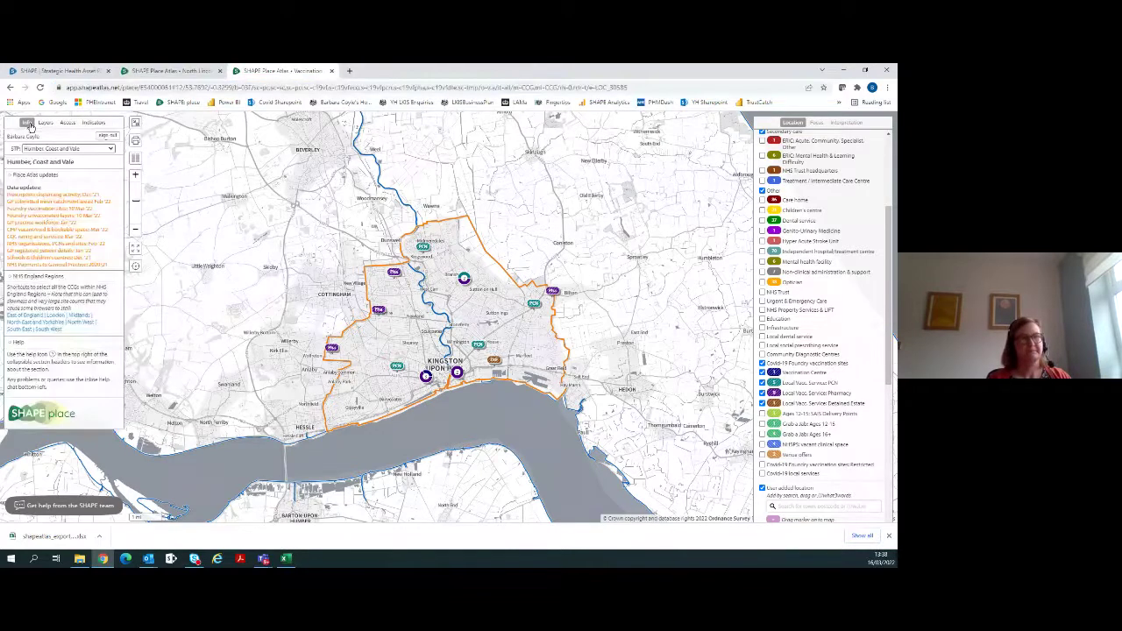
scroll(852, 338, up, 5)
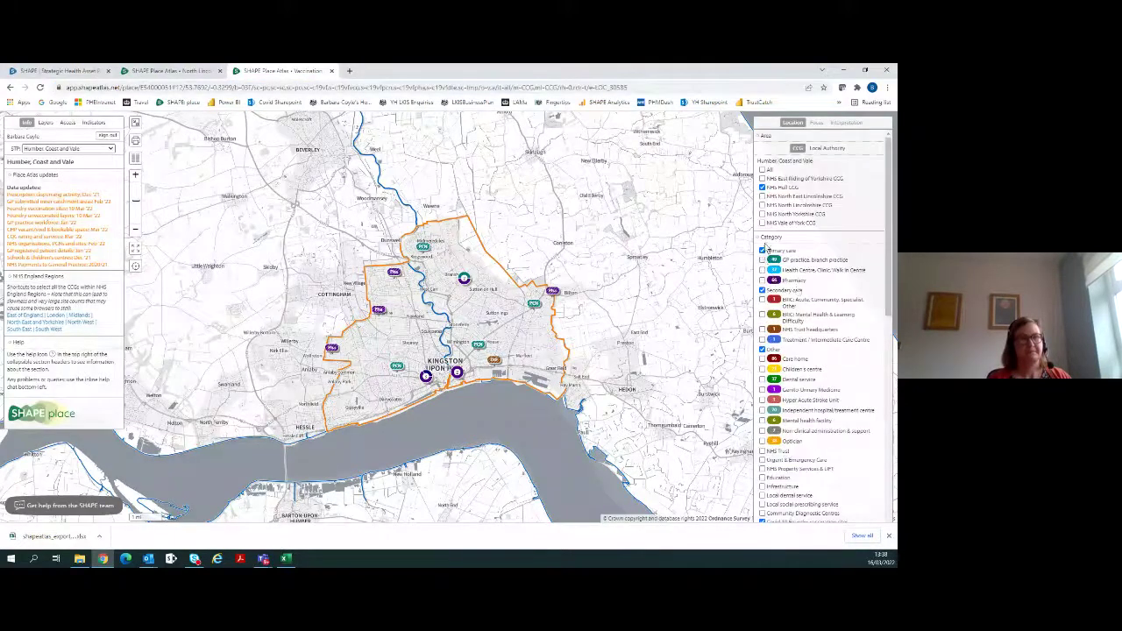
click(767, 238)
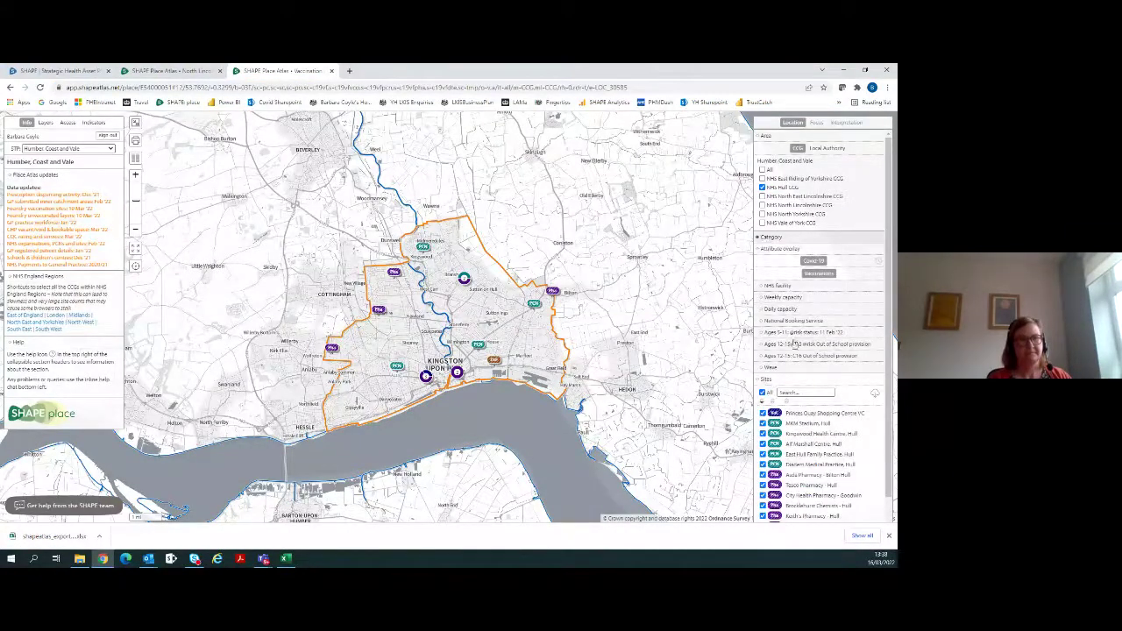
click(768, 381)
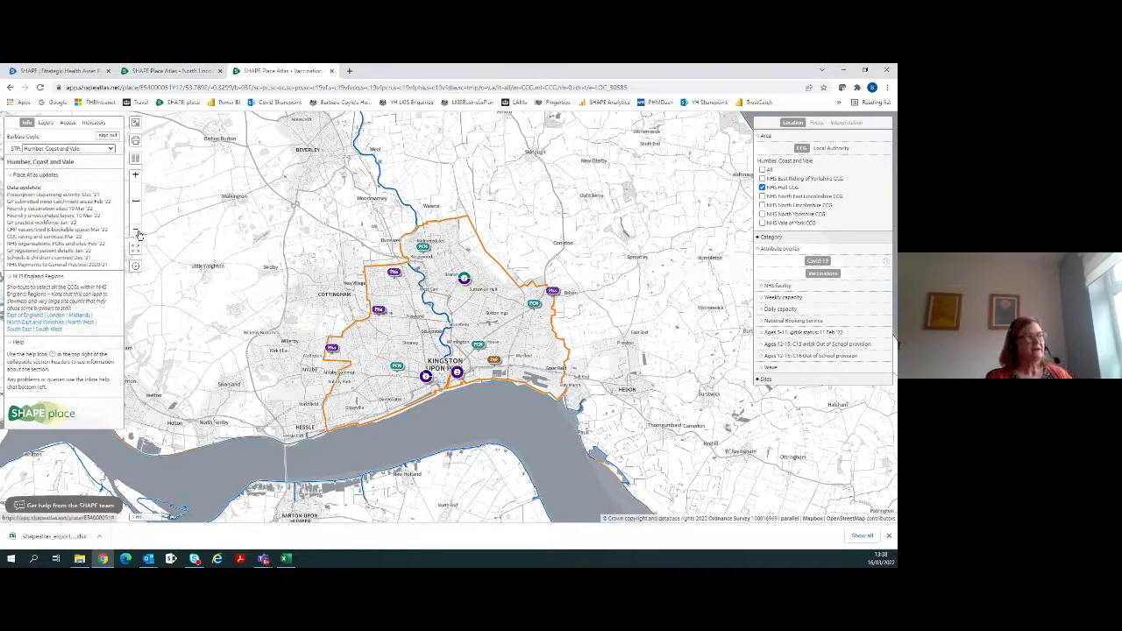
scroll(138, 235, down, 3)
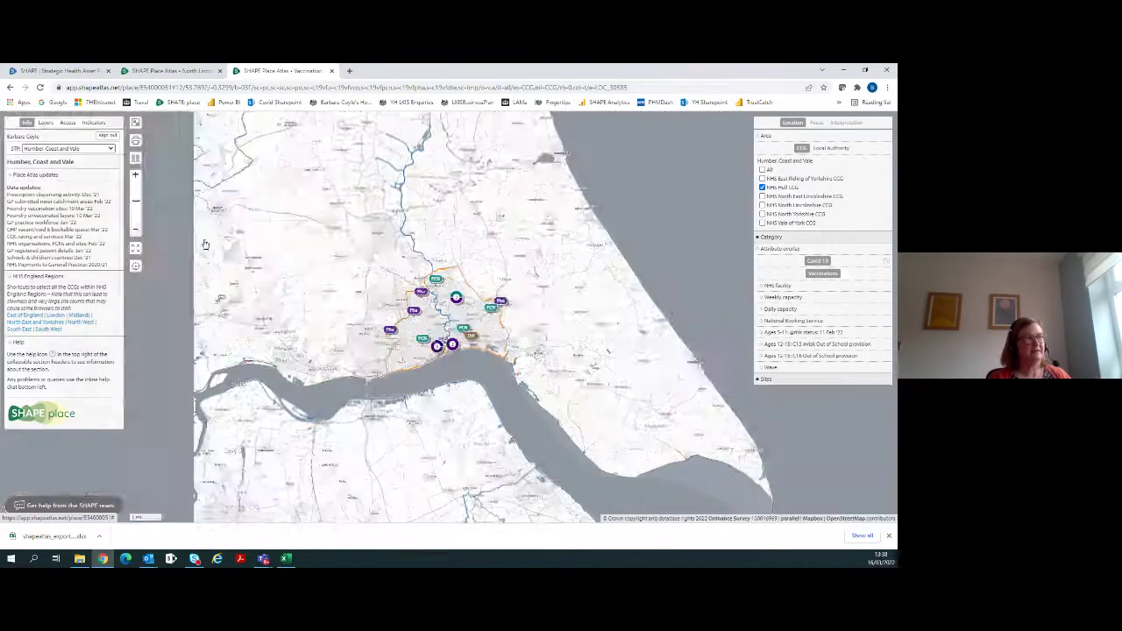
Bring up the map layers for Humber, Coast and Vale and clear NHS Hull CCG from the selected areas
drag(370, 410, 474, 331)
scroll(474, 331, down, 4)
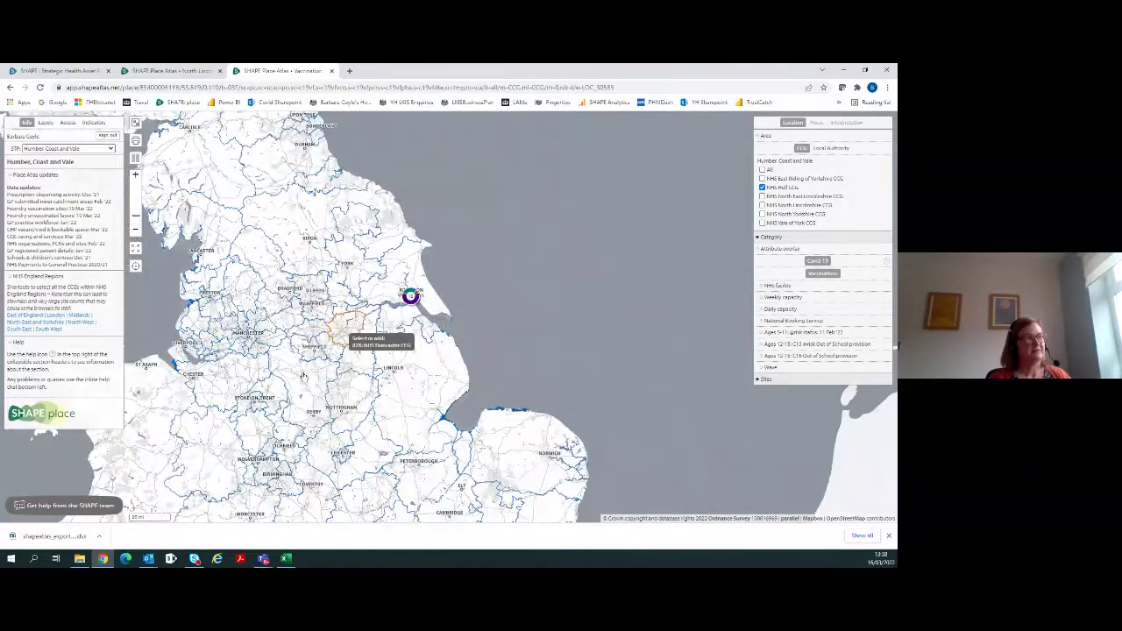
drag(338, 336, 407, 336)
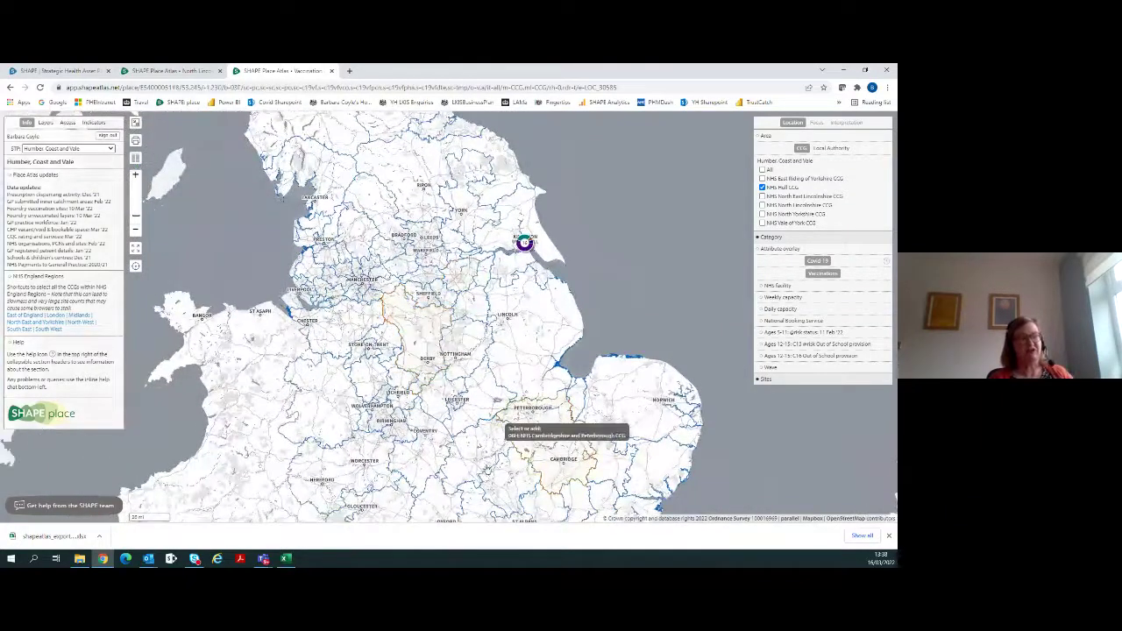
scroll(535, 342, down, 3)
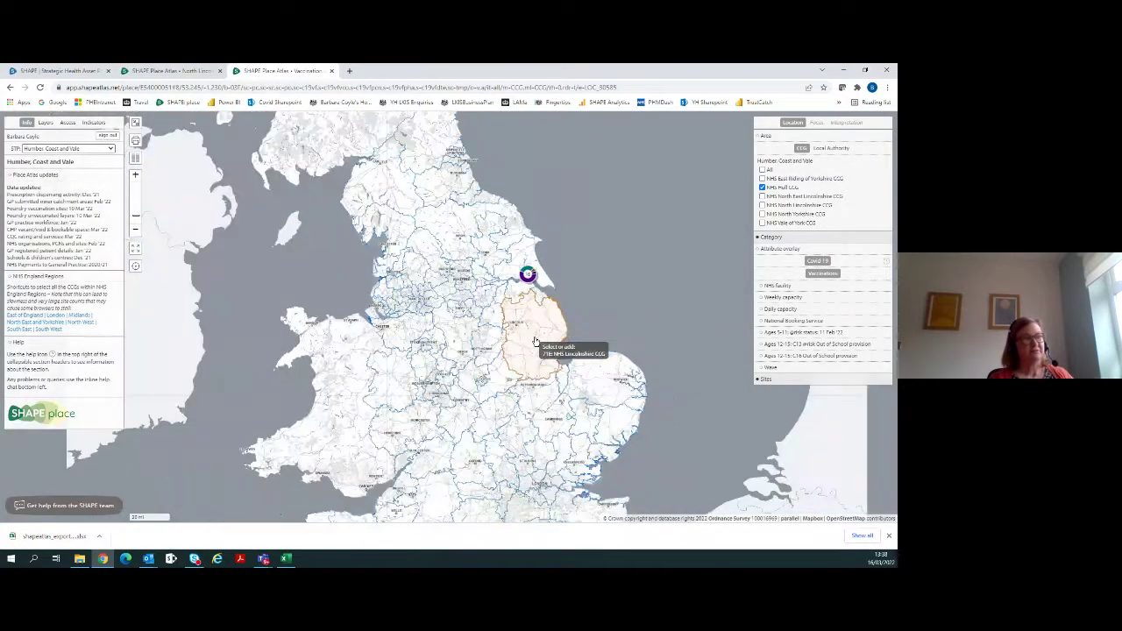
click(47, 123)
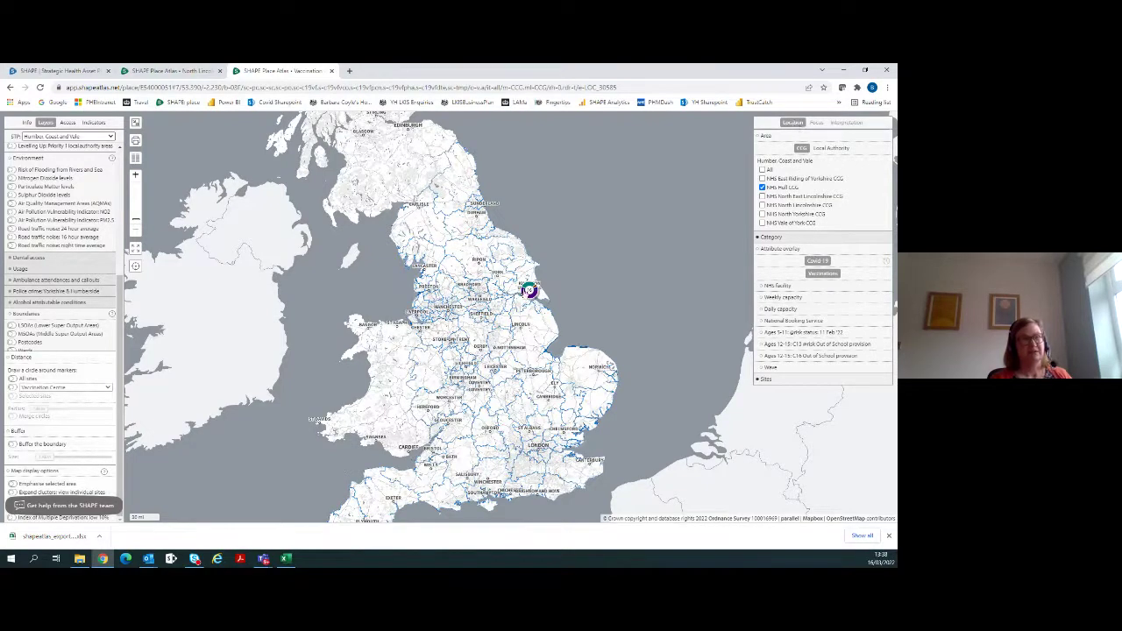
click(762, 187)
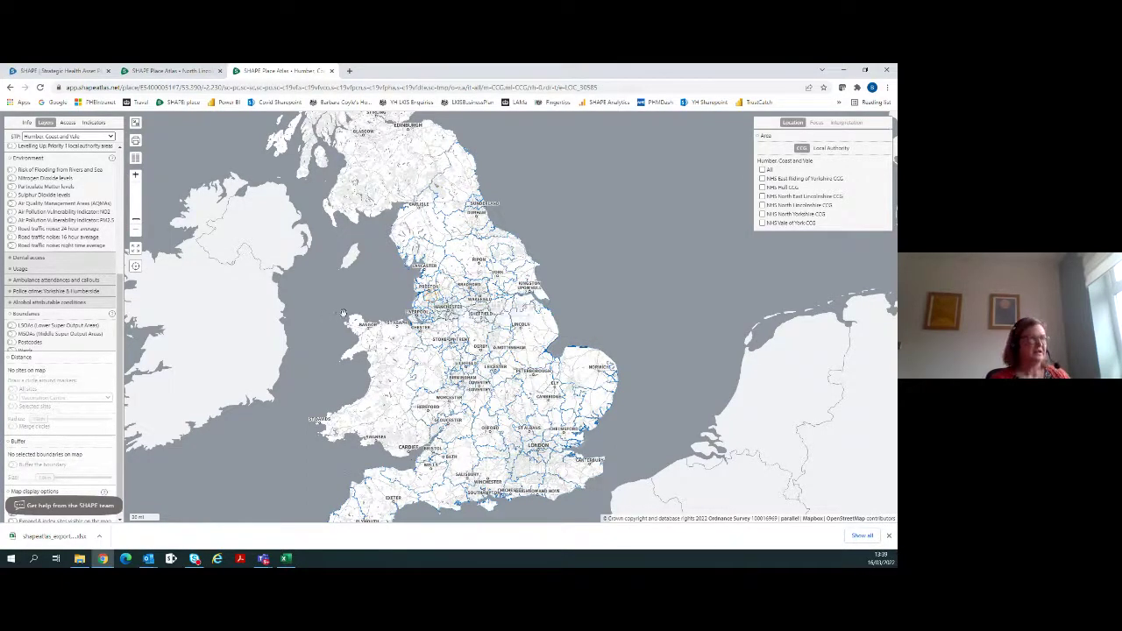
Display the Nitrogen Dioxide levels environment layer with its interpretation key and turn it off again
click(12, 178)
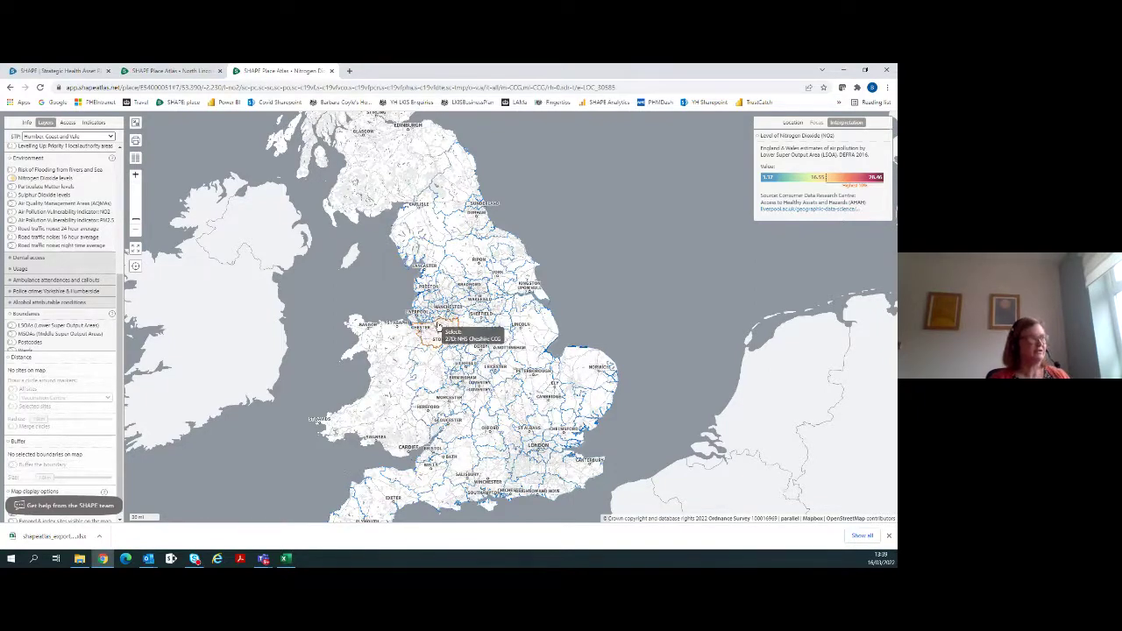
scroll(437, 327, up, 2)
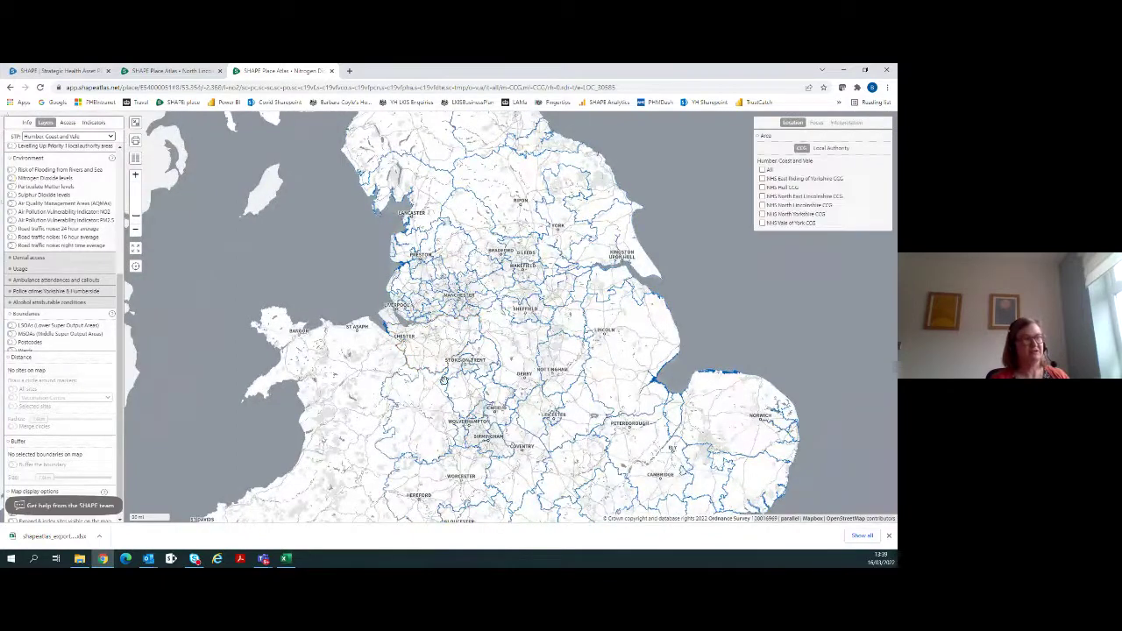
scroll(443, 379, down, 2)
Collapse the distance settings in the layers list and dismiss the browser's bar of downloaded files
click(19, 358)
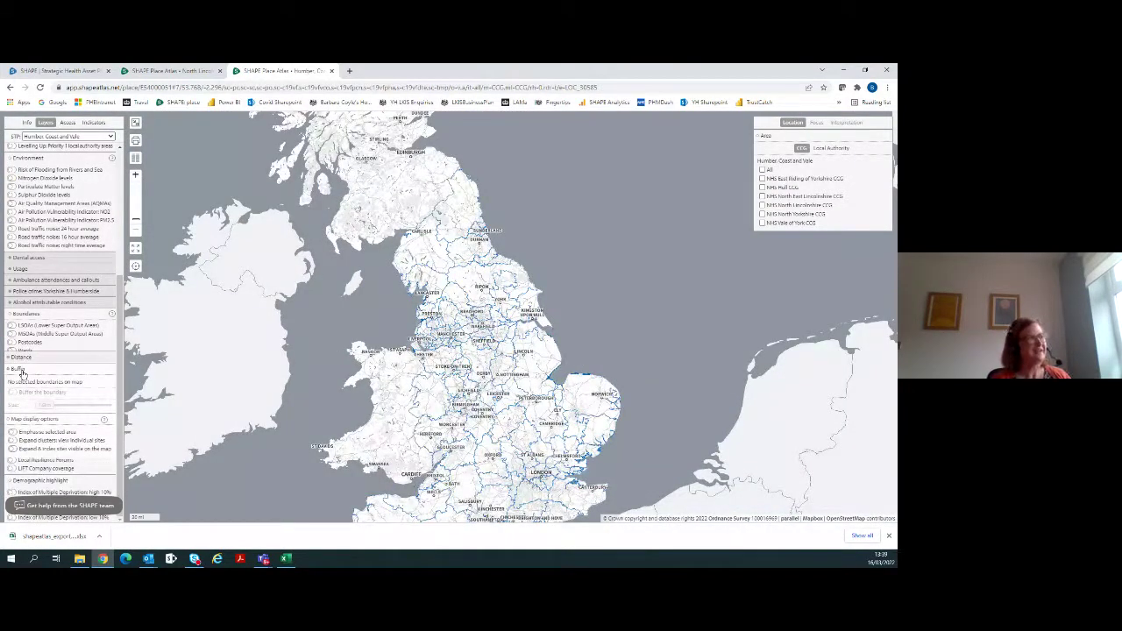
scroll(75, 263, up, 3)
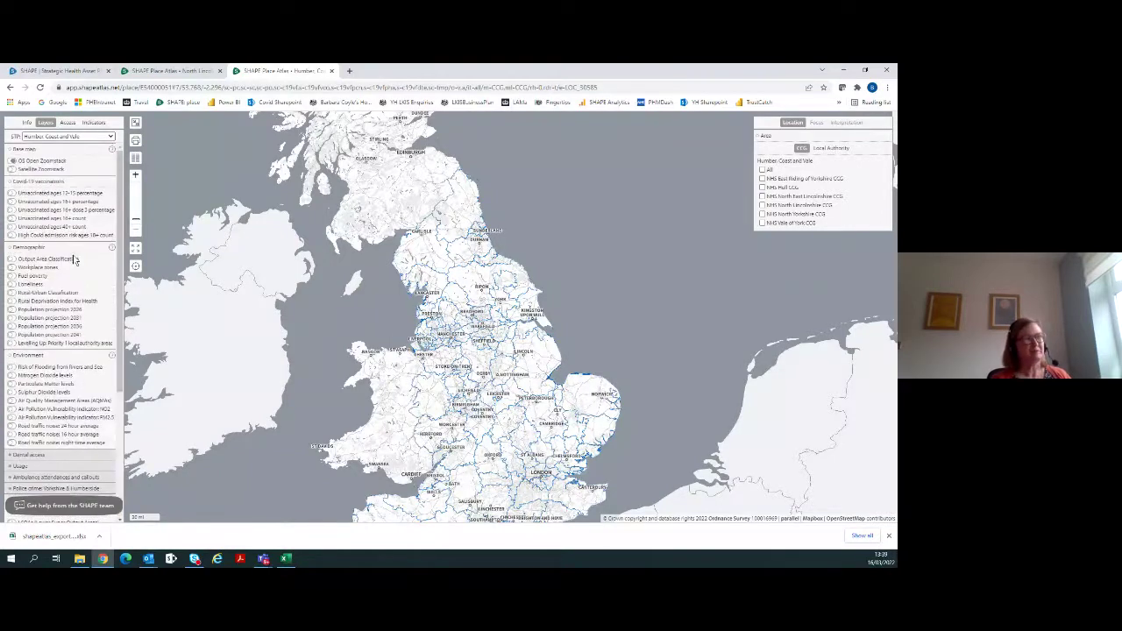
drag(582, 352, 597, 332)
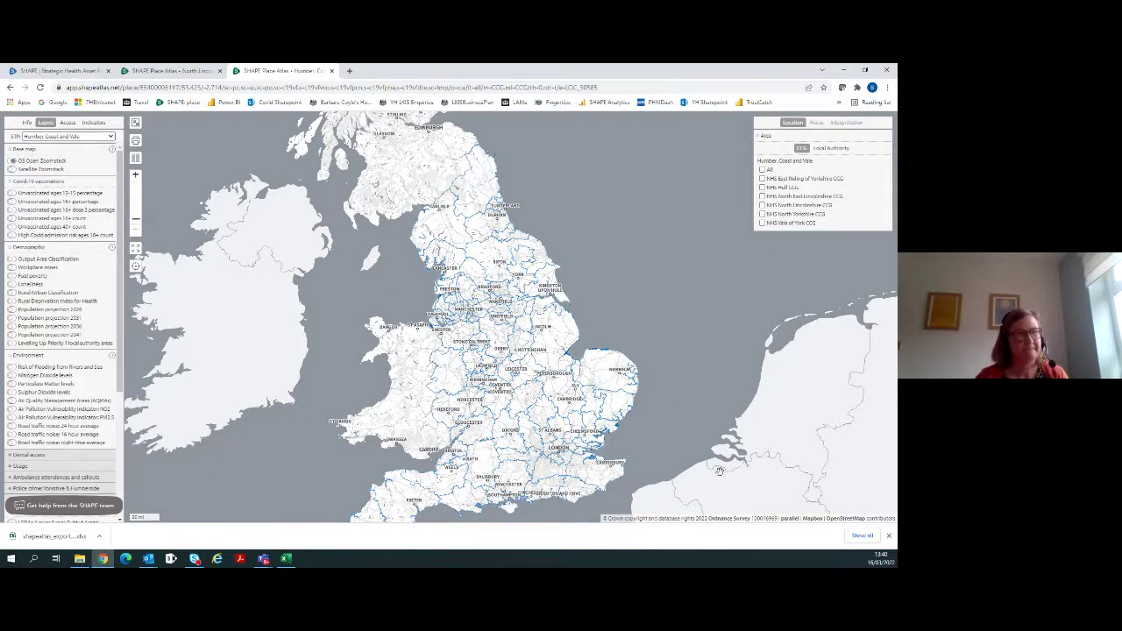
click(889, 537)
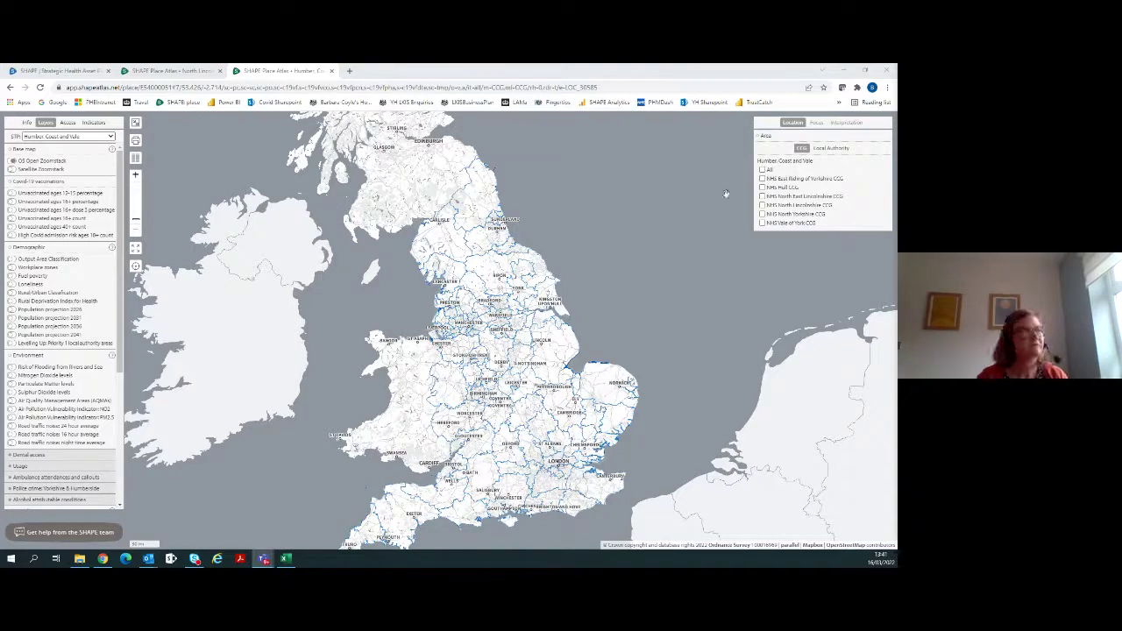
Switch to the SHAPE home page, open the user registration form and select its web address to point it out
click(61, 71)
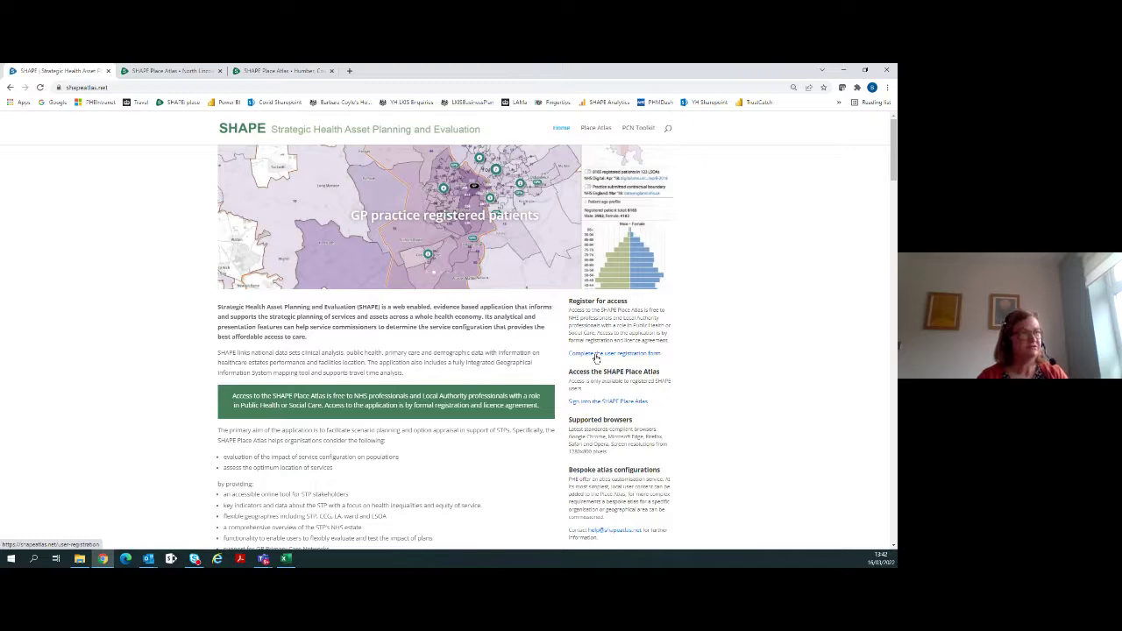
click(123, 87)
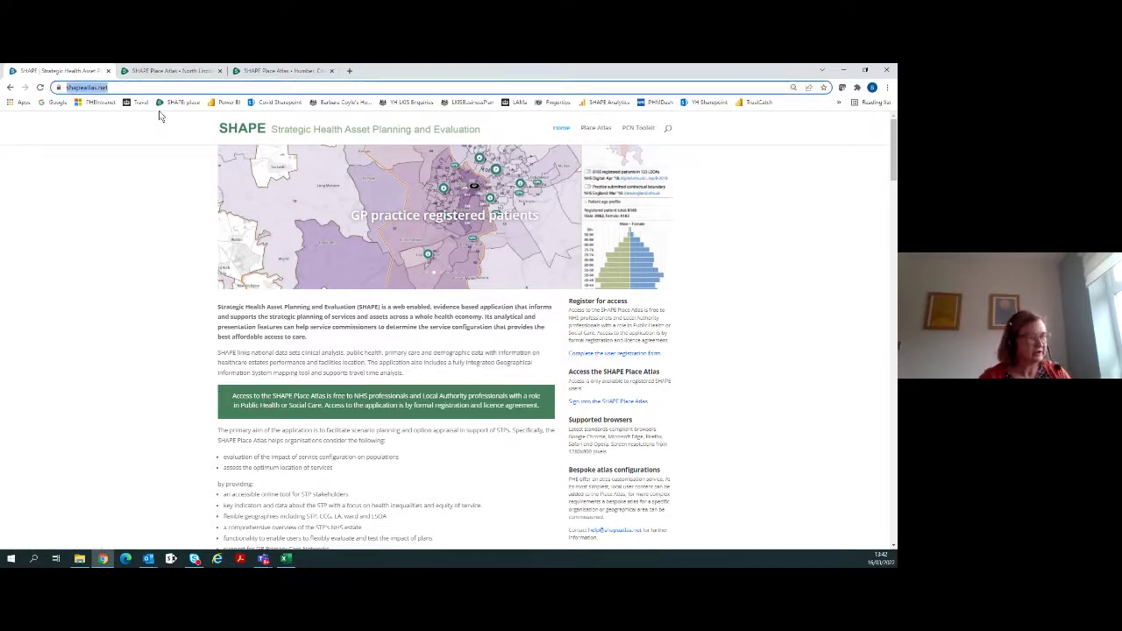
click(588, 355)
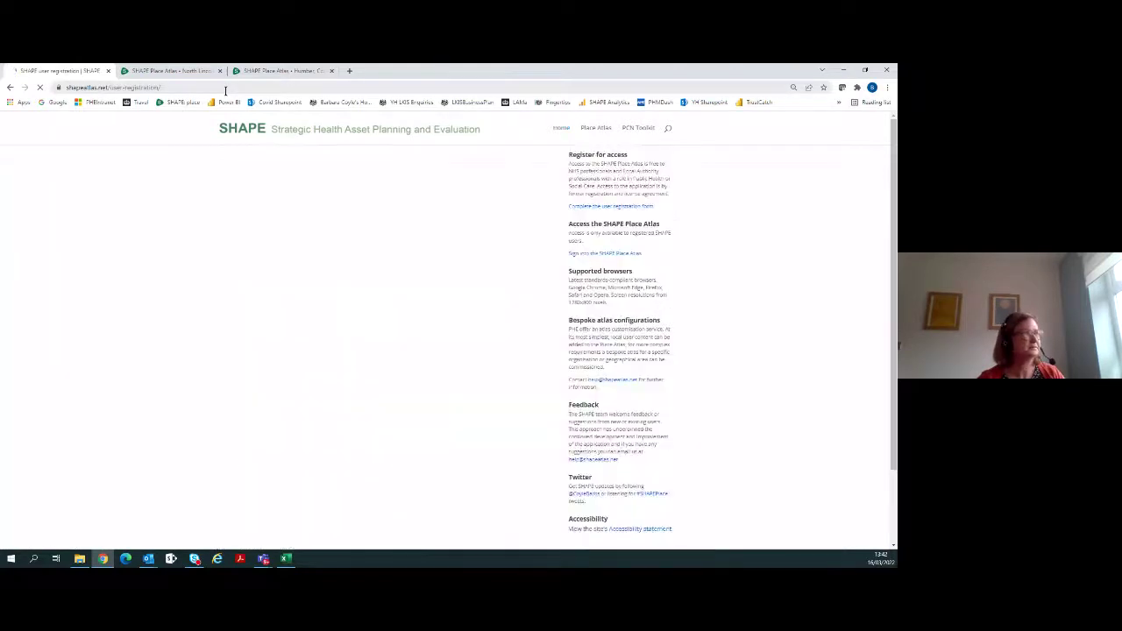
click(226, 90)
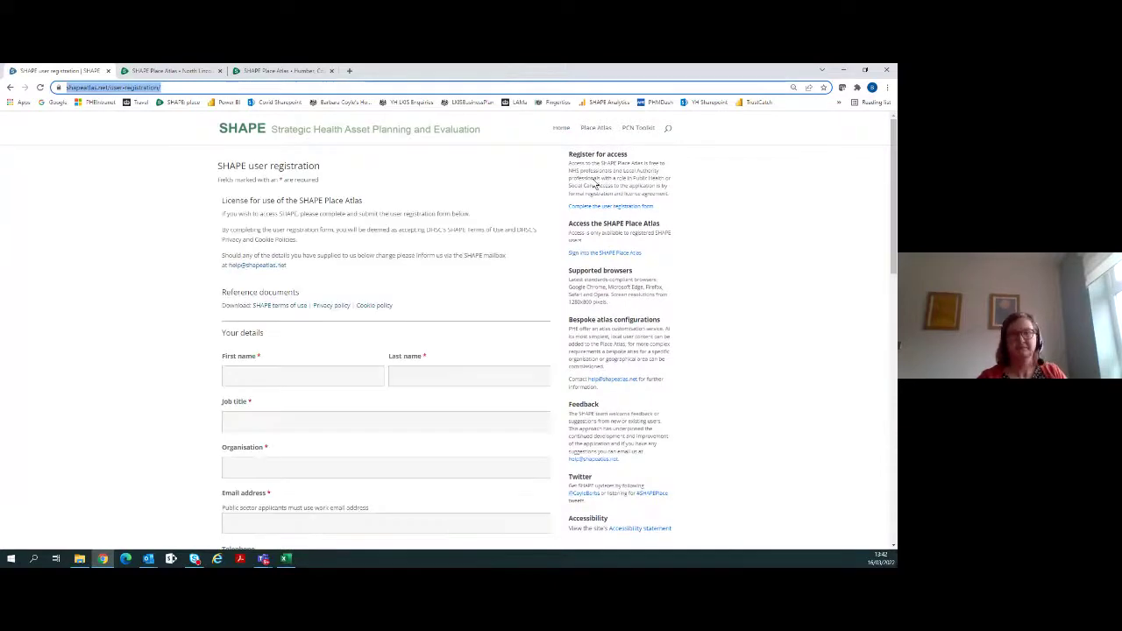
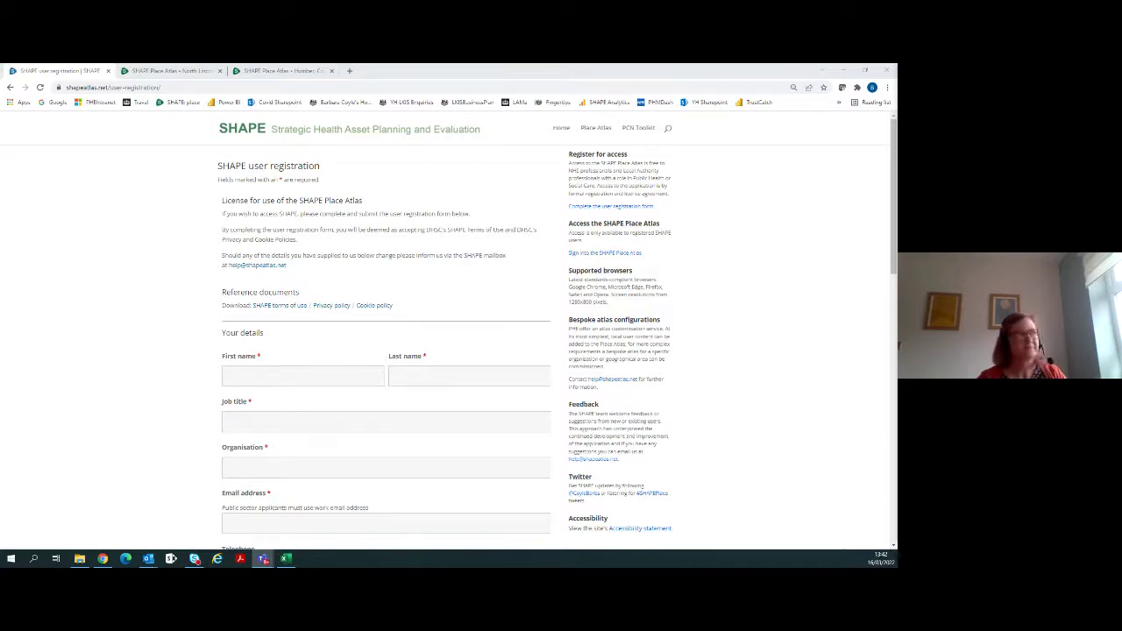
Return to the Place Atlas map and select NHS Vale of York CCG on it
click(282, 71)
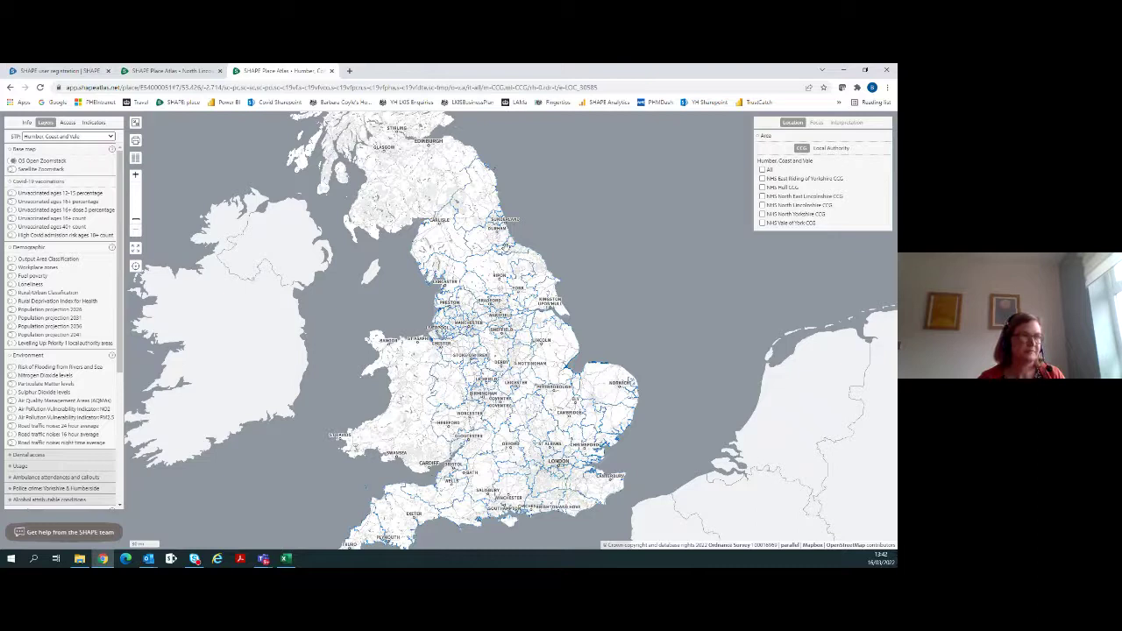
click(520, 300)
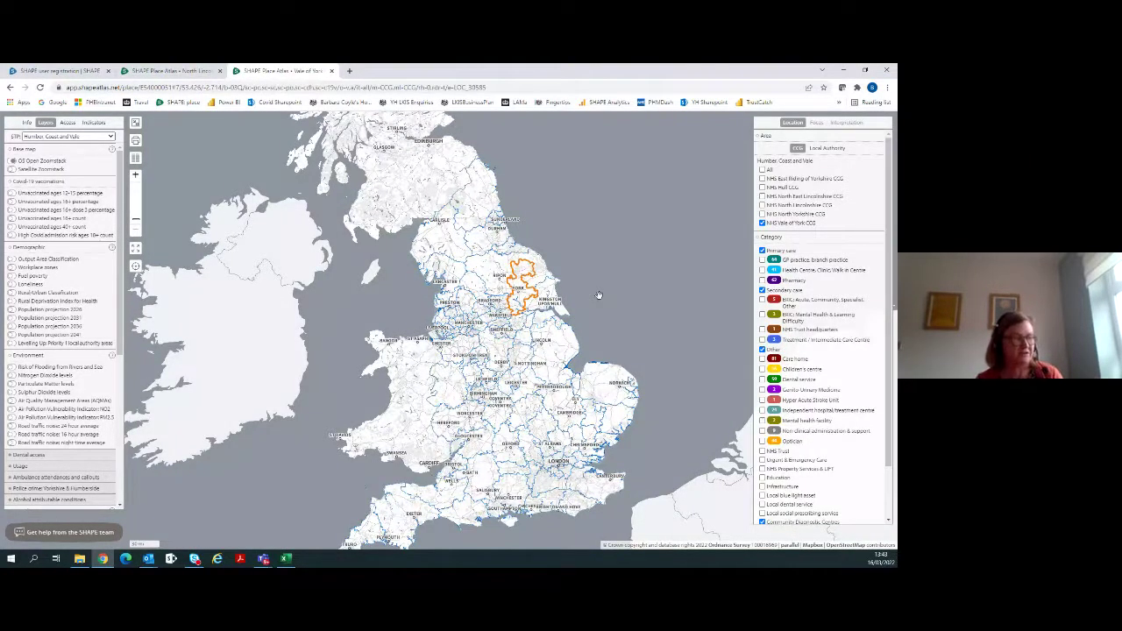
Show the SHAPE team help chat, close it, and look through the site categories for NHS Vale of York CCG
click(70, 532)
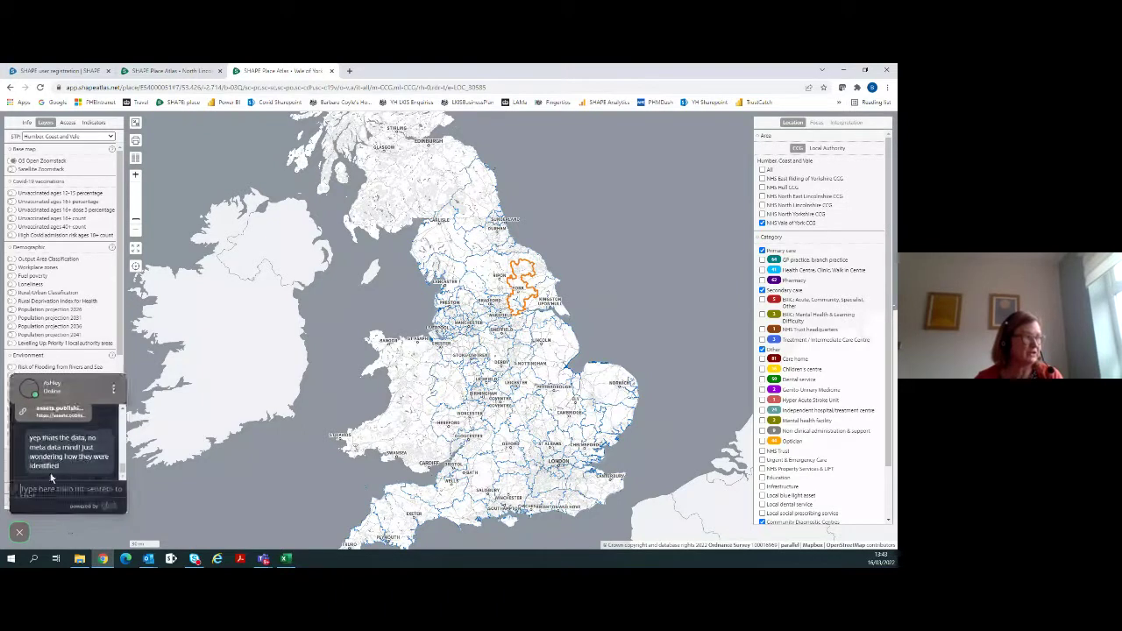
click(20, 533)
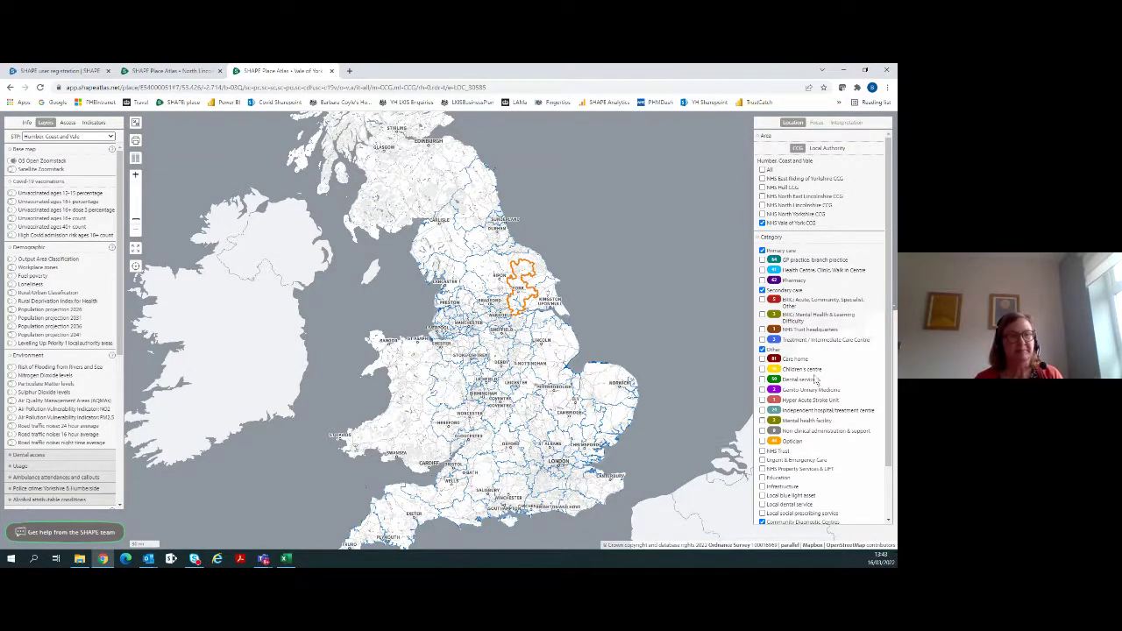
scroll(868, 392, down, 1)
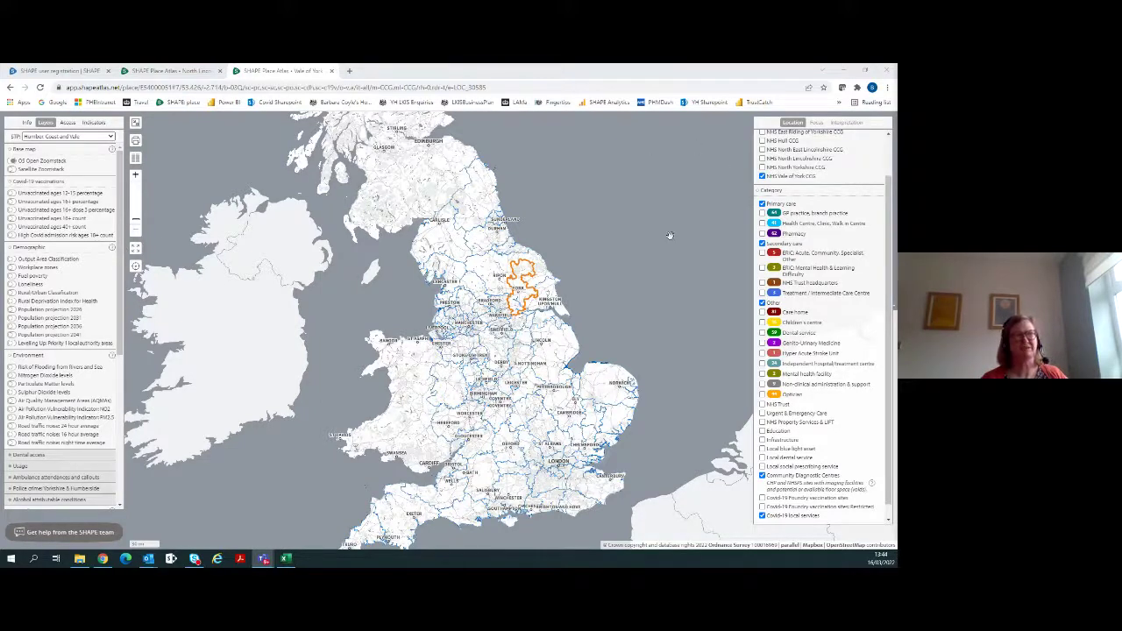
Switch the map to full screen and back, and hide the layers beside the map before restoring them
click(136, 249)
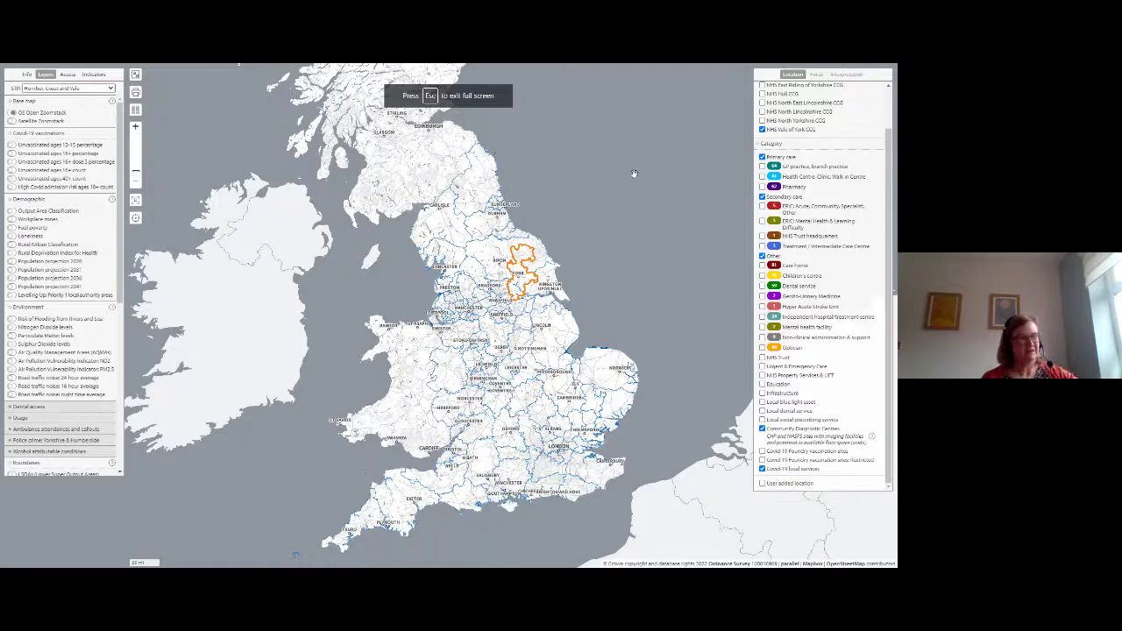
key(Escape)
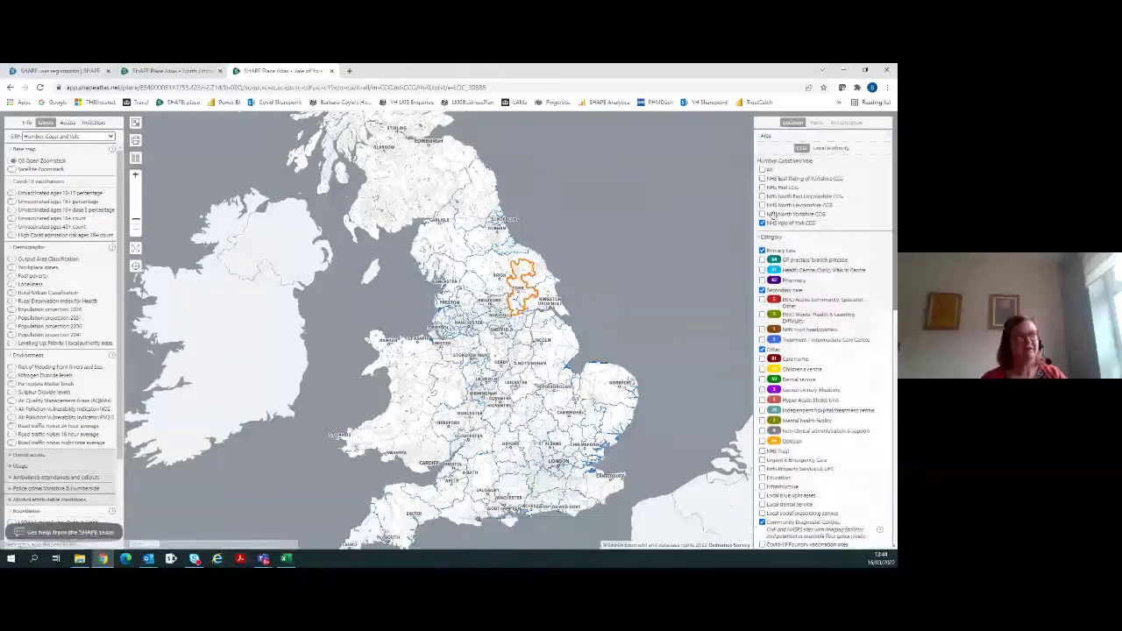
click(132, 159)
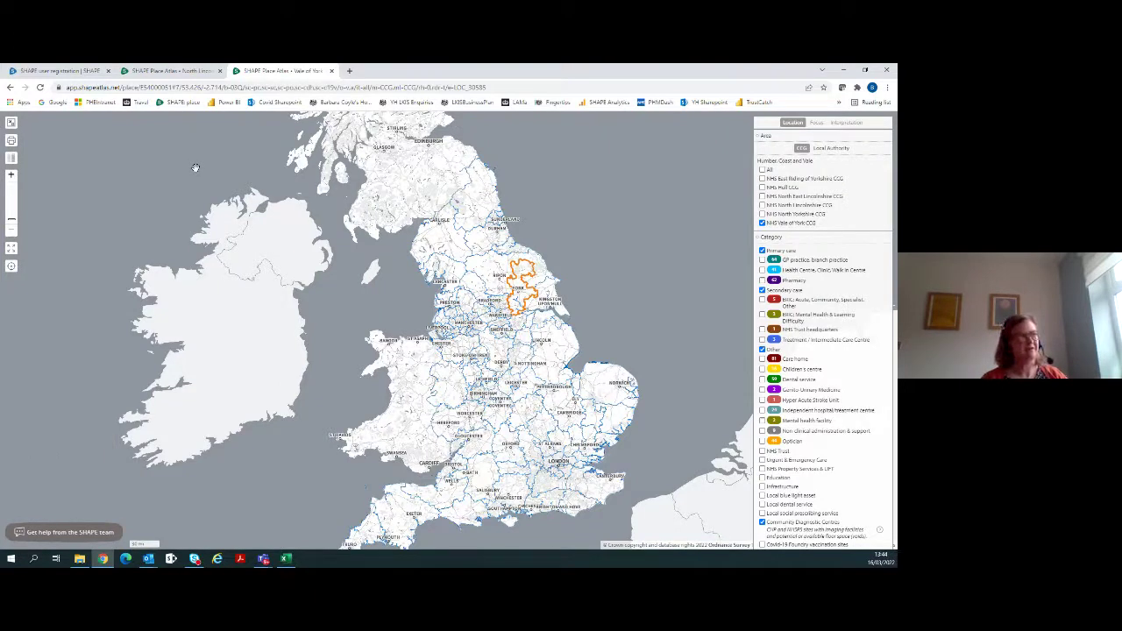
click(12, 158)
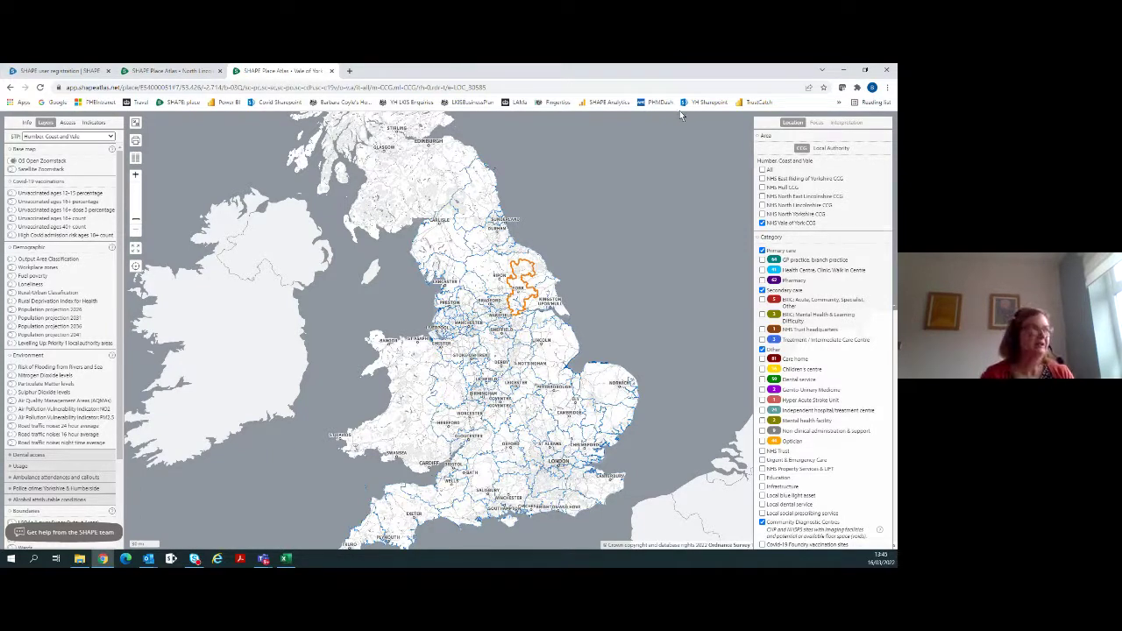
Revisit the SHAPE user registration page and return to the Vale of York map
click(76, 77)
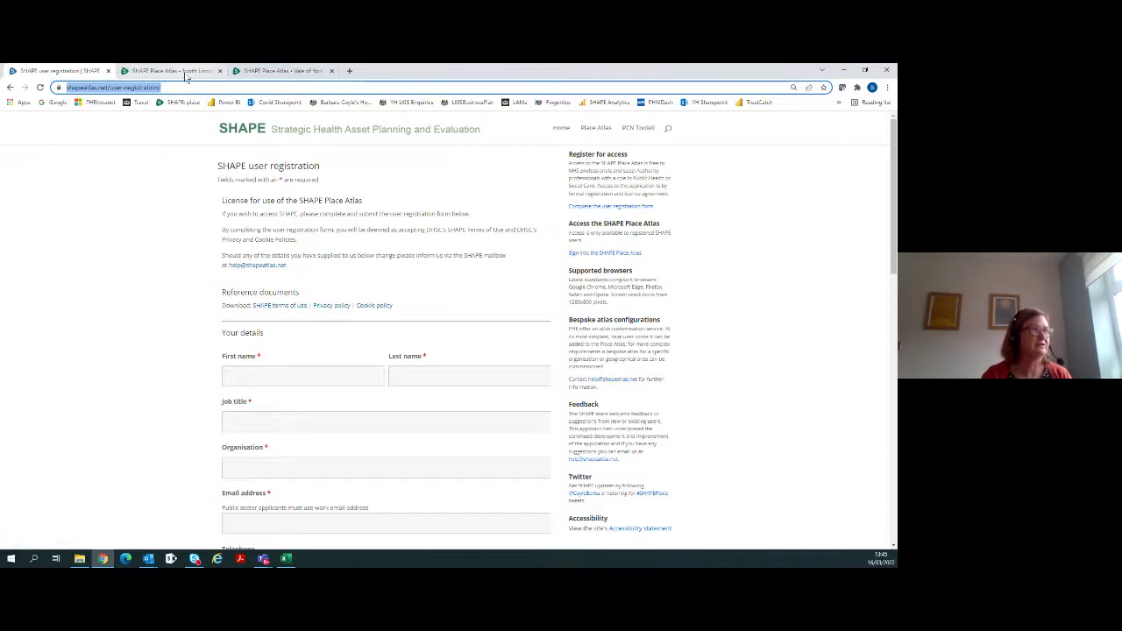
click(305, 75)
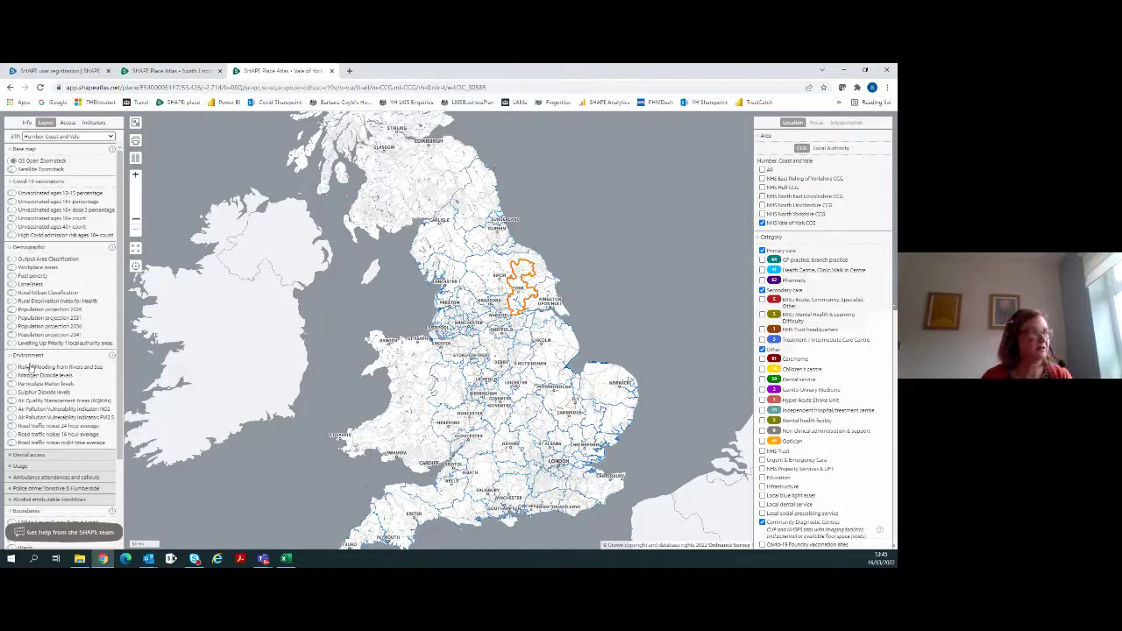
Show the Filey and Eastfield, Harrogate Inner and Harrogate Outer police neighbourhoods on the map and clear them again
scroll(34, 363, down, 3)
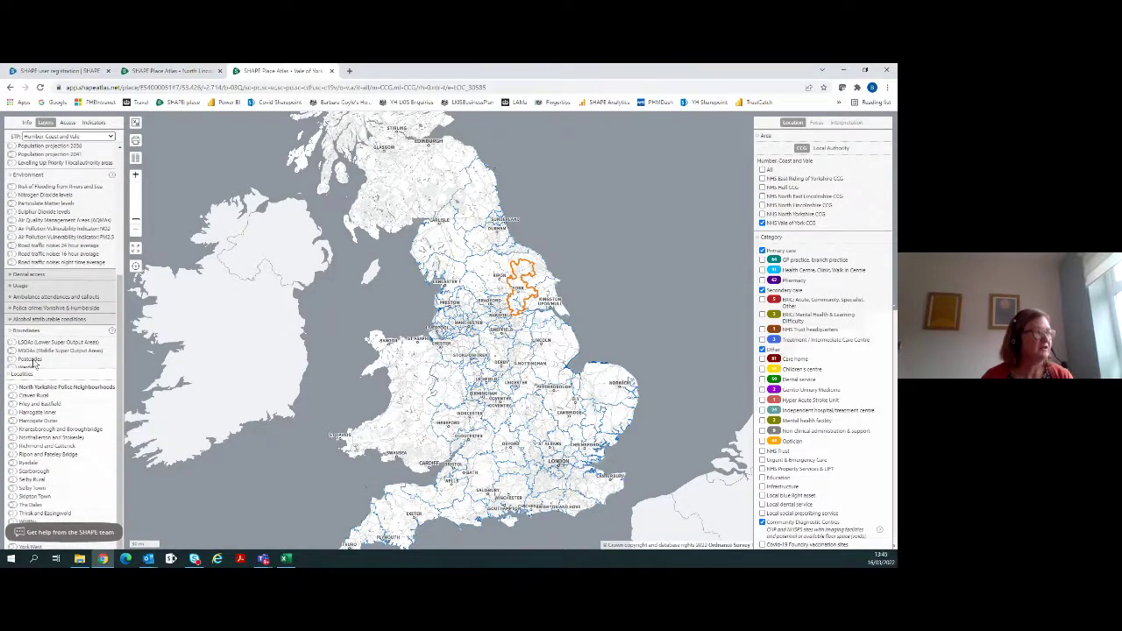
click(13, 421)
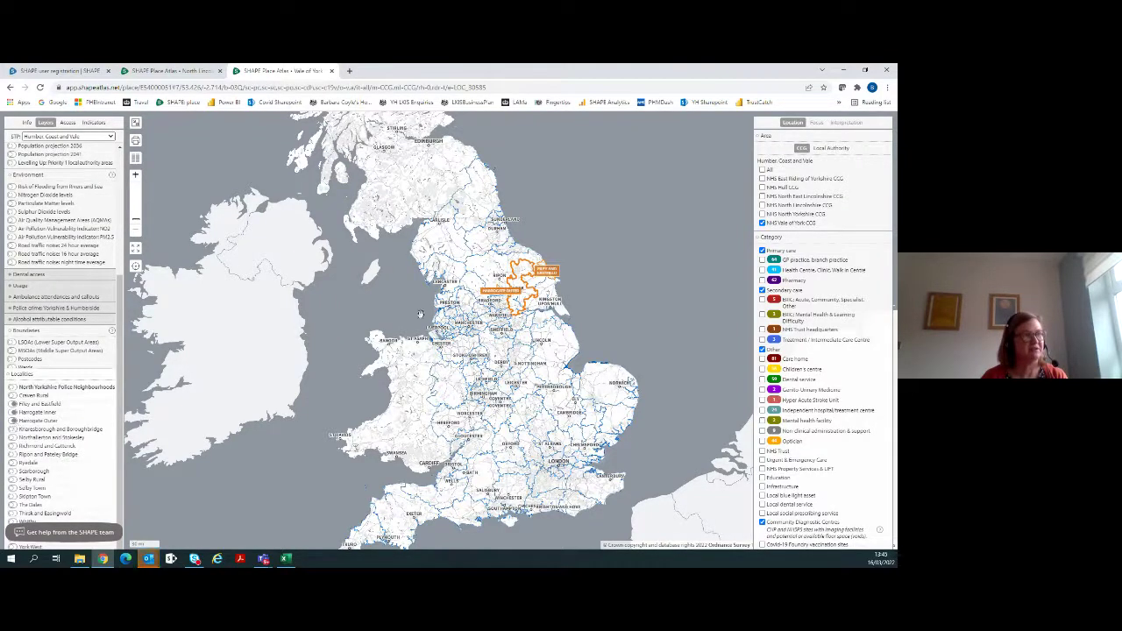
scroll(421, 314, up, 2)
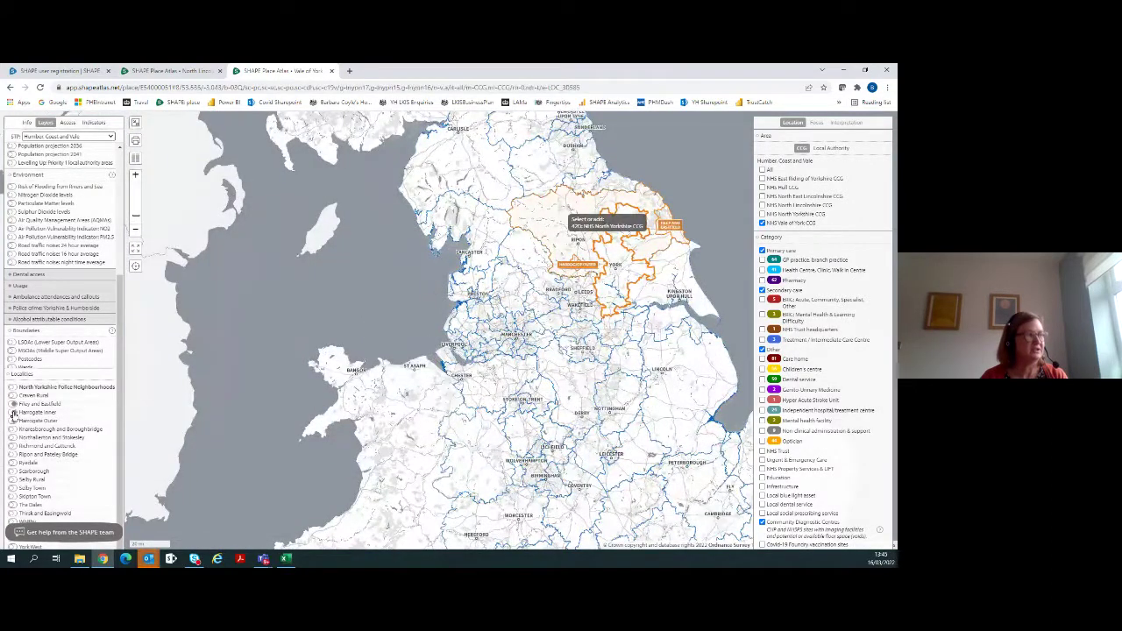
click(13, 416)
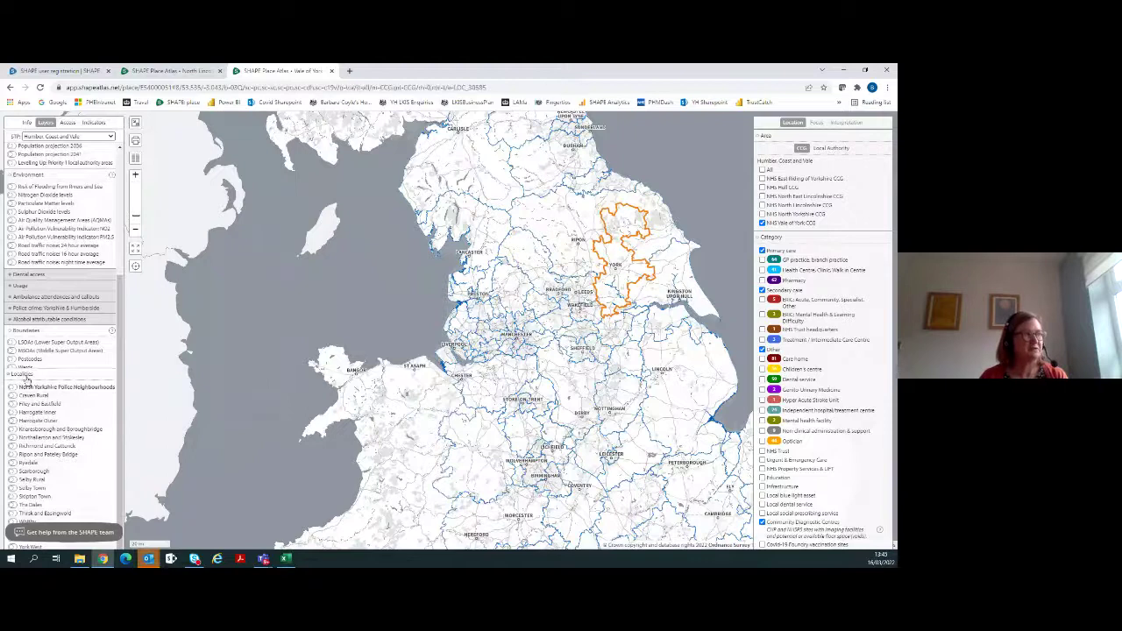
Collapse the localities list to reach the map display options and bring northern England into view
click(24, 375)
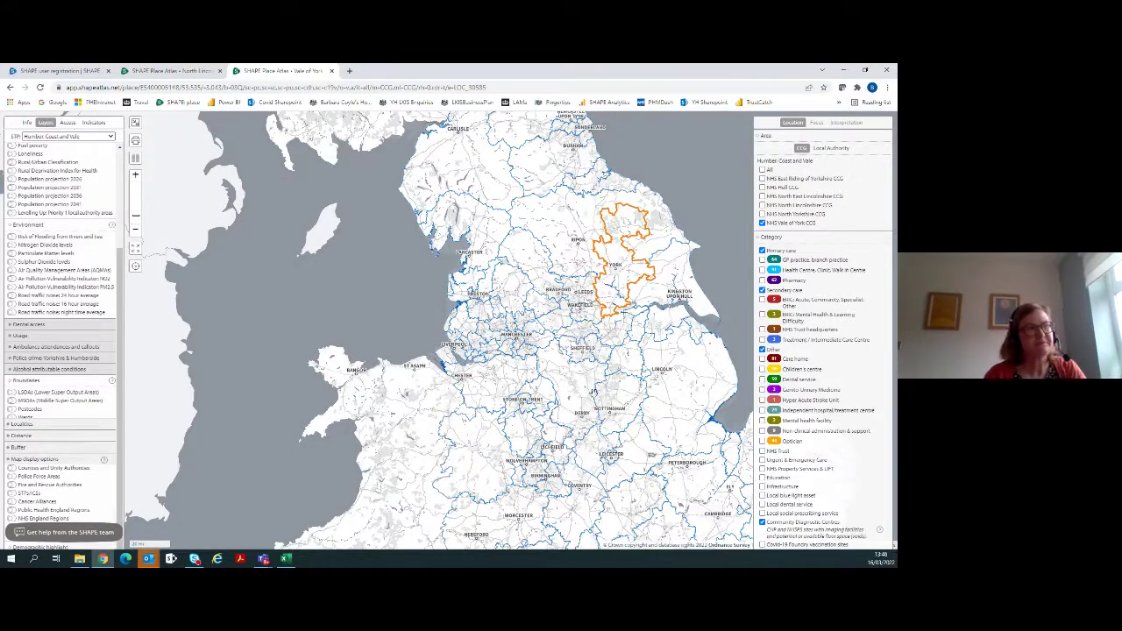
drag(583, 390, 399, 420)
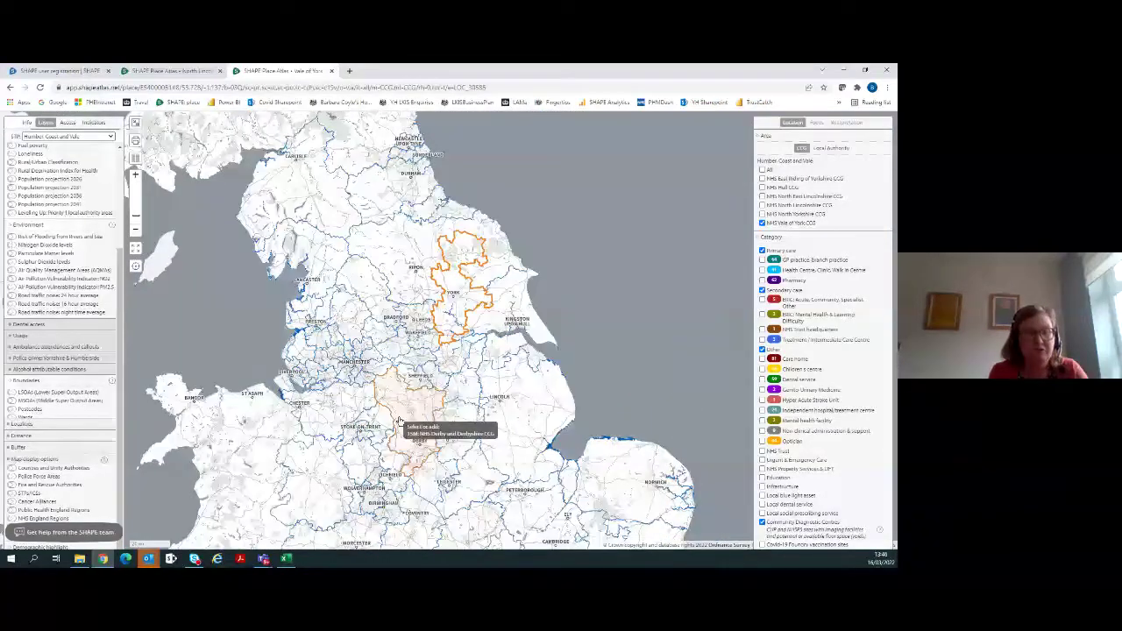